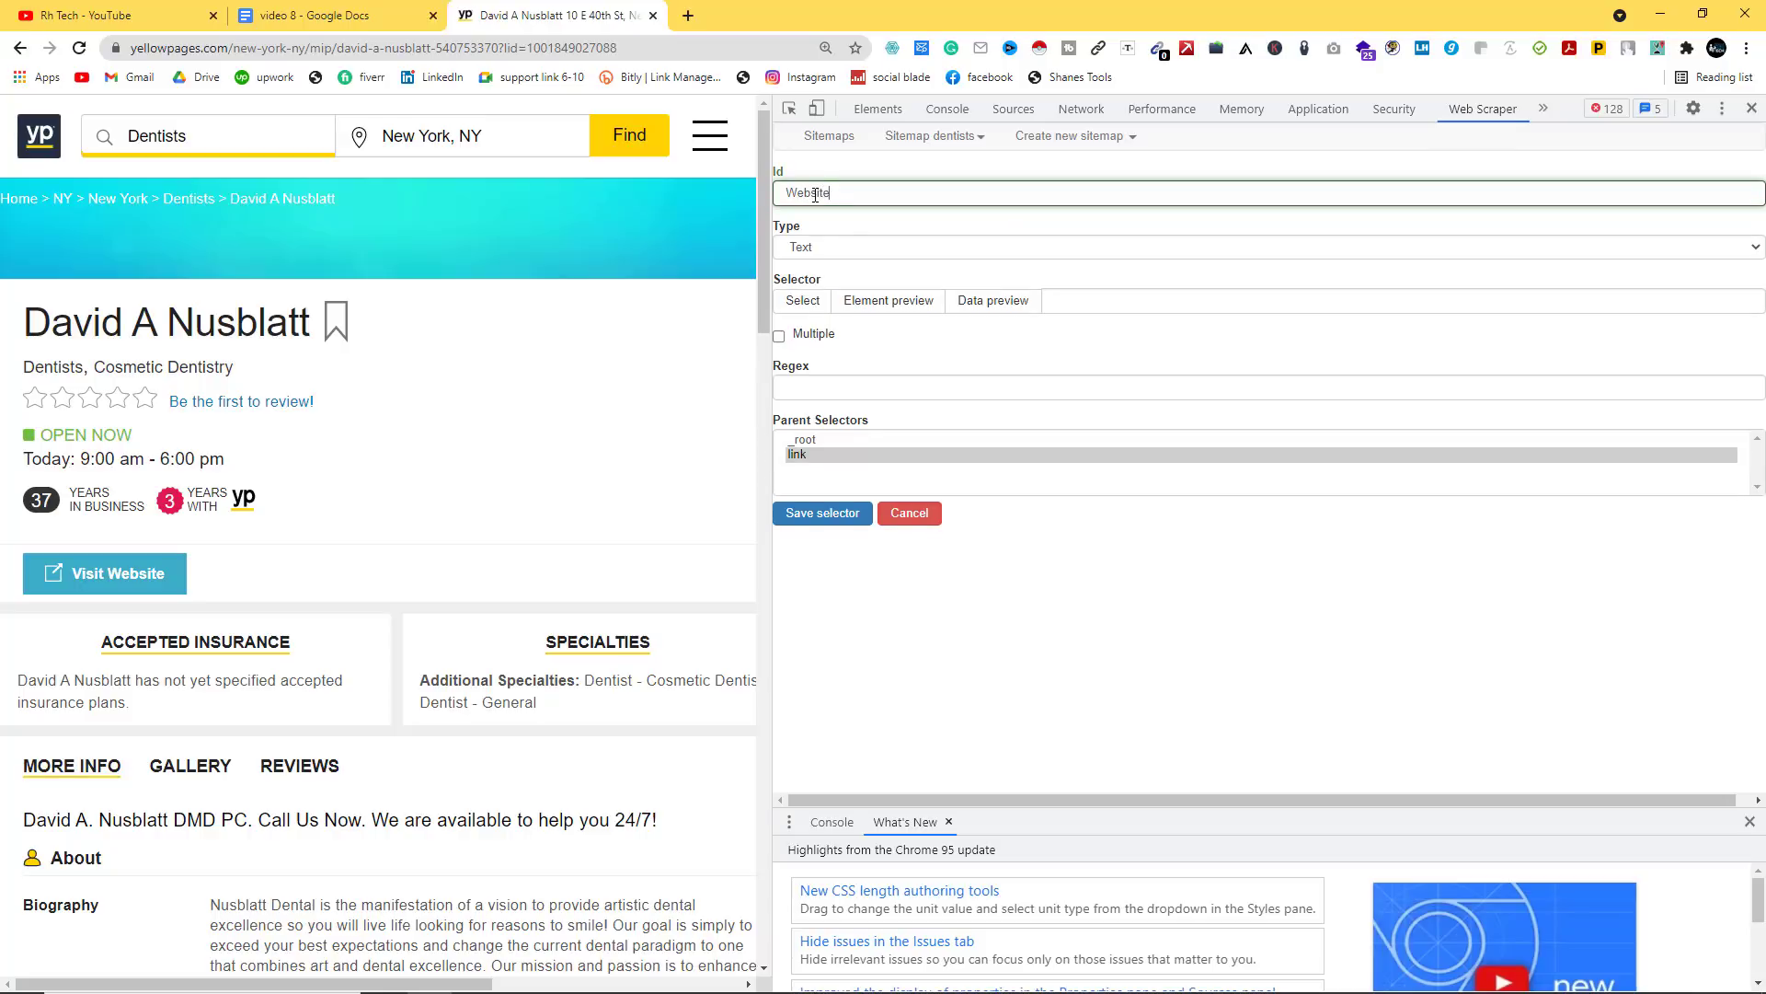
Step: Set the Website selector's type to Link, target the Visit Website button on the business page, and save the selector
{"action": "left_click", "coordinate": [850, 256]}
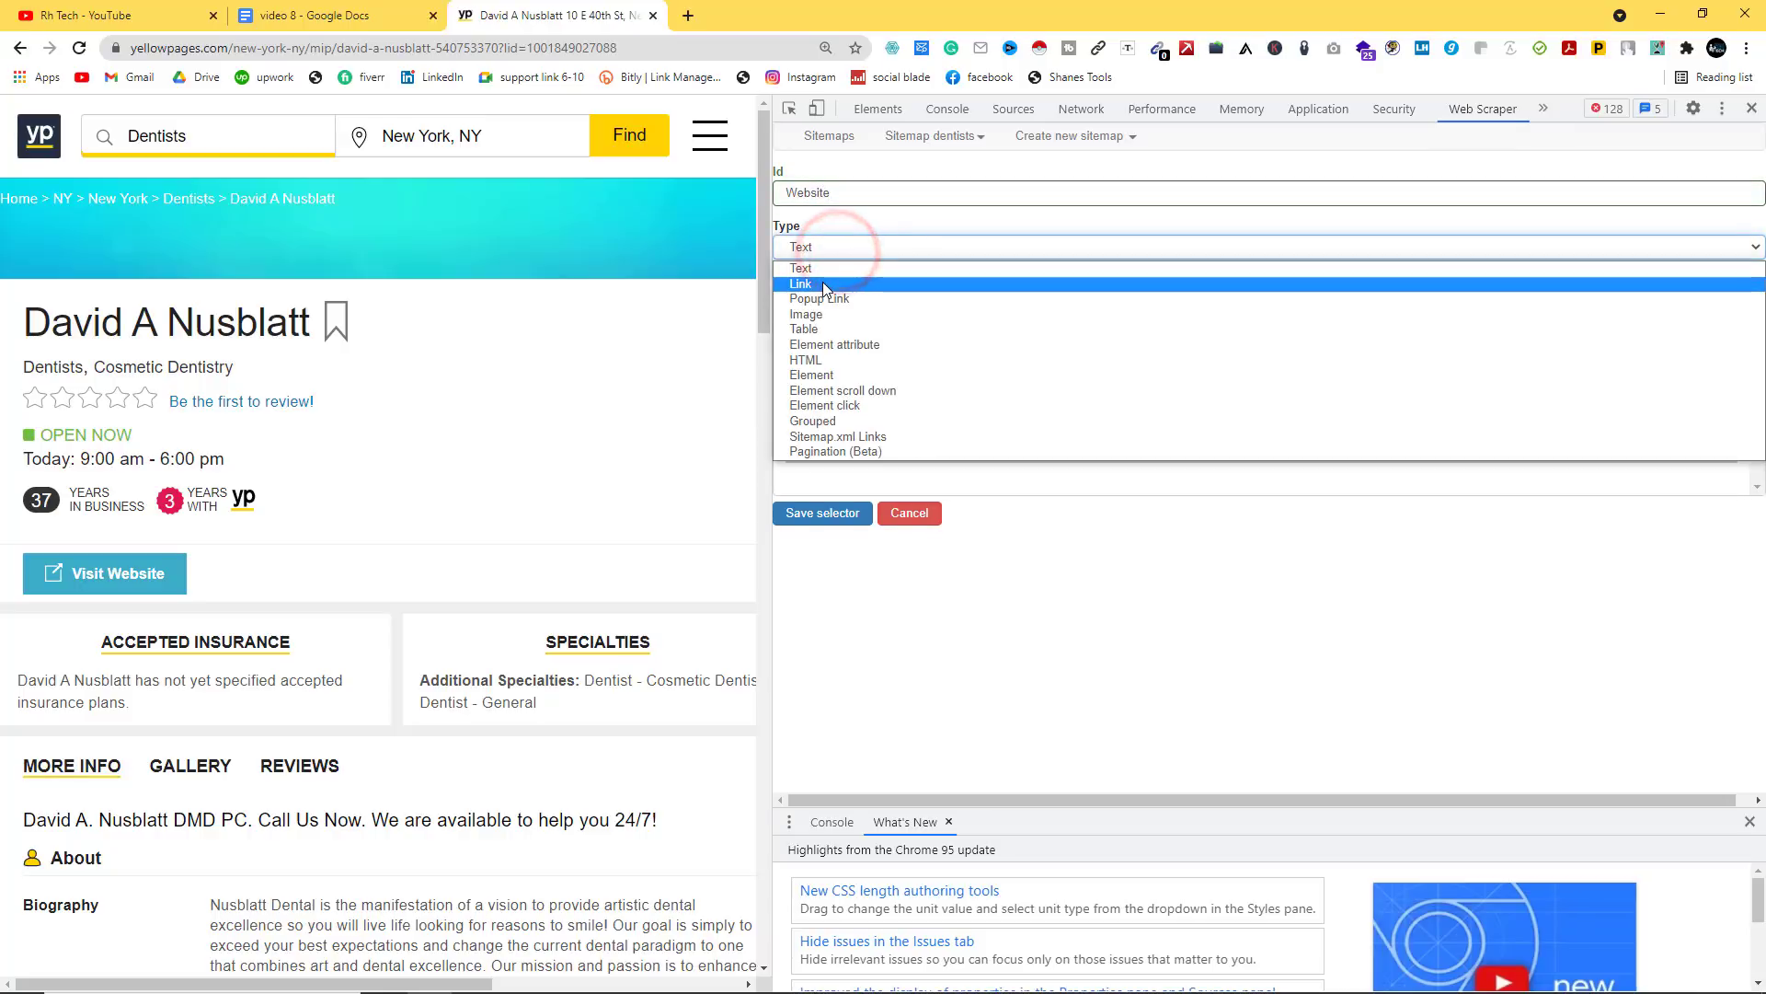
{"action": "left_click", "coordinate": [823, 283]}
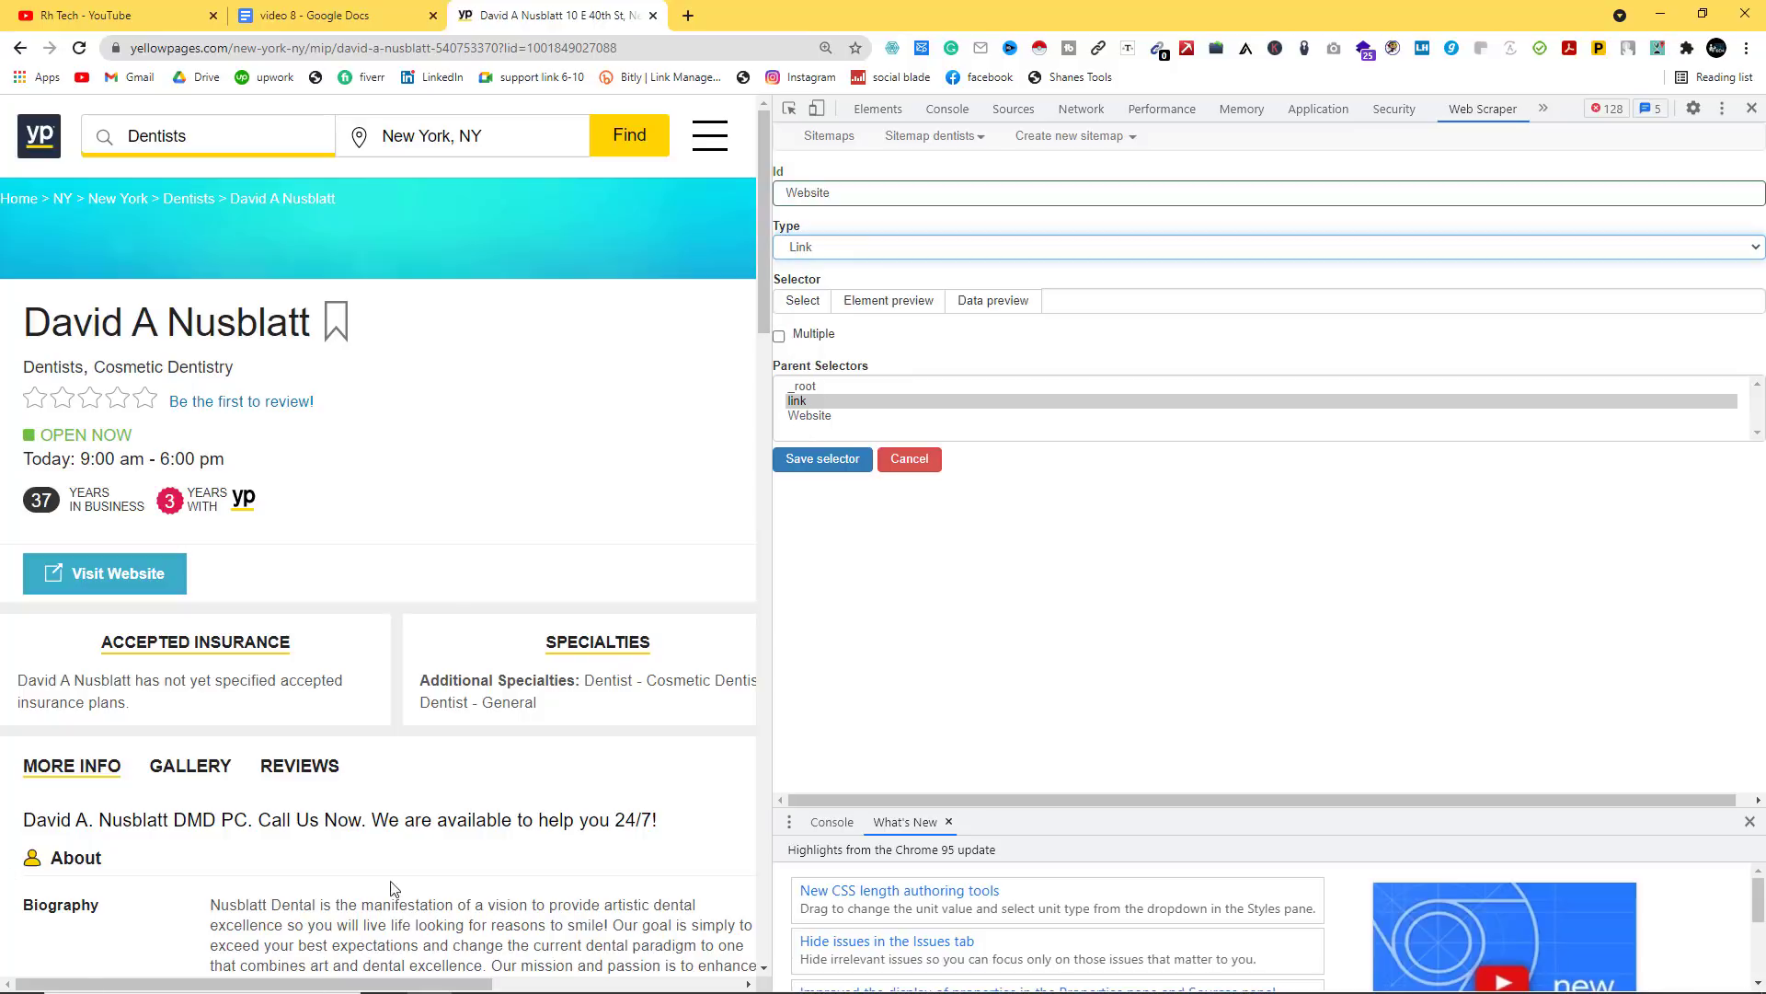
{"action": "left_click", "coordinate": [803, 300]}
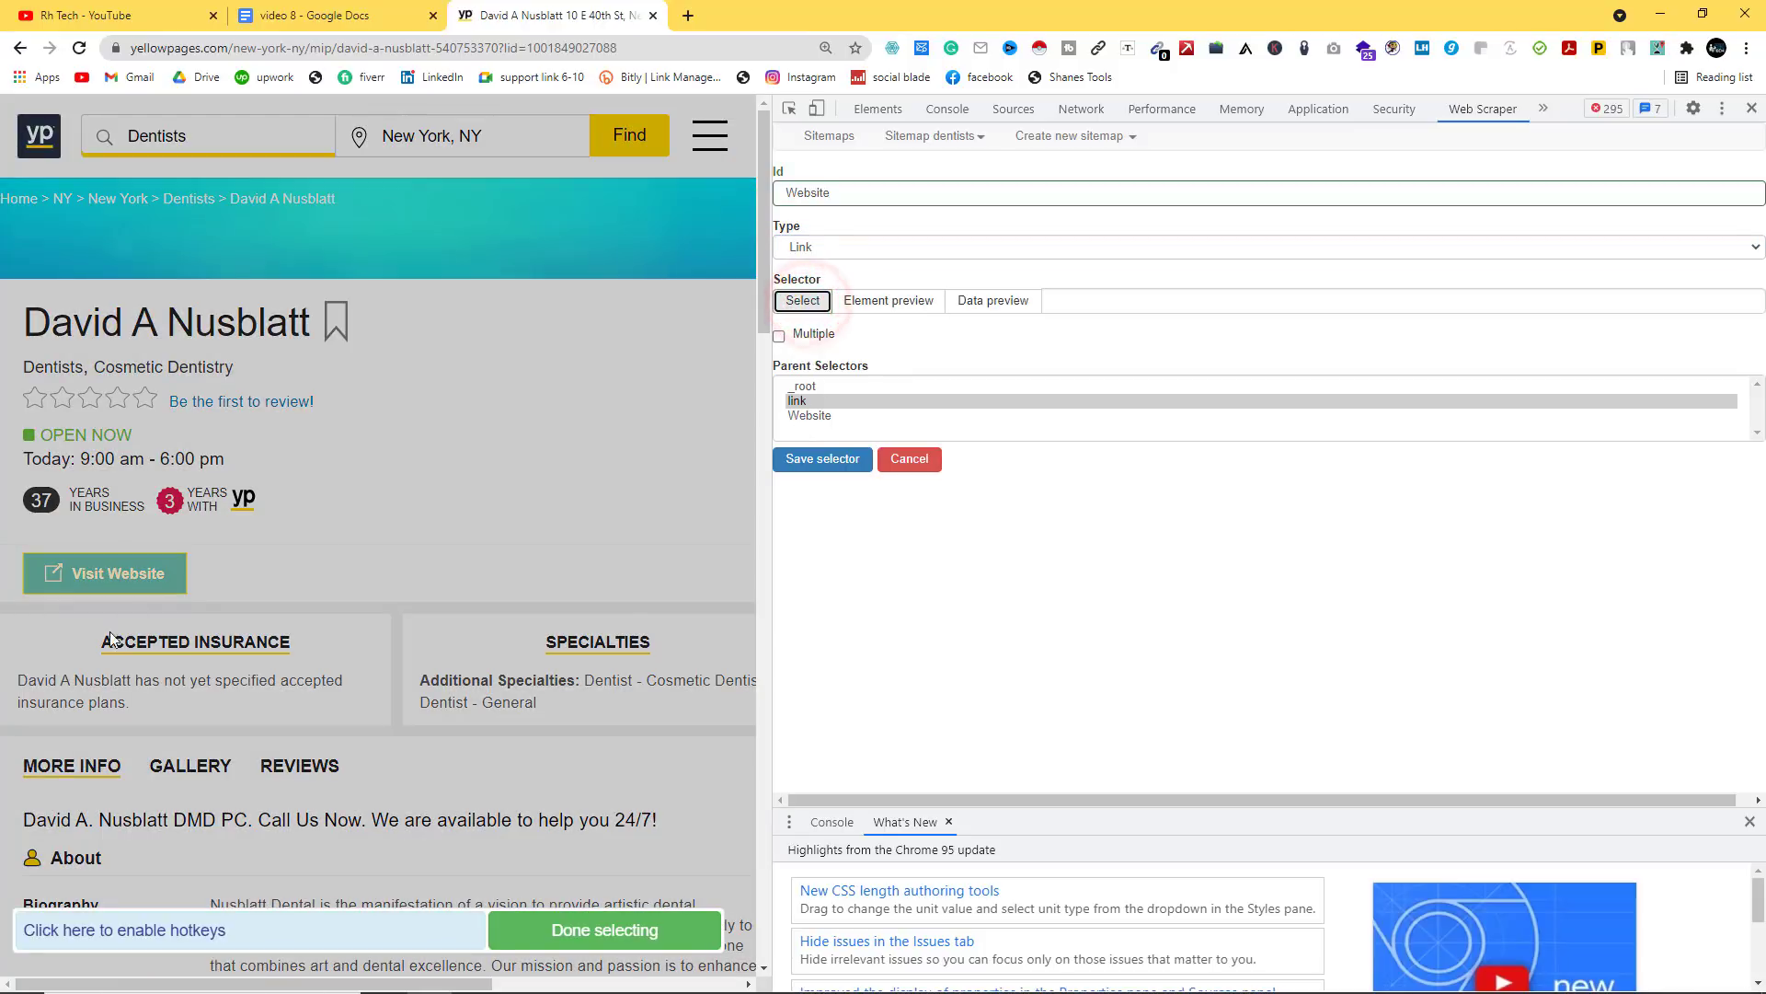
{"action": "left_click", "coordinate": [122, 586]}
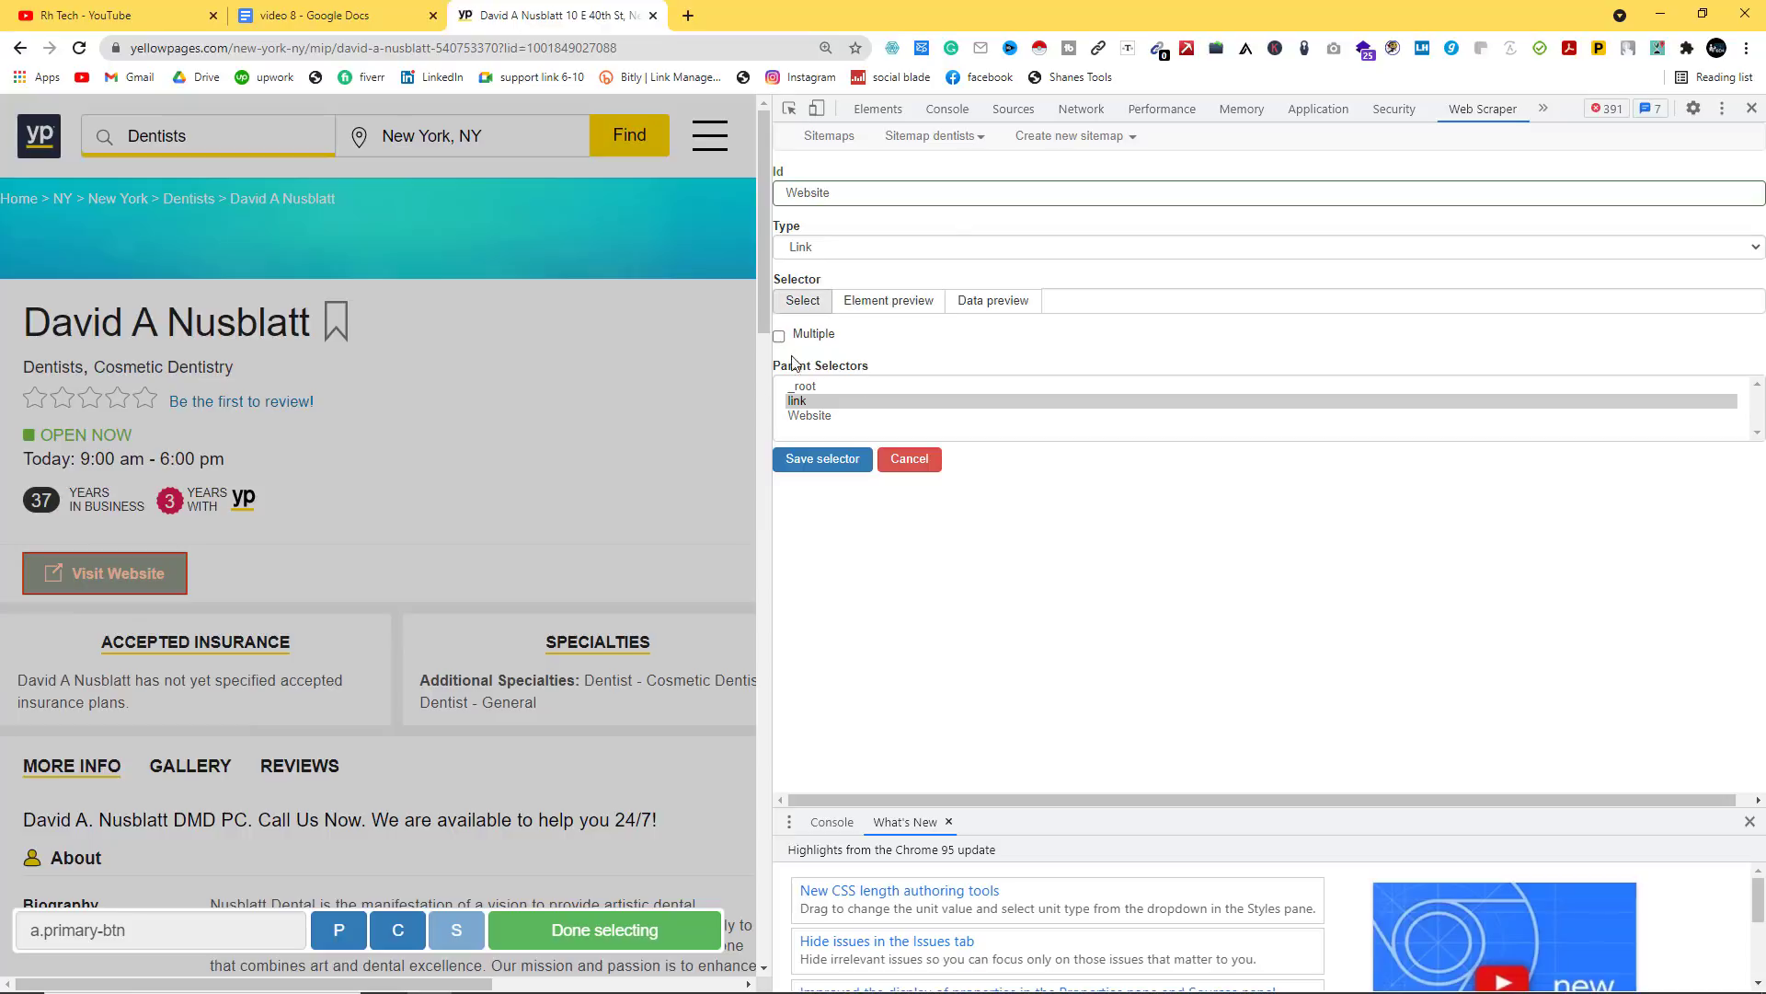
{"action": "left_click", "coordinate": [396, 931]}
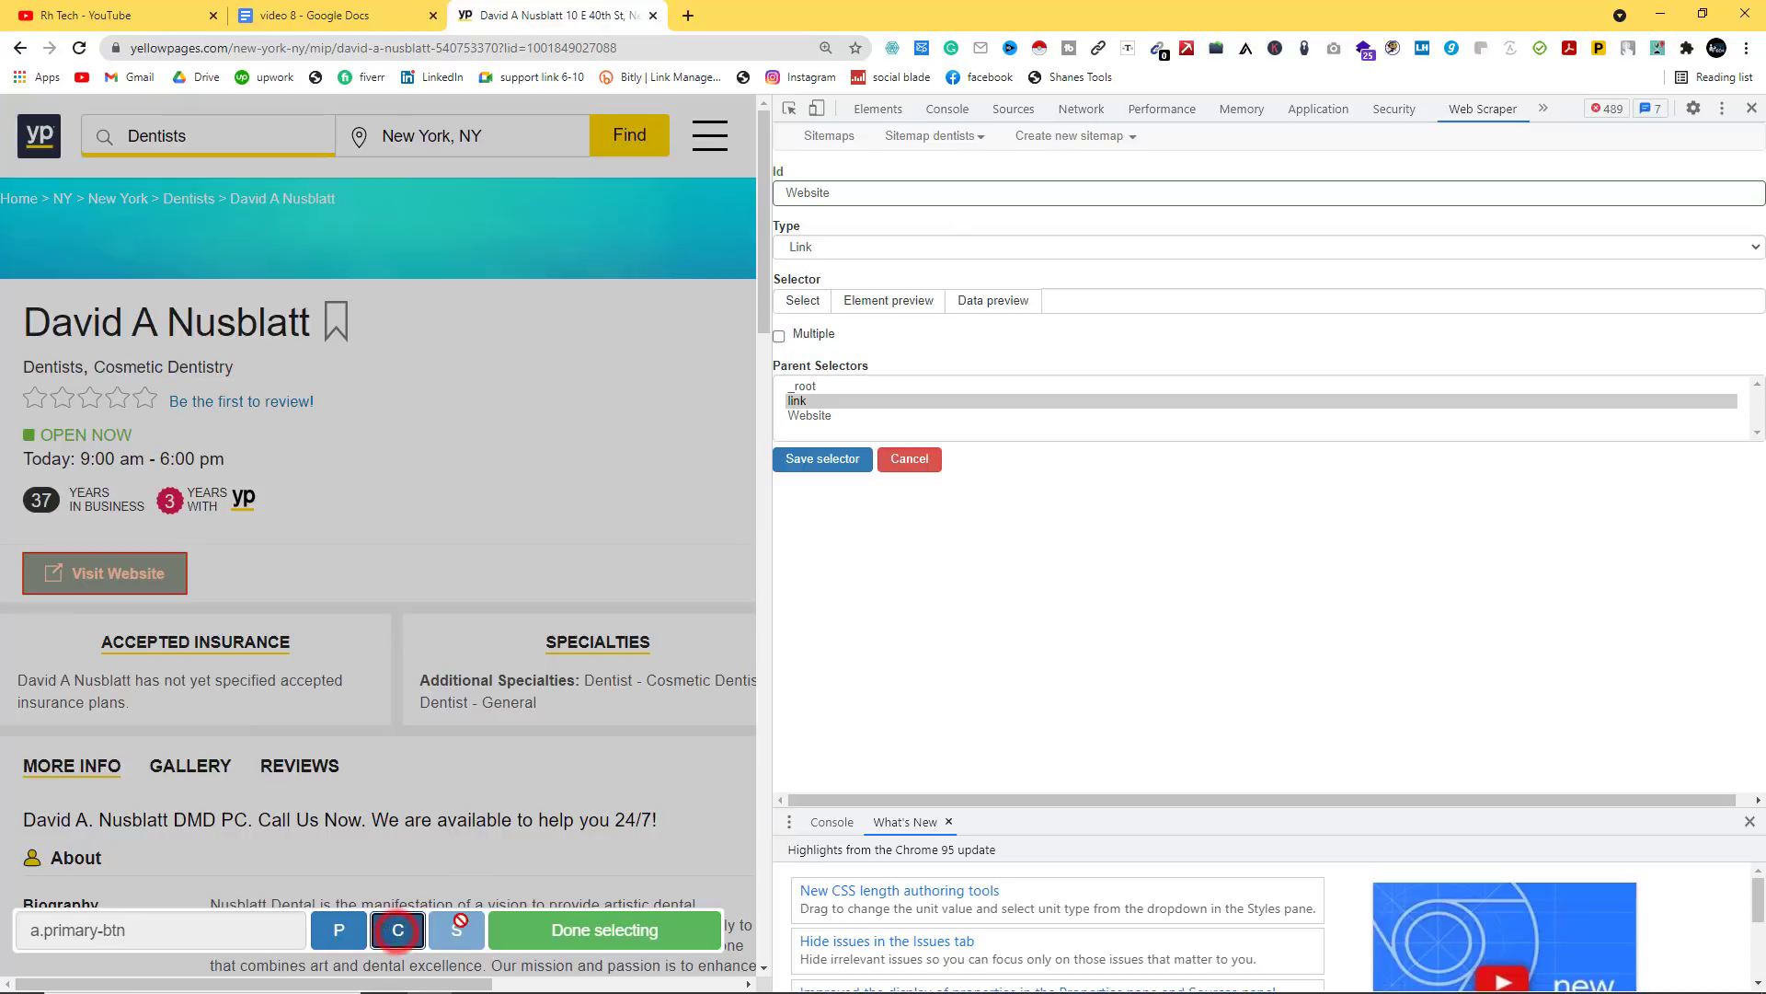
{"action": "left_click", "coordinate": [598, 930]}
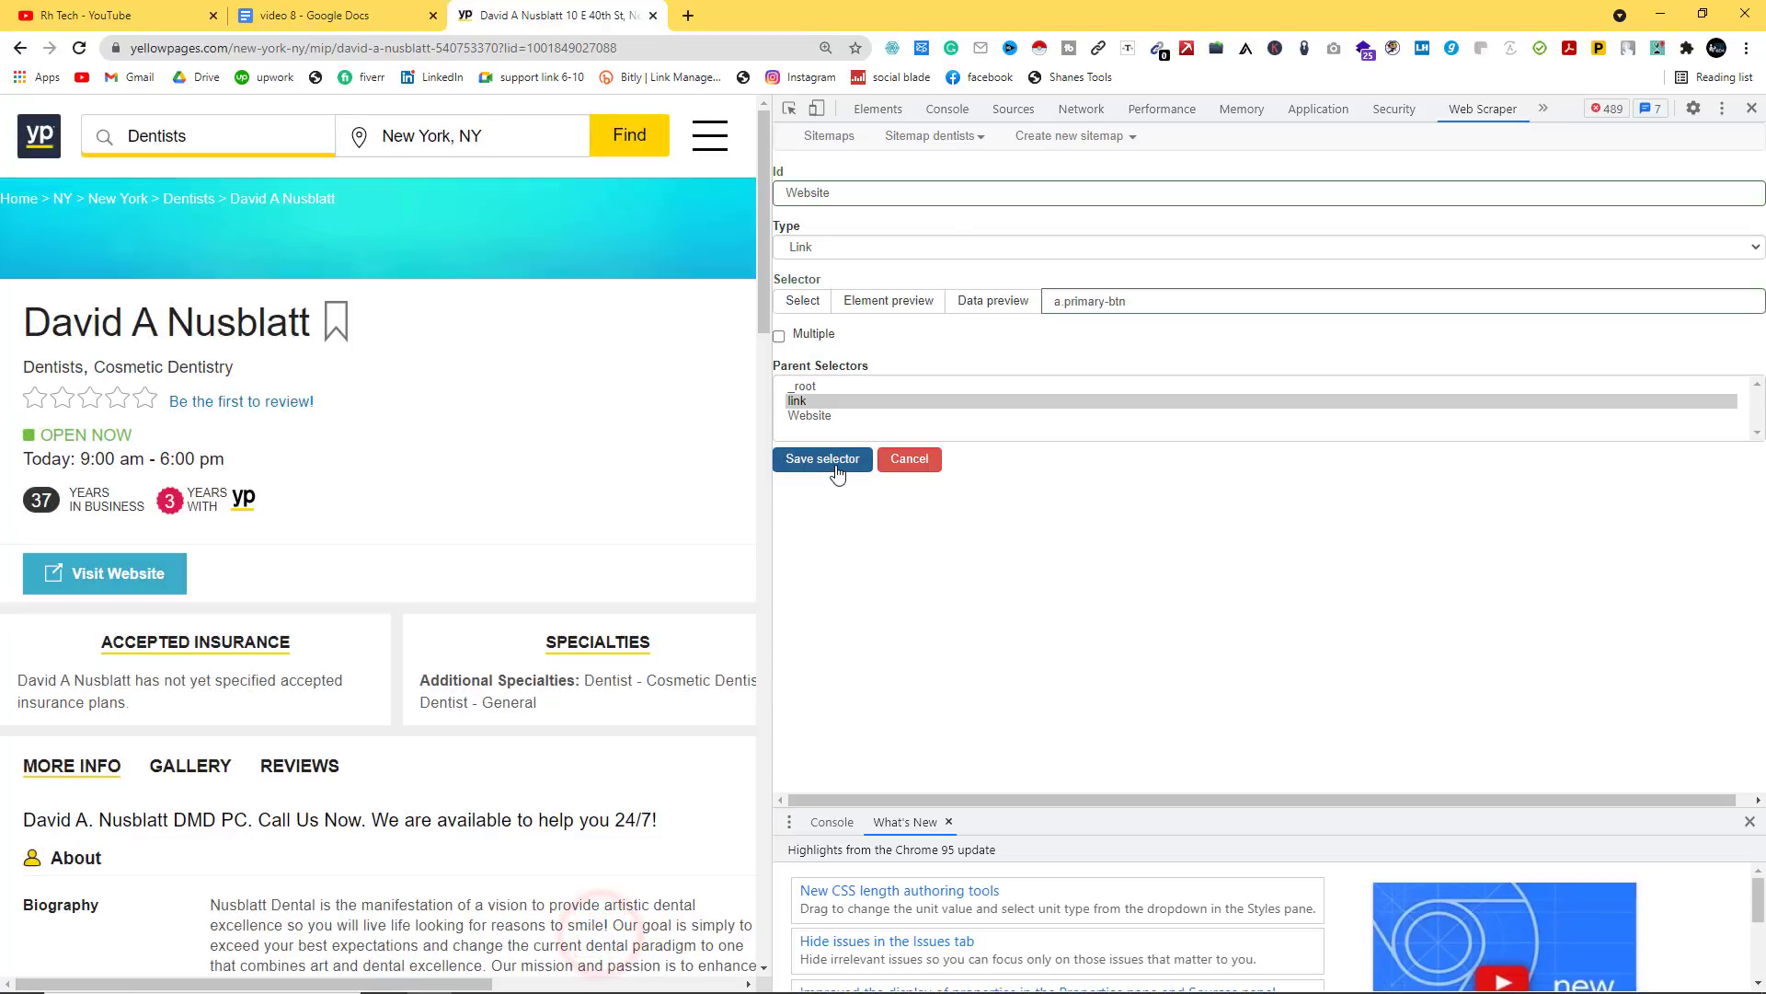
{"action": "left_click", "coordinate": [837, 464]}
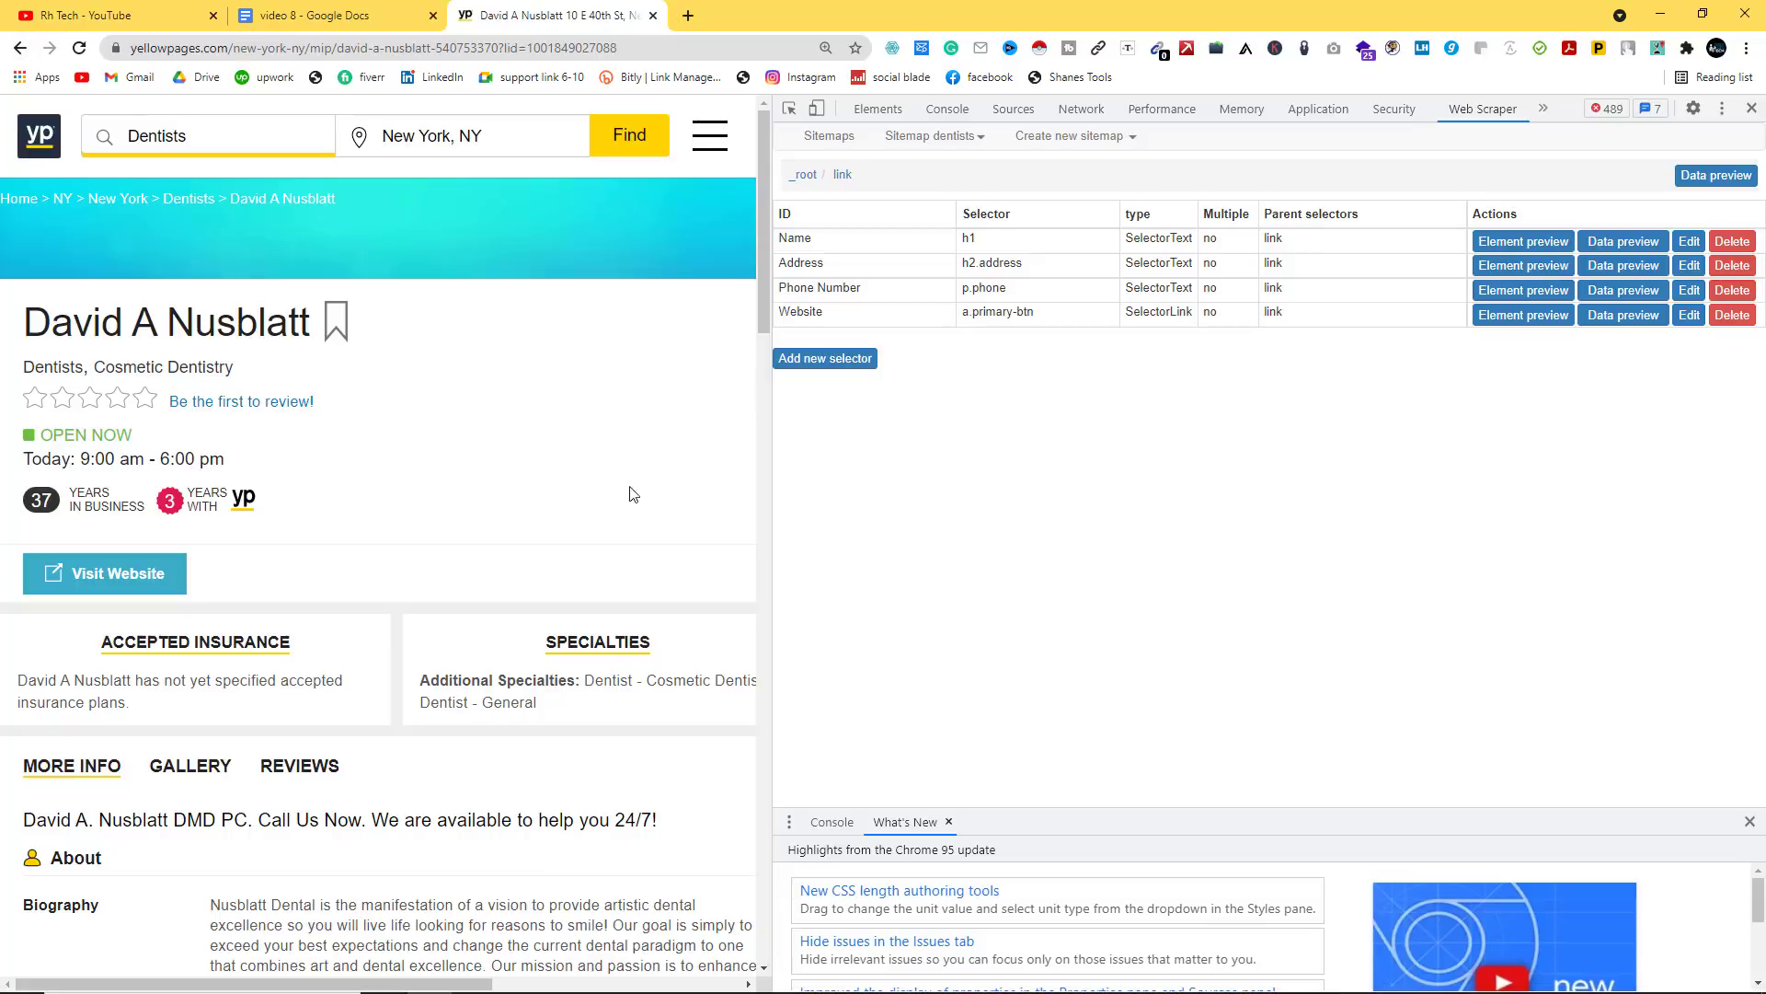
Step: Return to the Dentists search results and open the root-level selectors of the dentists sitemap
{"action": "left_click", "coordinate": [21, 48]}
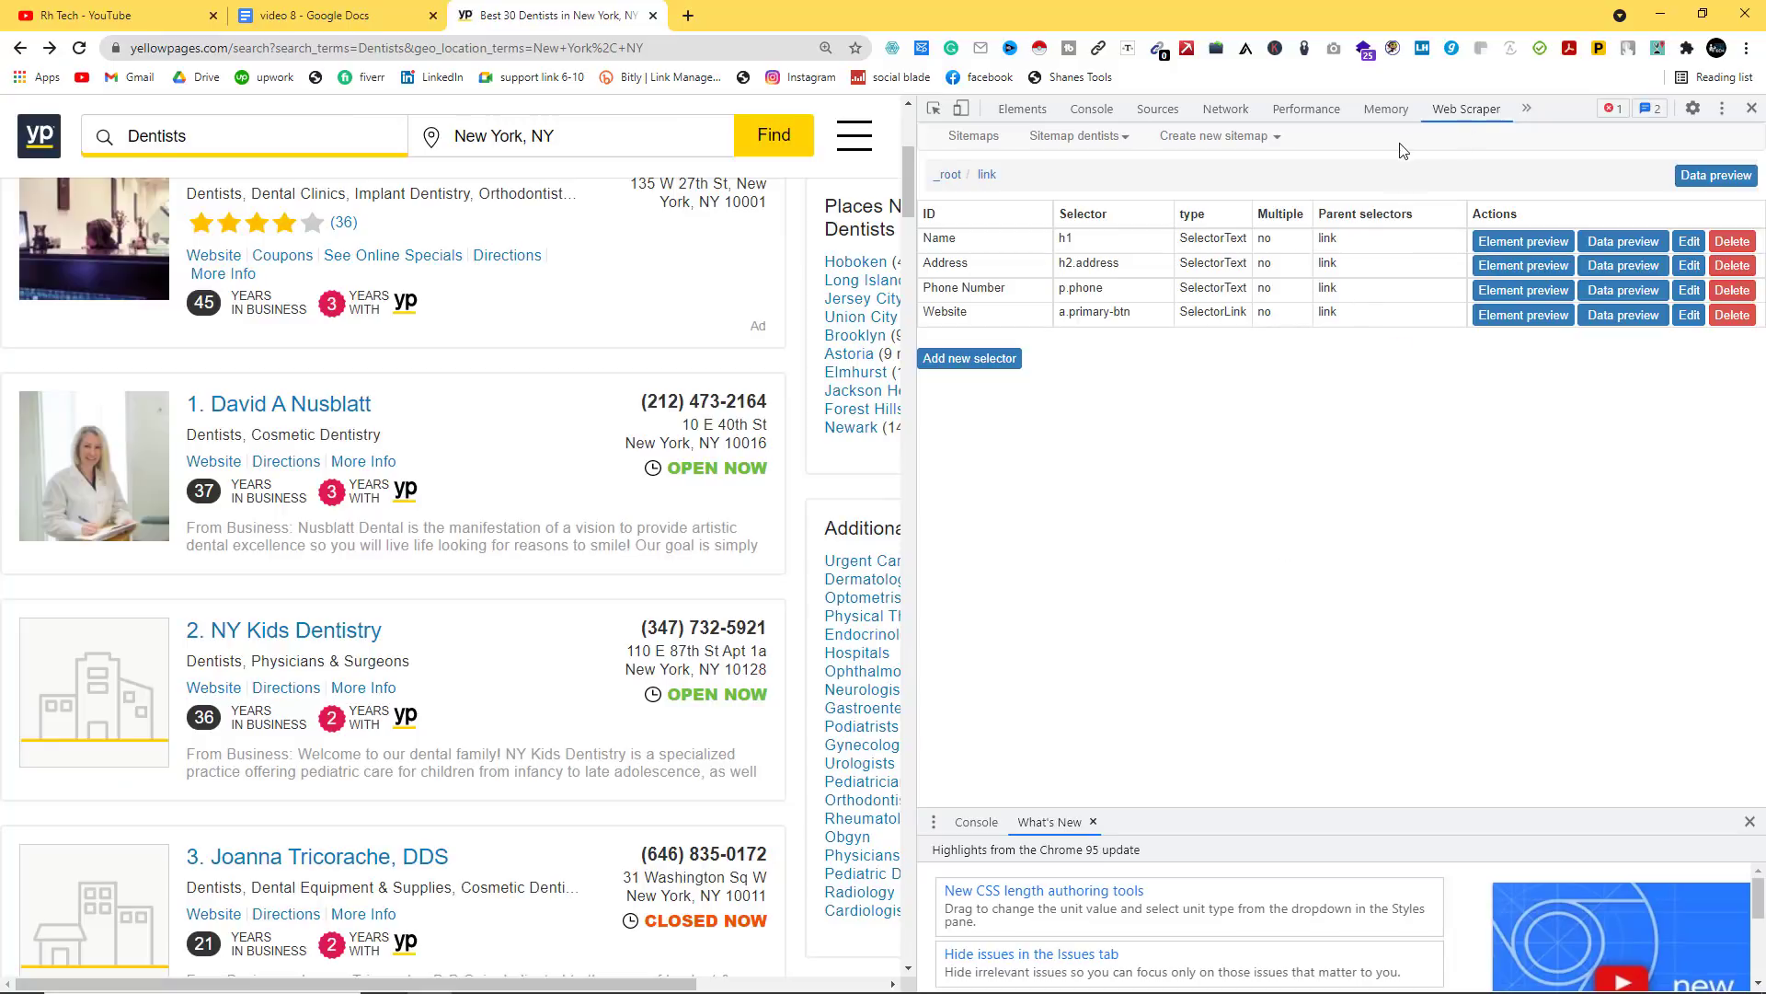
{"action": "scroll", "coordinate": [160, 460], "scroll_direction": "down", "scroll_amount": 20}
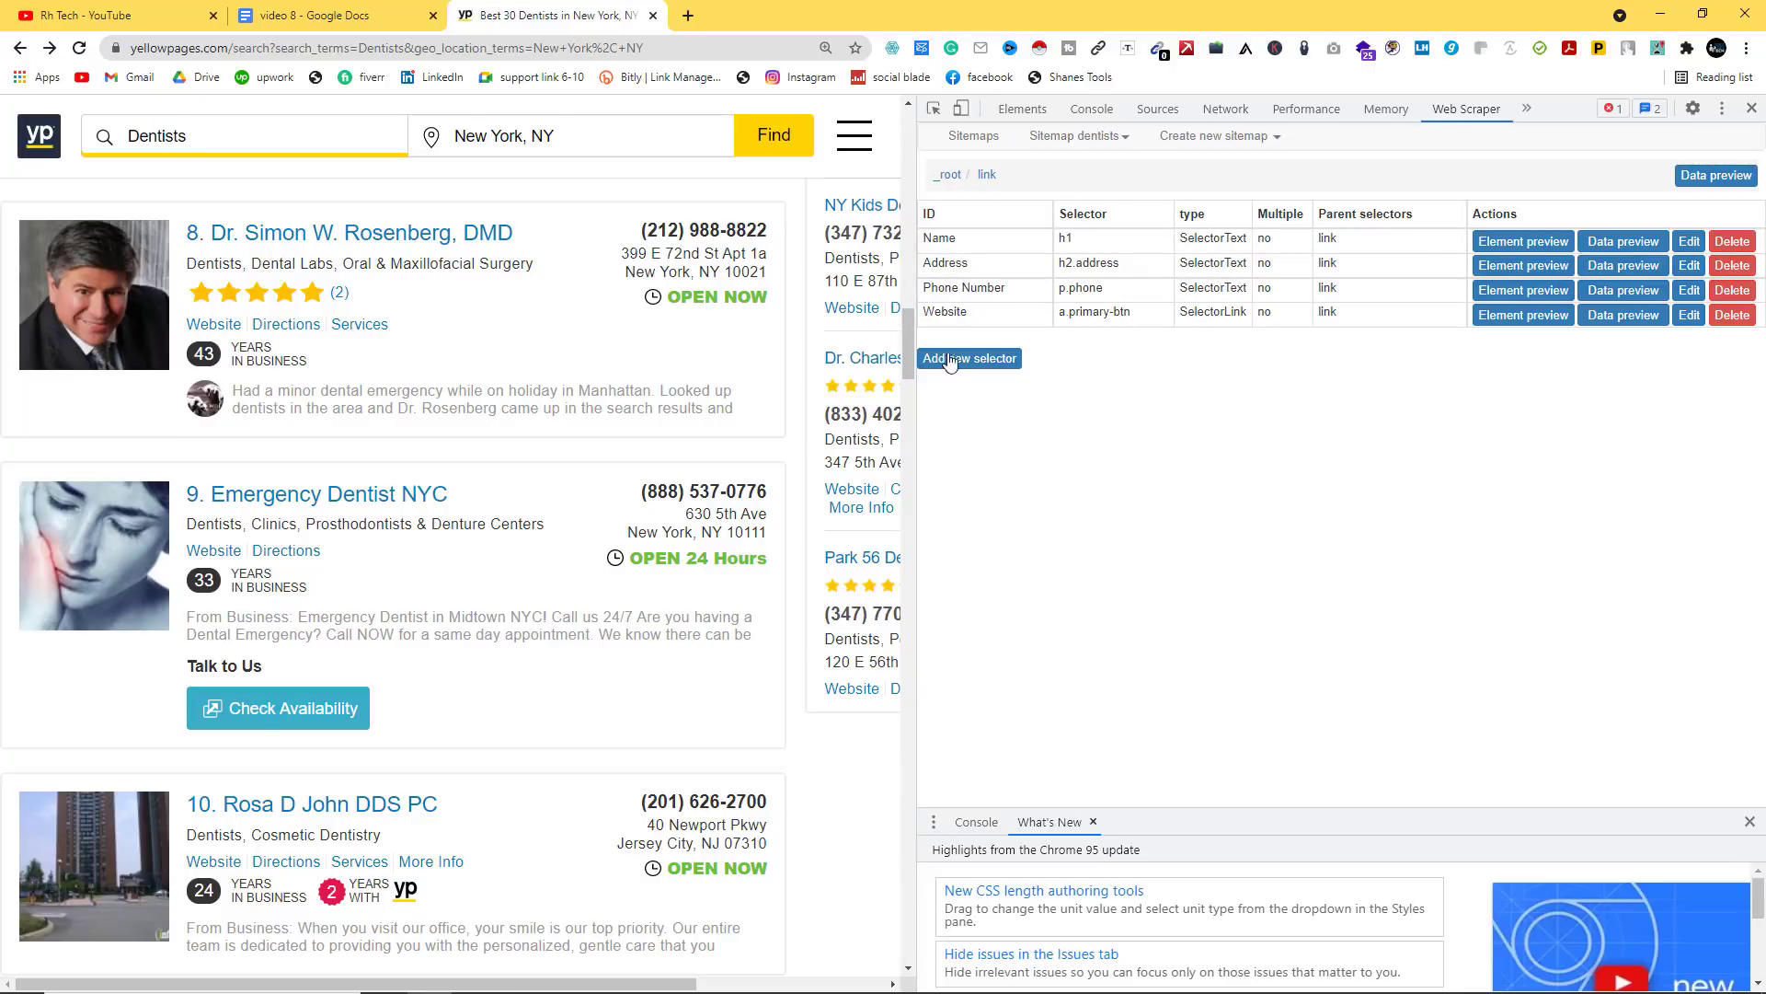
{"action": "scroll", "coordinate": [616, 599], "scroll_direction": "down", "scroll_amount": 20}
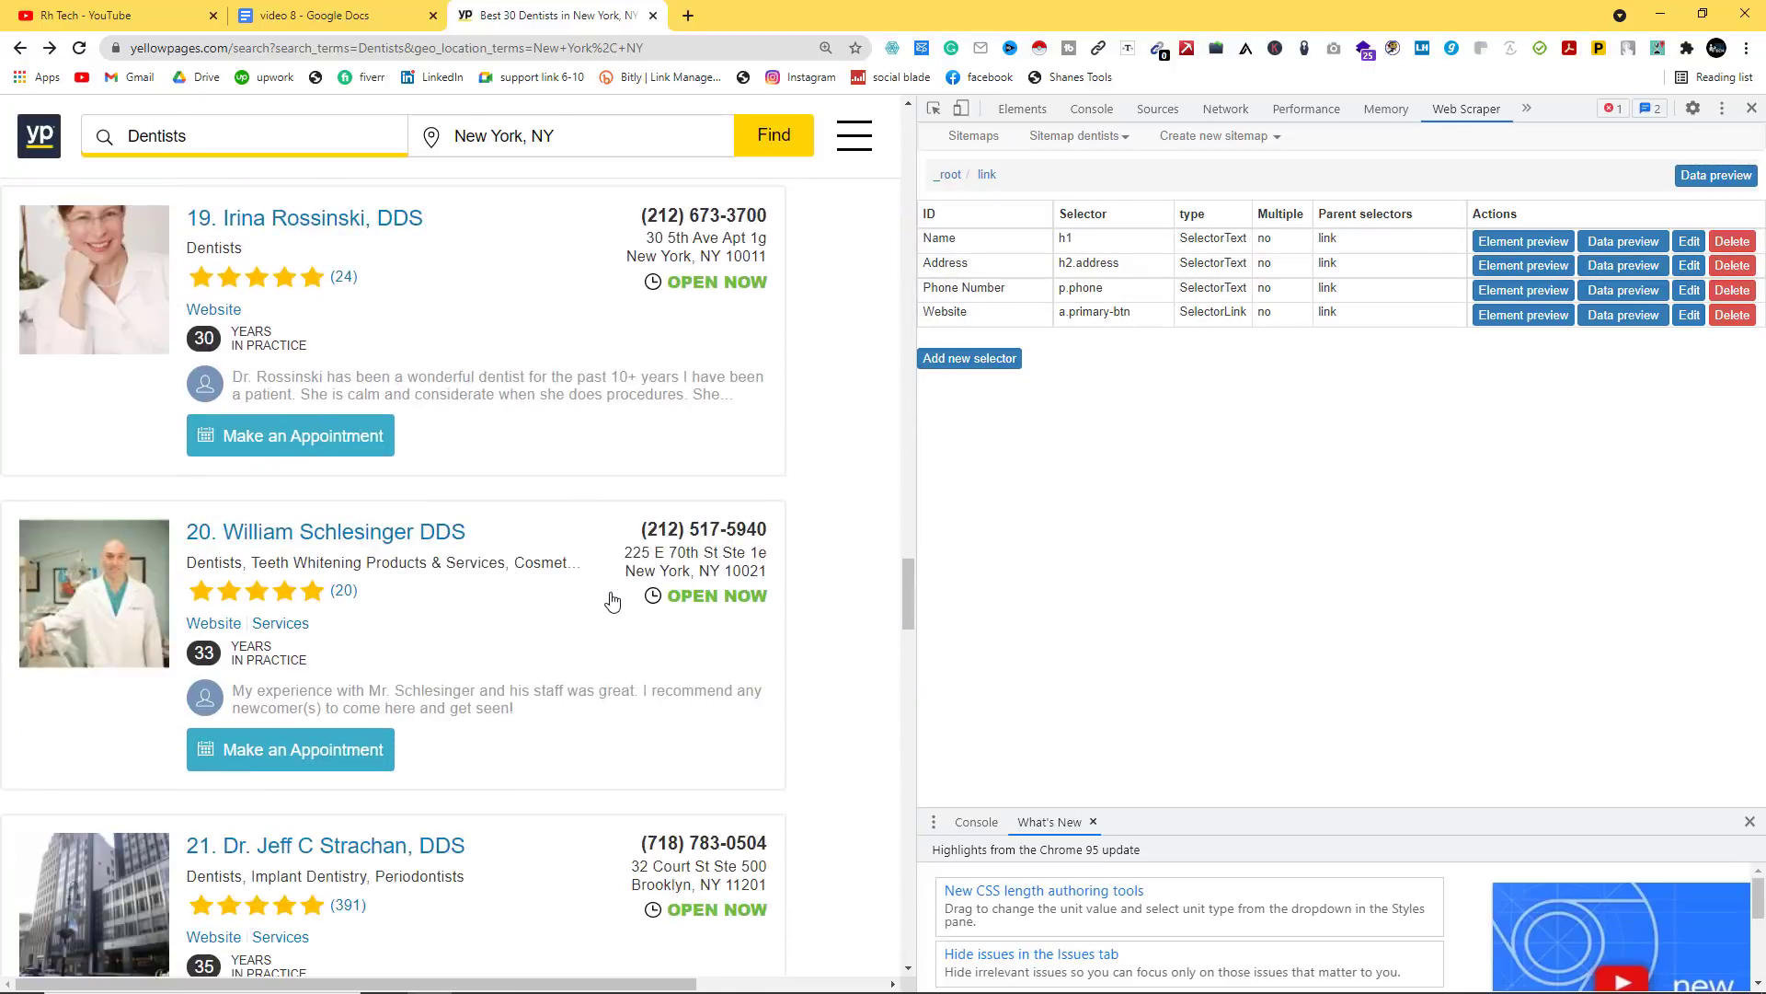
{"action": "scroll", "coordinate": [612, 601], "scroll_direction": "down", "scroll_amount": 20}
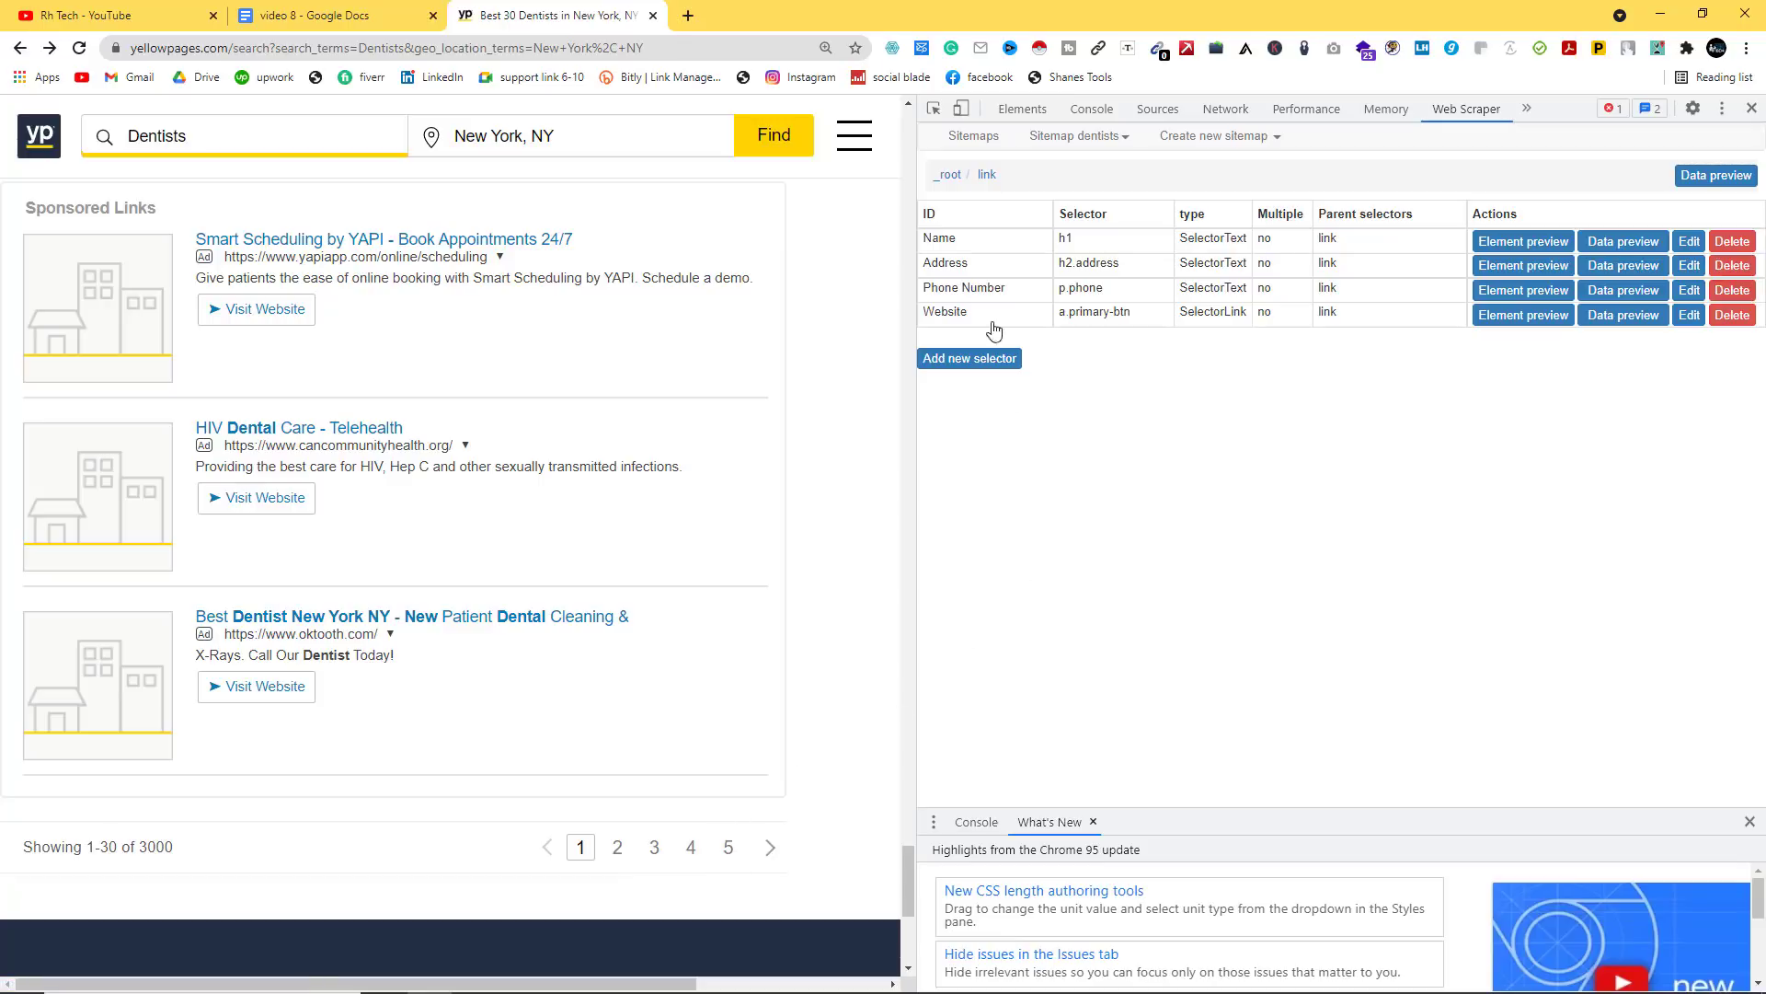
{"action": "left_click", "coordinate": [975, 137]}
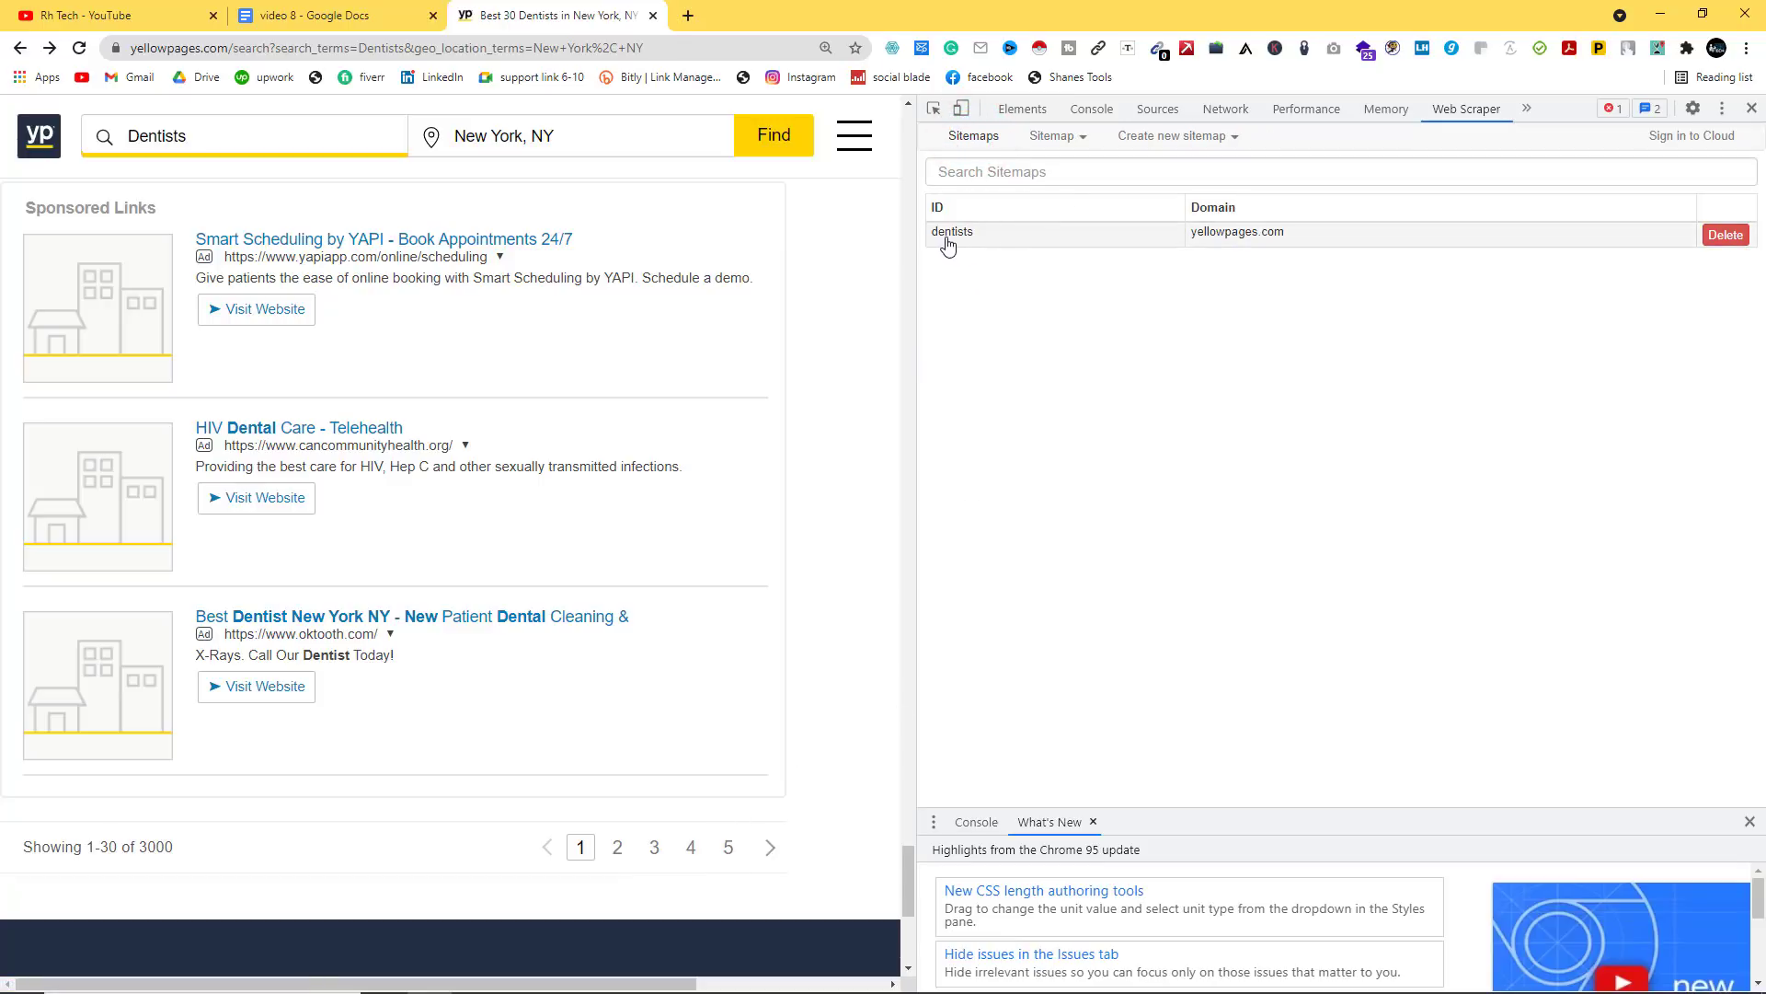
{"action": "left_click", "coordinate": [1047, 243]}
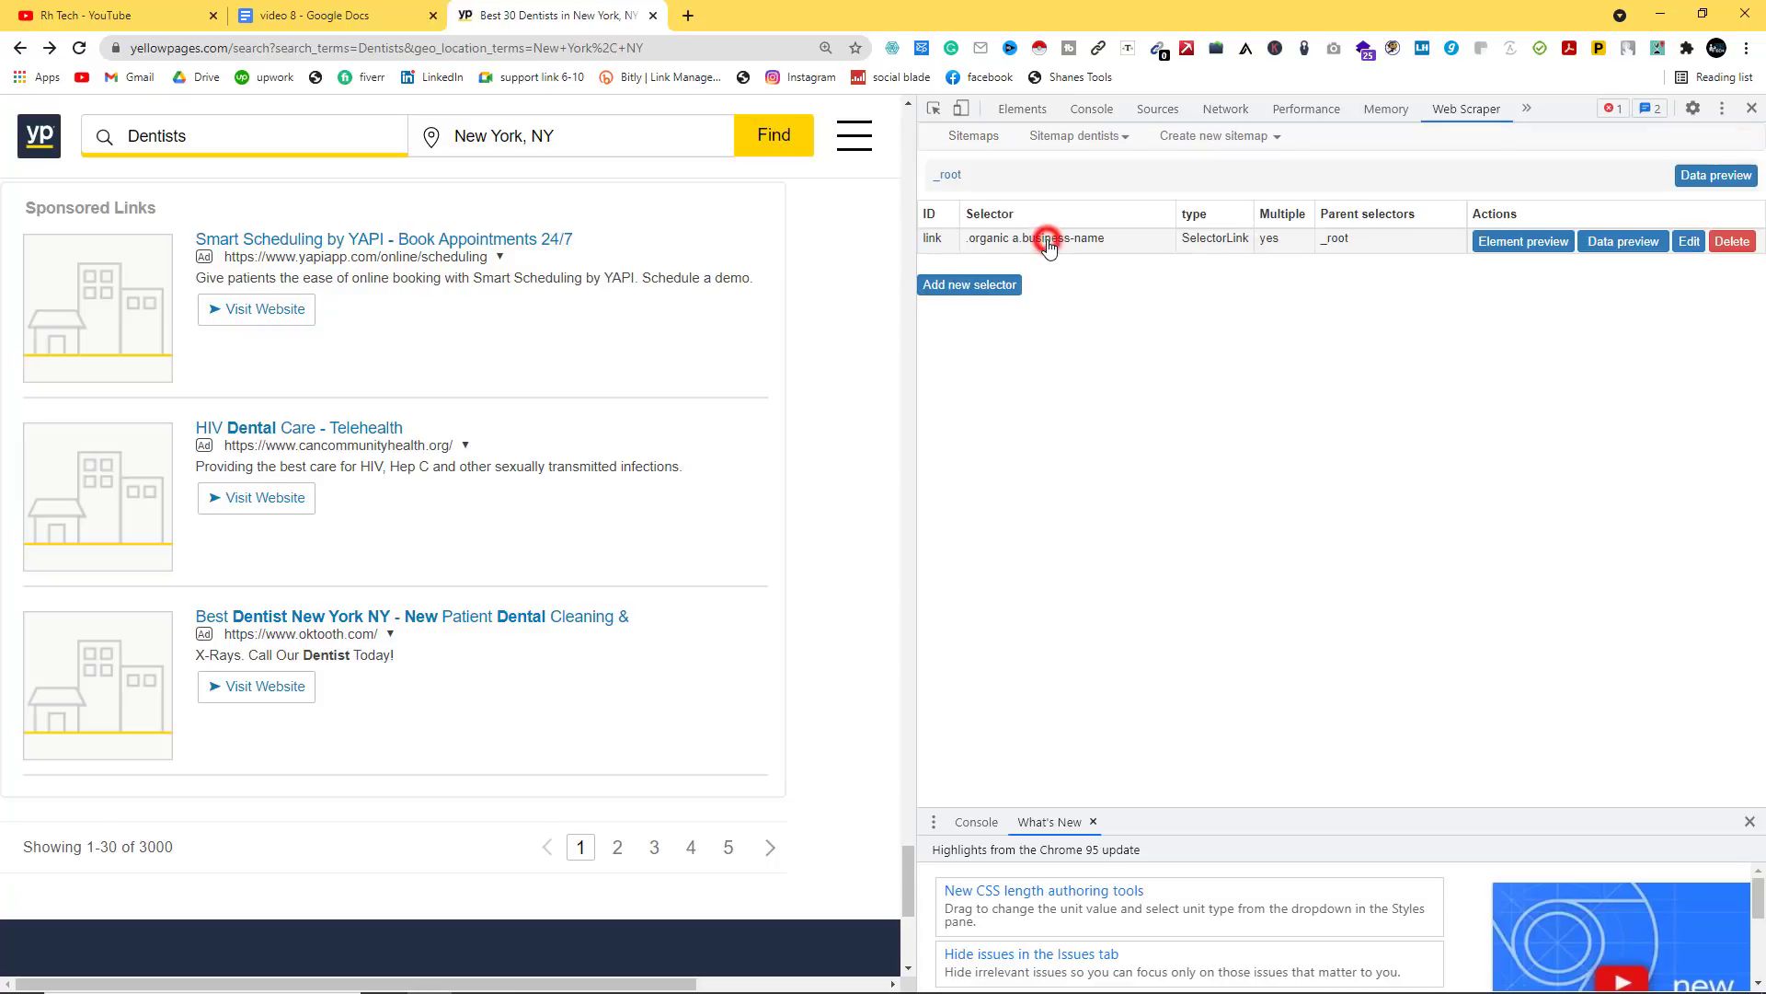
Step: Add a root-level selector with the ID pages, type Link, and multiple selection enabled
{"action": "left_click", "coordinate": [966, 292]}
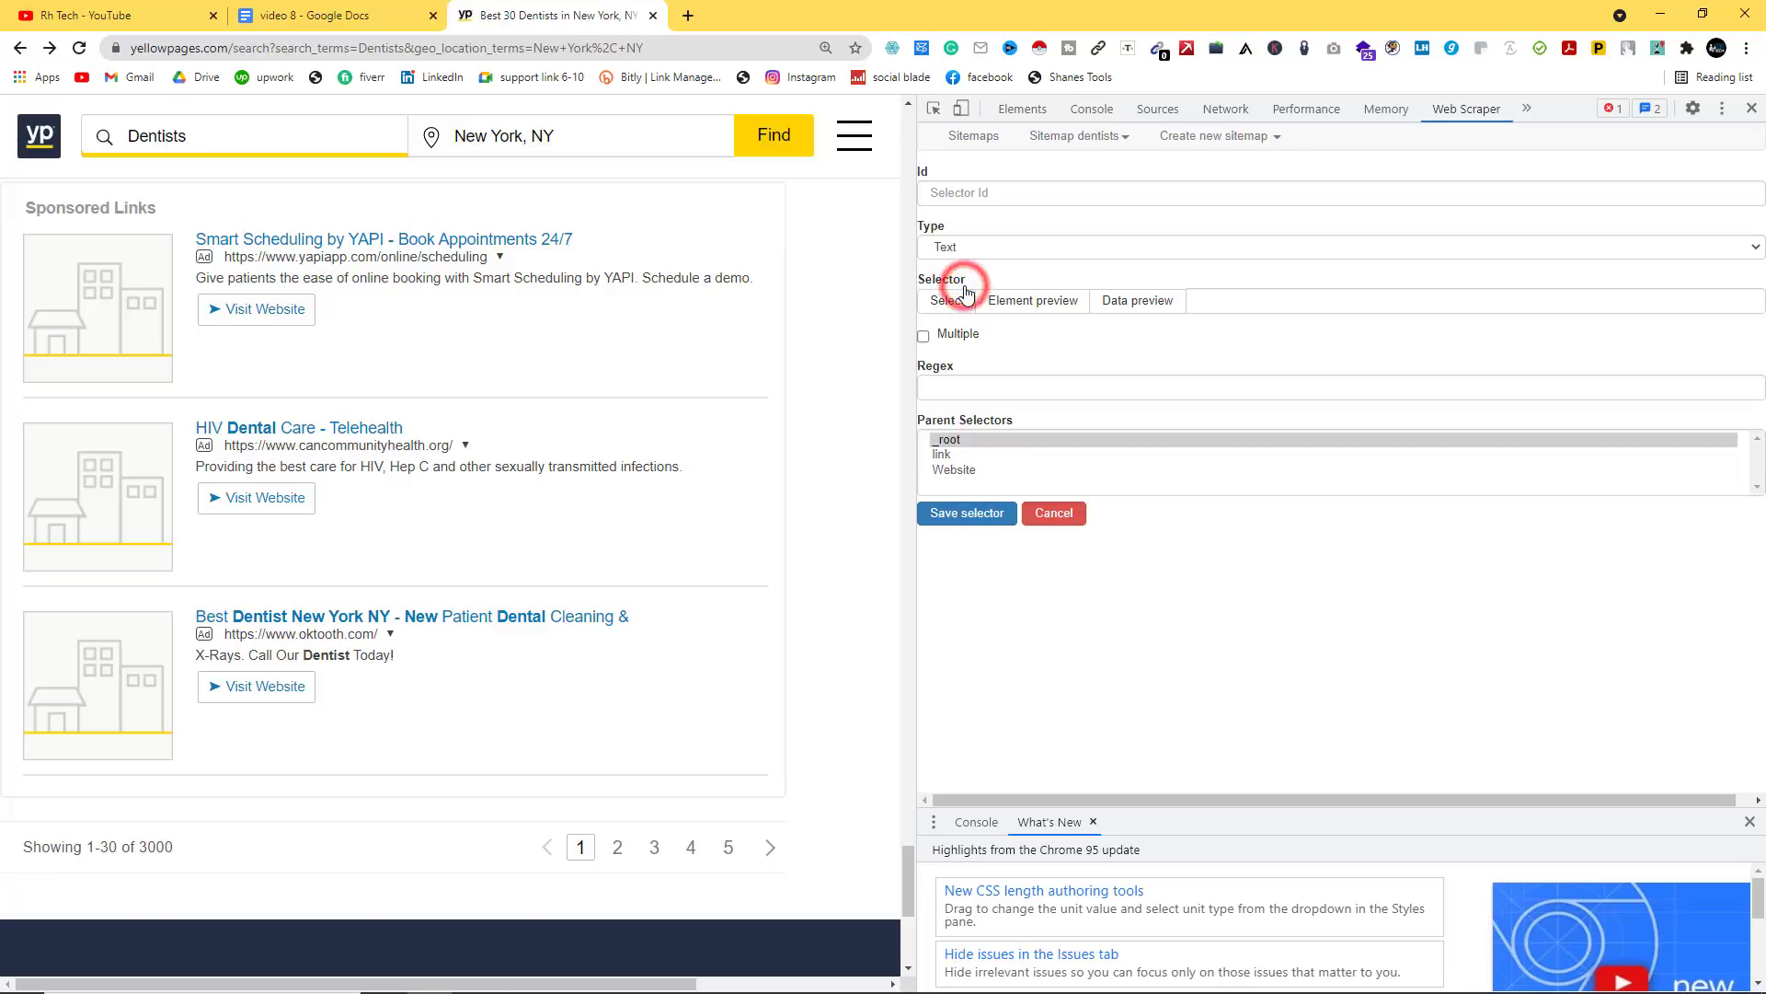
{"action": "left_click", "coordinate": [943, 193]}
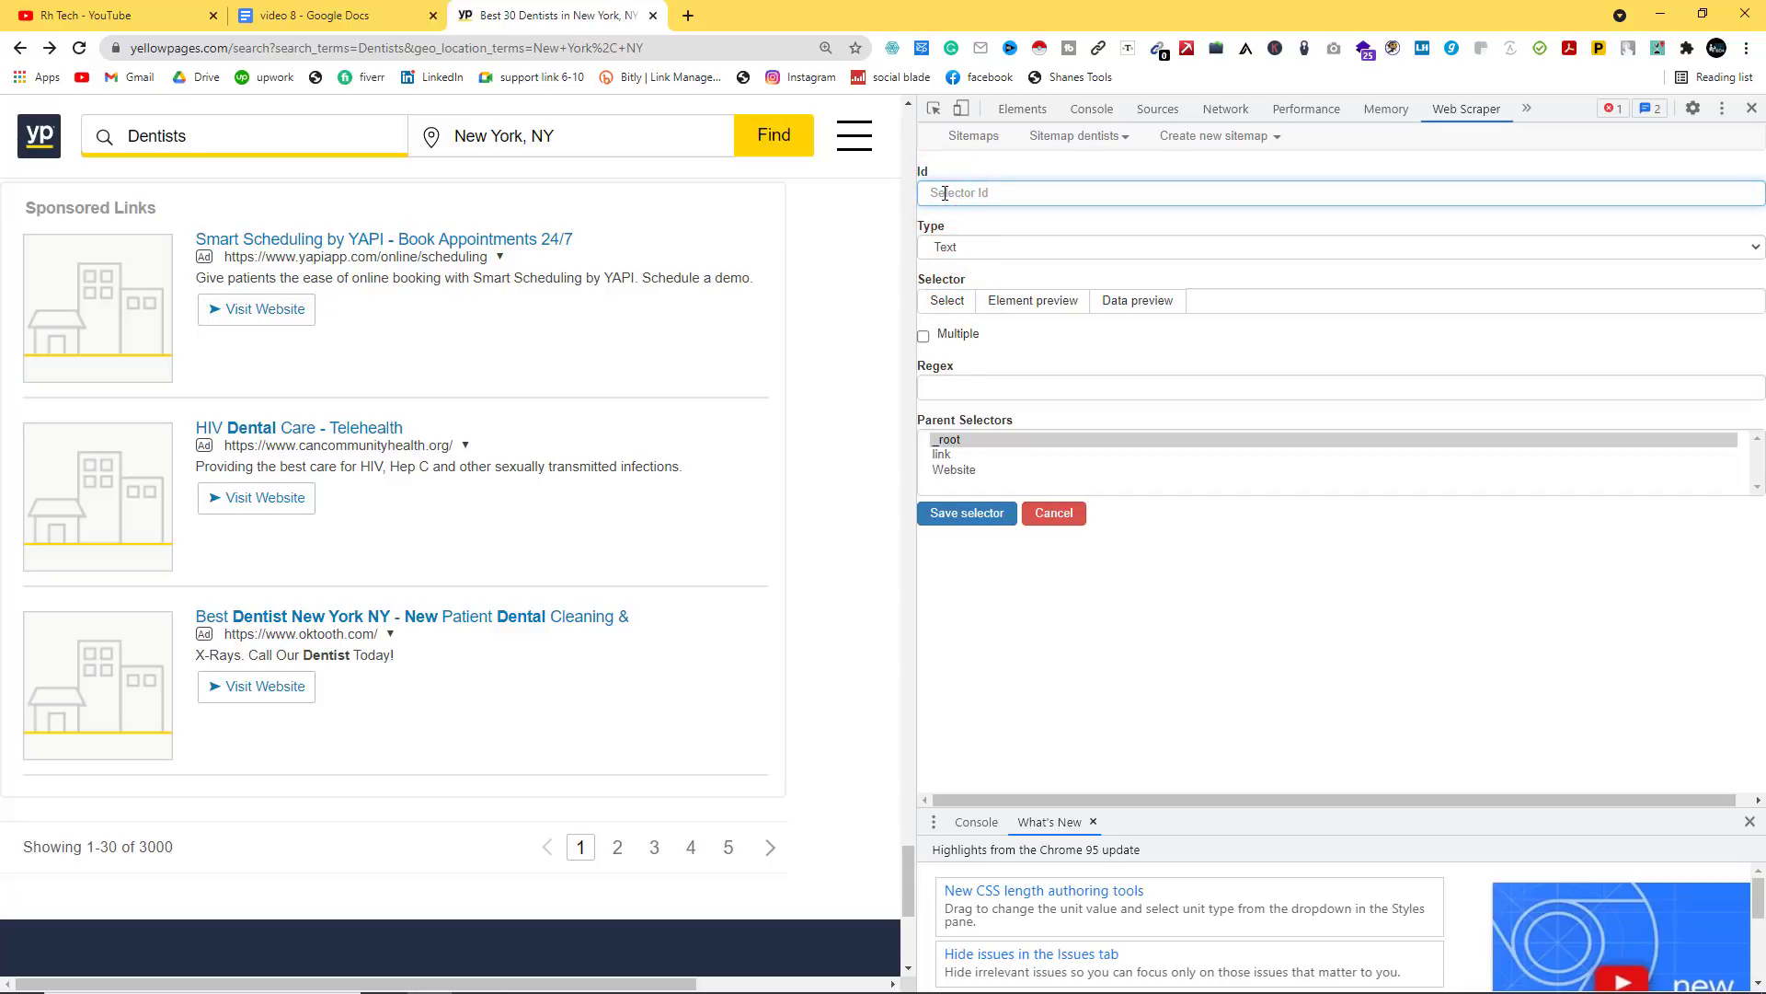
{"action": "type", "text": "pages"}
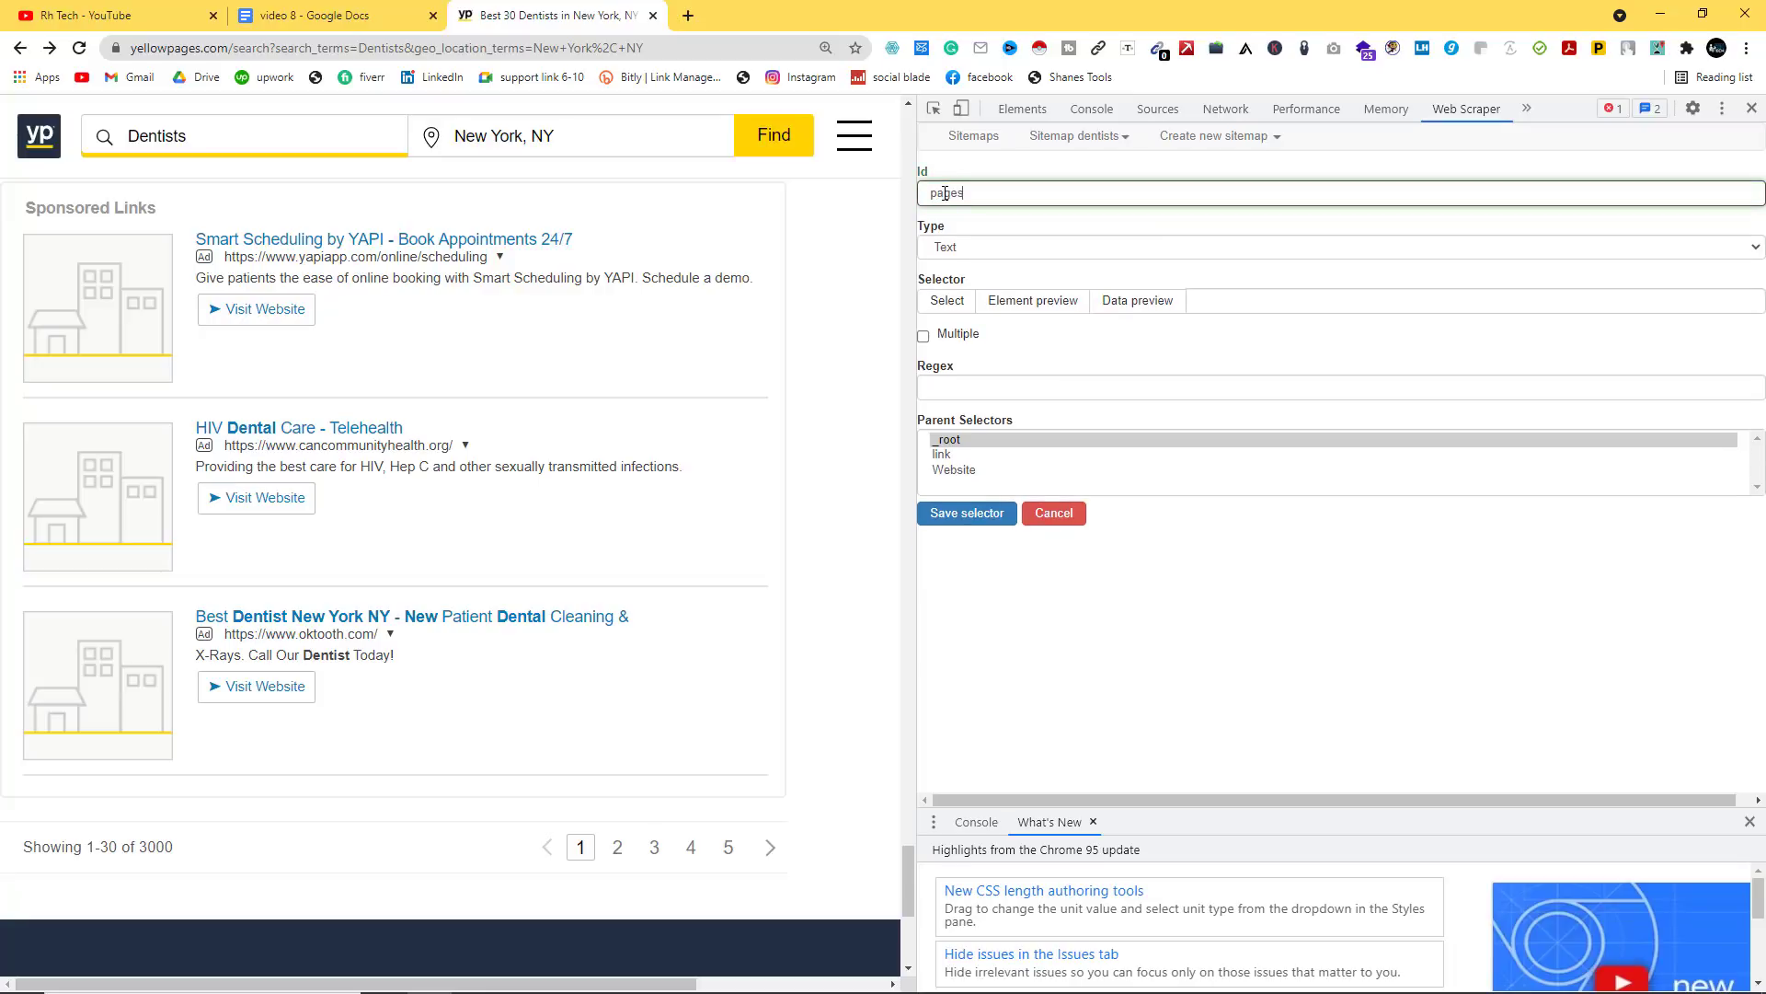
{"action": "left_click", "coordinate": [974, 251]}
{"action": "left_click", "coordinate": [962, 277]}
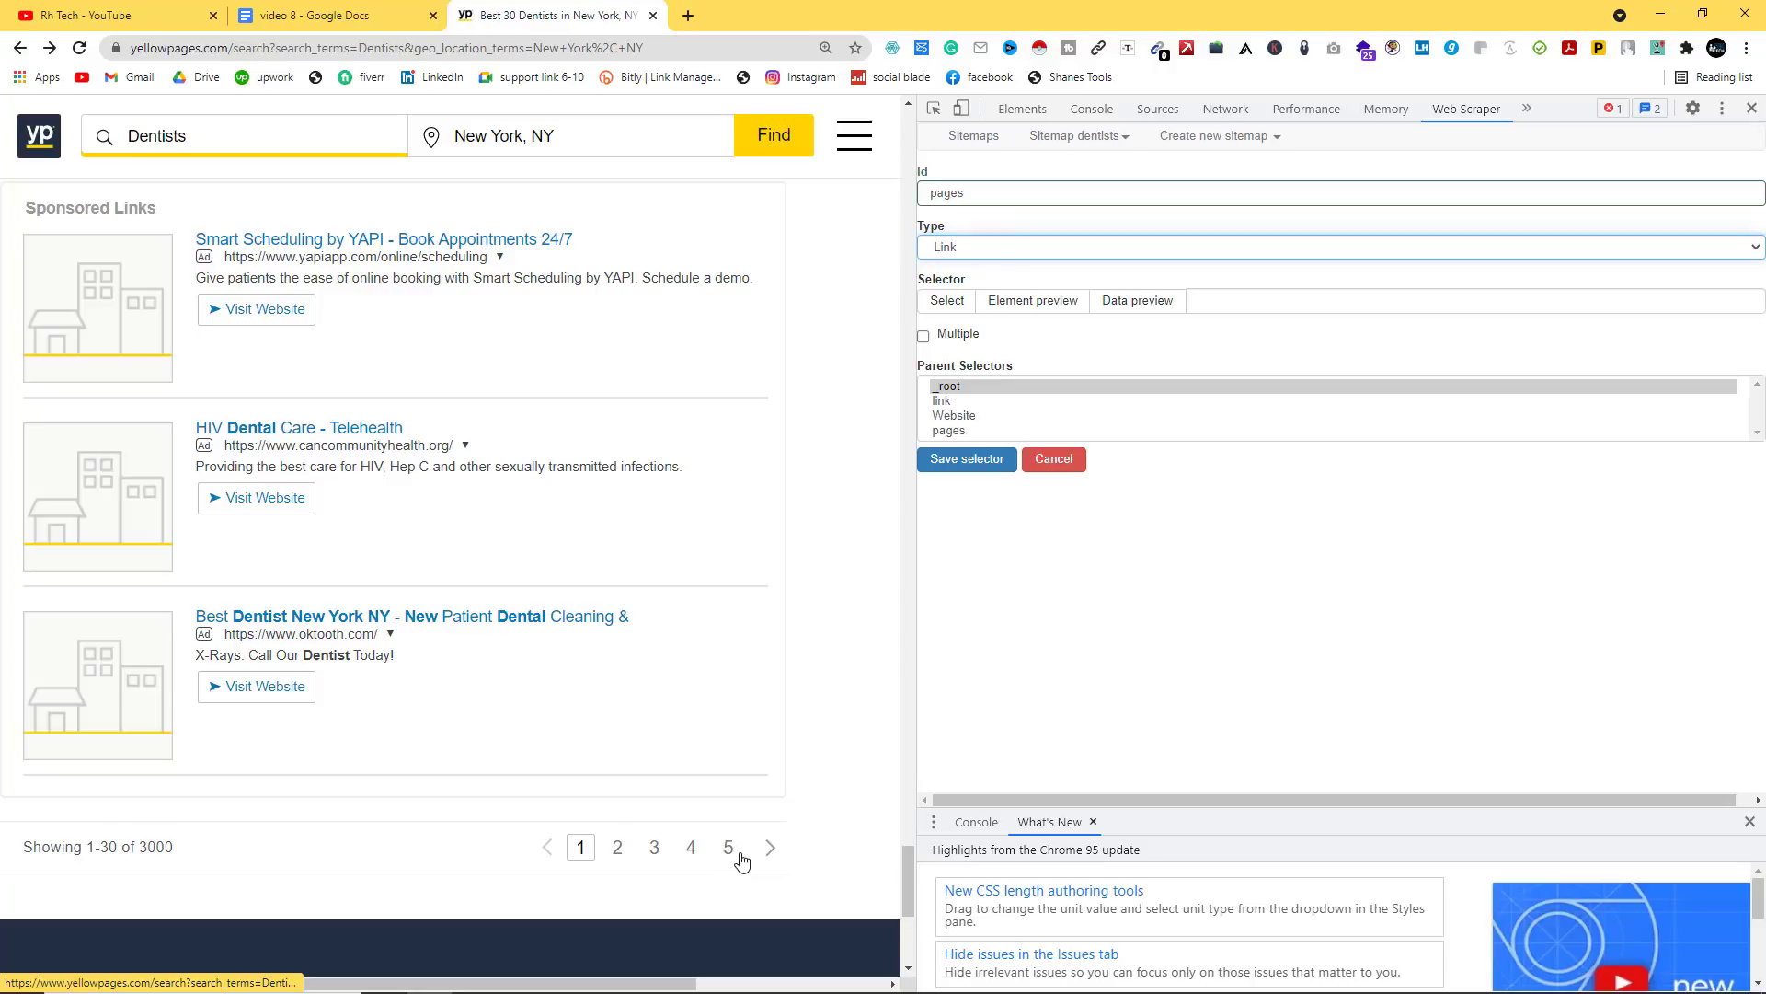
{"action": "left_click", "coordinate": [924, 336]}
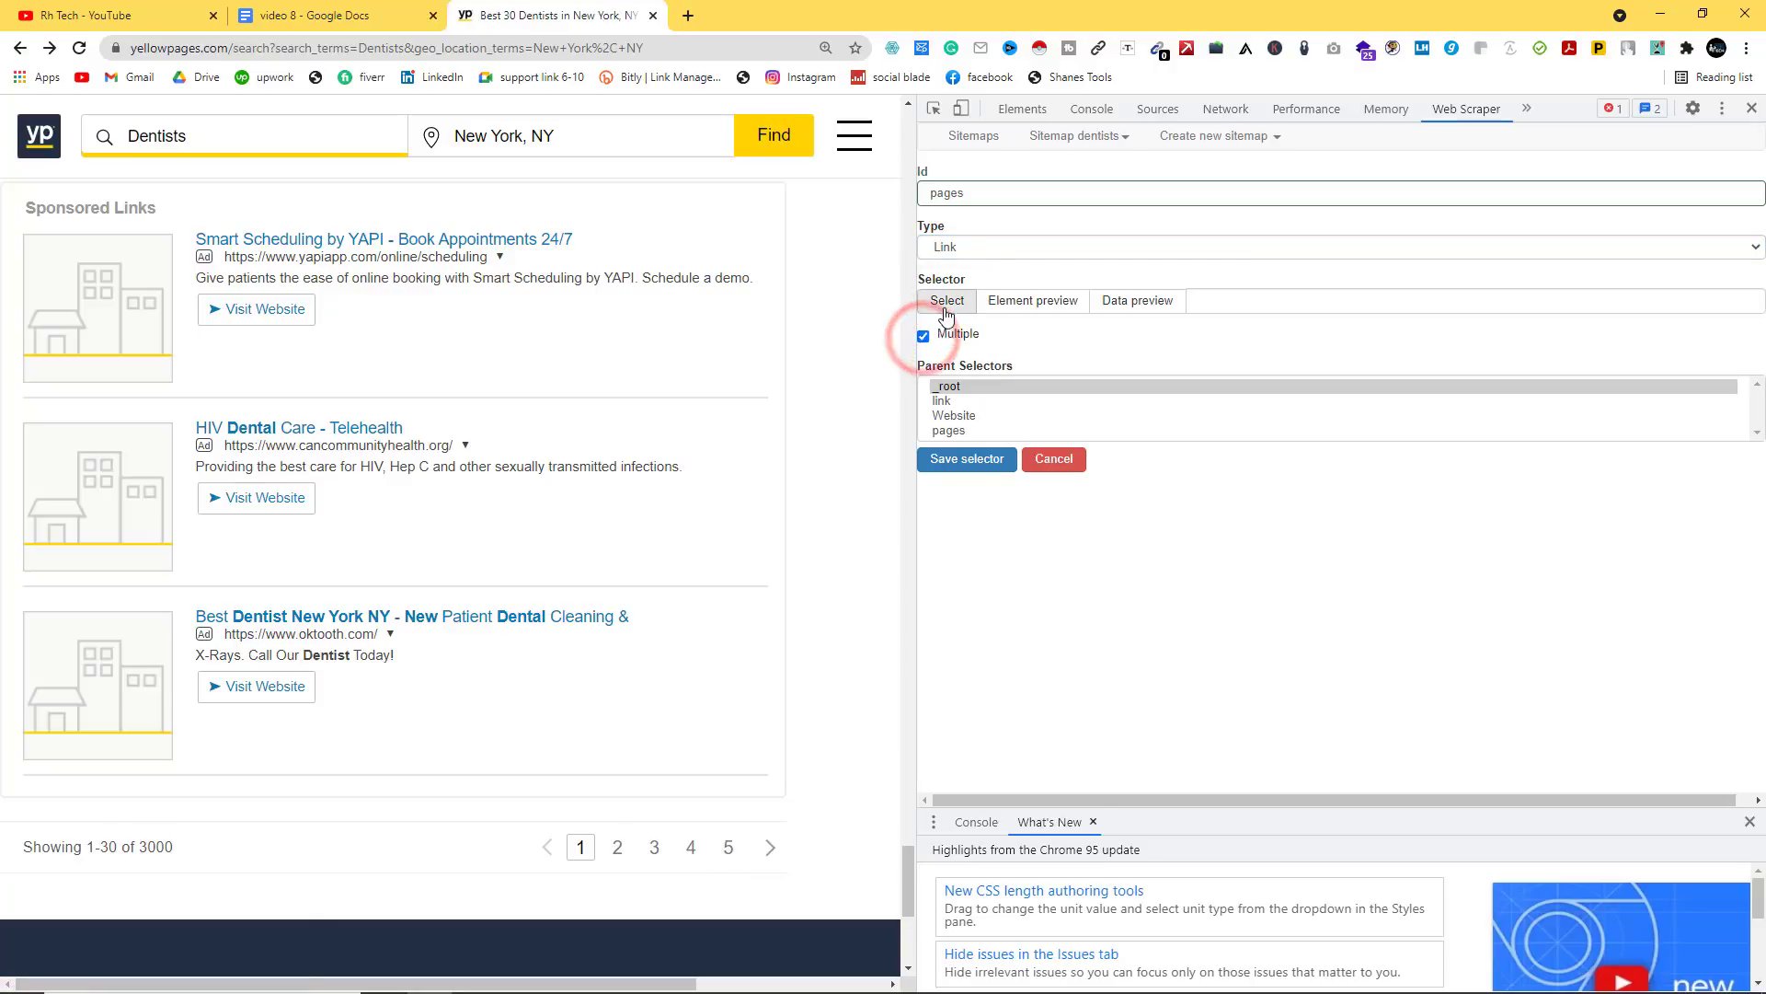
Step: Pick the pagination links under the search results as the pages selector's elements, .pagination a, and save the selector
{"action": "left_click", "coordinate": [951, 304]}
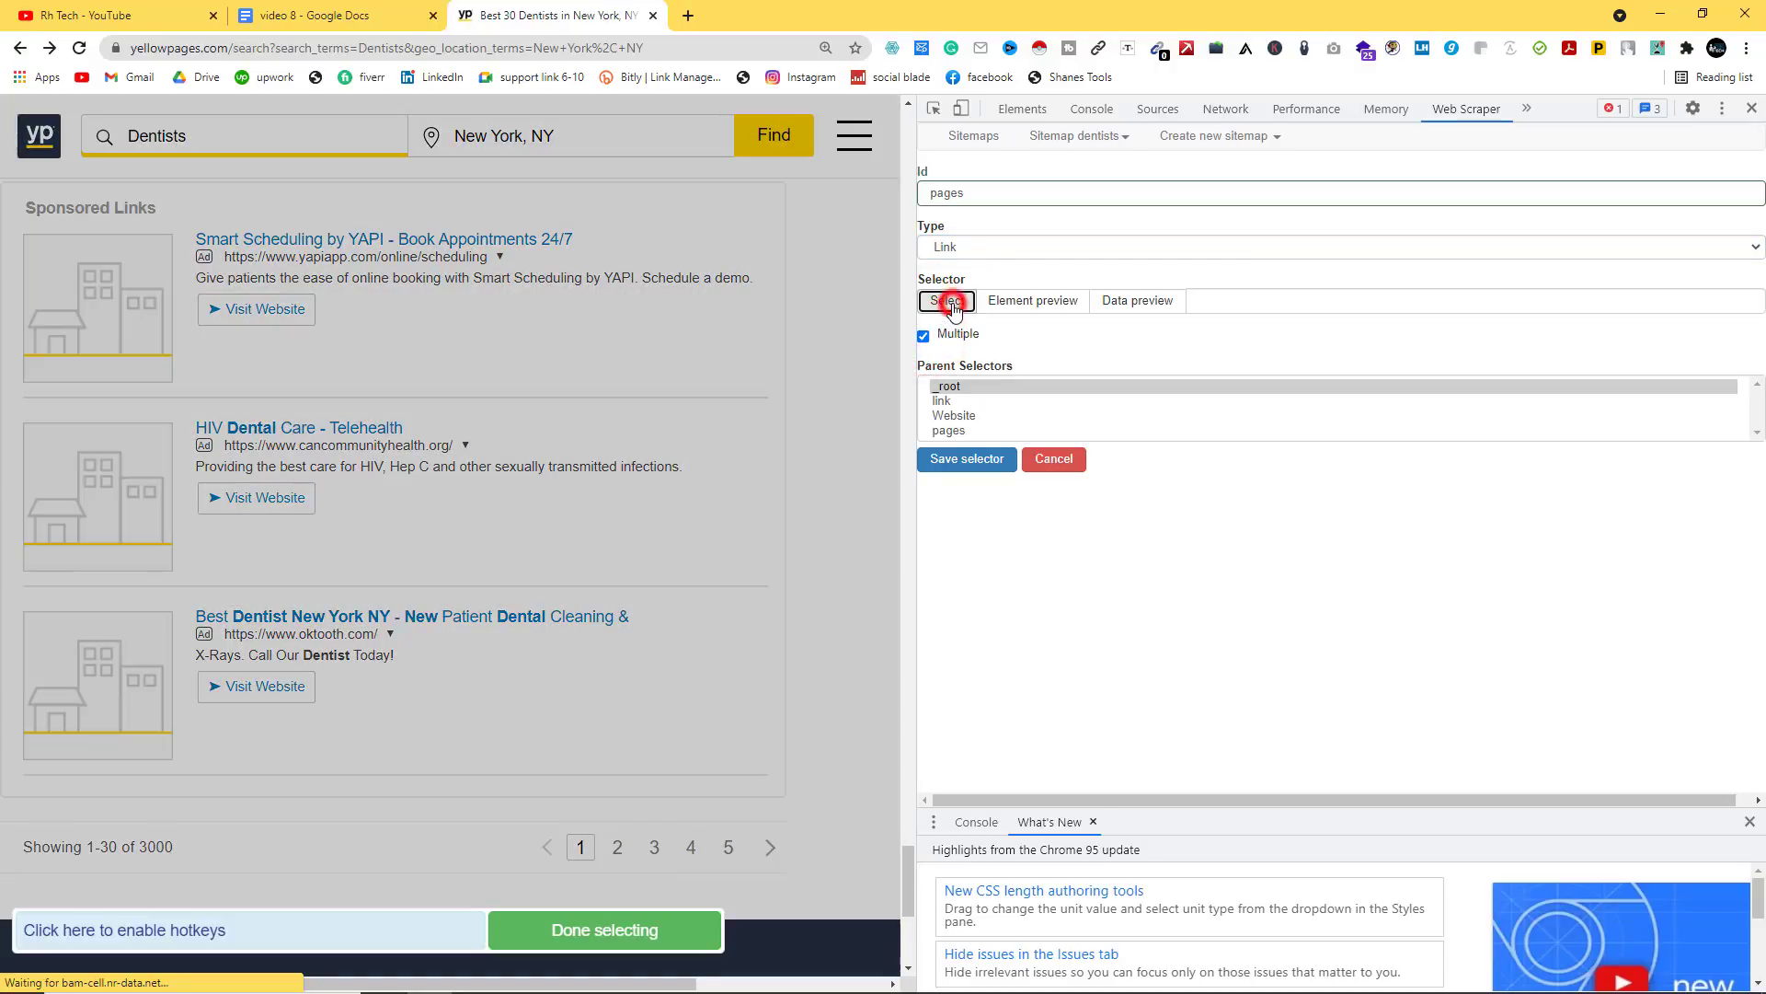
{"action": "left_click", "coordinate": [616, 847]}
{"action": "left_click", "coordinate": [654, 847]}
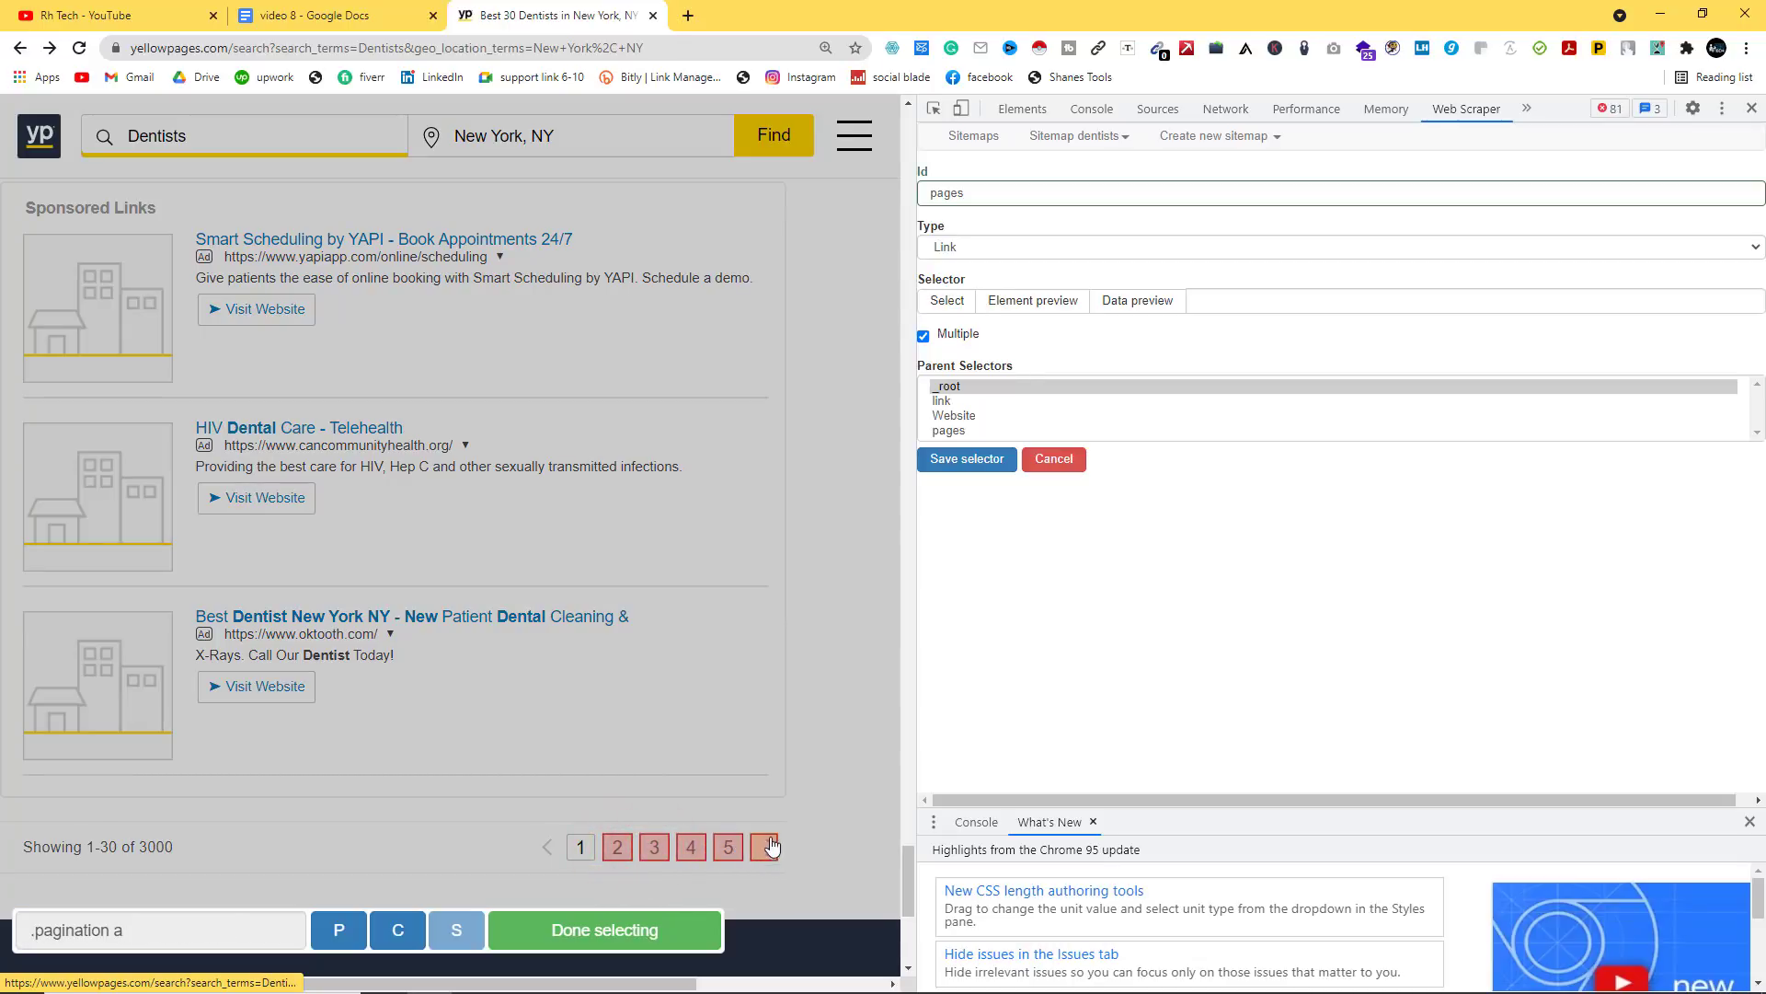
{"action": "left_click", "coordinate": [585, 934]}
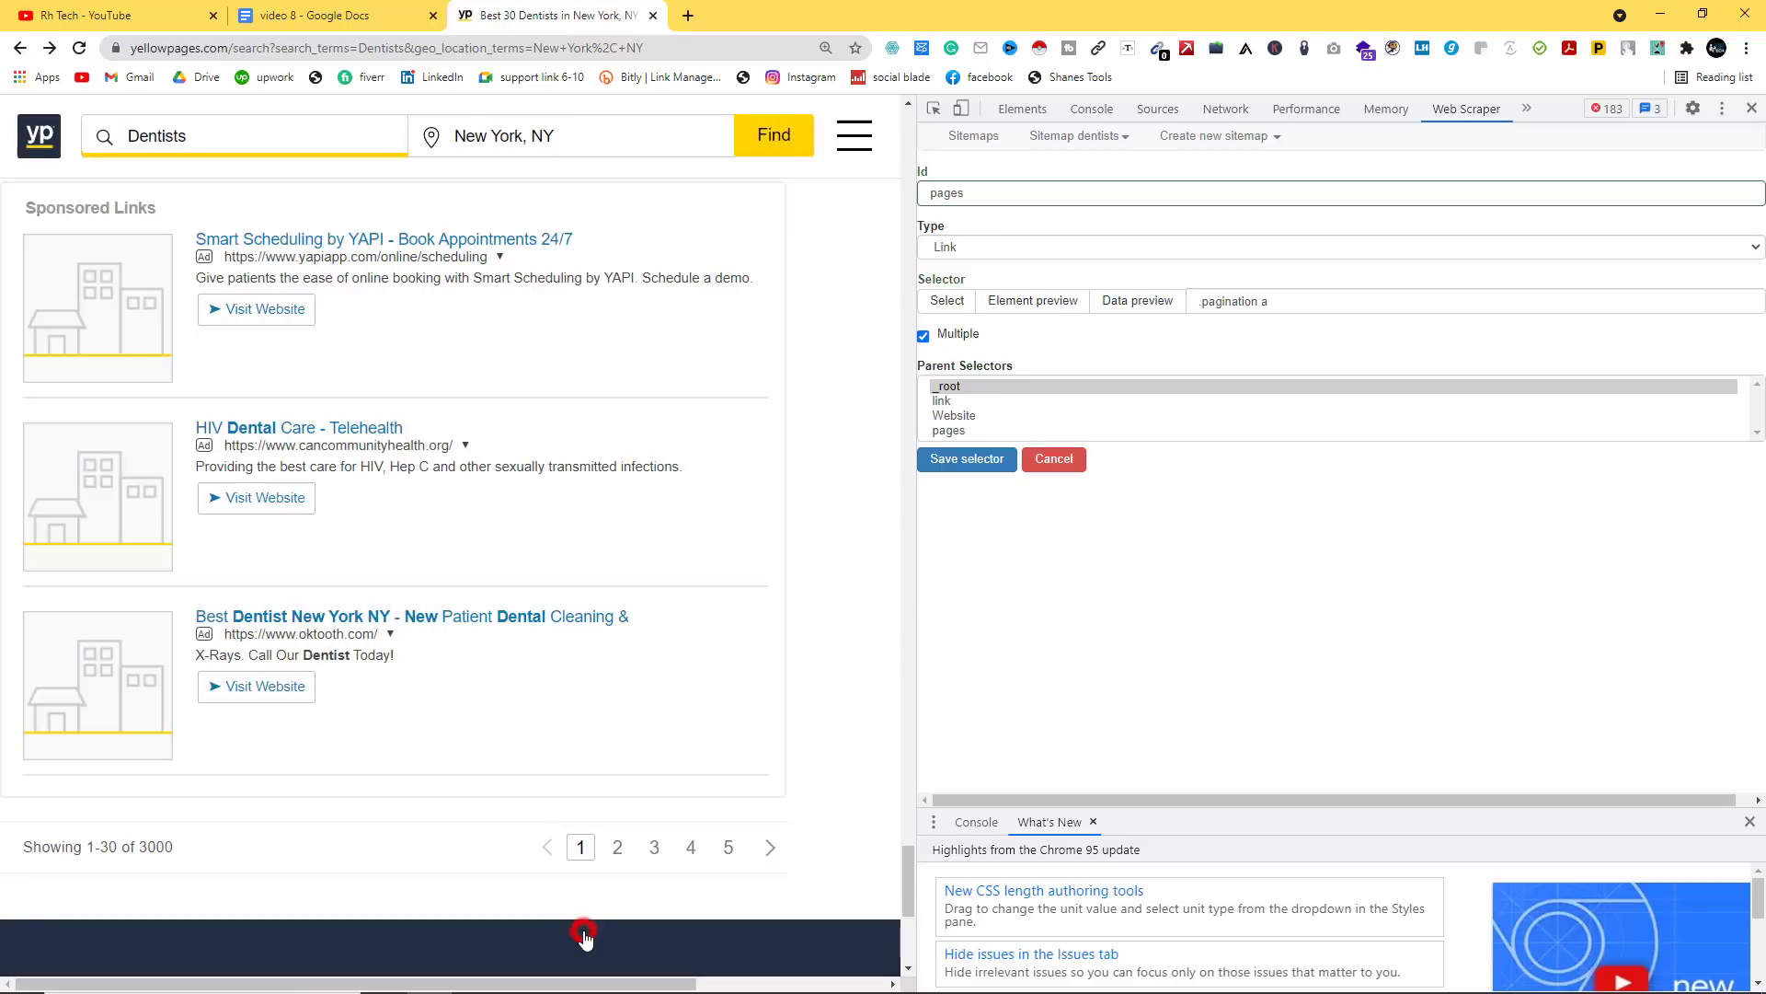
{"action": "left_click", "coordinate": [965, 463]}
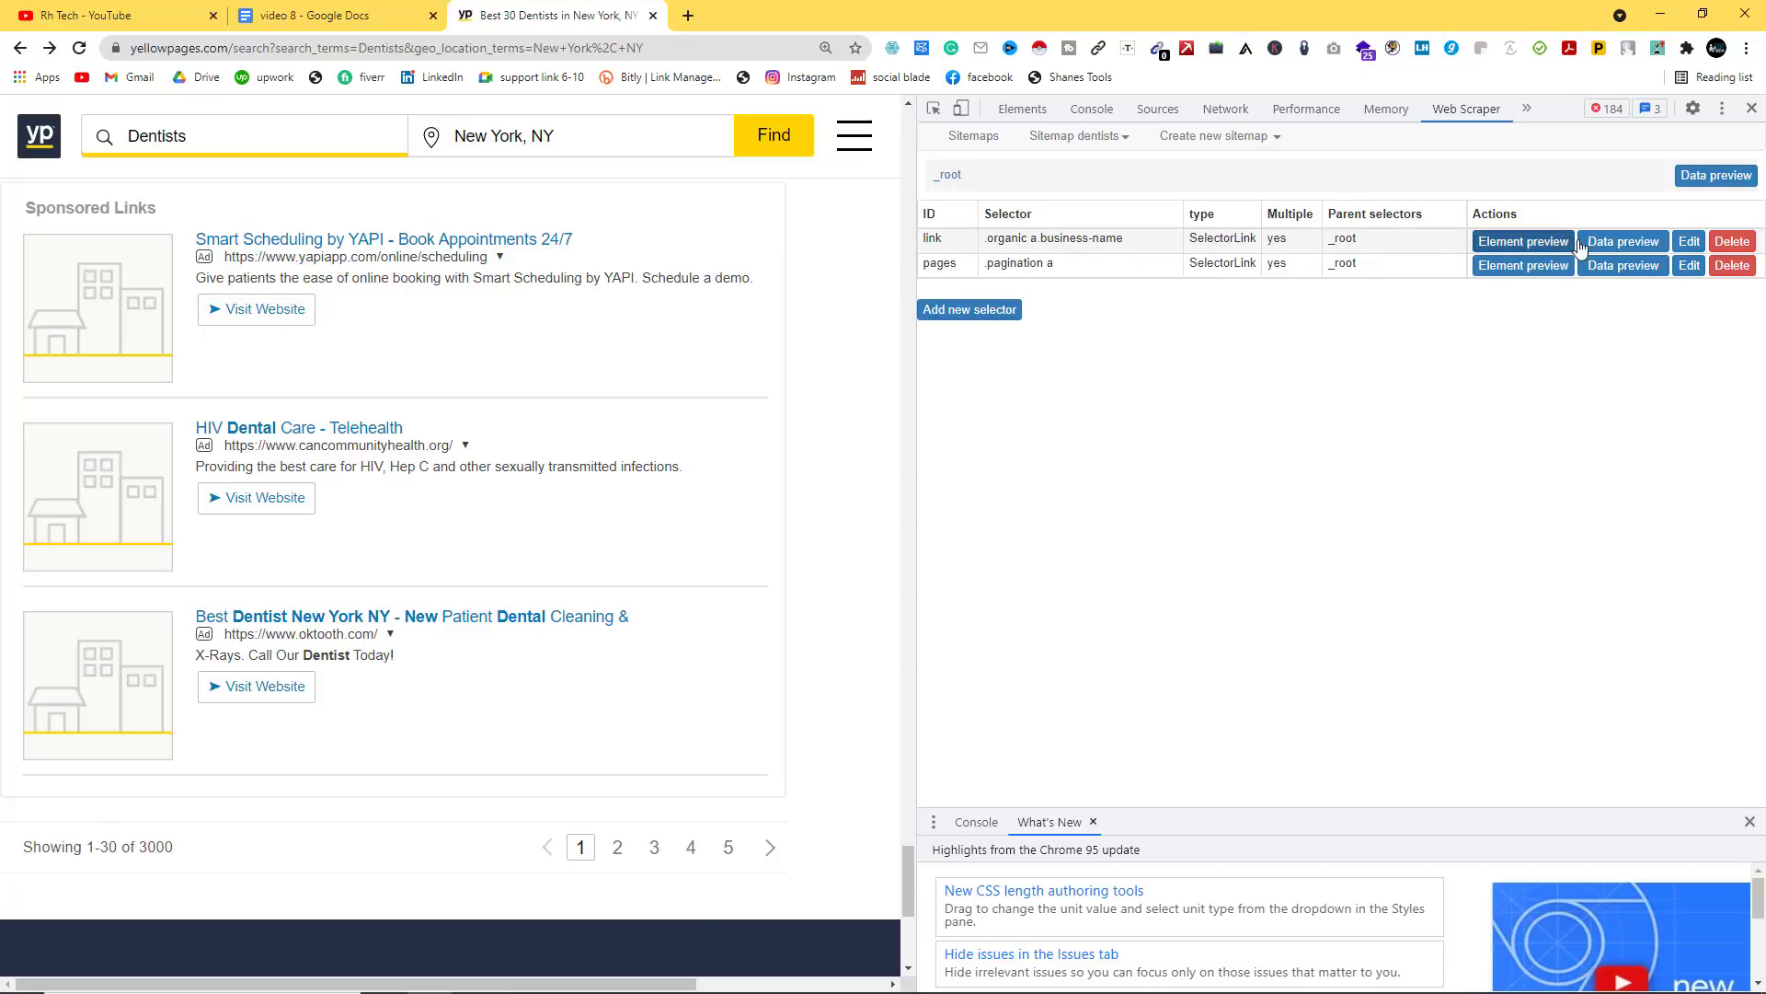
Step: Edit the link selector so that both _root and pages are its parent selectors, and save it
{"action": "left_click", "coordinate": [1690, 242]}
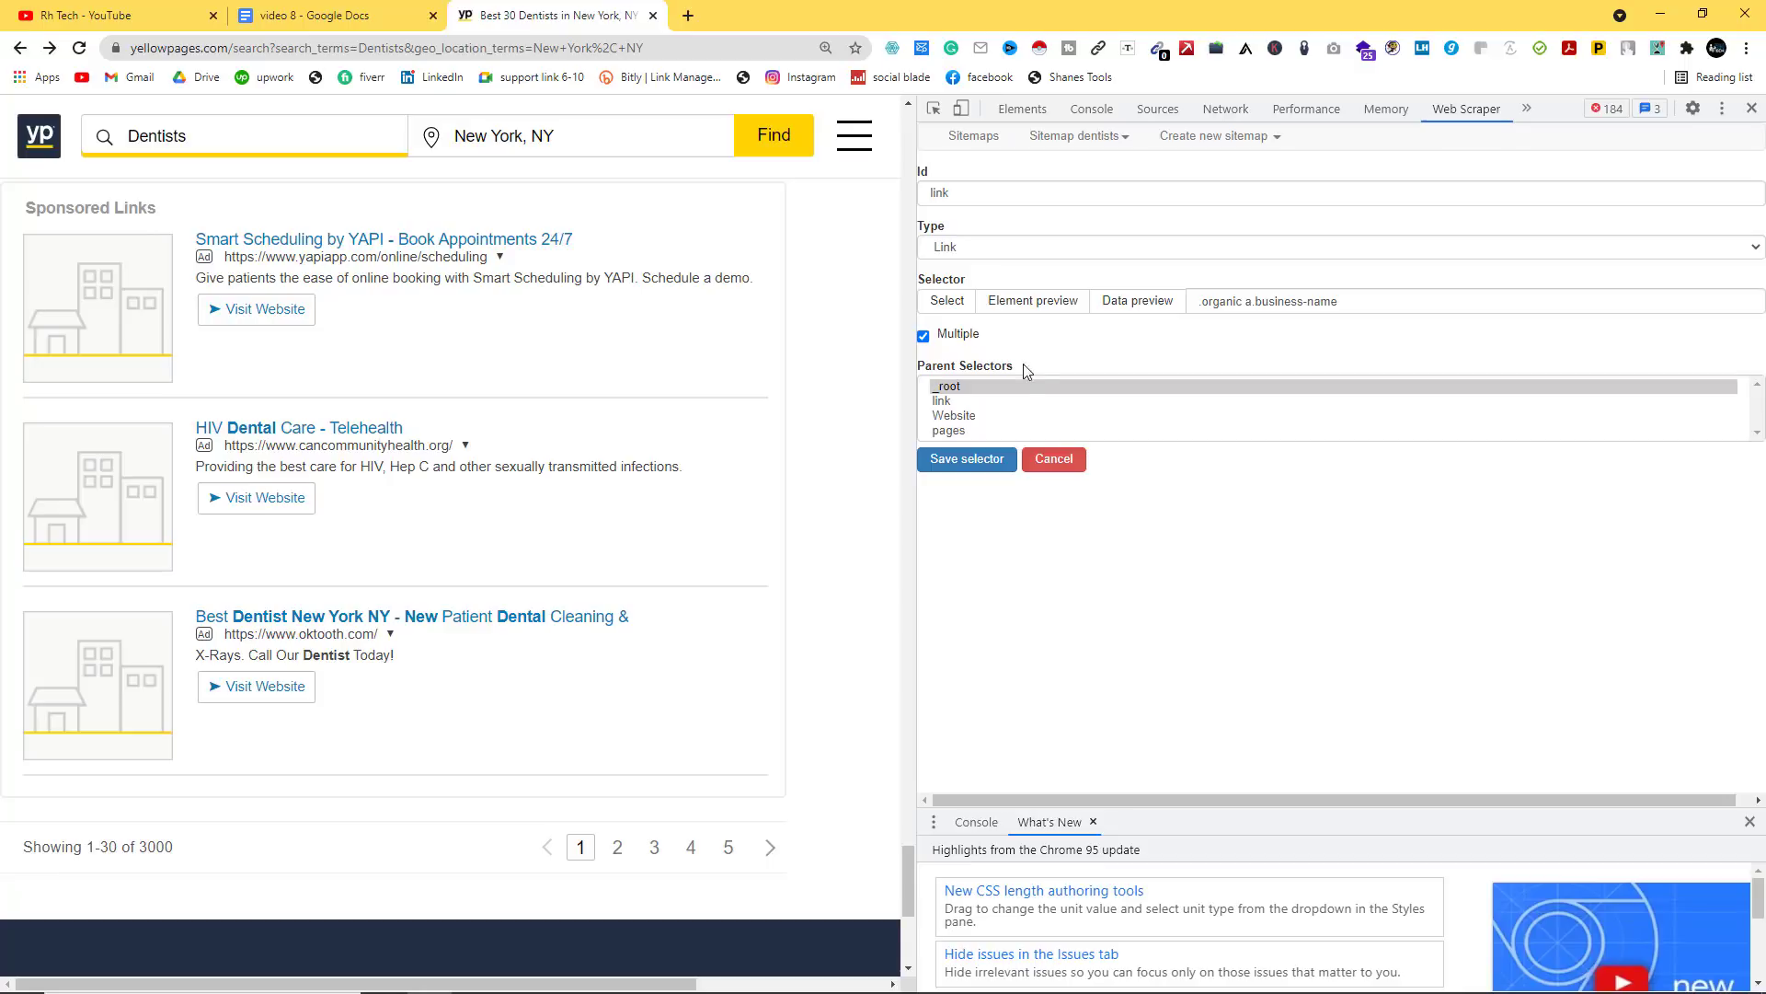
{"action": "left_click", "coordinate": [963, 384]}
{"action": "left_click", "coordinate": [954, 432]}
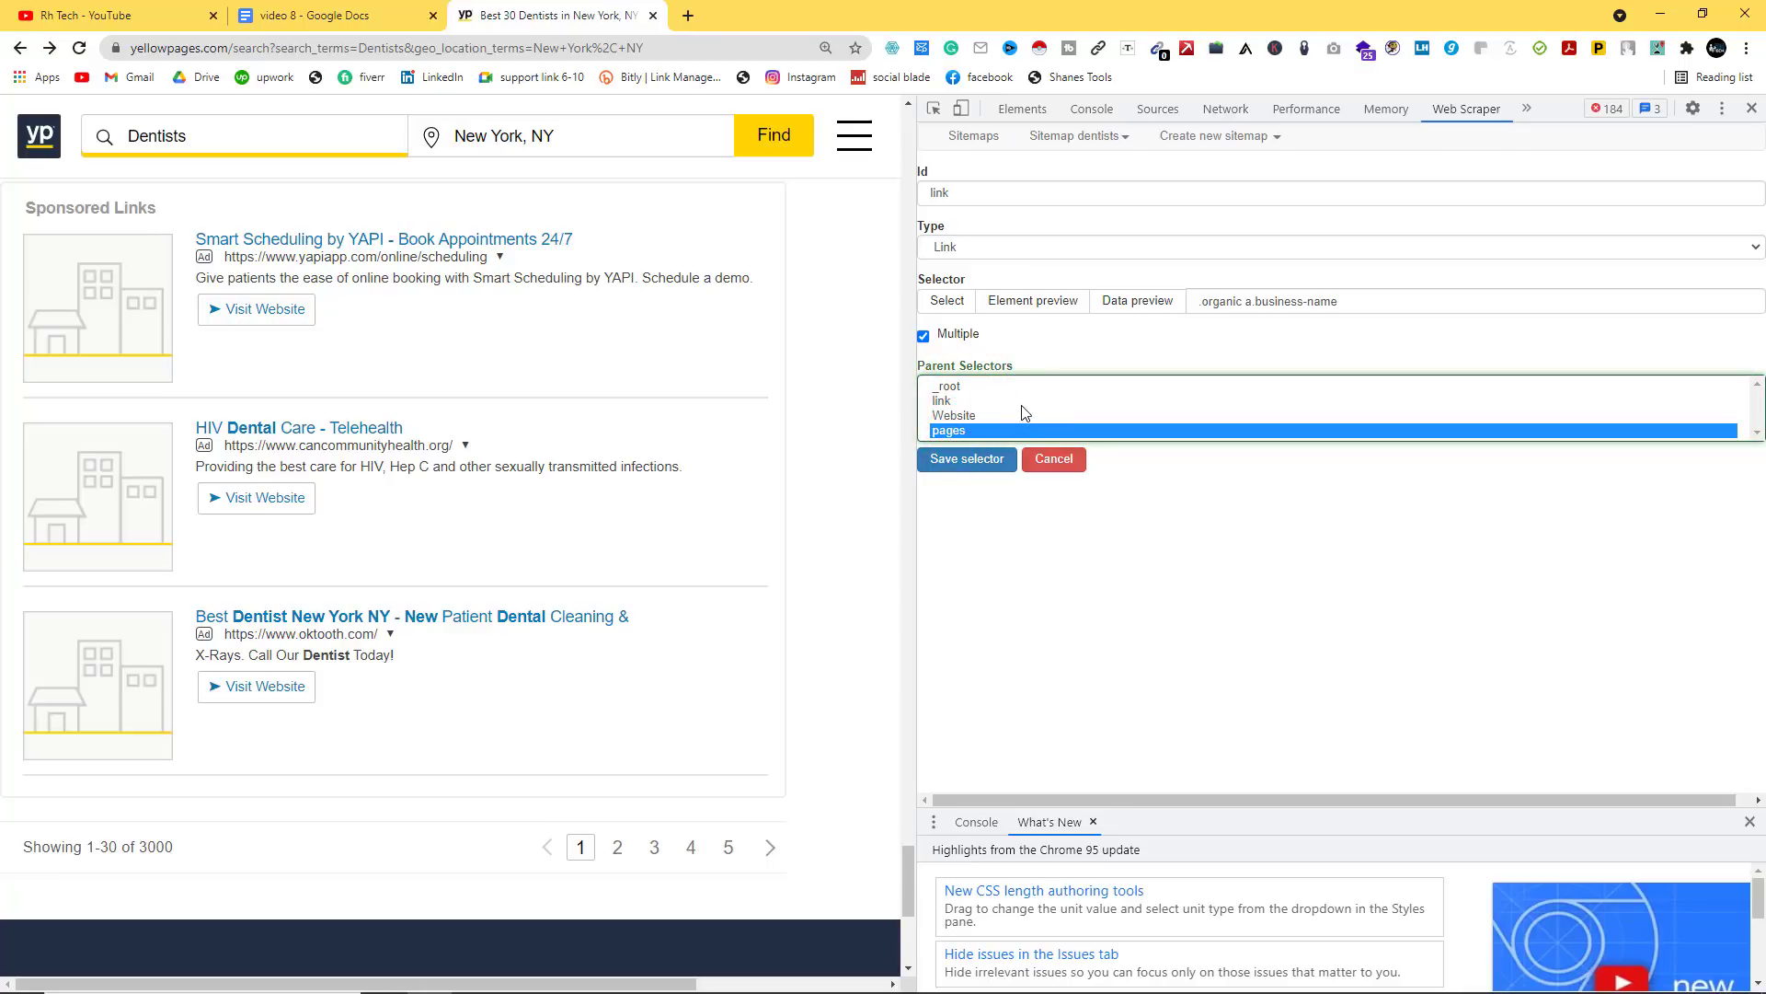
{"action": "left_click", "coordinate": [954, 385]}
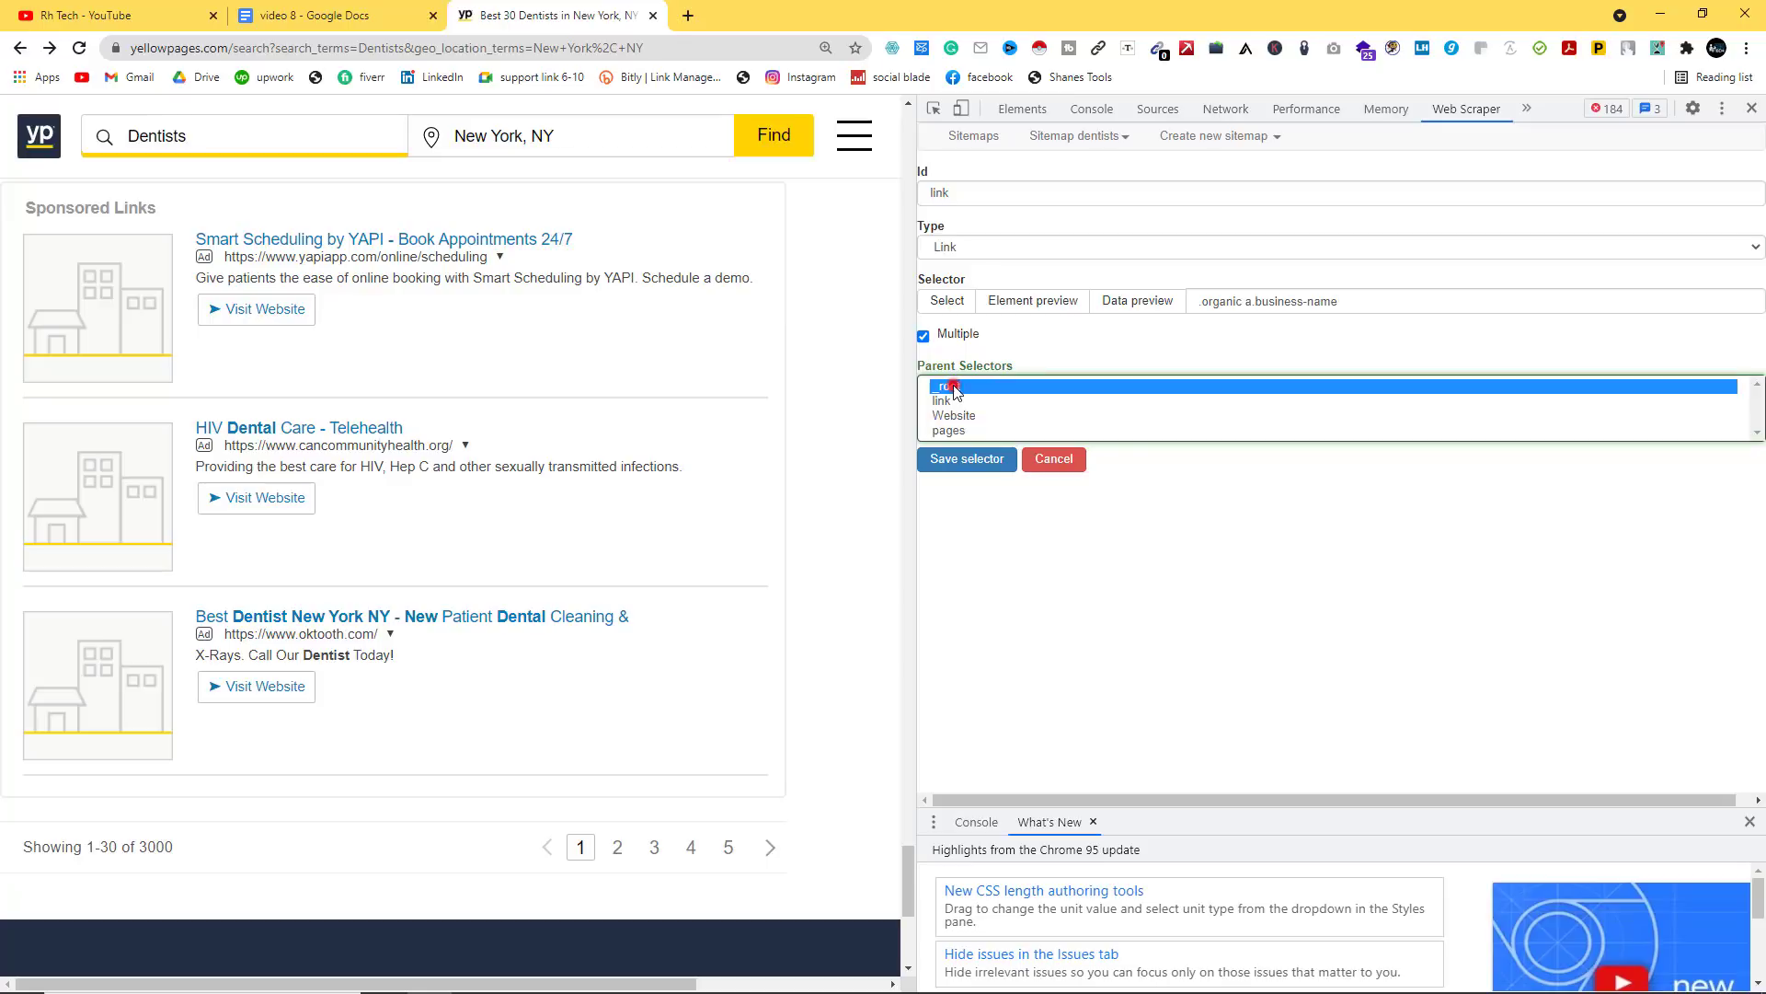
{"action": "left_click", "coordinate": [951, 432], "text": "ctrl"}
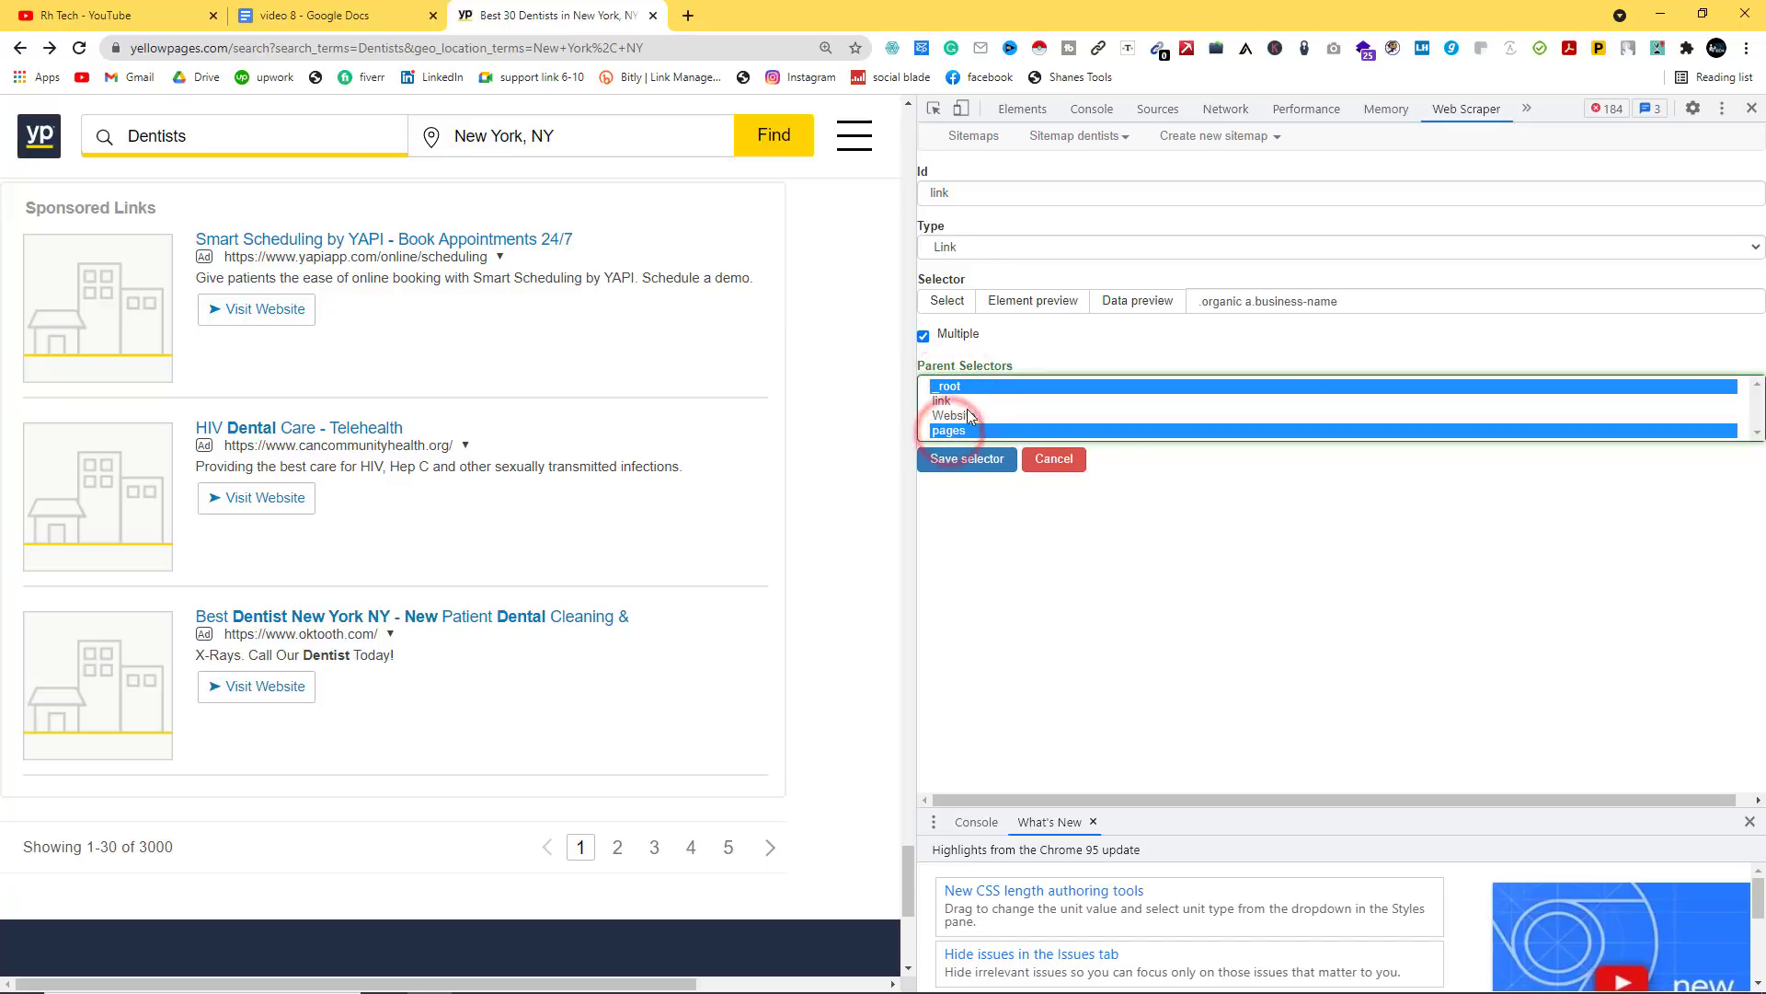
{"action": "left_click", "coordinate": [968, 459]}
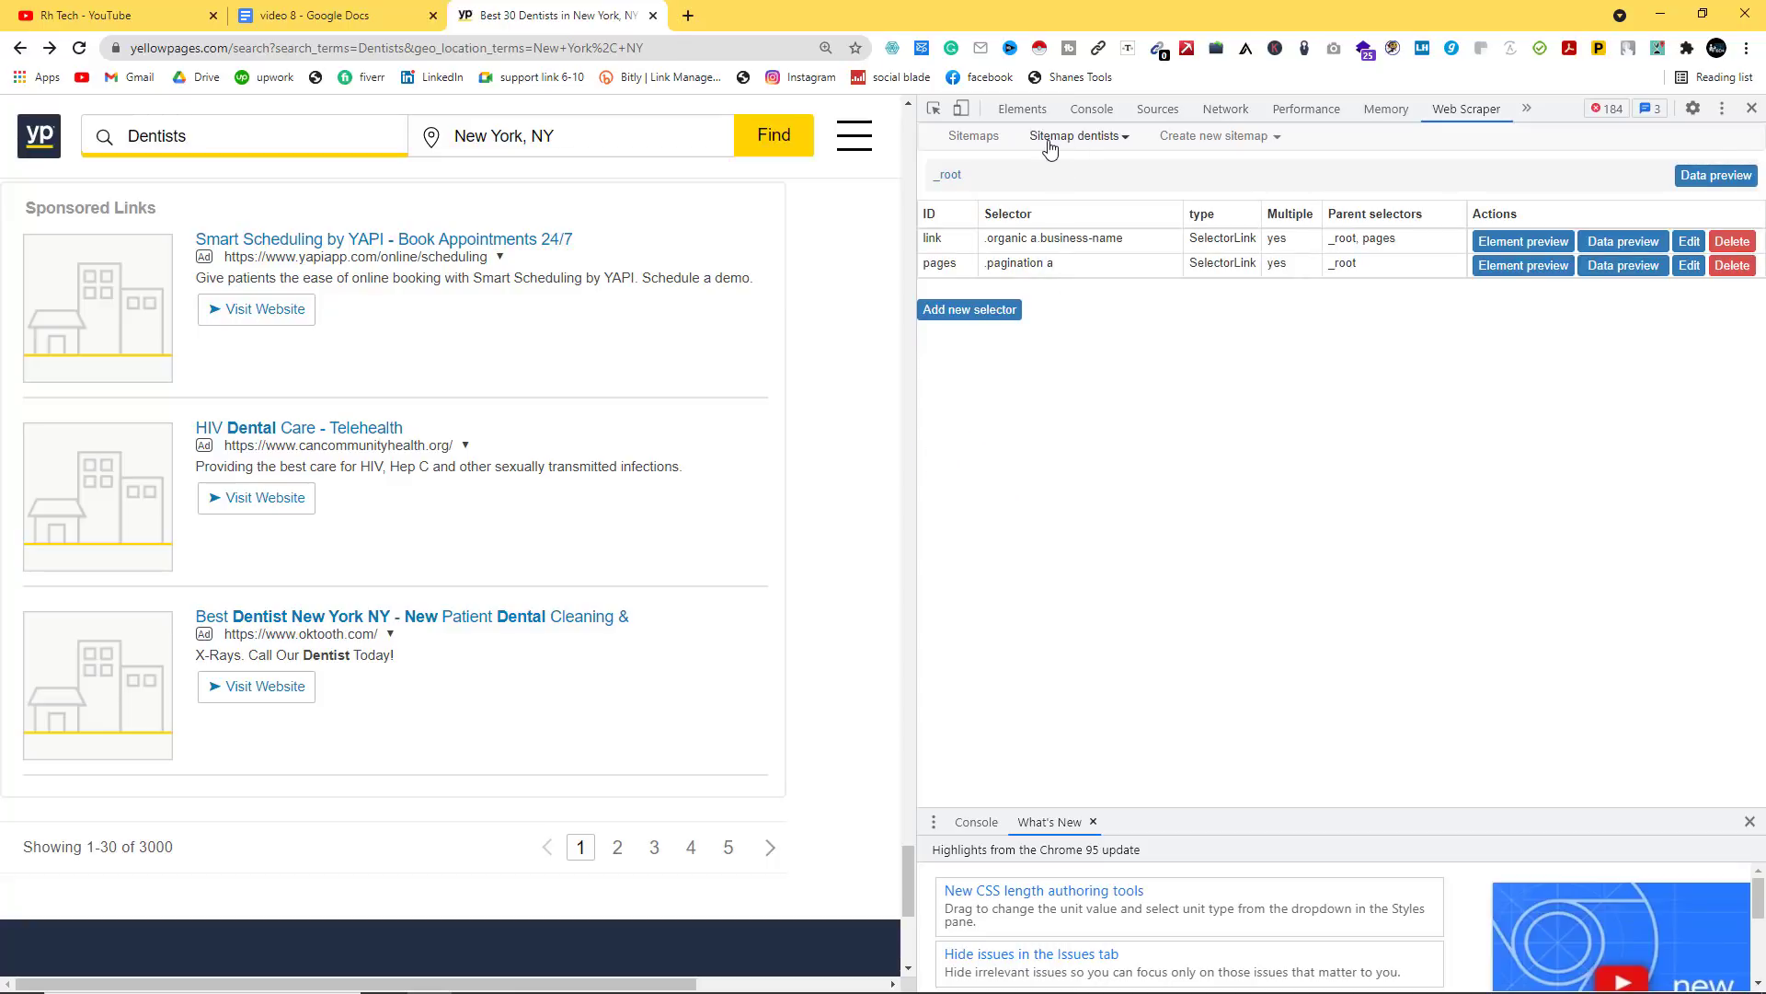
Step: Examine the dentists sitemap's selector graph, expanding the _root, link and pages nodes and the link node under pages
{"action": "left_click", "coordinate": [1106, 147]}
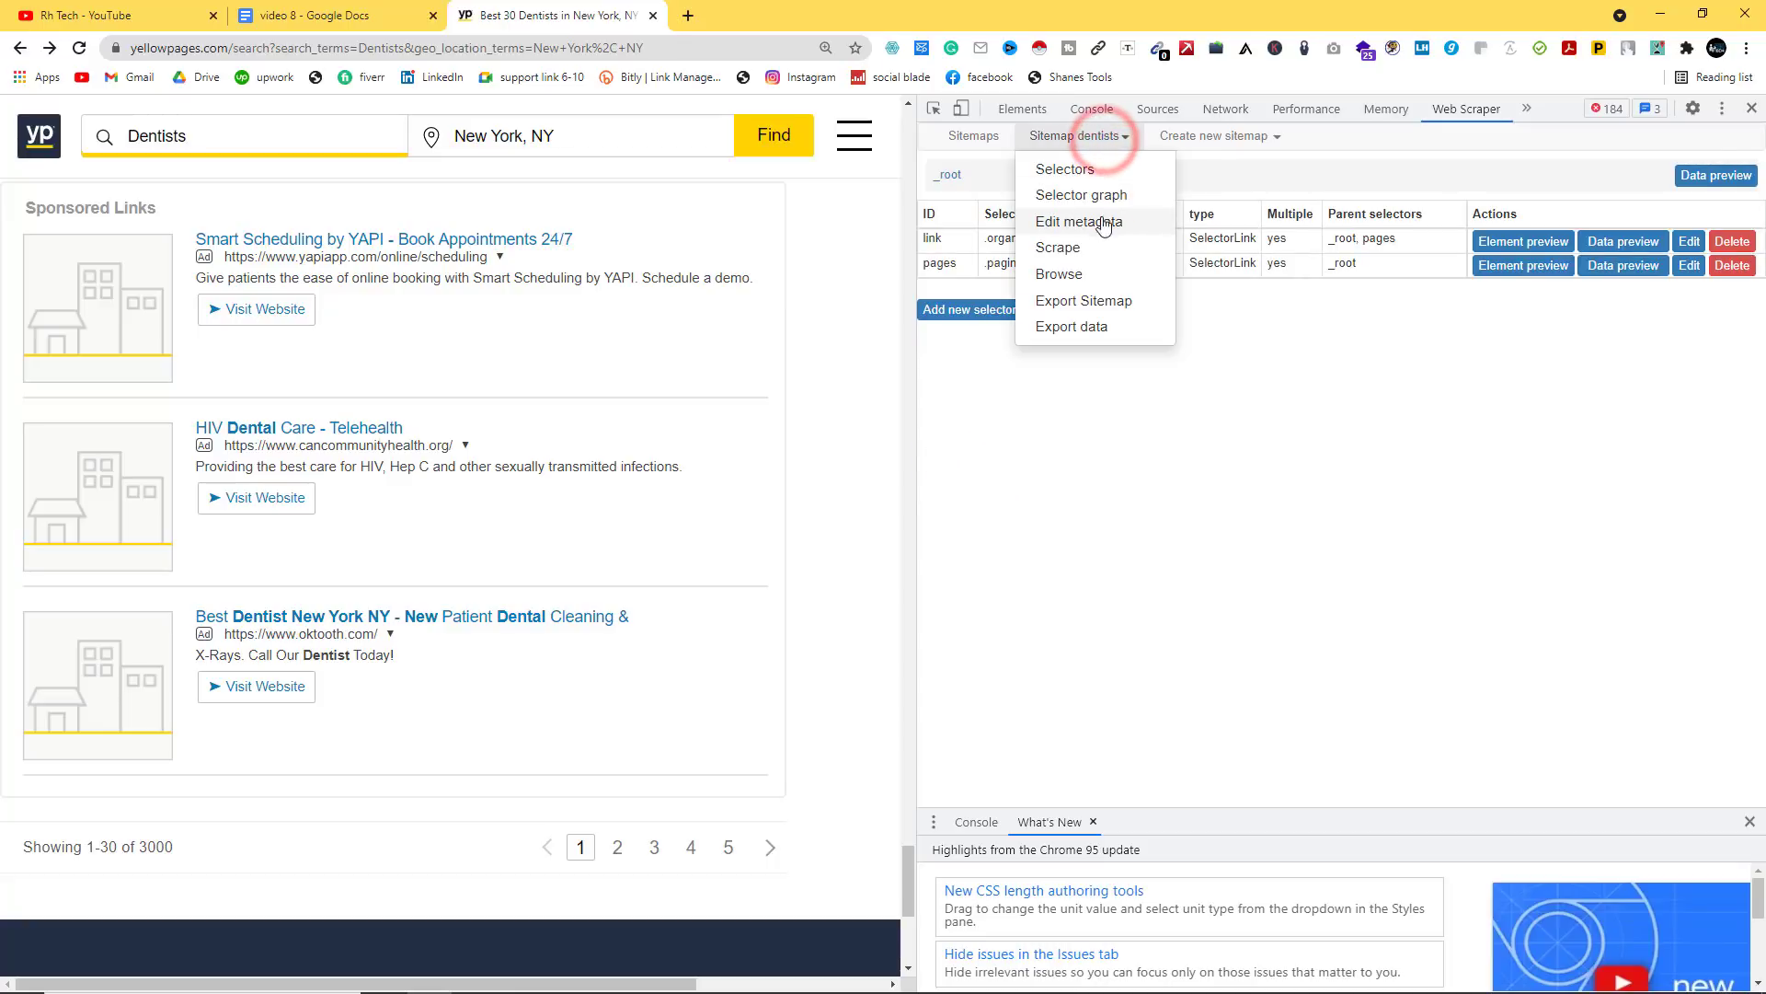
{"action": "left_click", "coordinate": [1072, 196]}
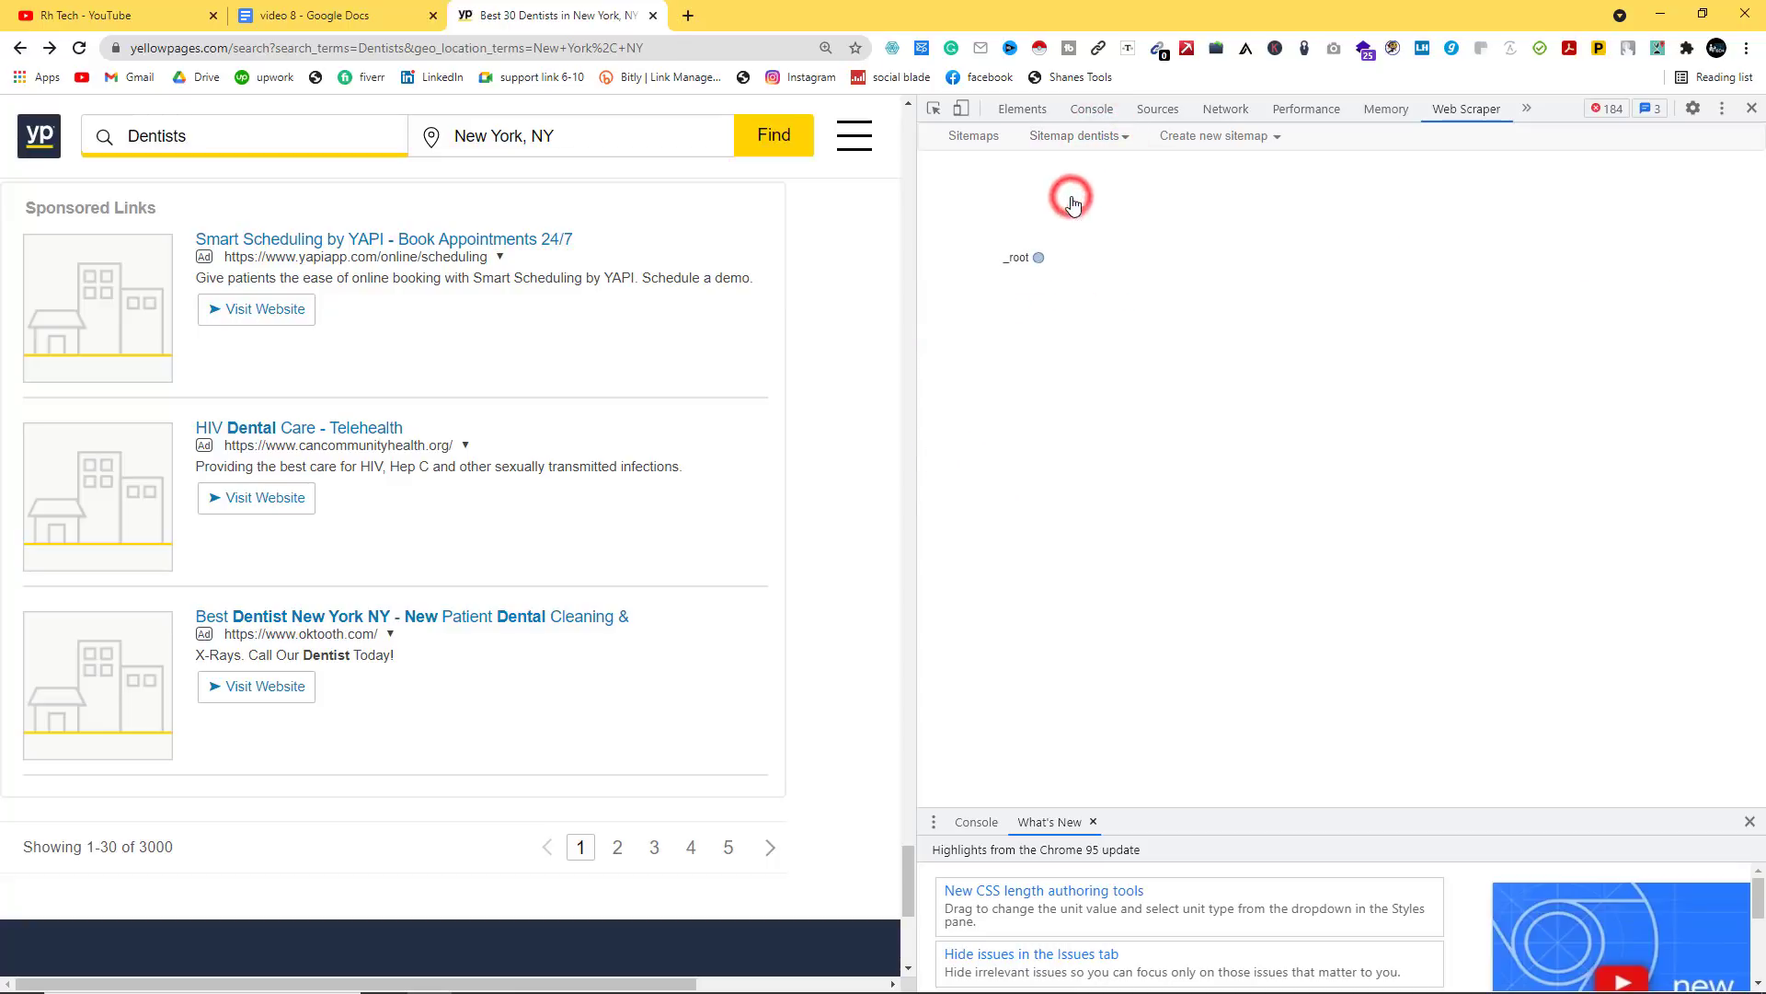
{"action": "left_click", "coordinate": [1038, 258]}
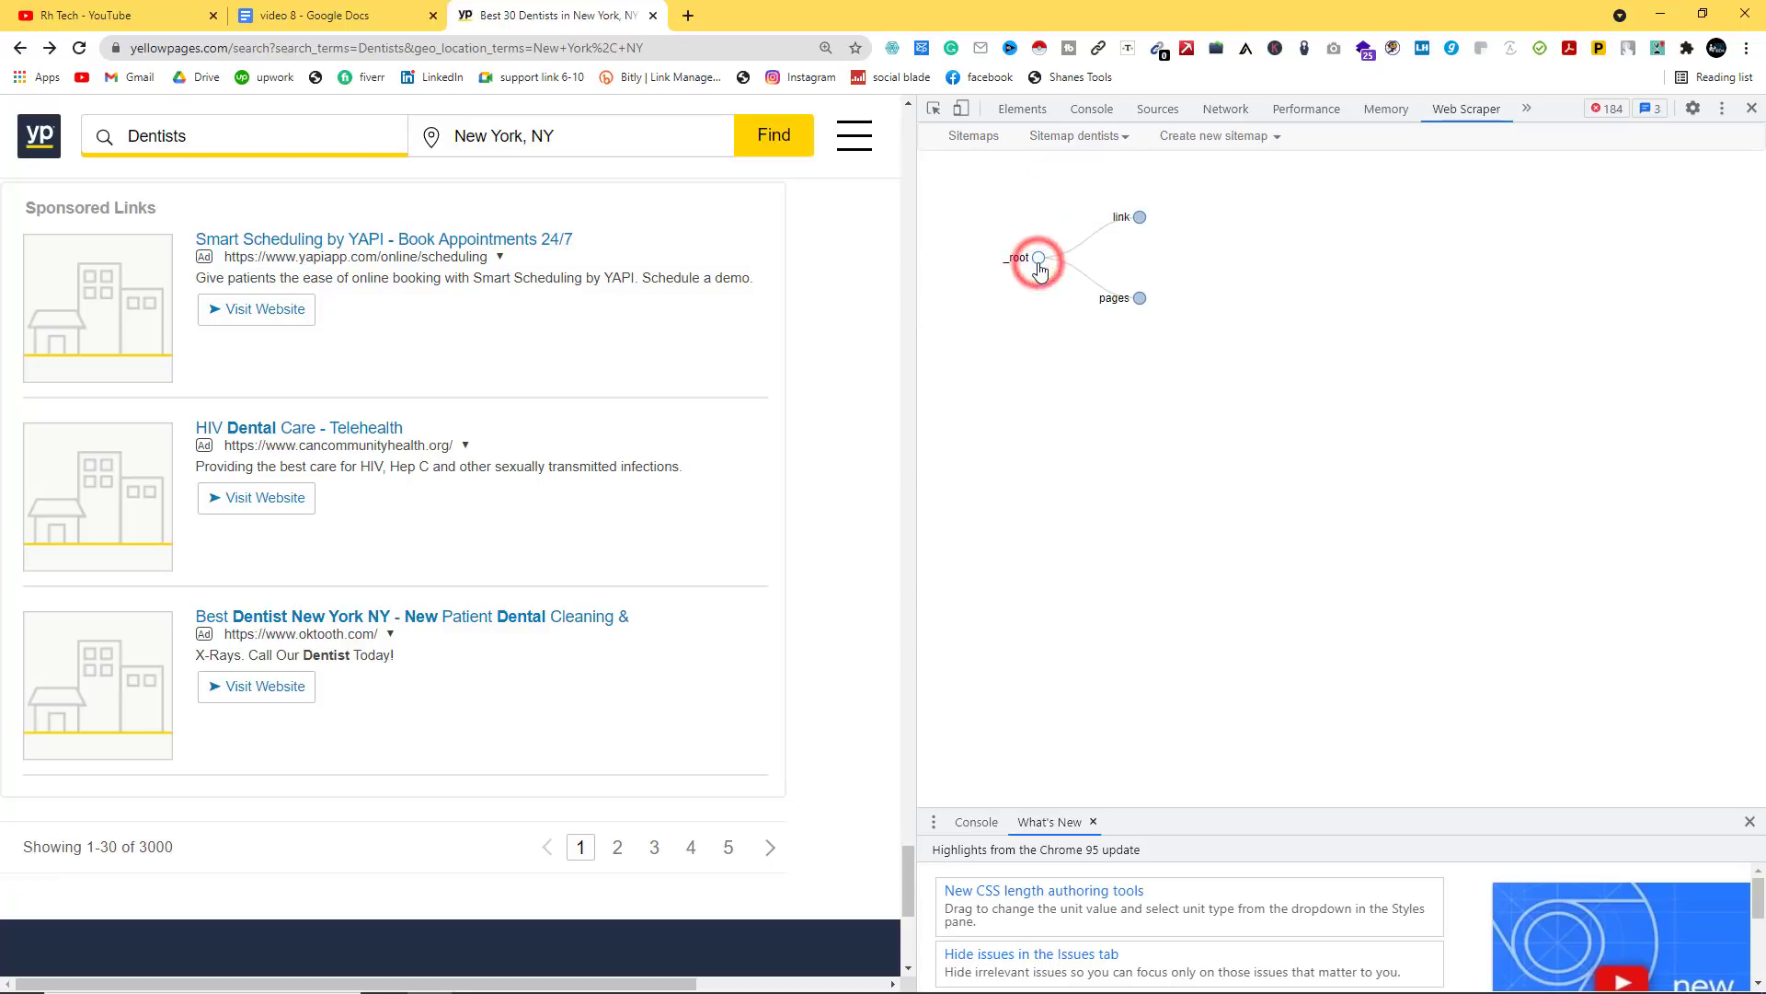
{"action": "left_click", "coordinate": [1141, 219]}
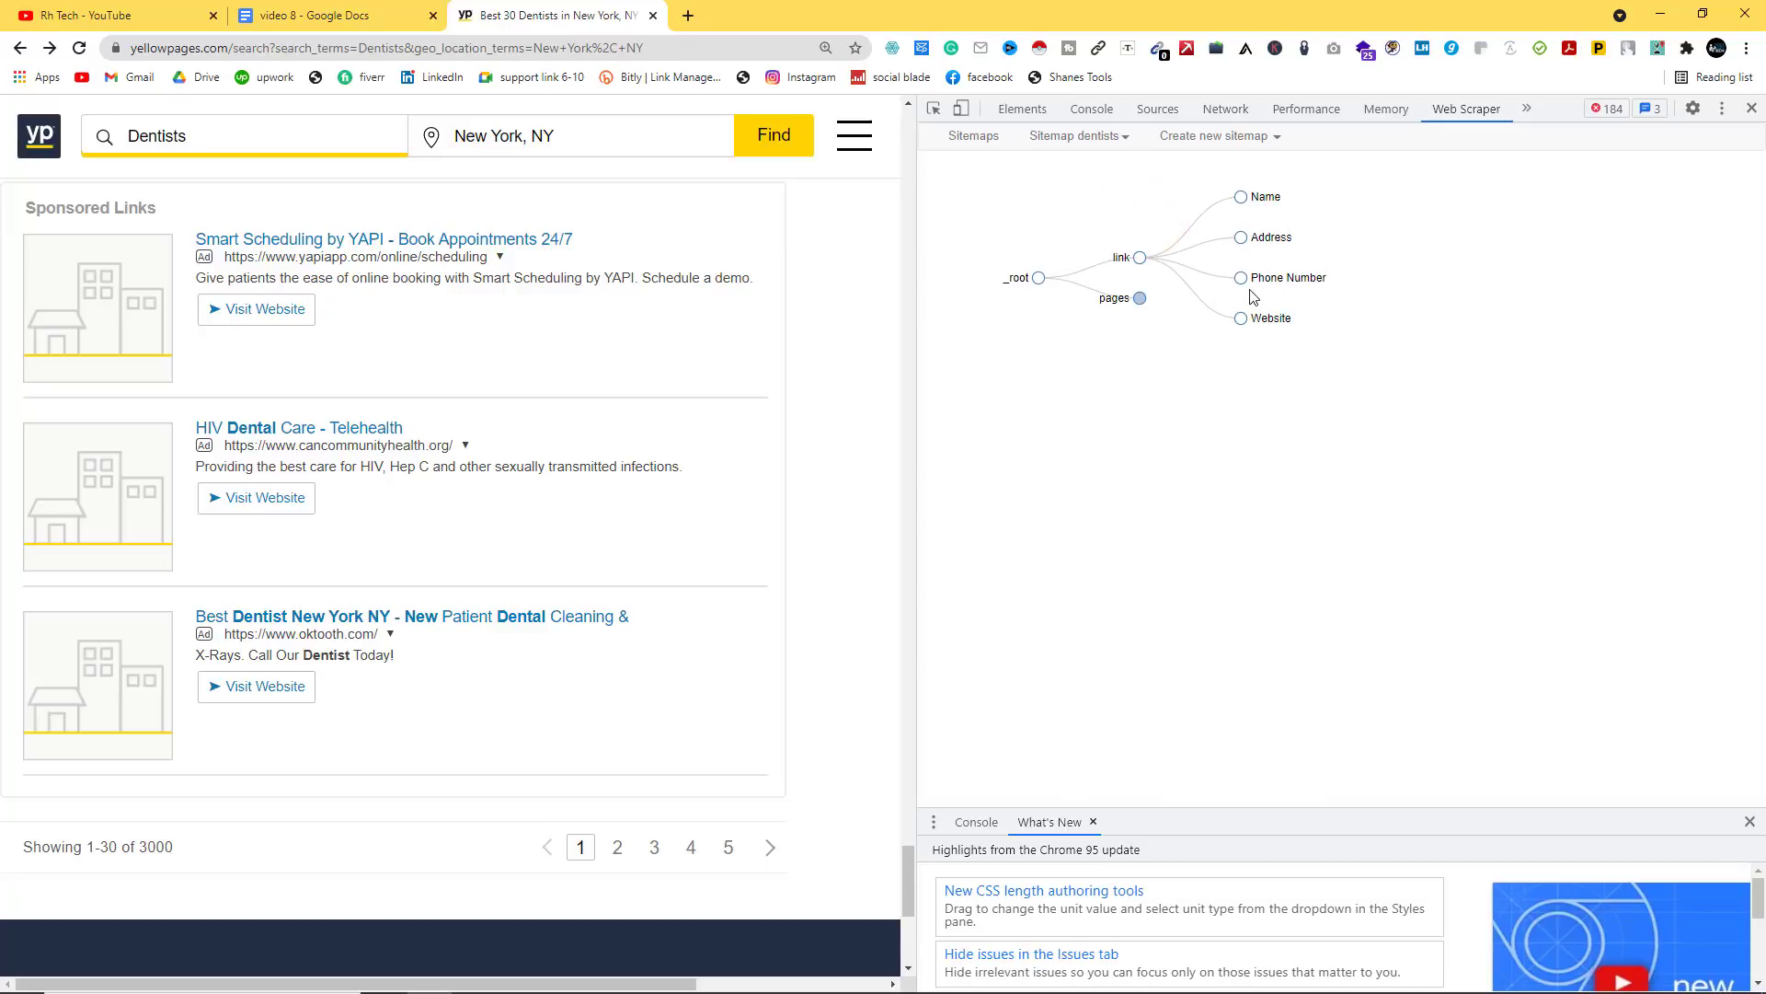
{"action": "left_click", "coordinate": [1139, 299]}
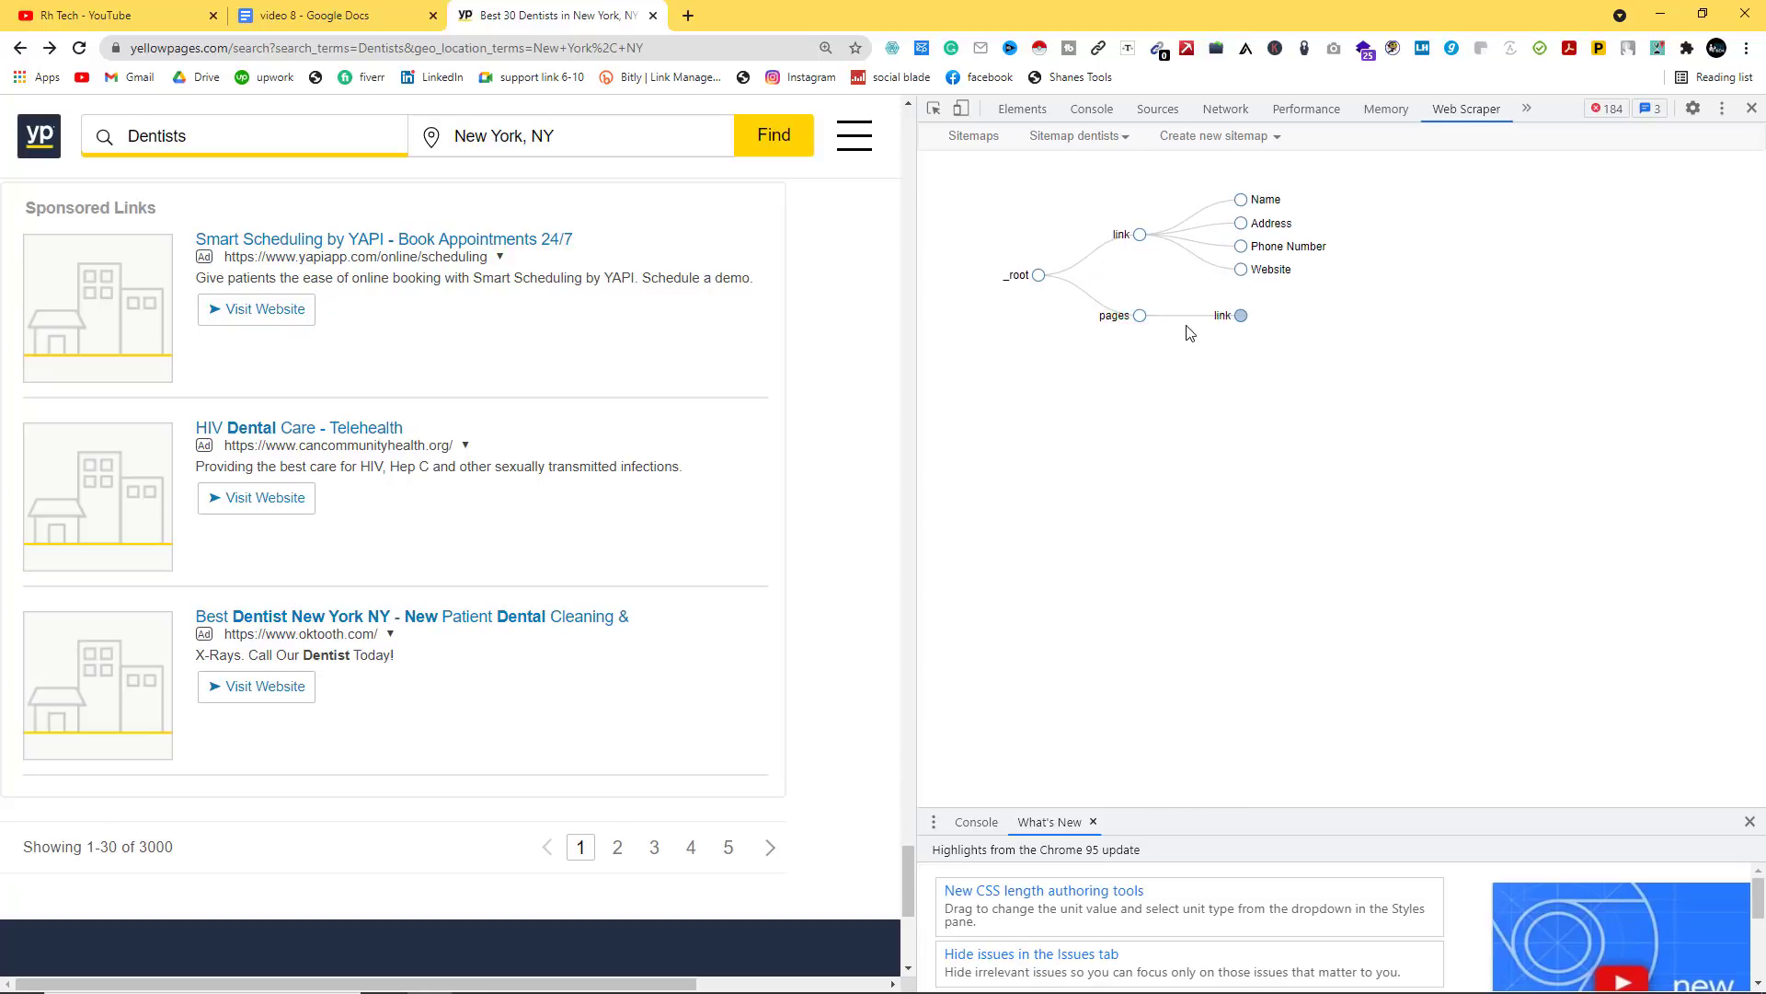
{"action": "left_click", "coordinate": [1241, 316]}
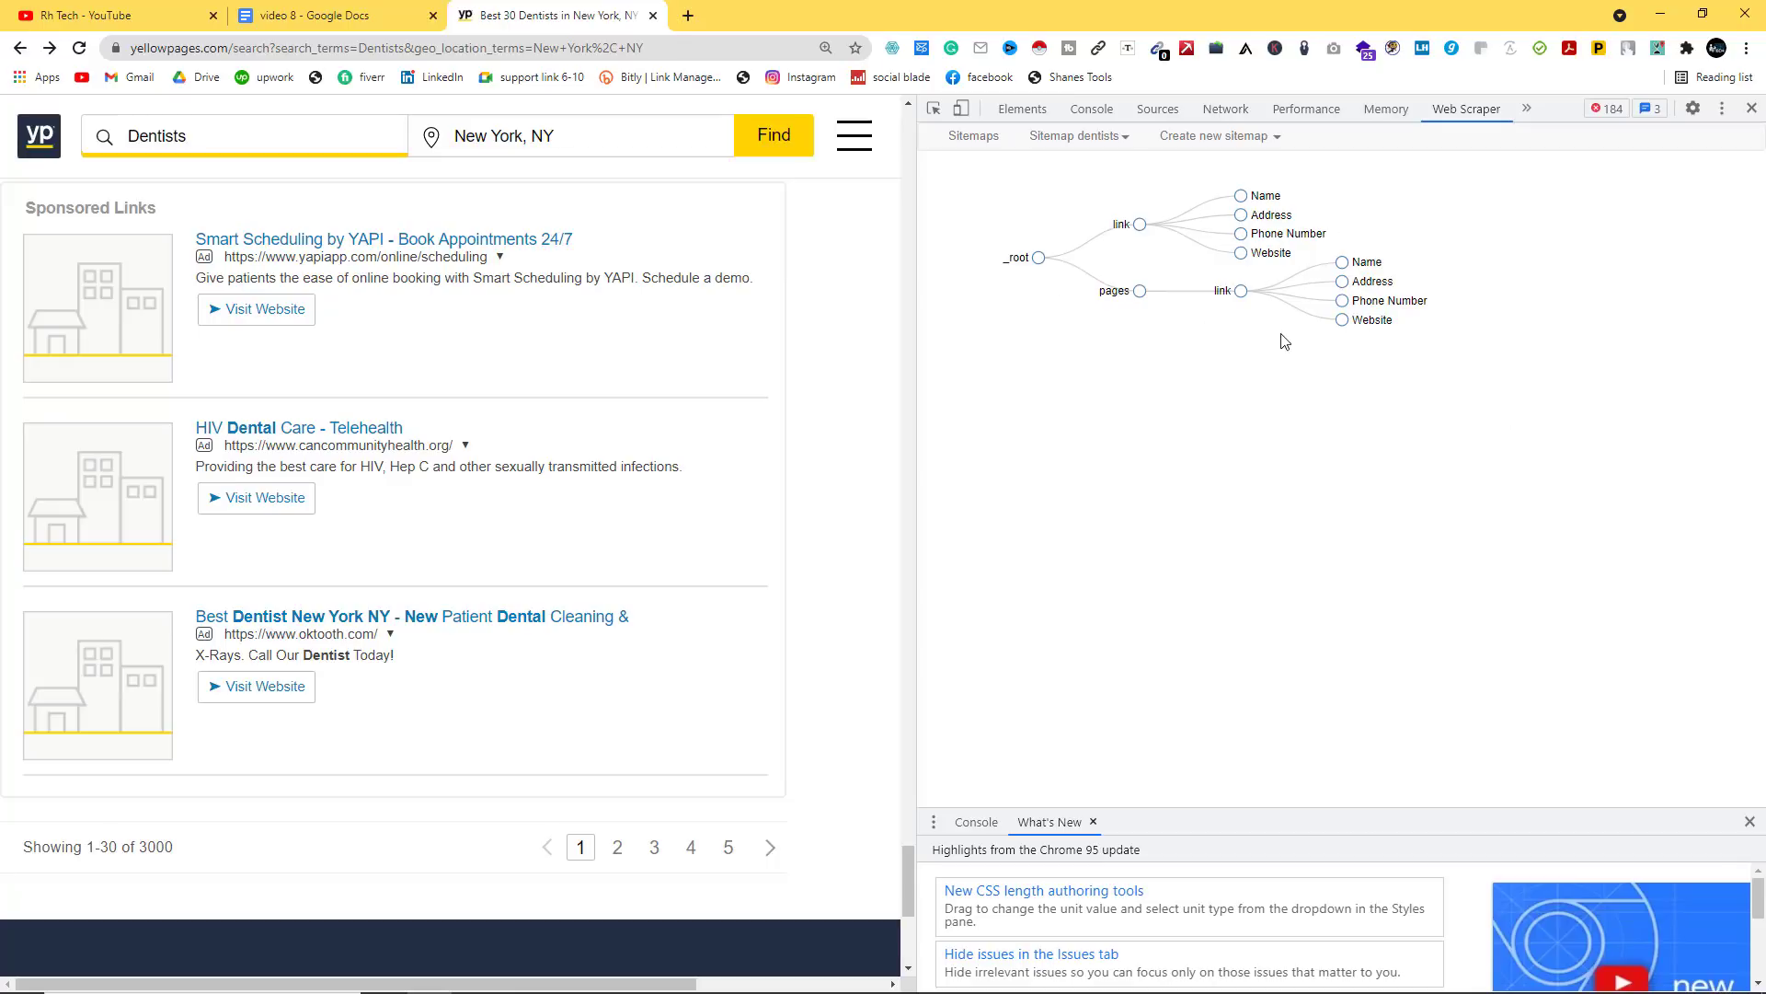
Step: Start scraping the dentists sitemap with a request interval and page load delay of 2000 ms each
{"action": "left_click", "coordinate": [1115, 140]}
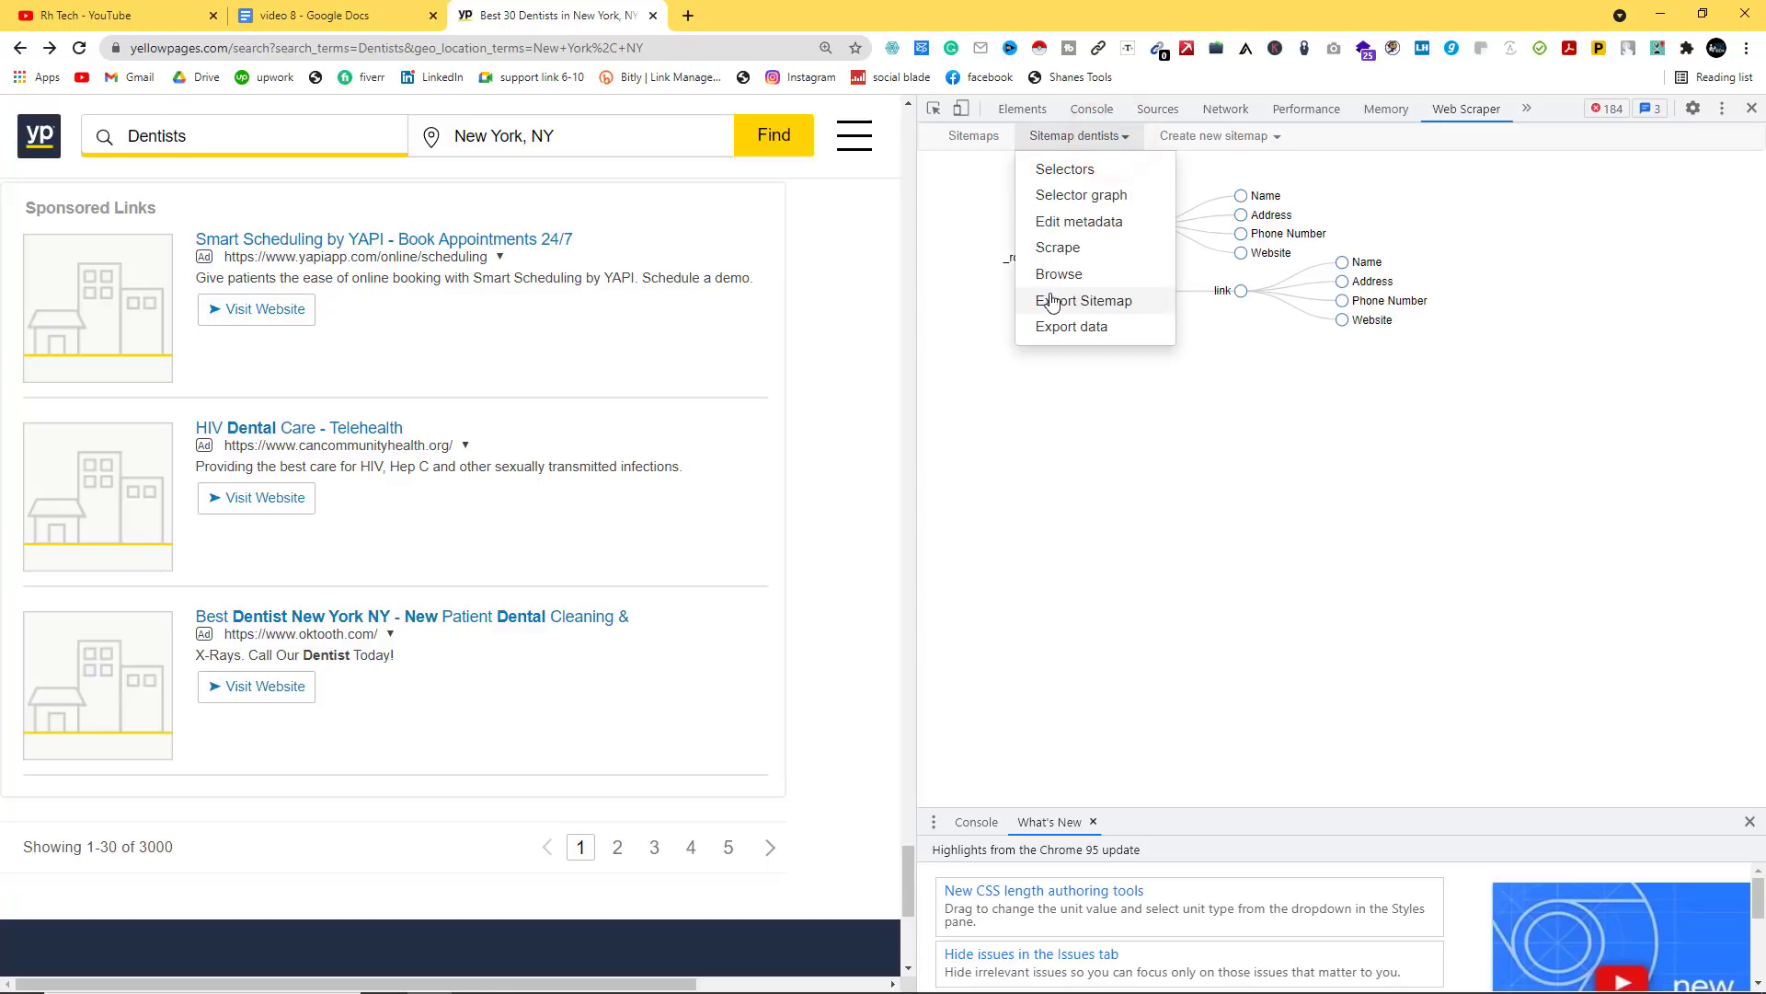
{"action": "left_click", "coordinate": [1064, 250]}
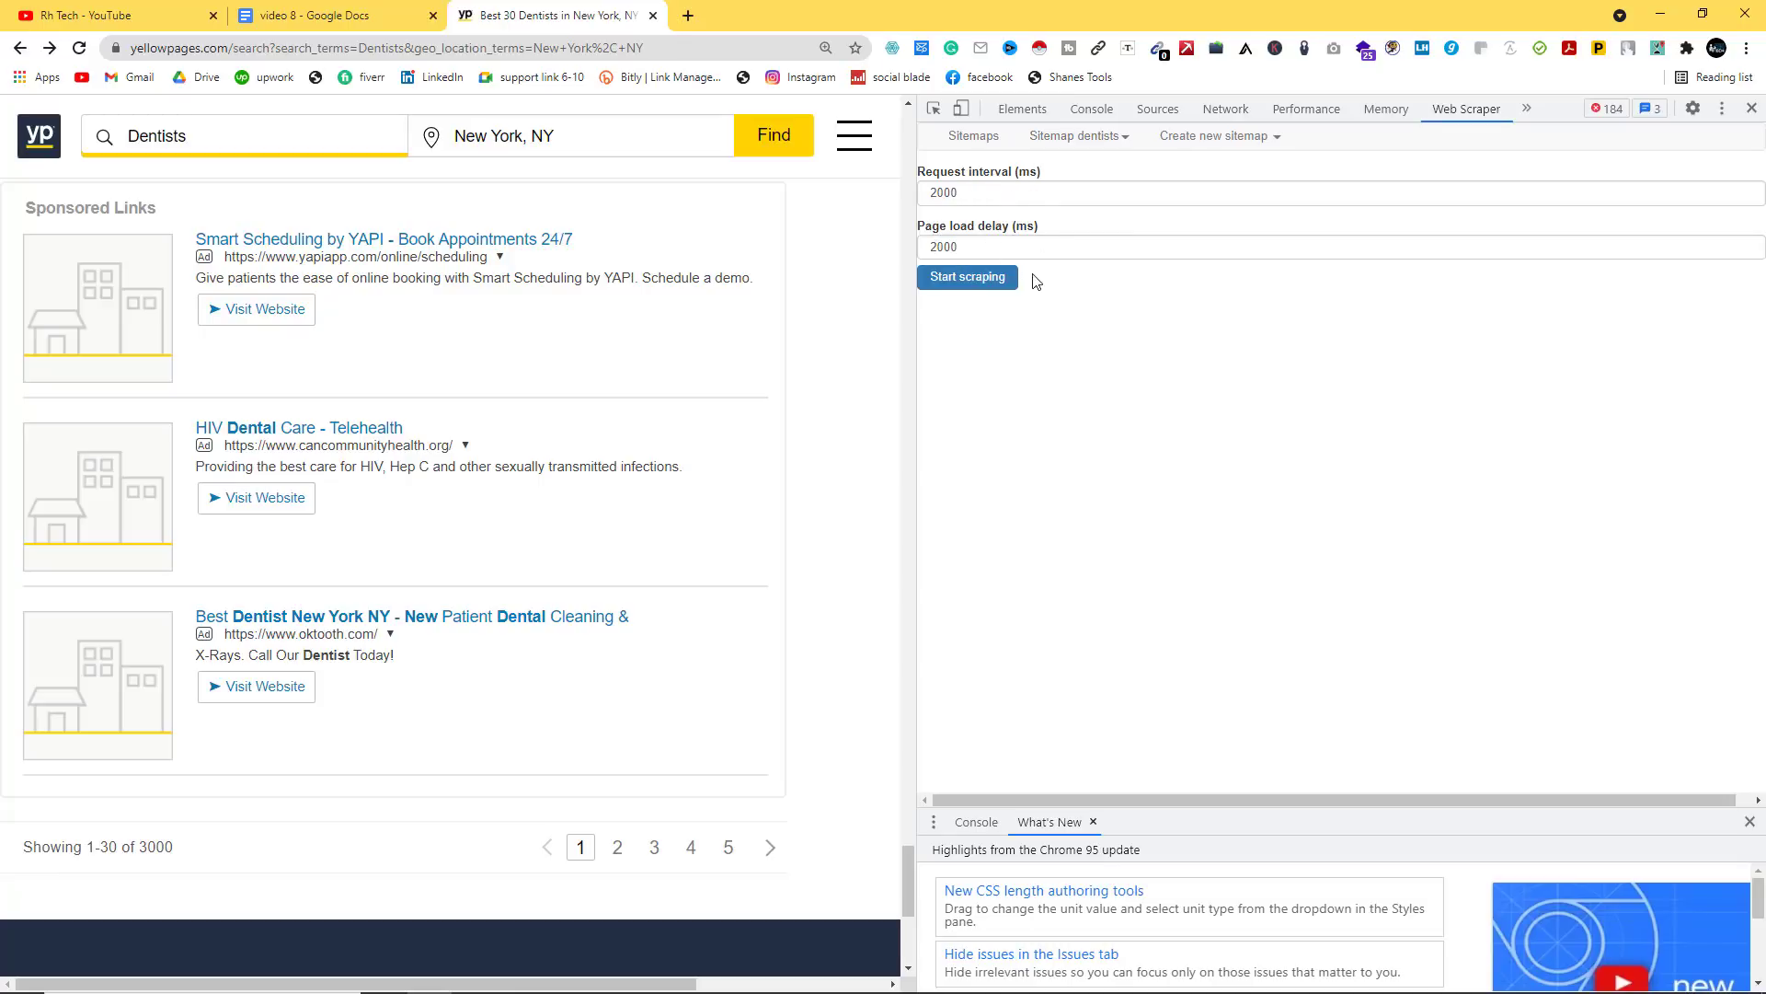
{"action": "left_click", "coordinate": [982, 286]}
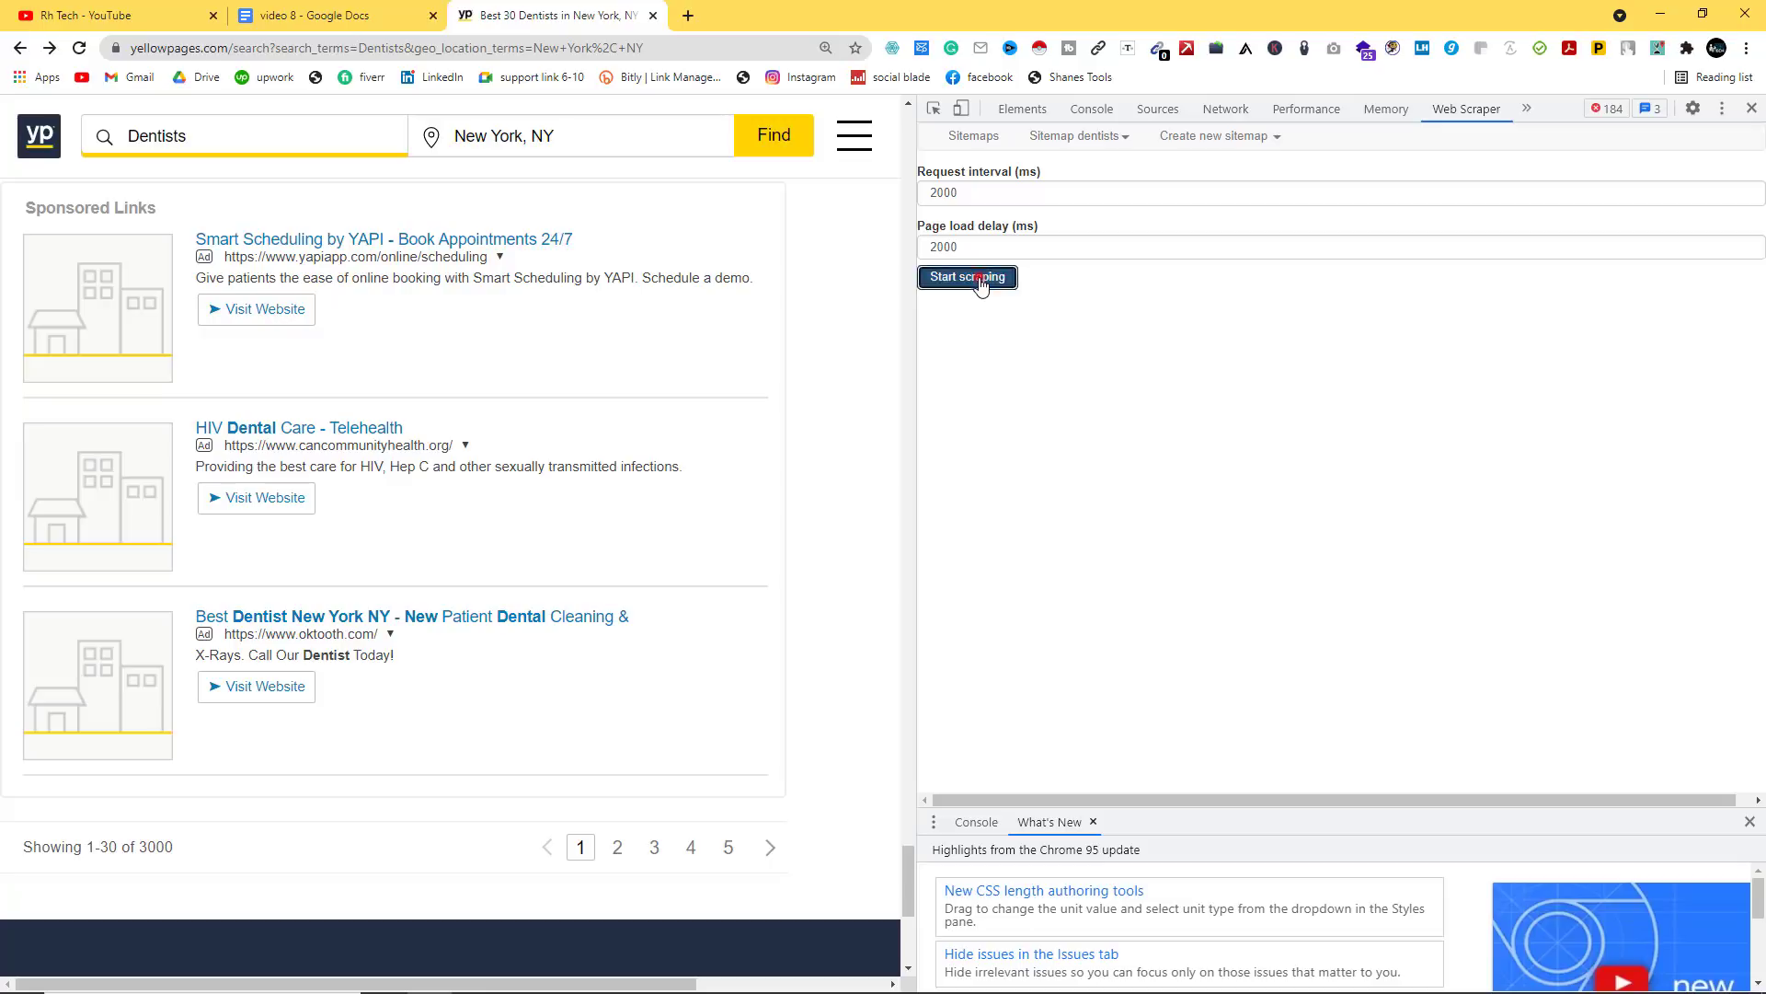
Step: Reposition and enlarge the scraper's popup window to watch the visited listings, and close it to stop the scrape early
{"action": "left_click_drag", "start_coordinate": [1089, 40], "coordinate": [671, 87]}
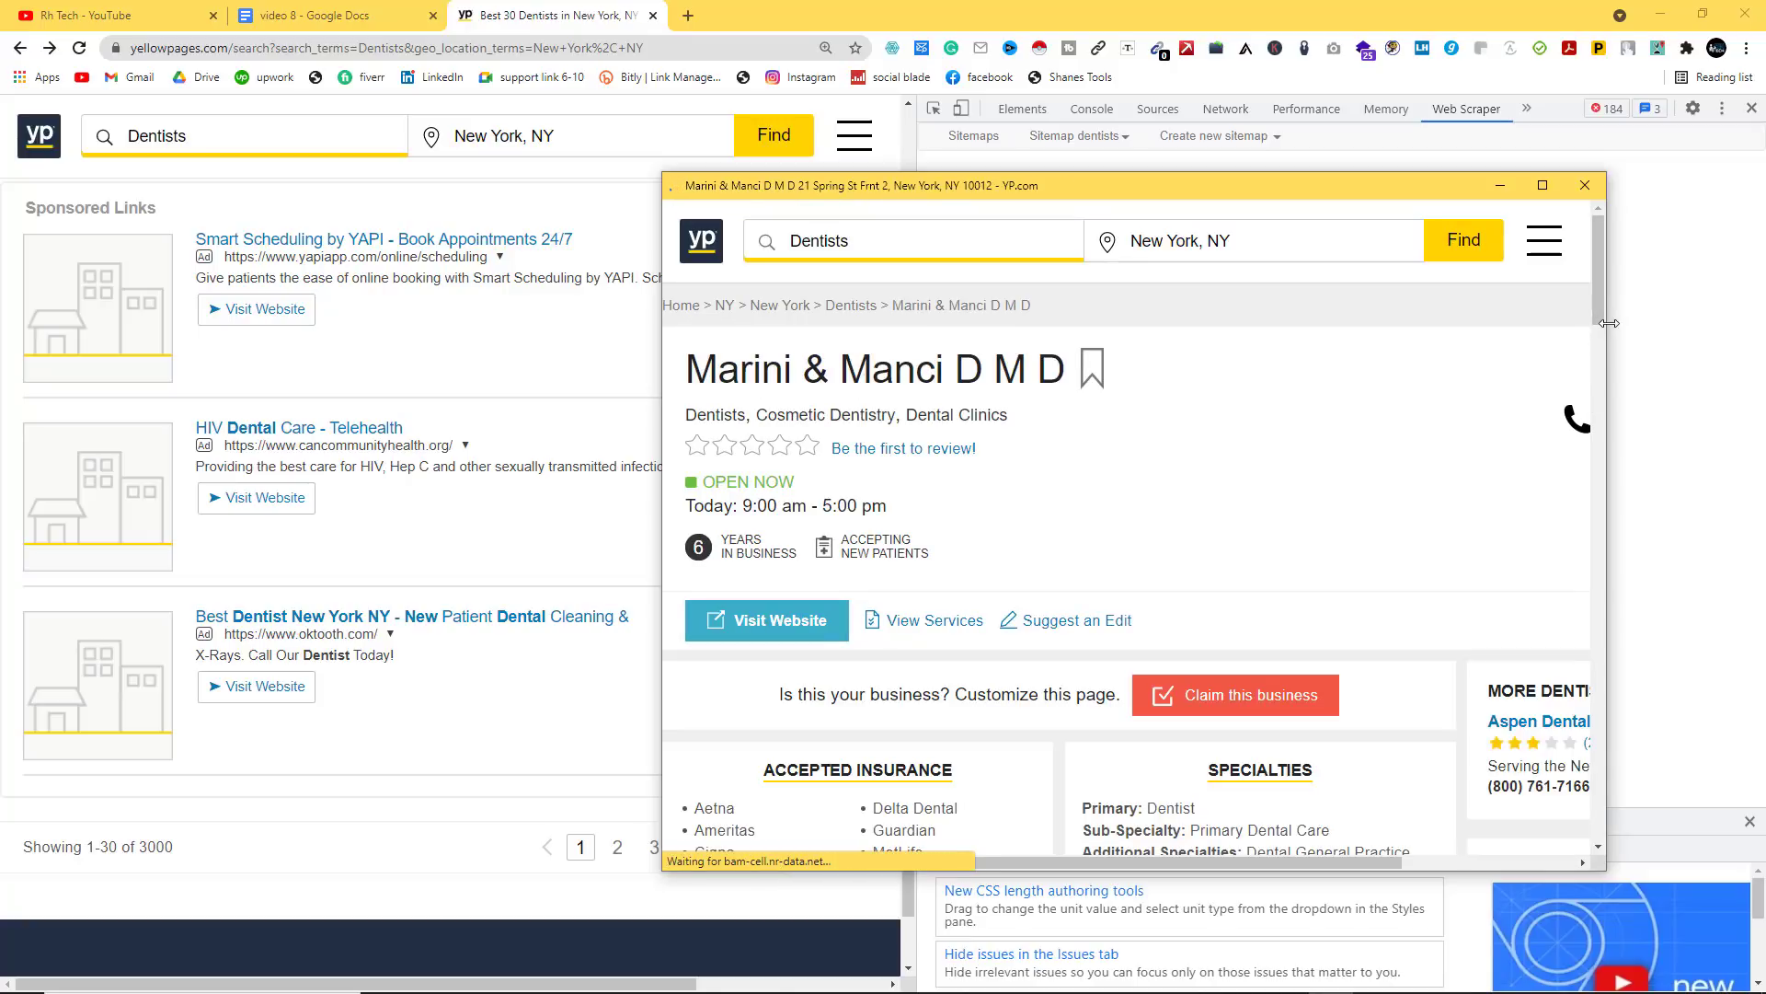
{"action": "left_click_drag", "start_coordinate": [1606, 317], "coordinate": [1762, 316]}
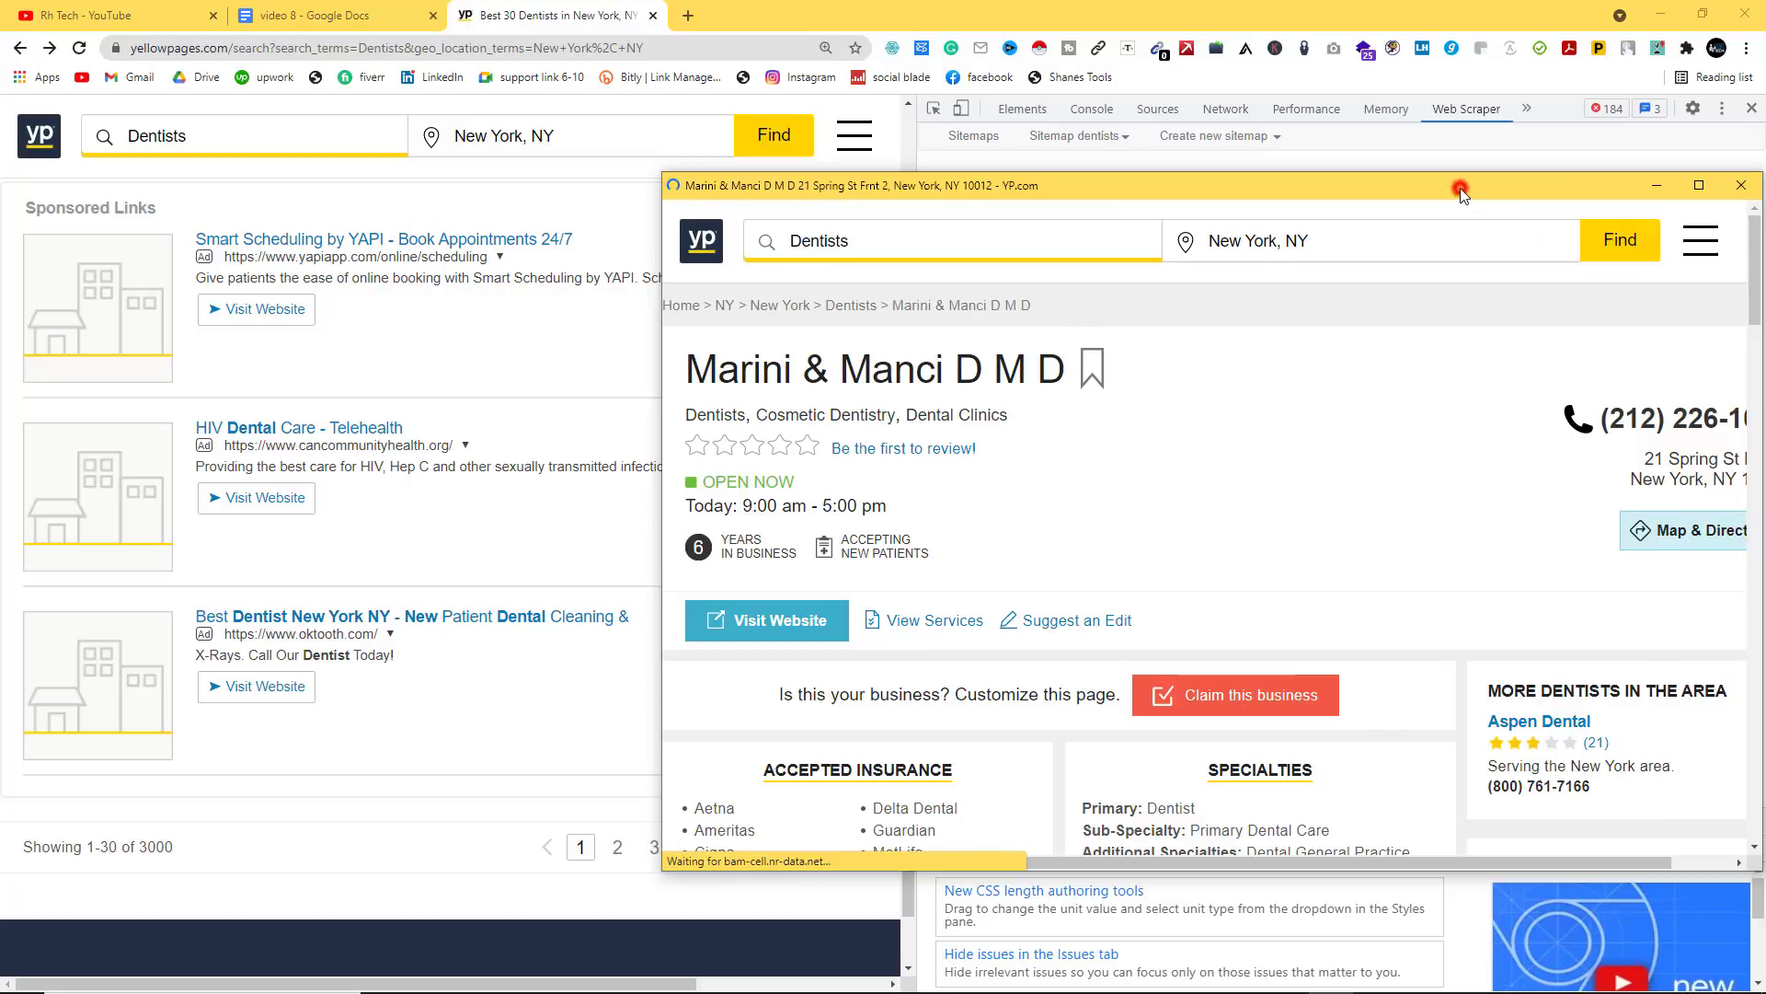
{"action": "left_click_drag", "start_coordinate": [1462, 190], "coordinate": [1183, 145]}
{"action": "left_click_drag", "start_coordinate": [1490, 348], "coordinate": [1574, 348]}
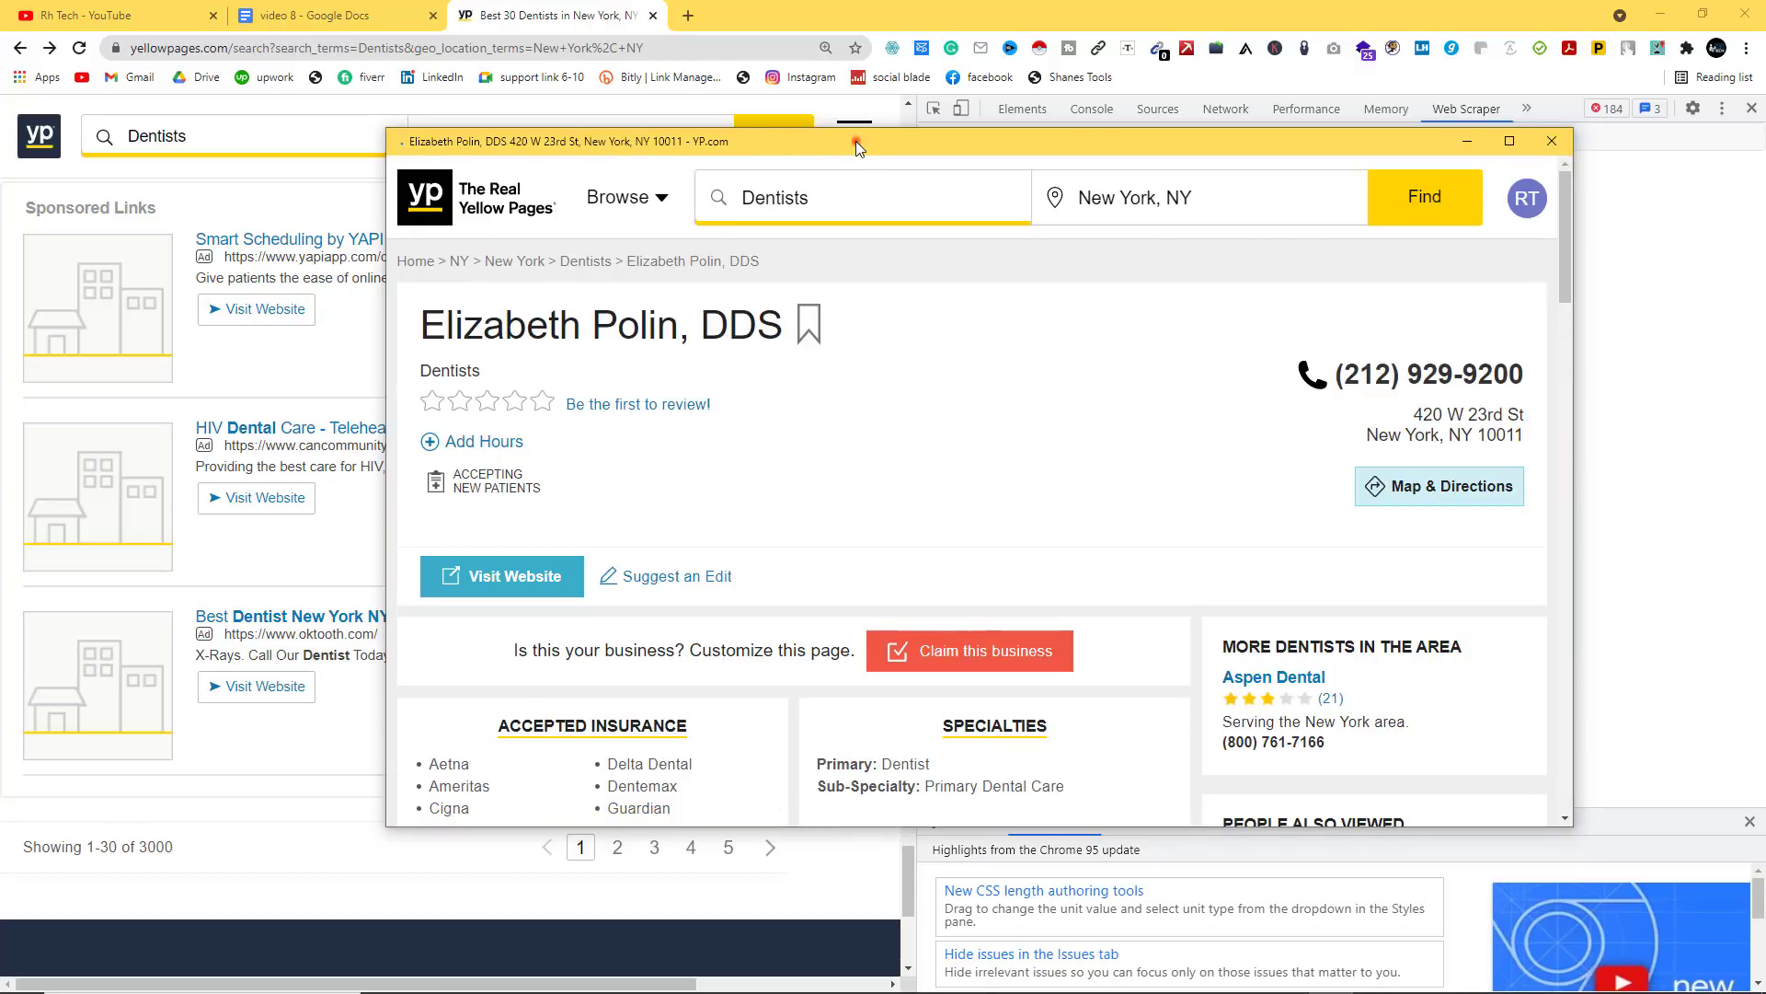
{"action": "left_click_drag", "start_coordinate": [856, 141], "coordinate": [674, 182]}
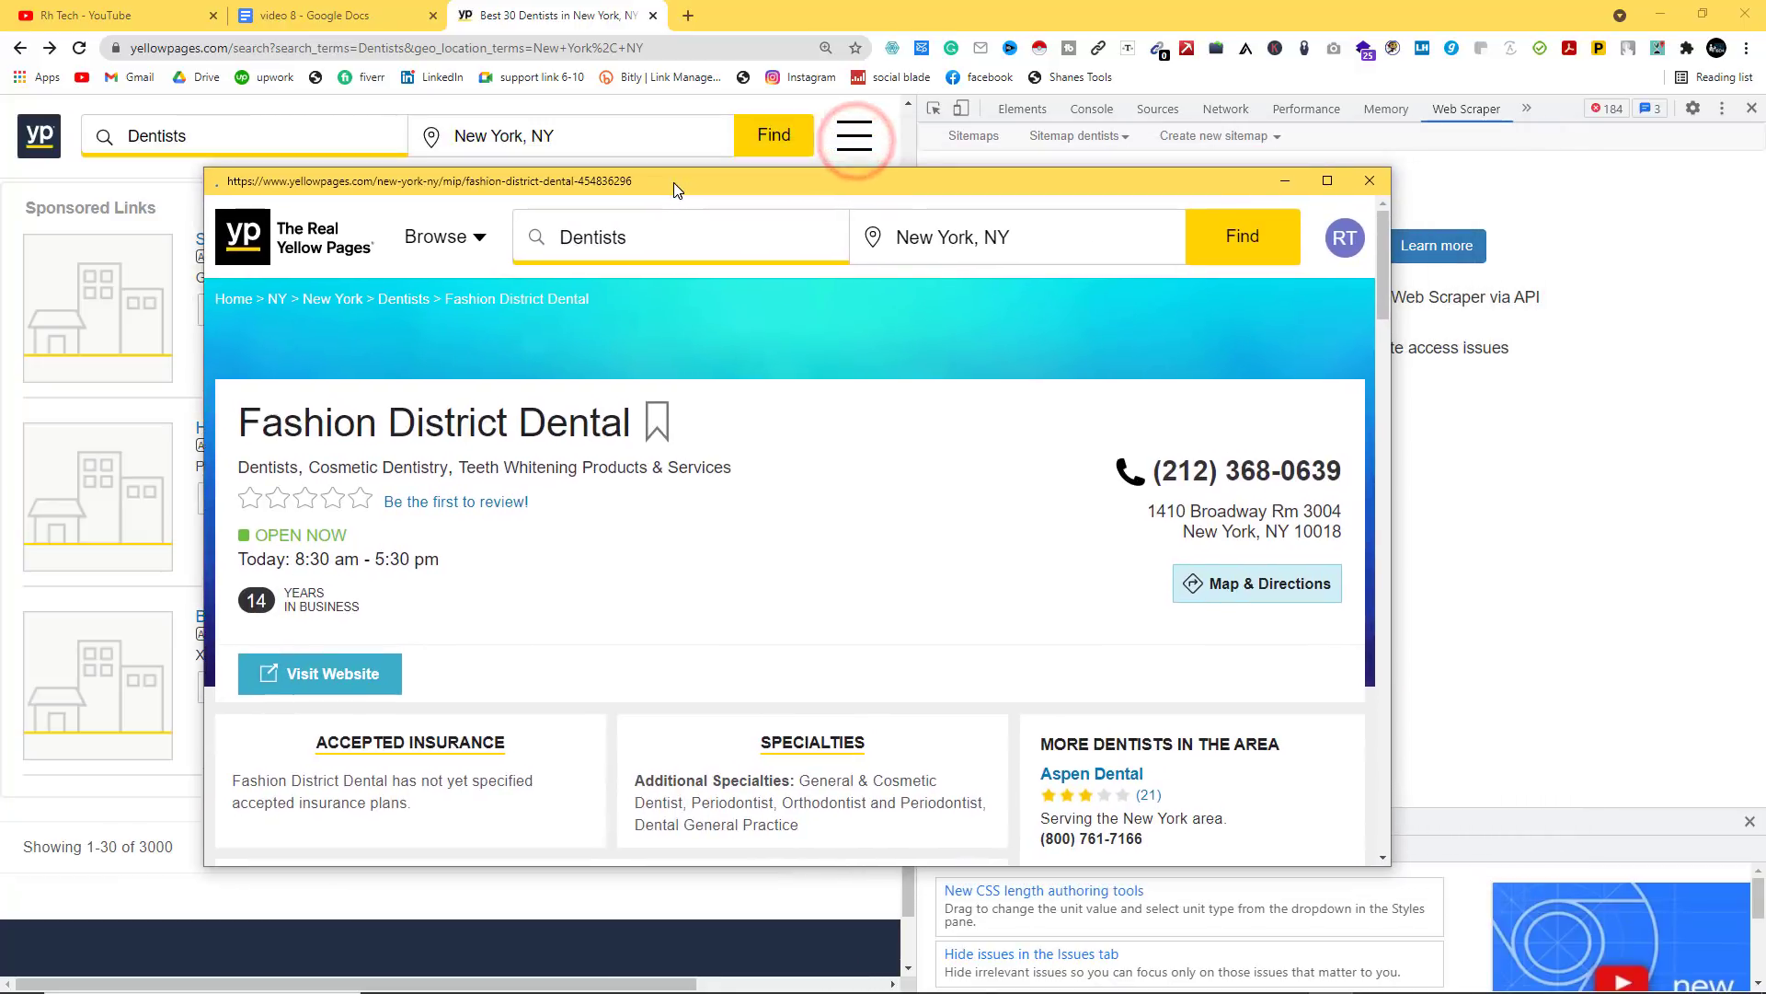
{"action": "left_click", "coordinate": [1365, 180]}
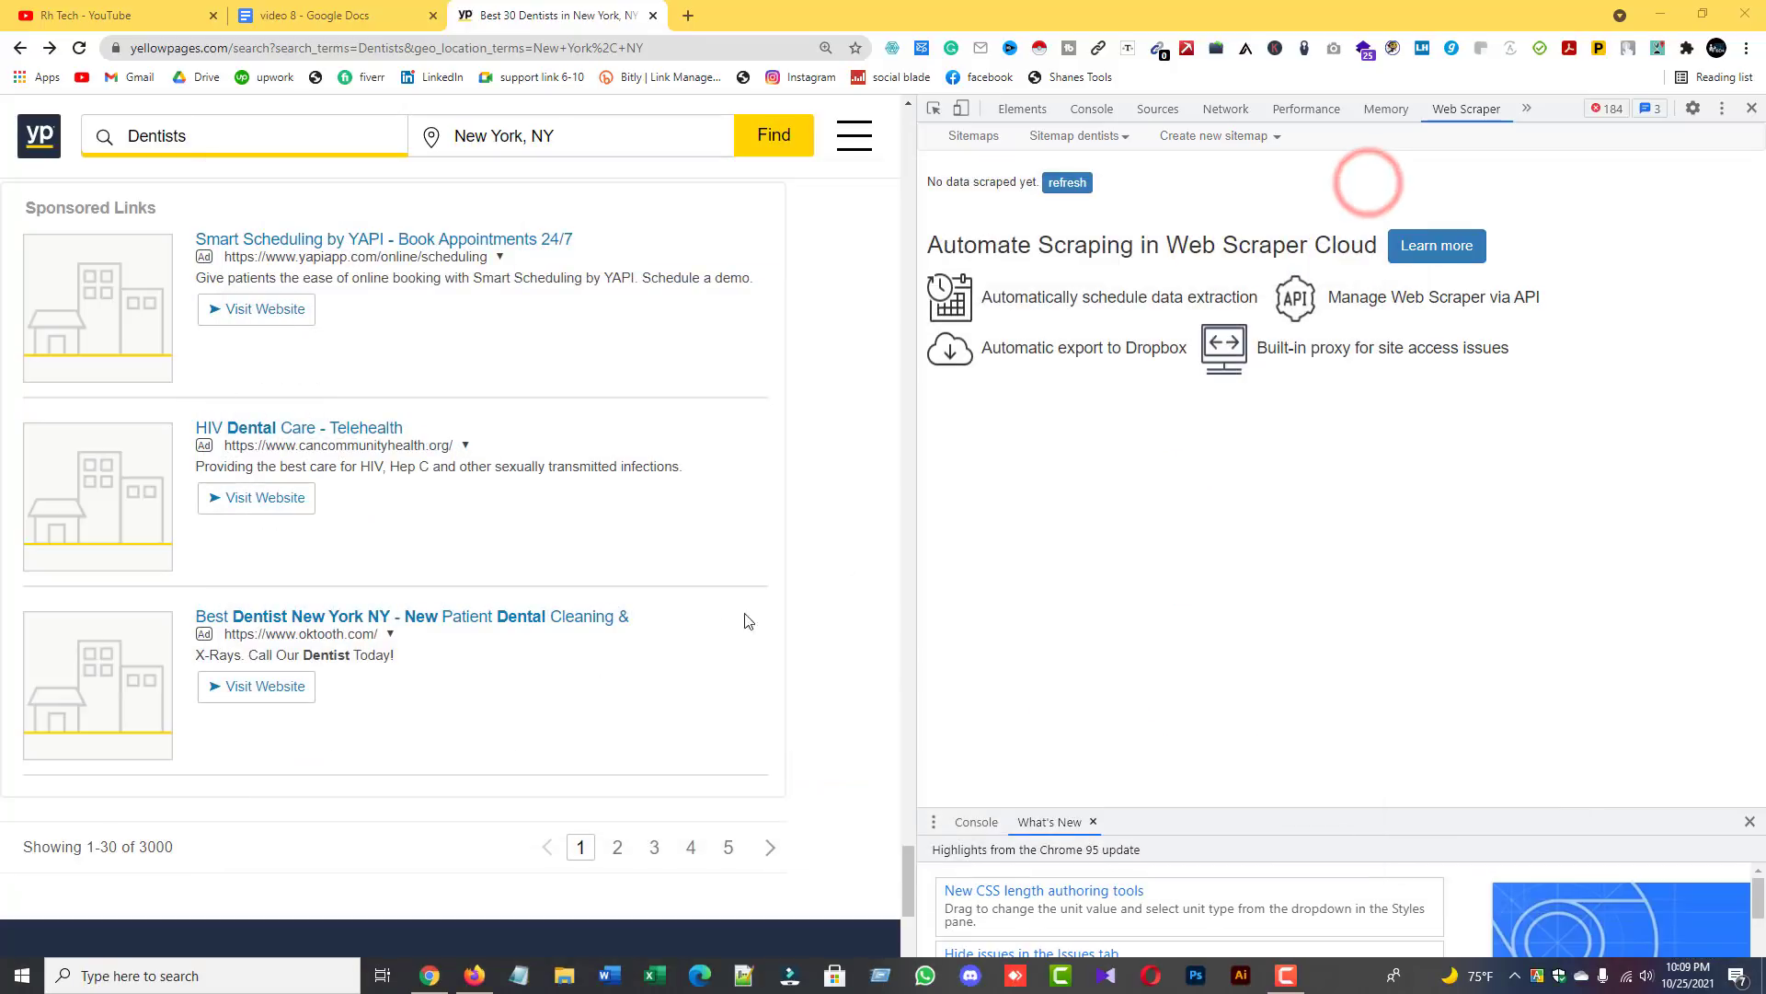
Step: Refresh the scraped data of the dentists sitemap and look over the resulting table
{"action": "scroll", "coordinate": [474, 708], "scroll_direction": "up", "scroll_amount": 10}
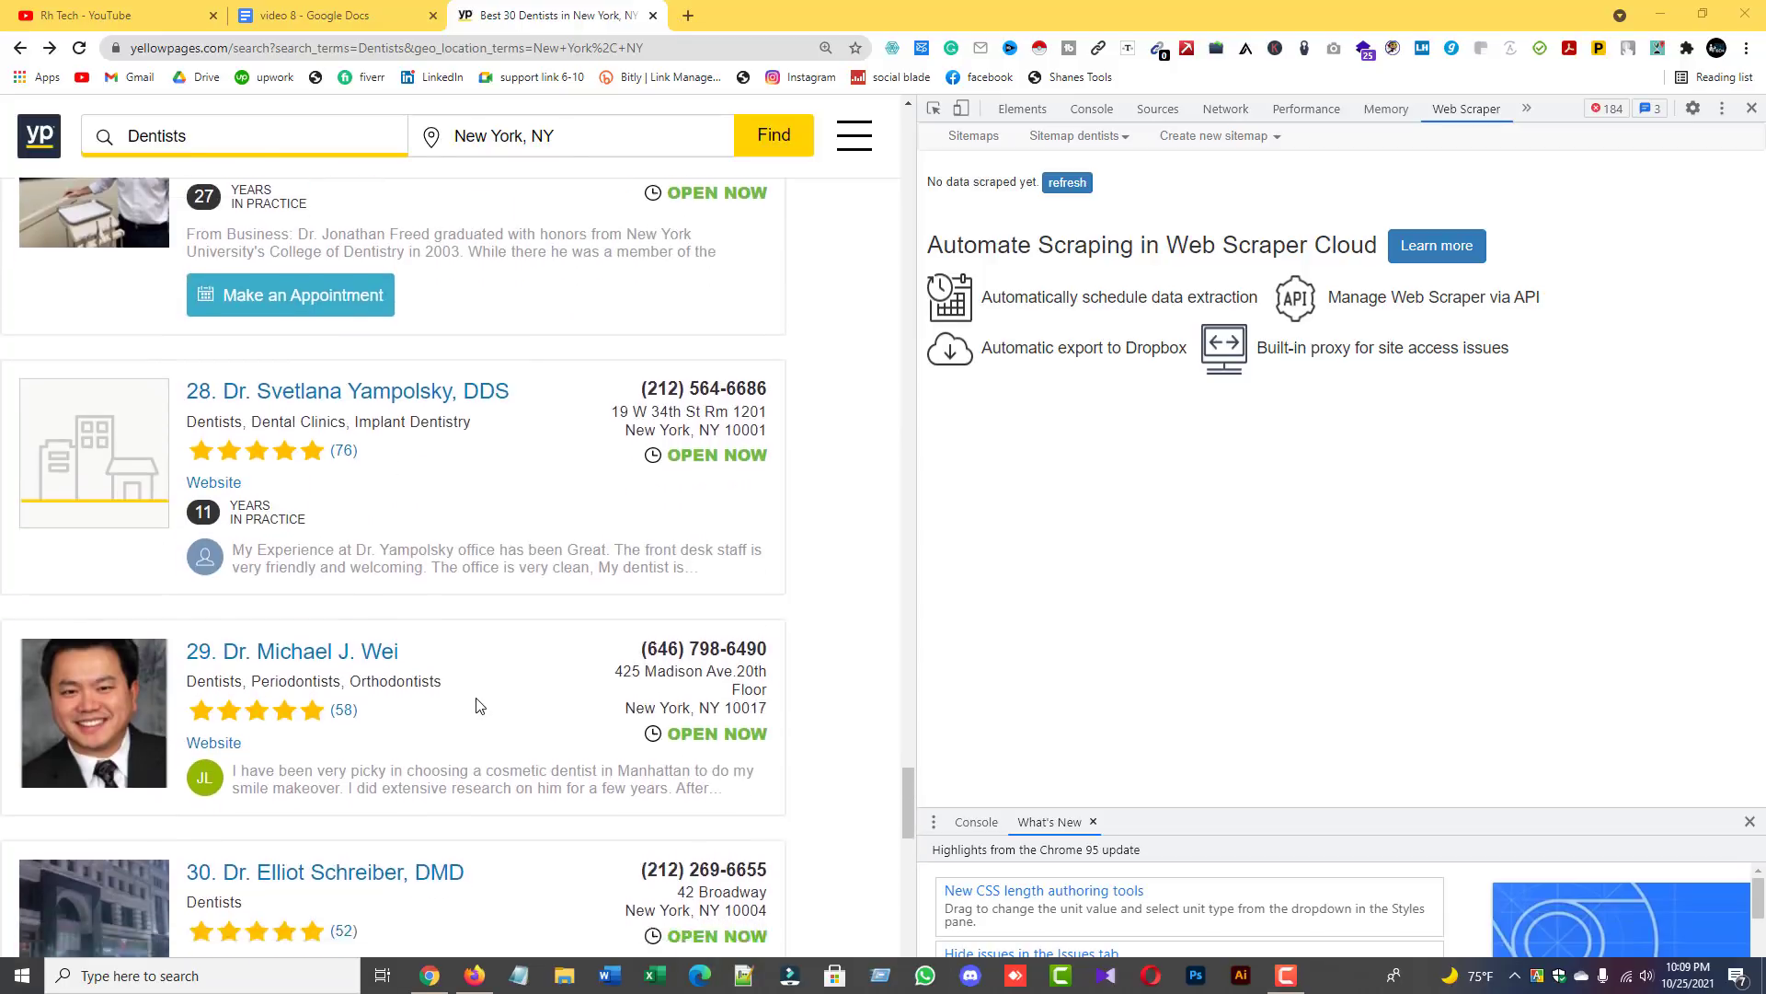
{"action": "scroll", "coordinate": [478, 706], "scroll_direction": "down", "scroll_amount": 8}
{"action": "scroll", "coordinate": [479, 706], "scroll_direction": "down", "scroll_amount": 3}
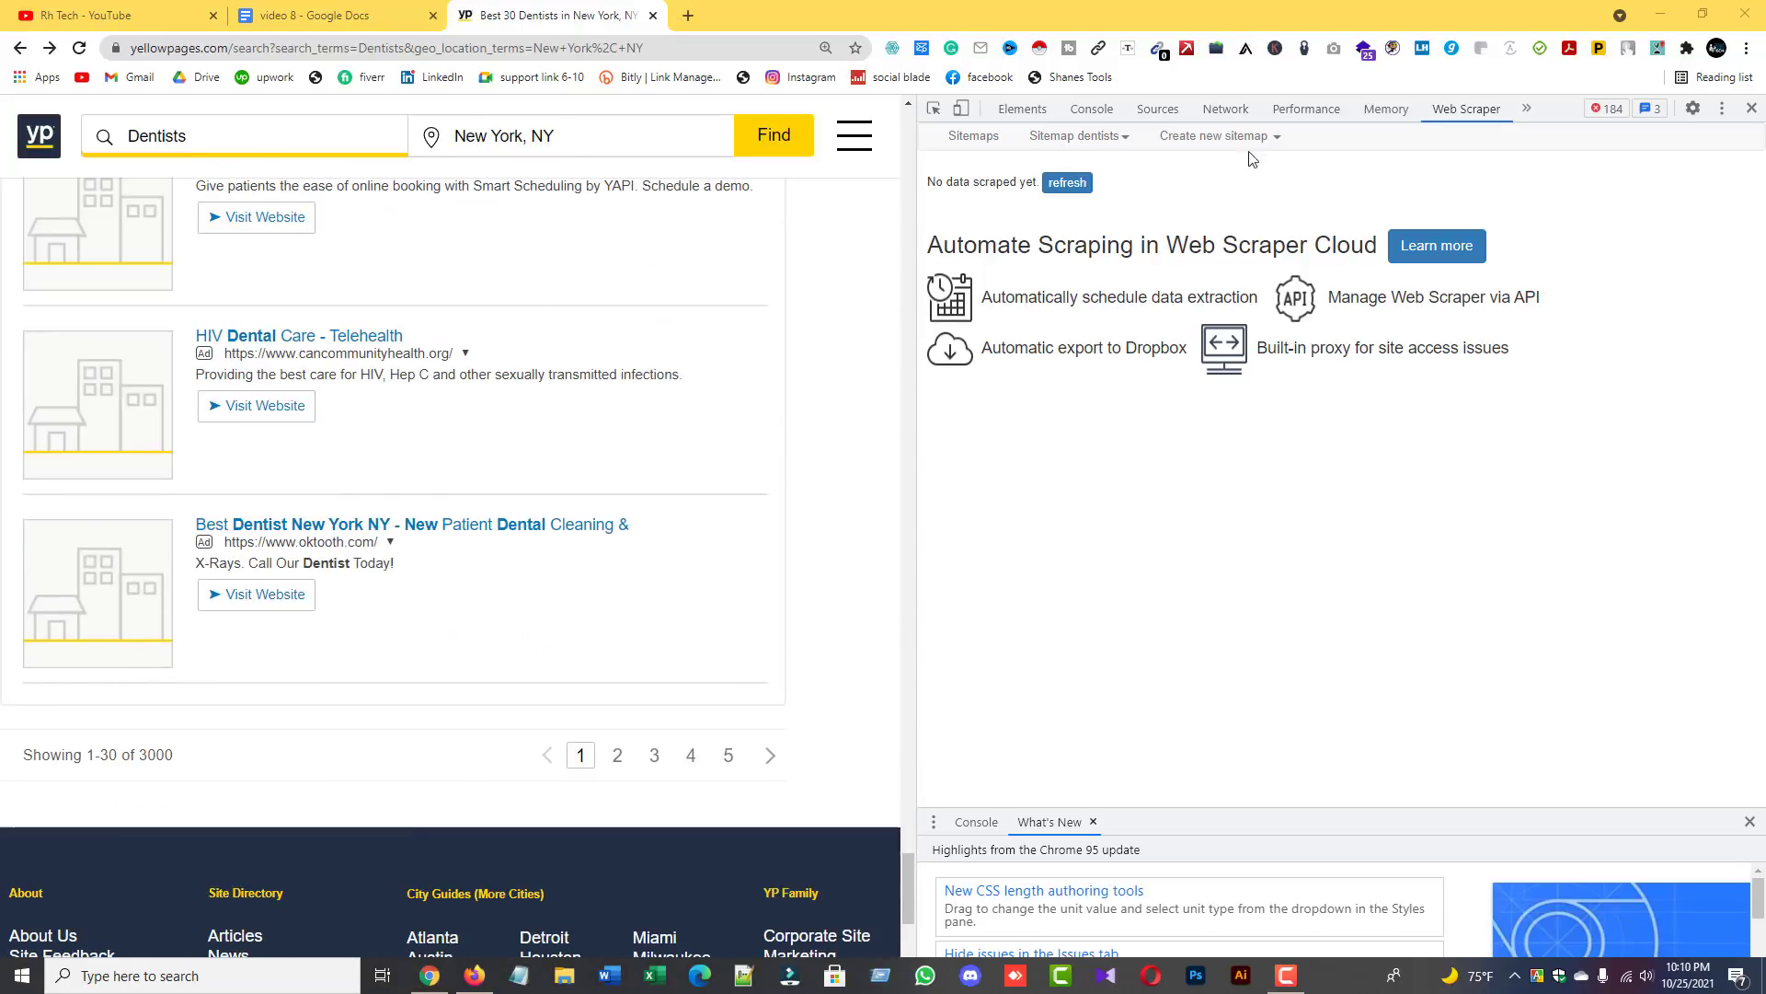
{"action": "left_click", "coordinate": [1083, 183]}
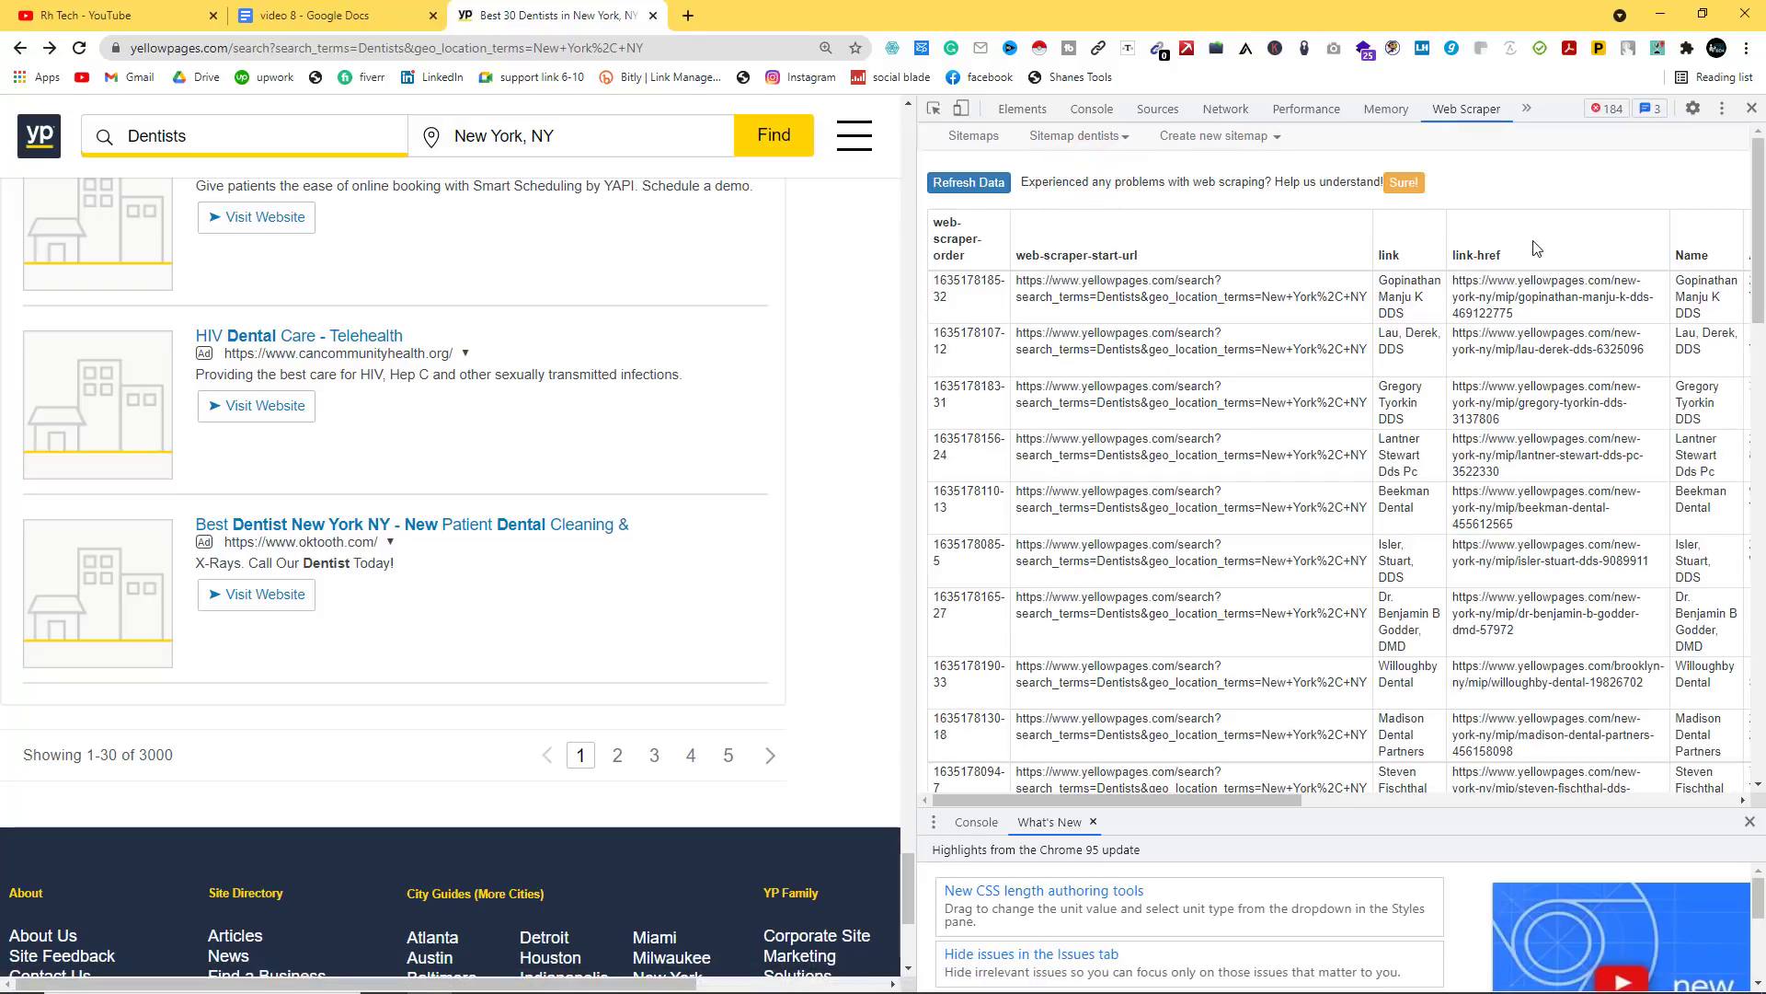
{"action": "left_click_drag", "start_coordinate": [1112, 797], "coordinate": [1021, 806]}
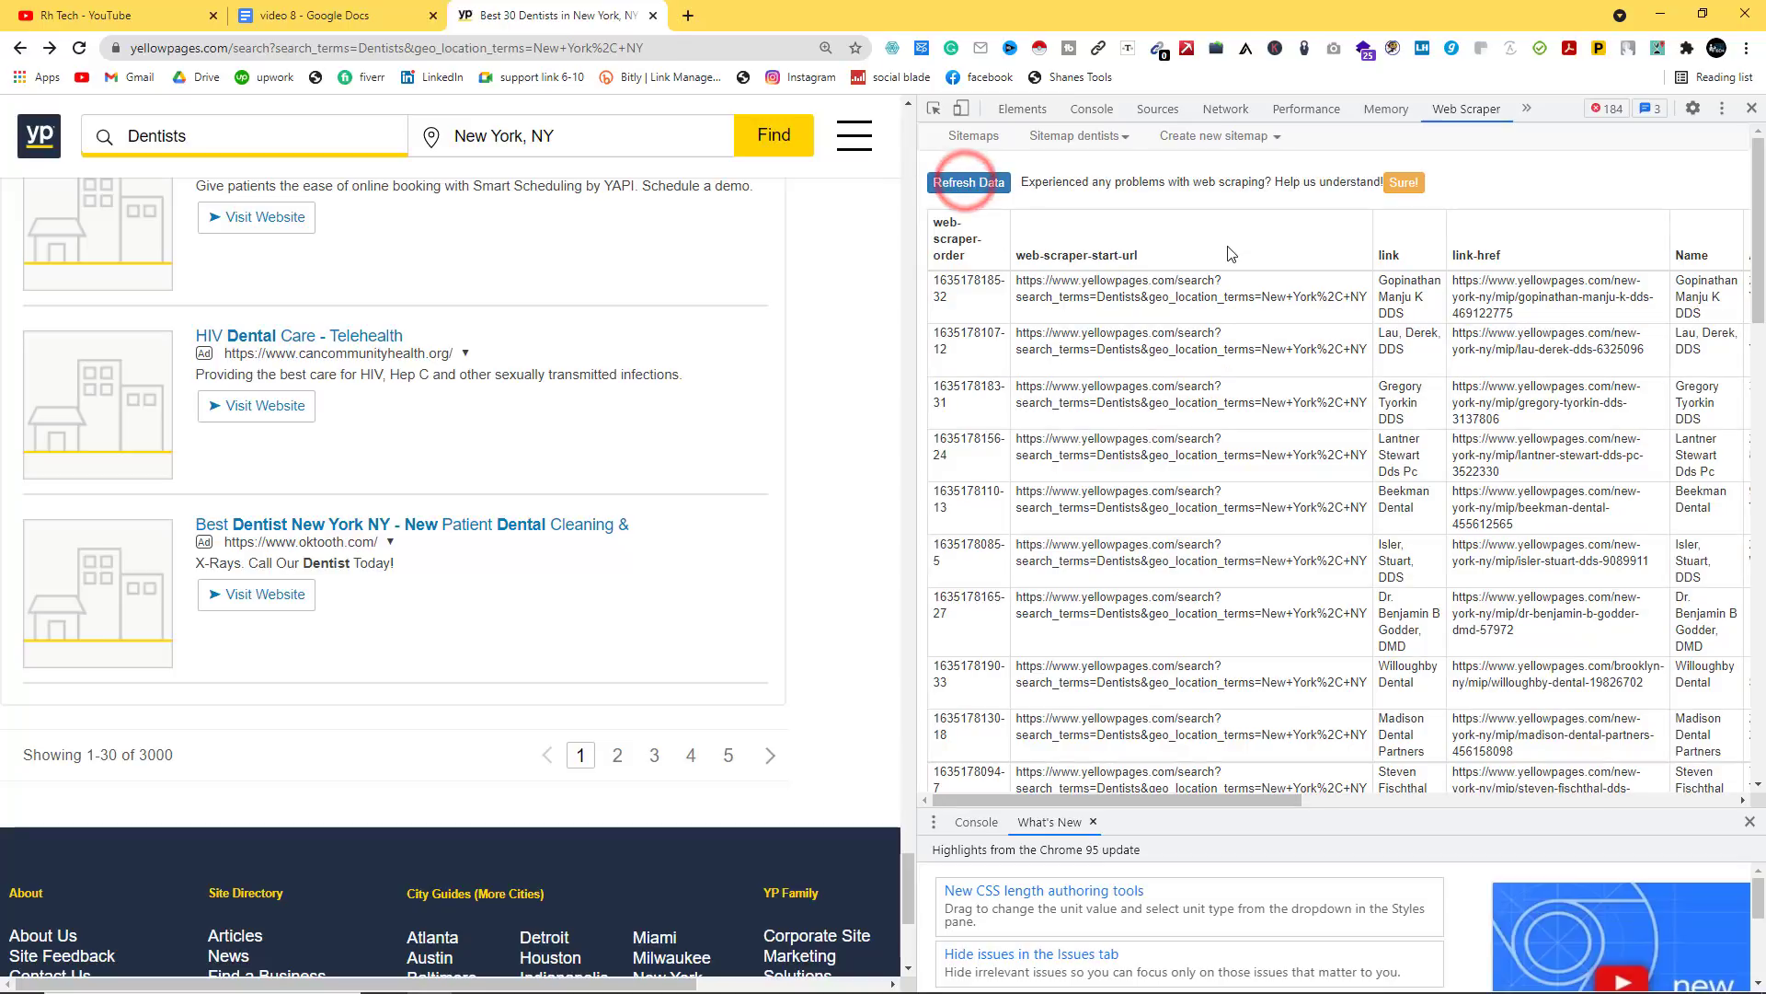
Step: Export the dentists sitemap's data as XLSX and save it as dentists in the Downloads folder
{"action": "left_click", "coordinate": [1077, 138]}
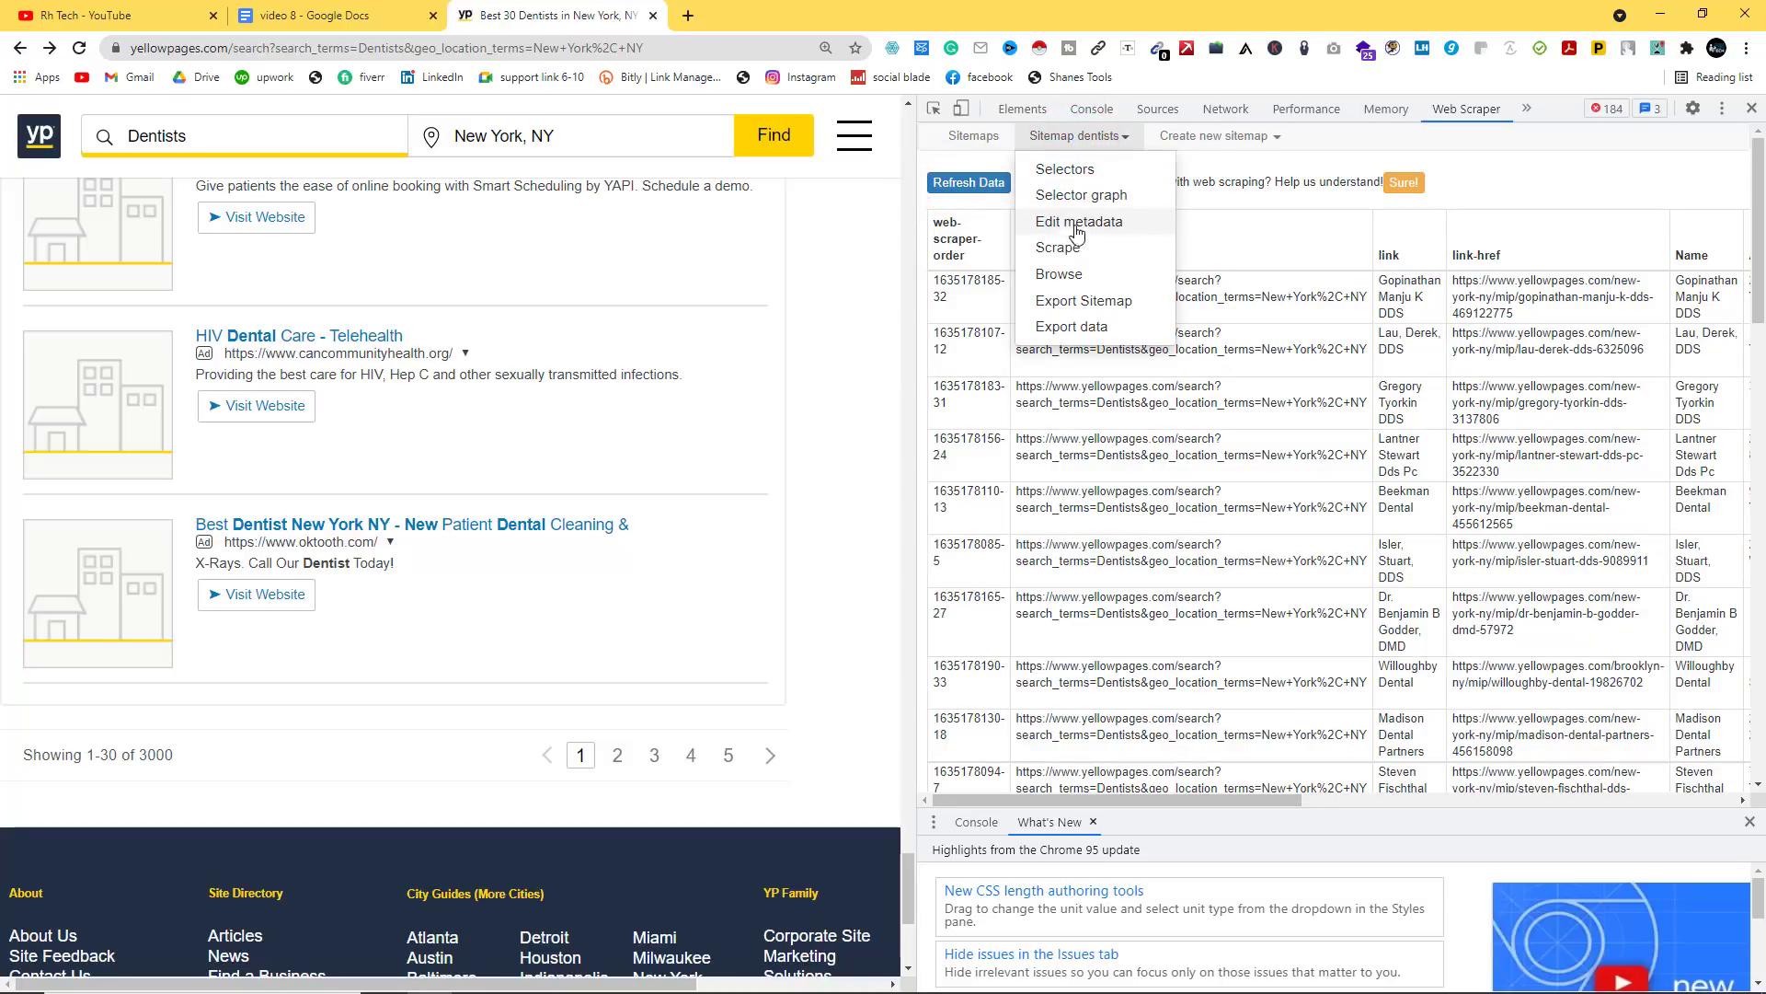
{"action": "left_click", "coordinate": [1074, 329]}
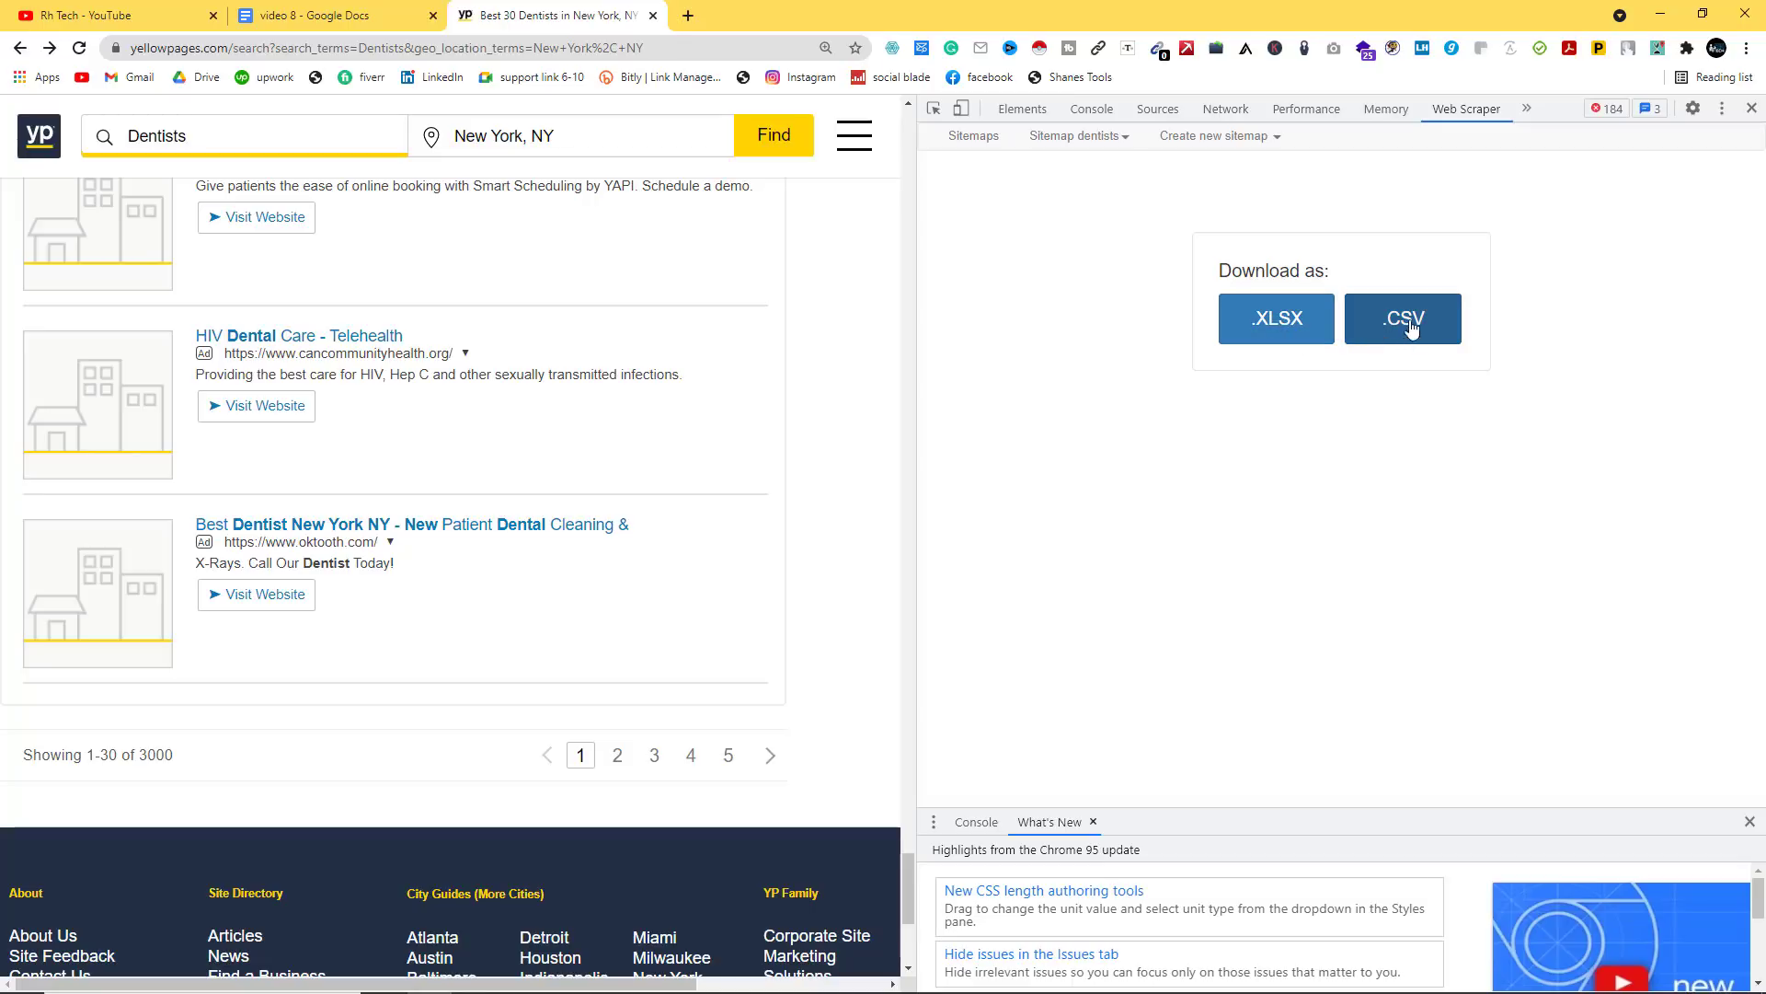
{"action": "left_click", "coordinate": [1268, 322]}
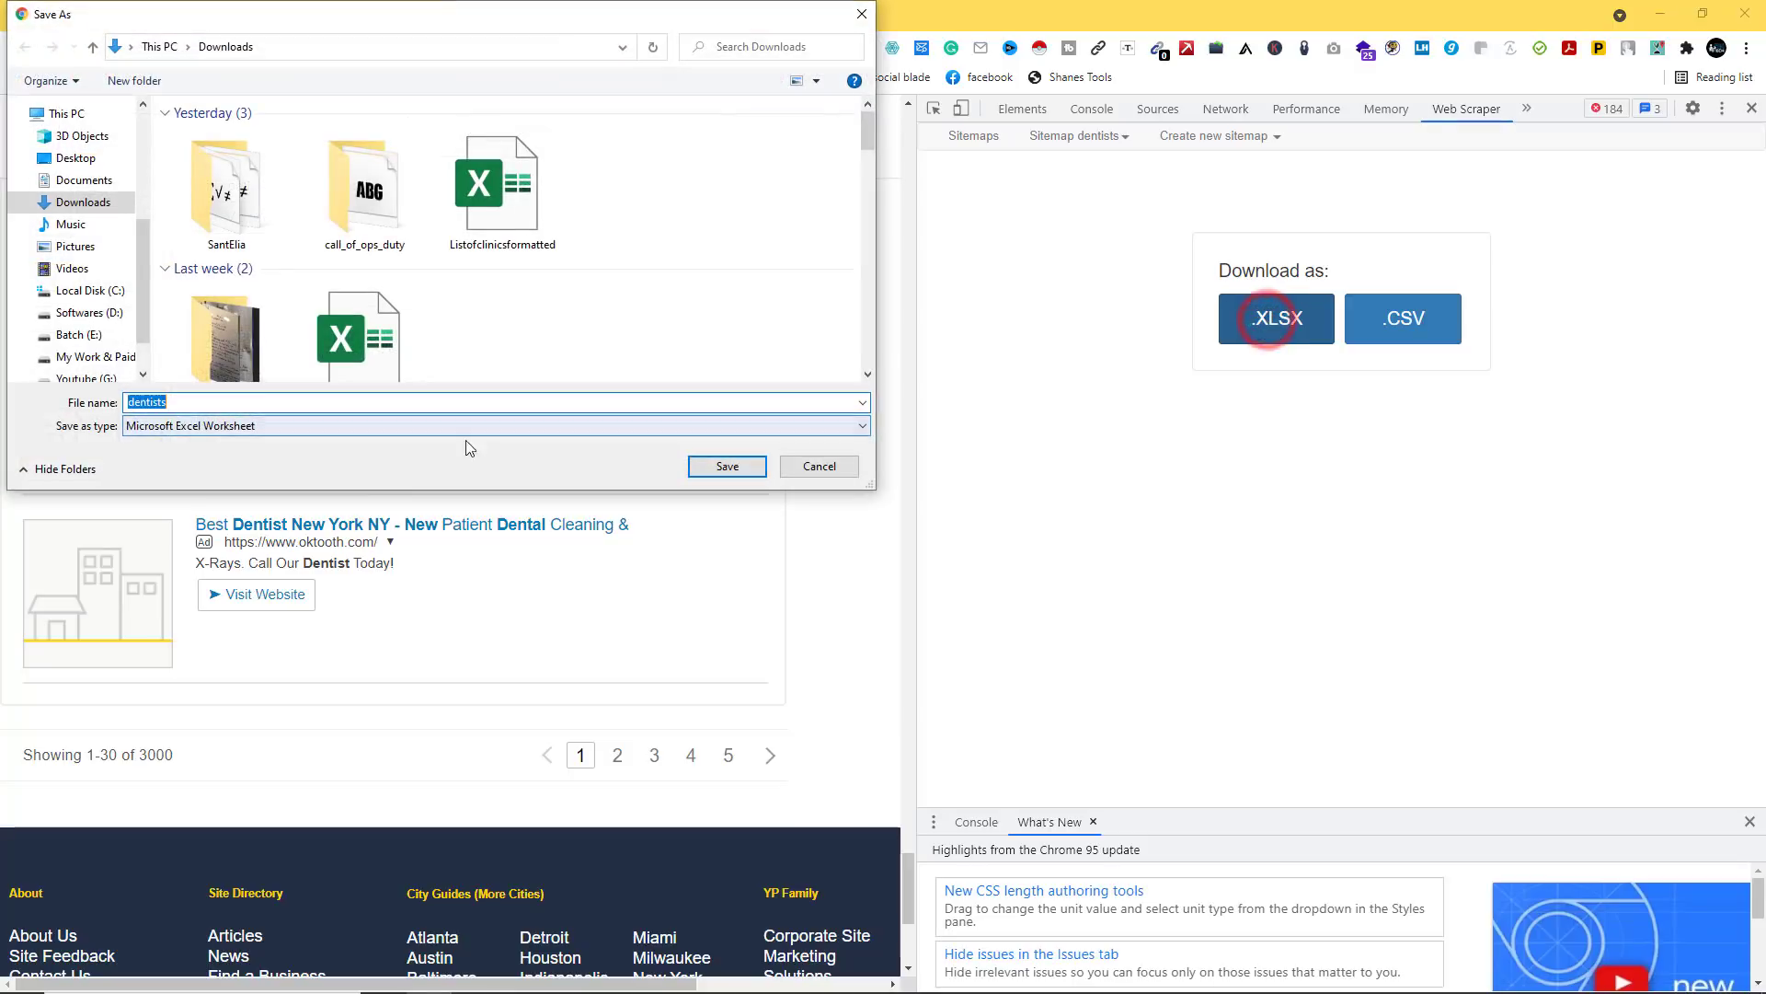
{"action": "left_click", "coordinate": [719, 468]}
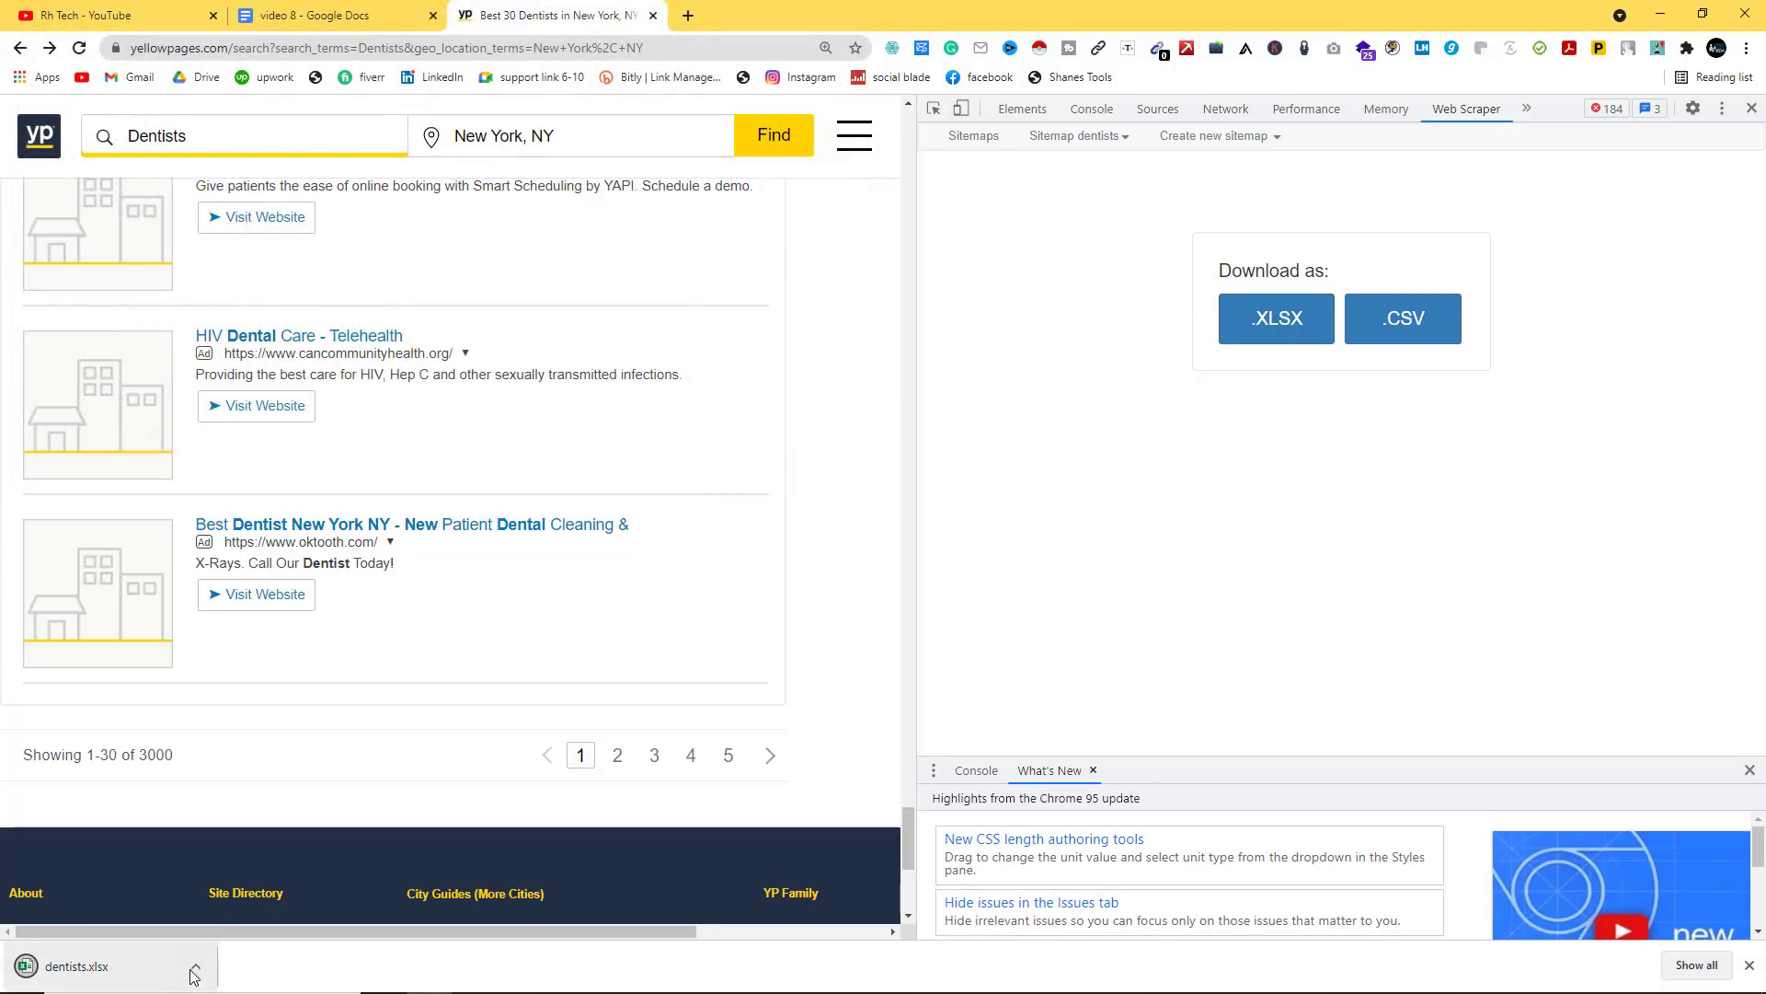
Step: Open the downloaded dentists.xlsx in Excel and enable editing
{"action": "left_click", "coordinate": [192, 967]}
{"action": "left_click", "coordinate": [235, 849]}
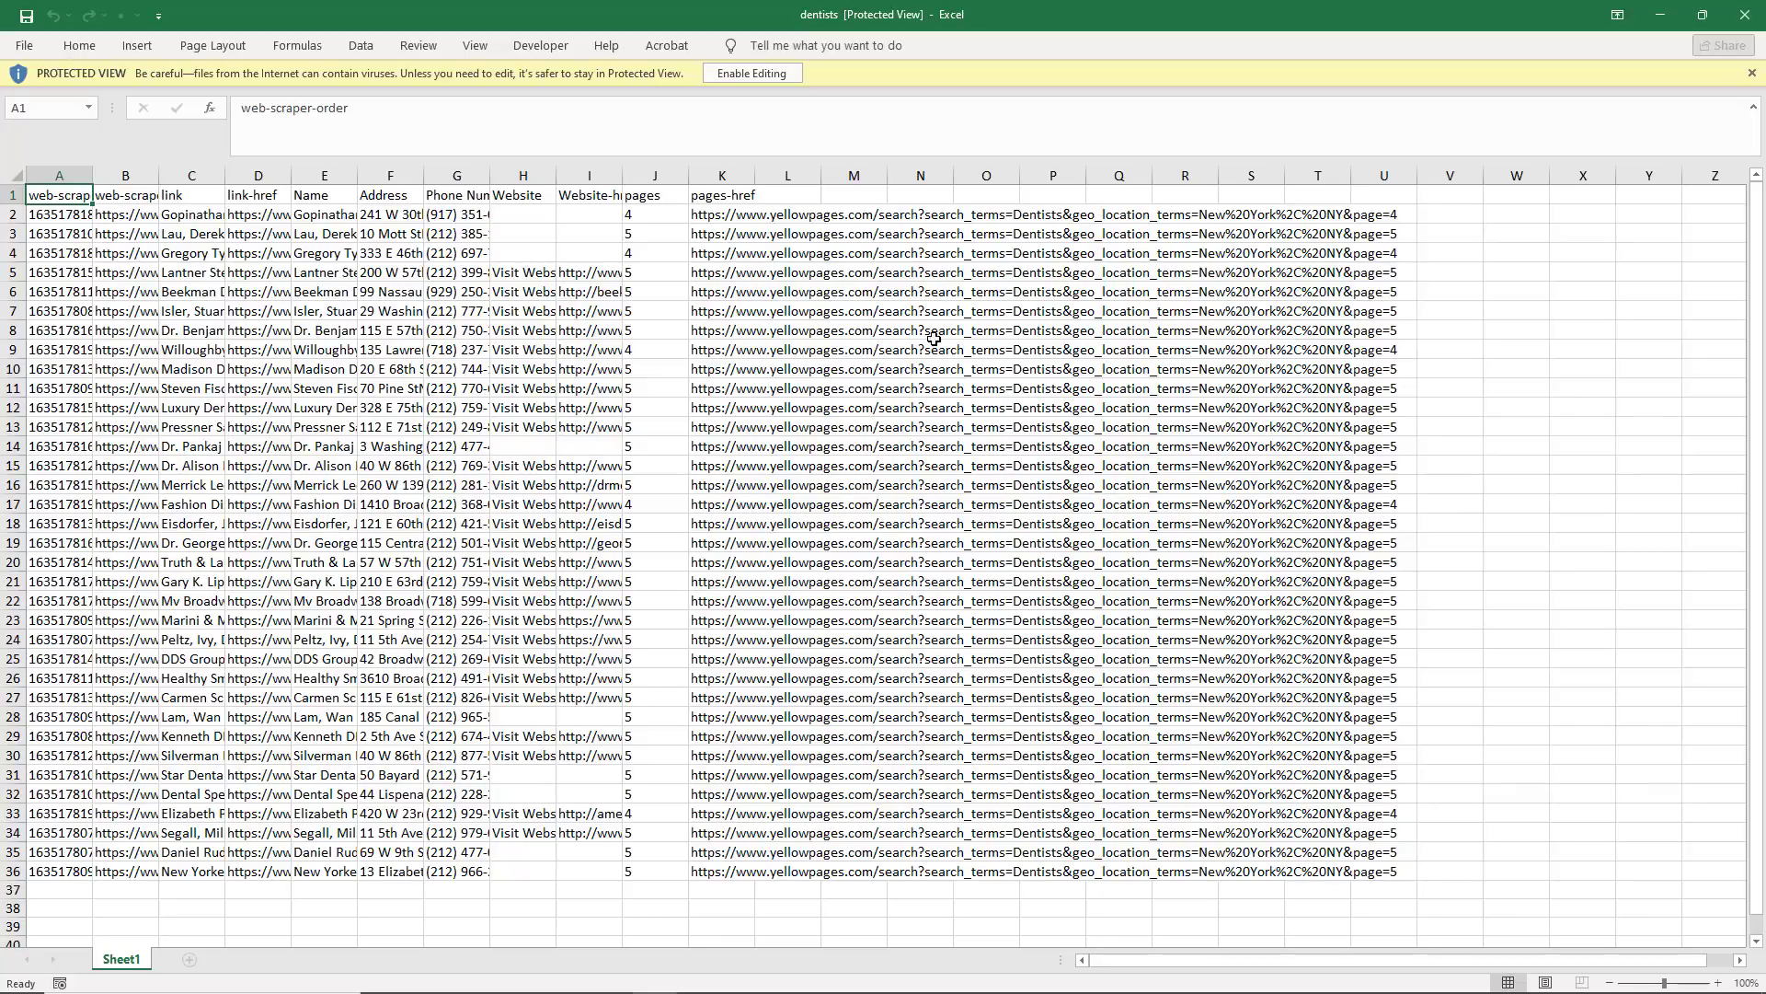
{"action": "left_click", "coordinate": [749, 74]}
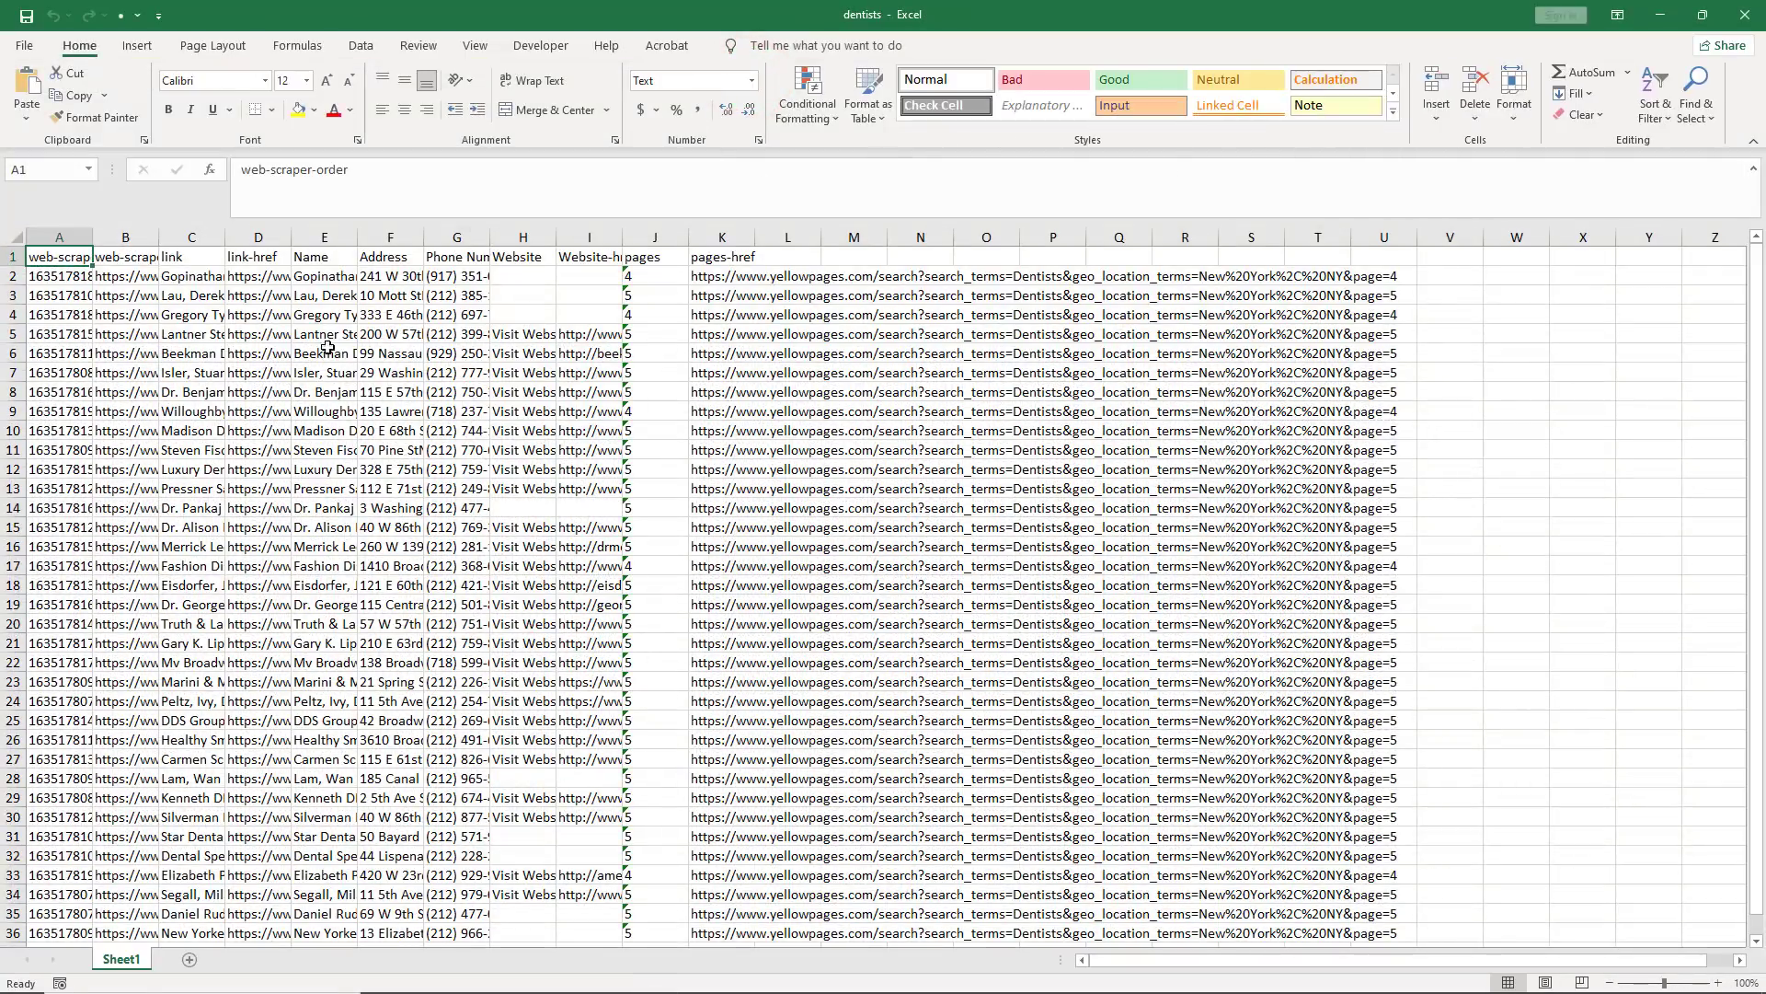
Step: Widen columns A and B to read them, and delete the web-scraper-order and web-scraper-start-url columns
{"action": "double_click", "coordinate": [92, 239]}
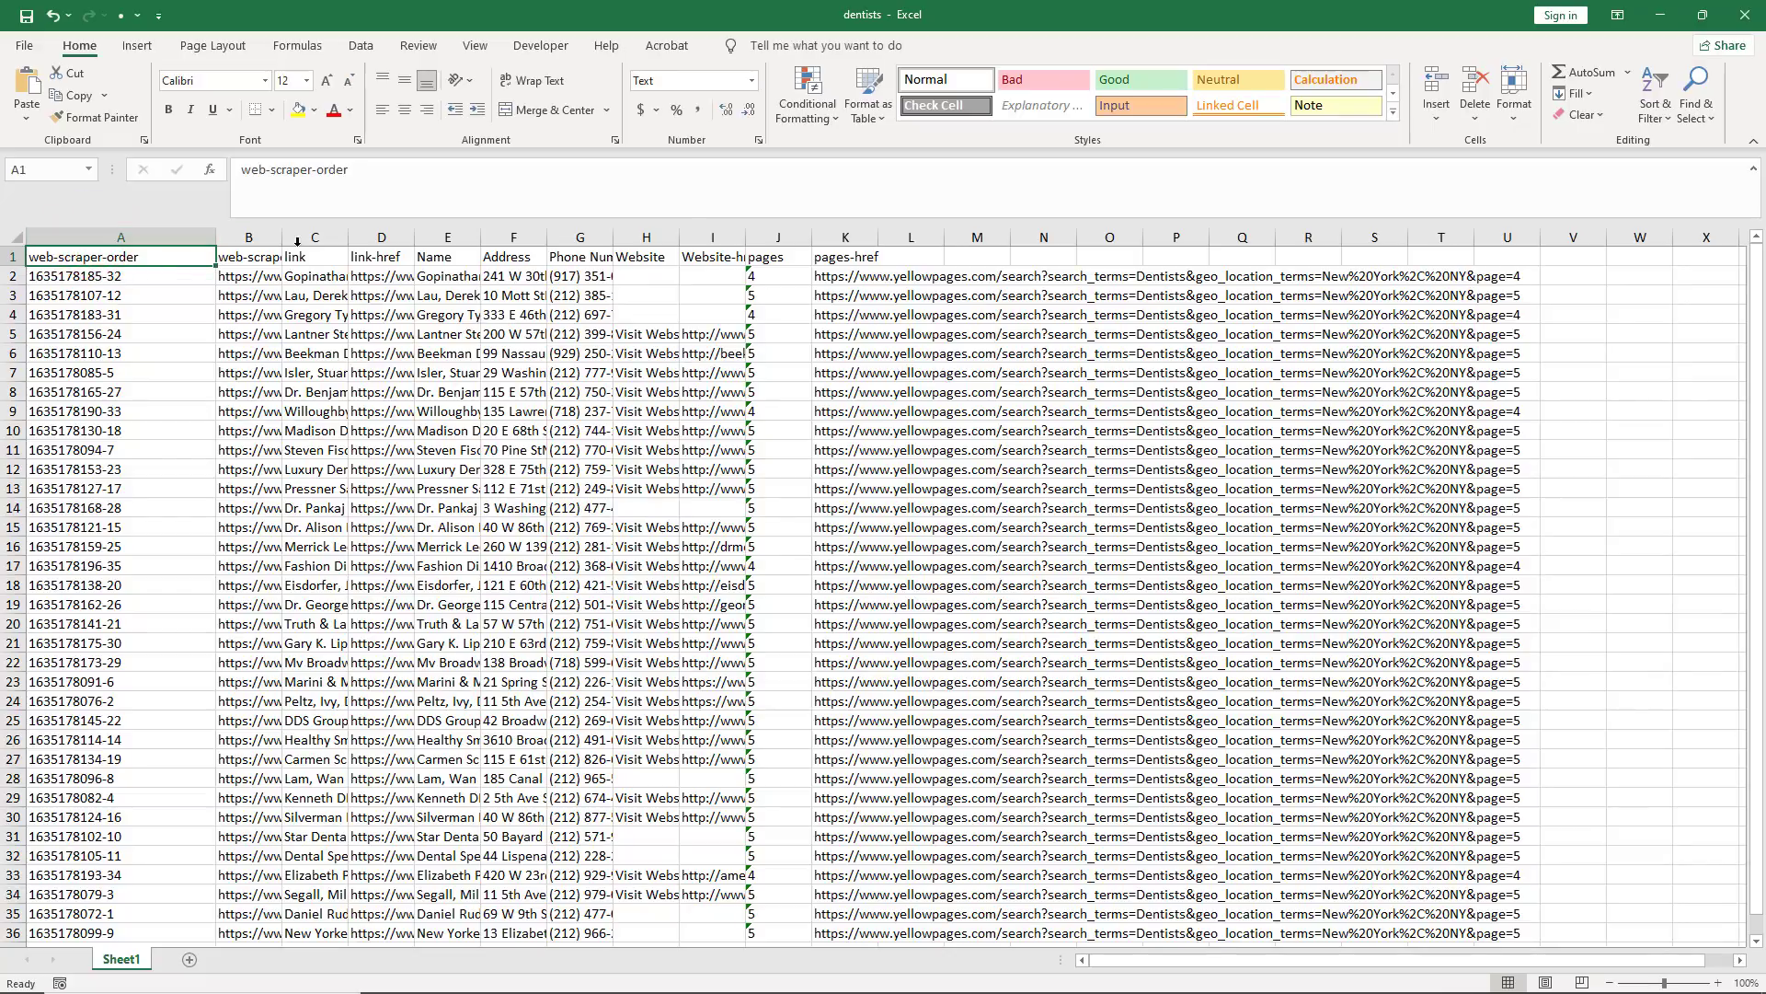
{"action": "left_click_drag", "start_coordinate": [284, 238], "coordinate": [381, 239]}
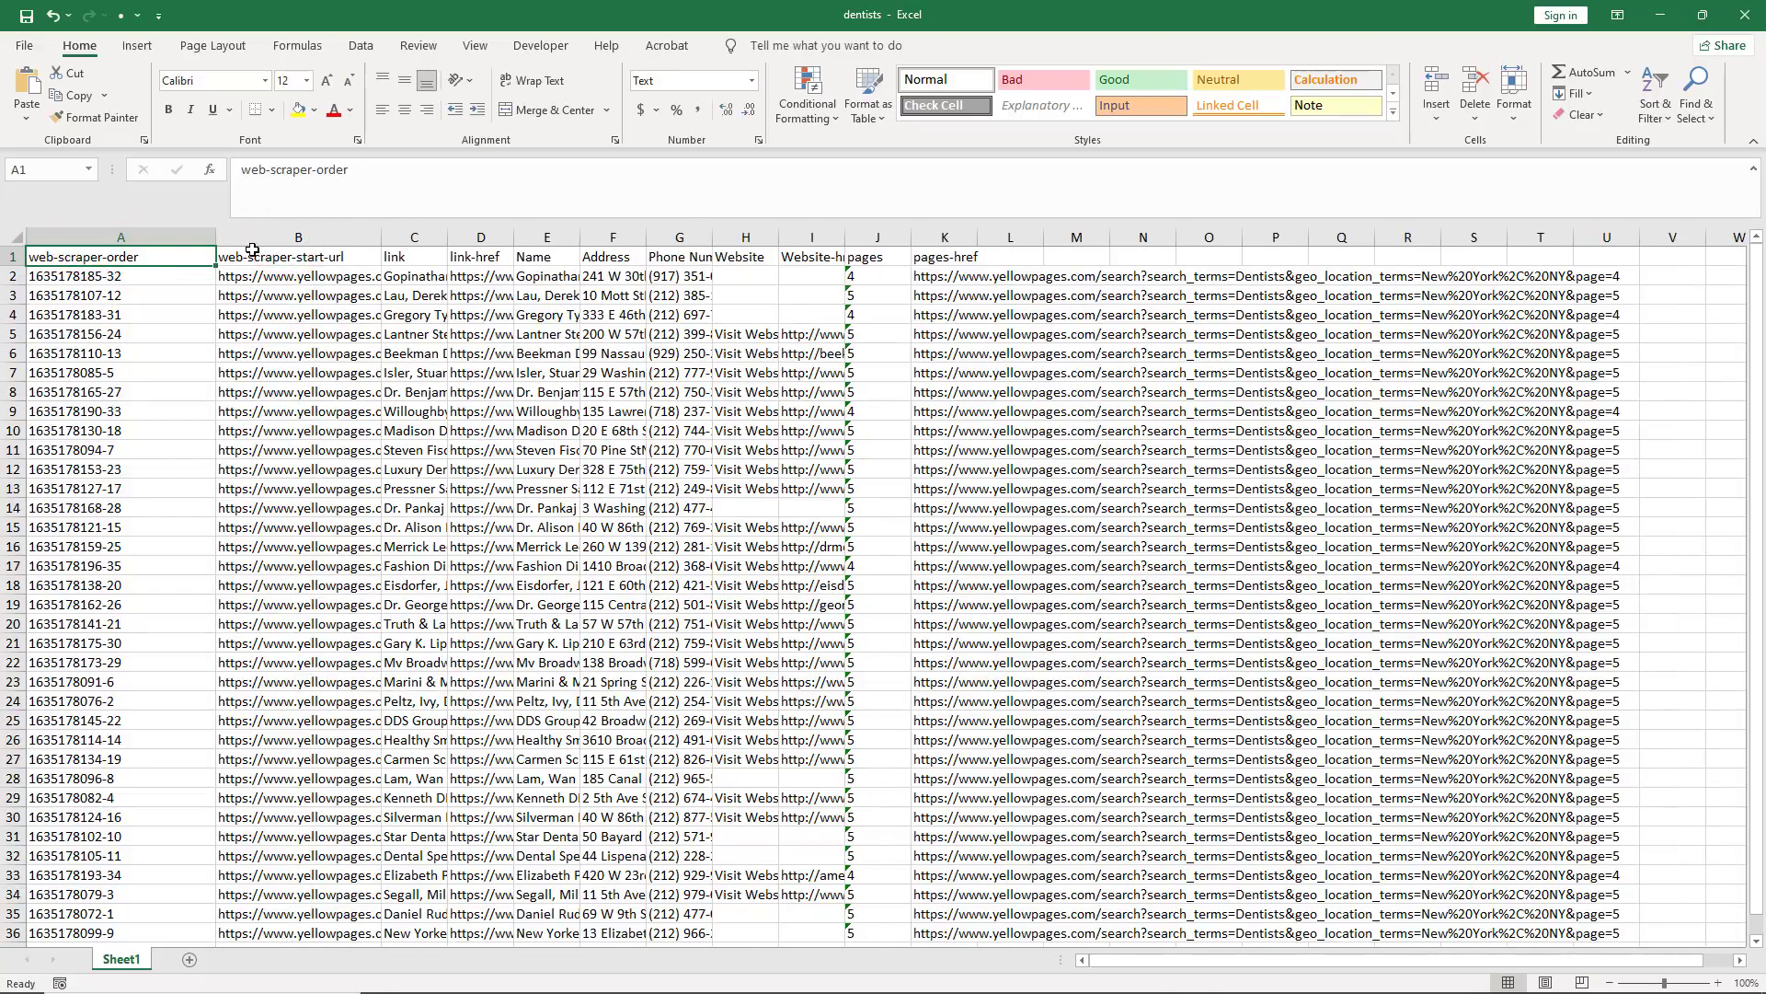
{"action": "left_click_drag", "start_coordinate": [134, 238], "coordinate": [246, 235]}
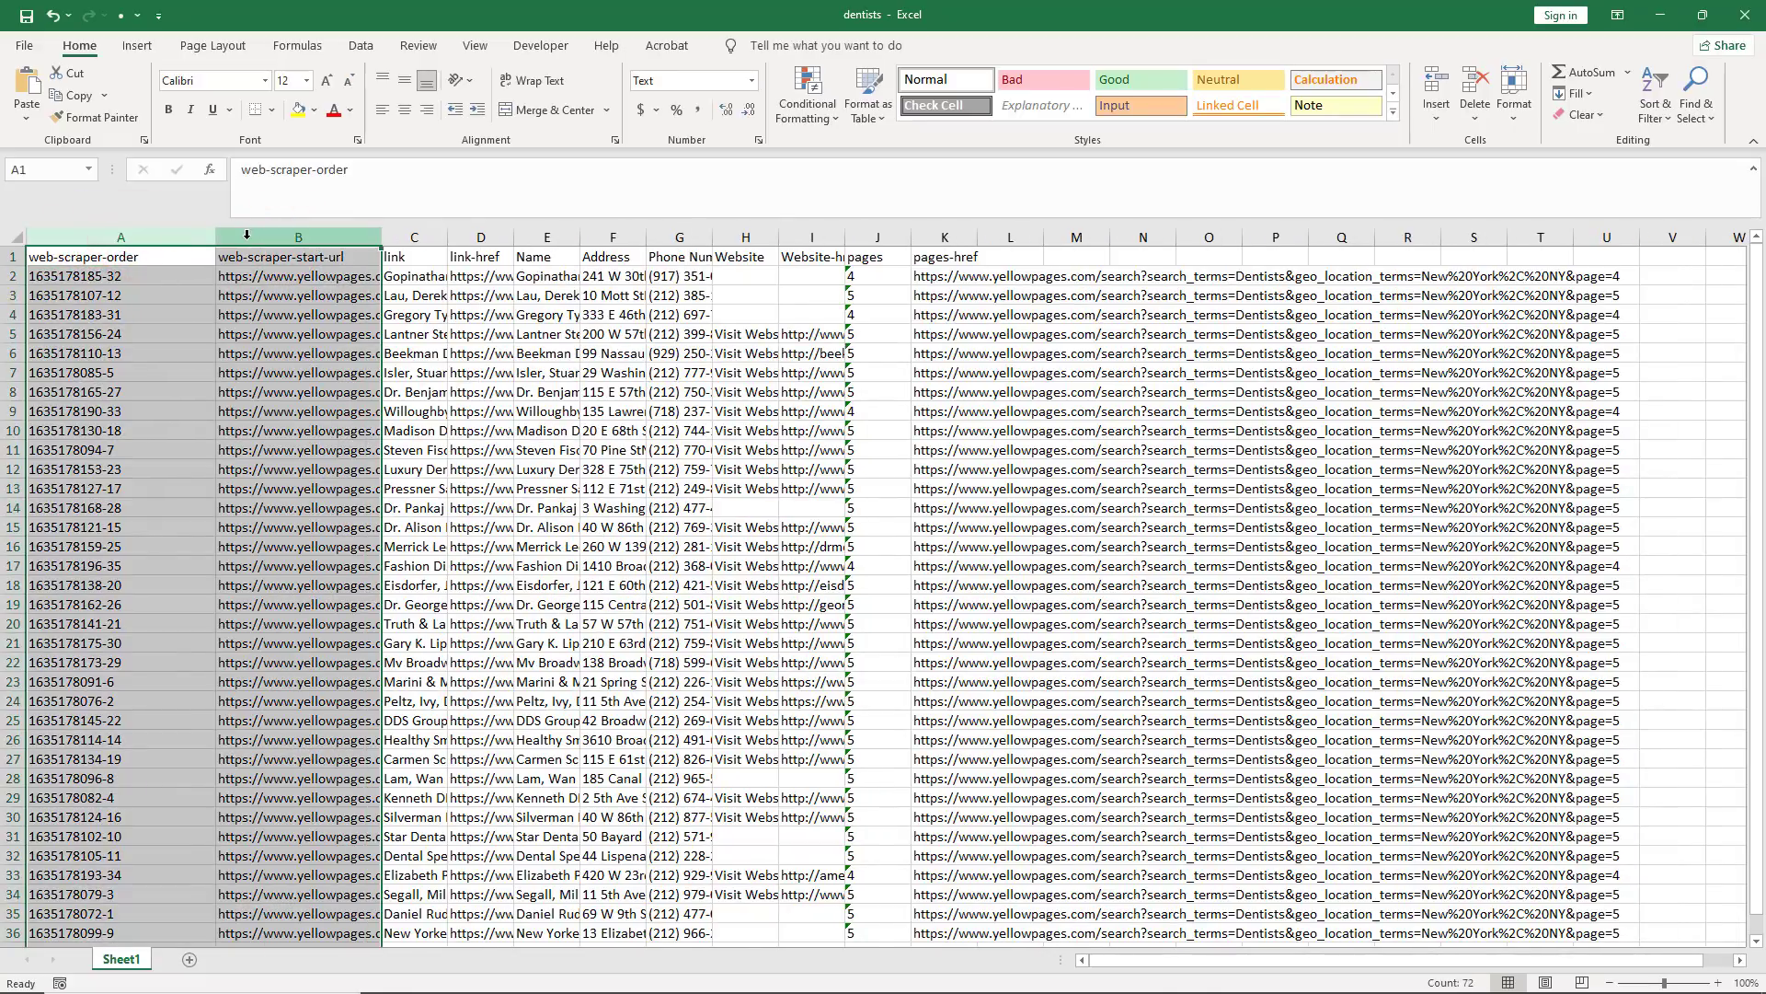
{"action": "right_click", "coordinate": [246, 234]}
{"action": "left_click", "coordinate": [304, 421]}
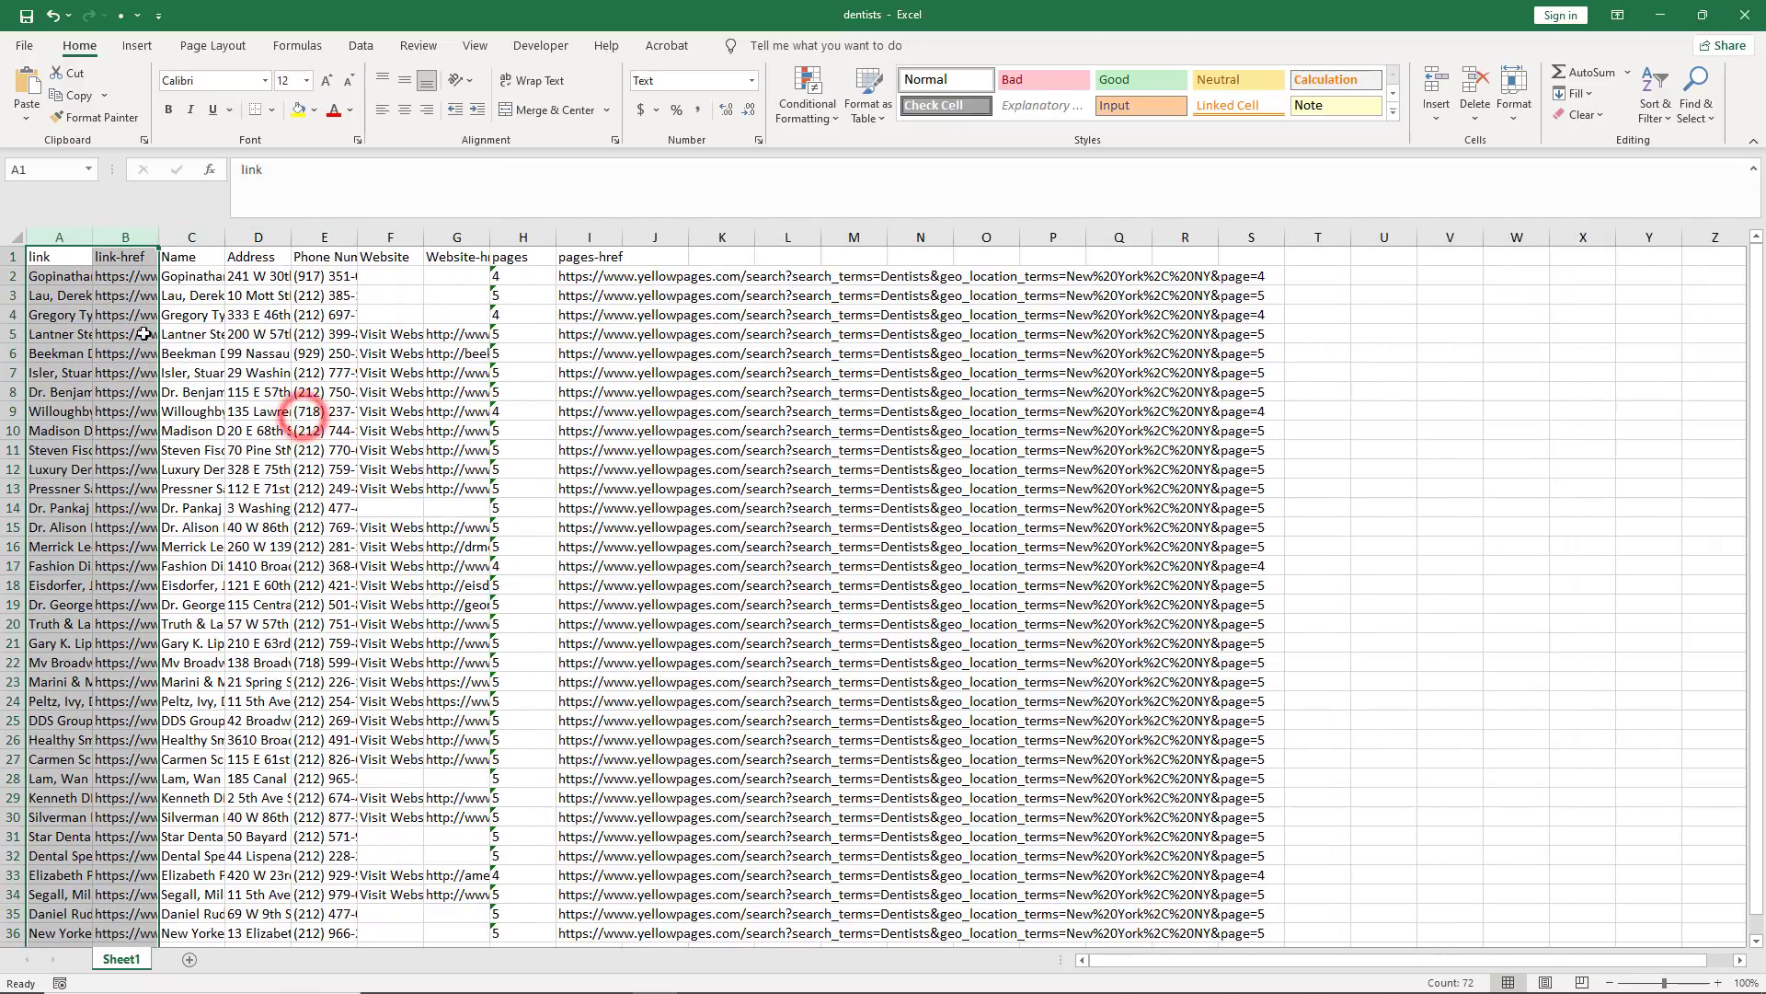
Step: Widen the link and link-href columns, and rename the link header in A1 to Business Name
{"action": "double_click", "coordinate": [93, 235]}
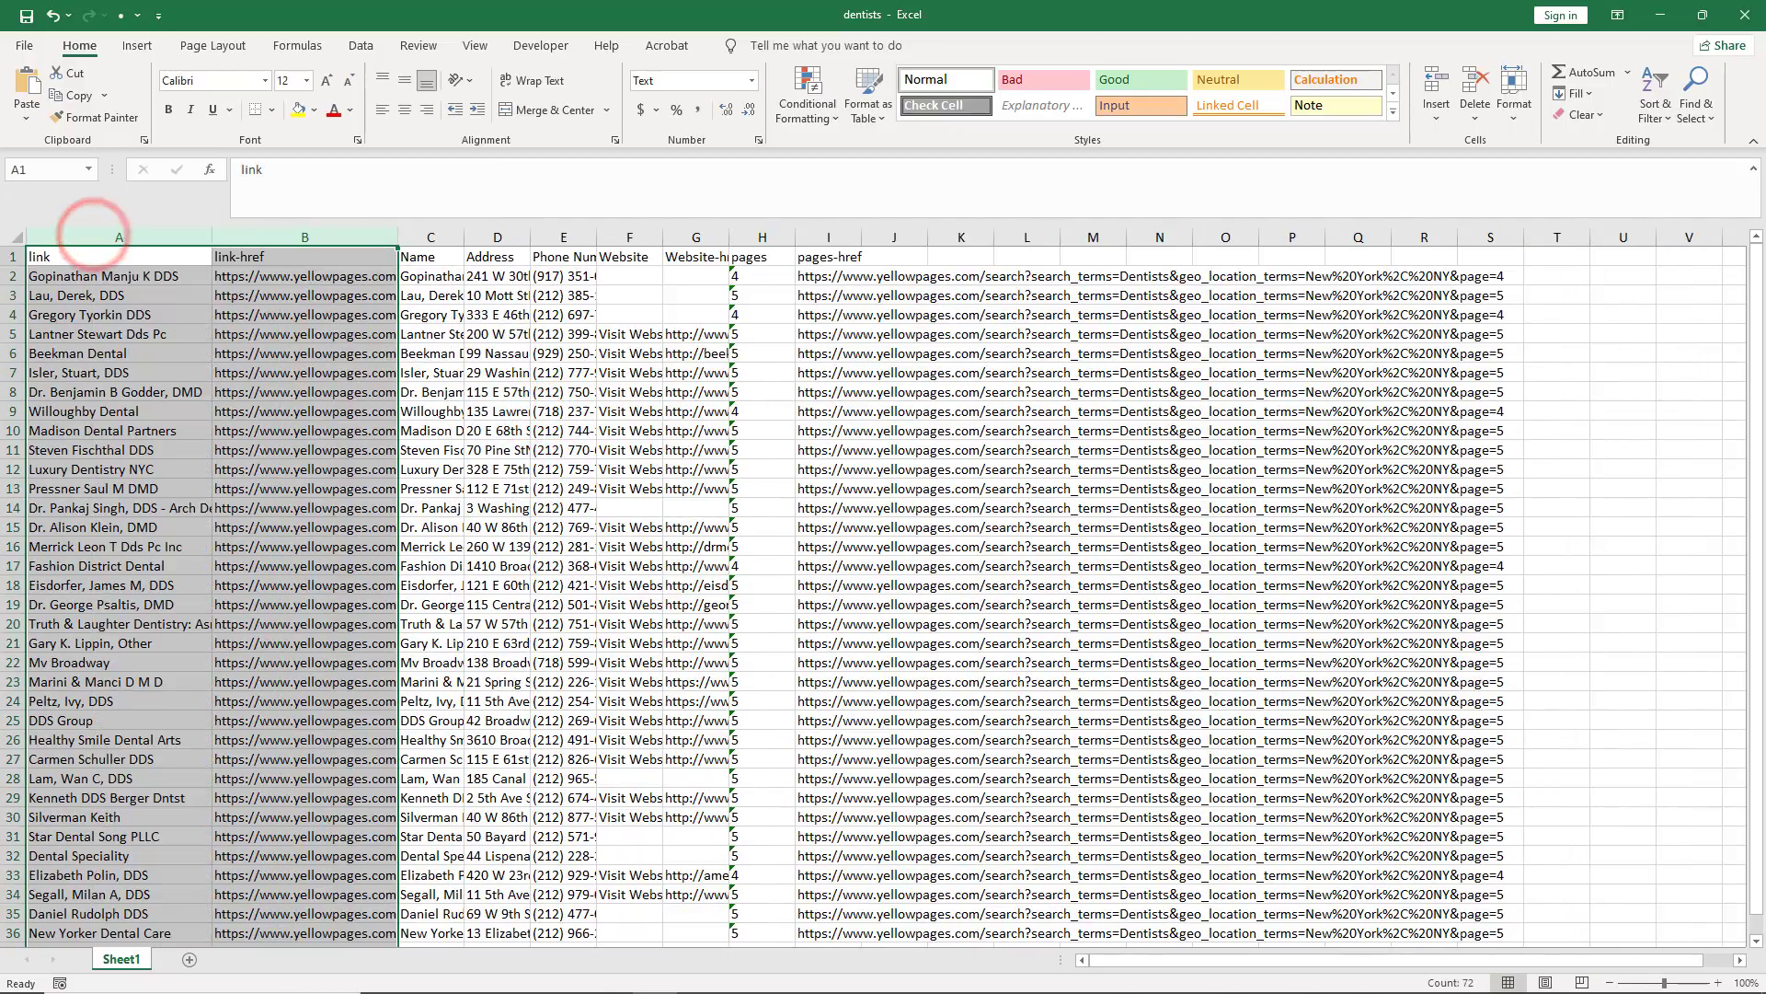
{"action": "left_click", "coordinate": [112, 275]}
{"action": "left_click", "coordinate": [77, 256]}
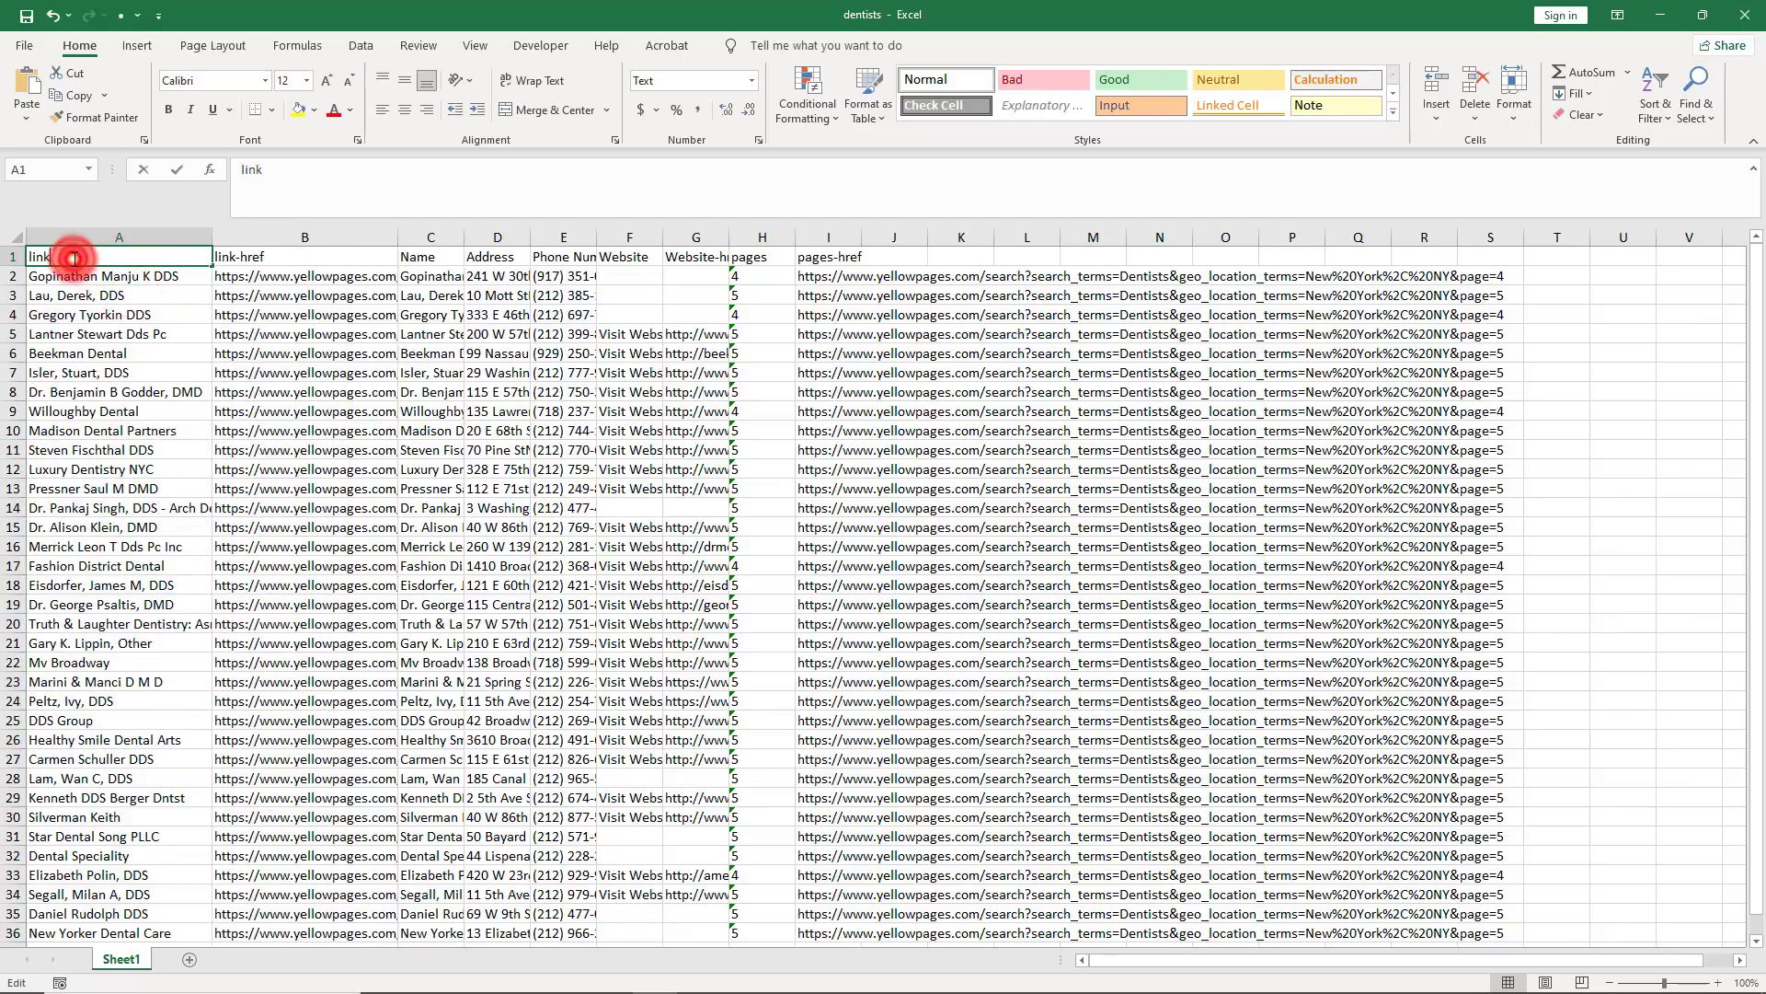
{"action": "double_click", "coordinate": [74, 259]}
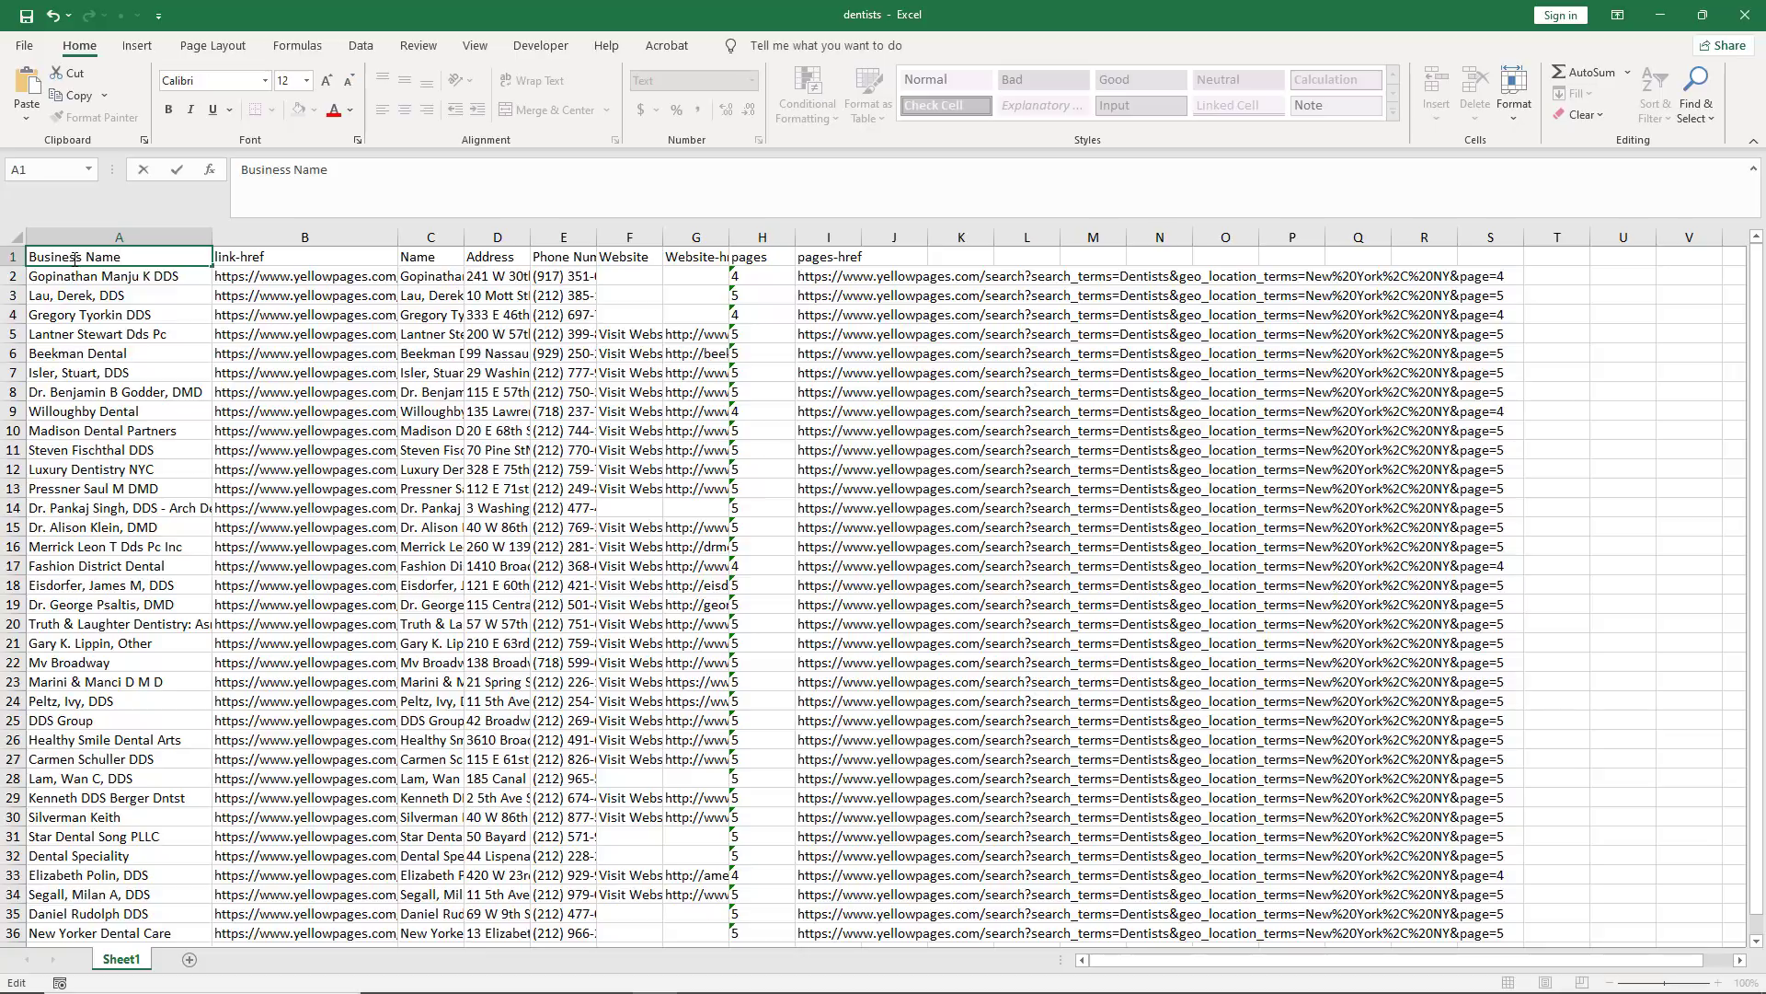
{"action": "left_click", "coordinate": [273, 276]}
Step: Delete the link-href column and the duplicate Name column beside Business Name
{"action": "left_click", "coordinate": [271, 237]}
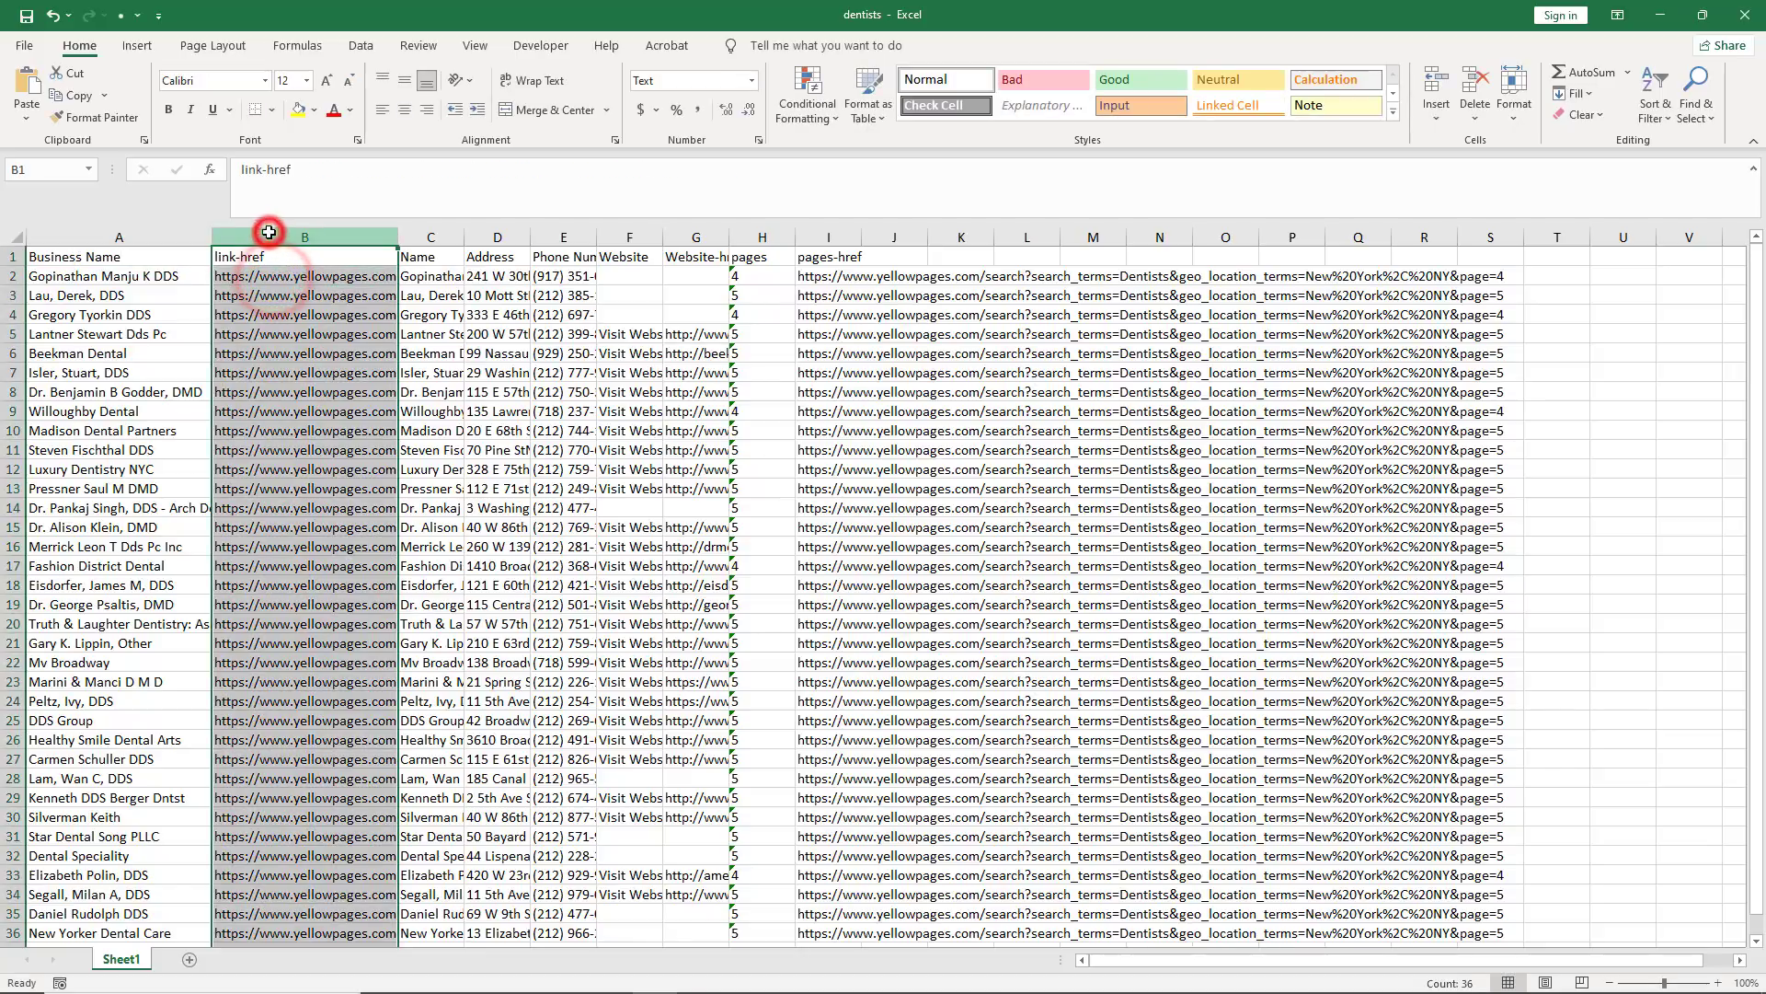
{"action": "right_click", "coordinate": [271, 237]}
{"action": "left_click", "coordinate": [320, 411]}
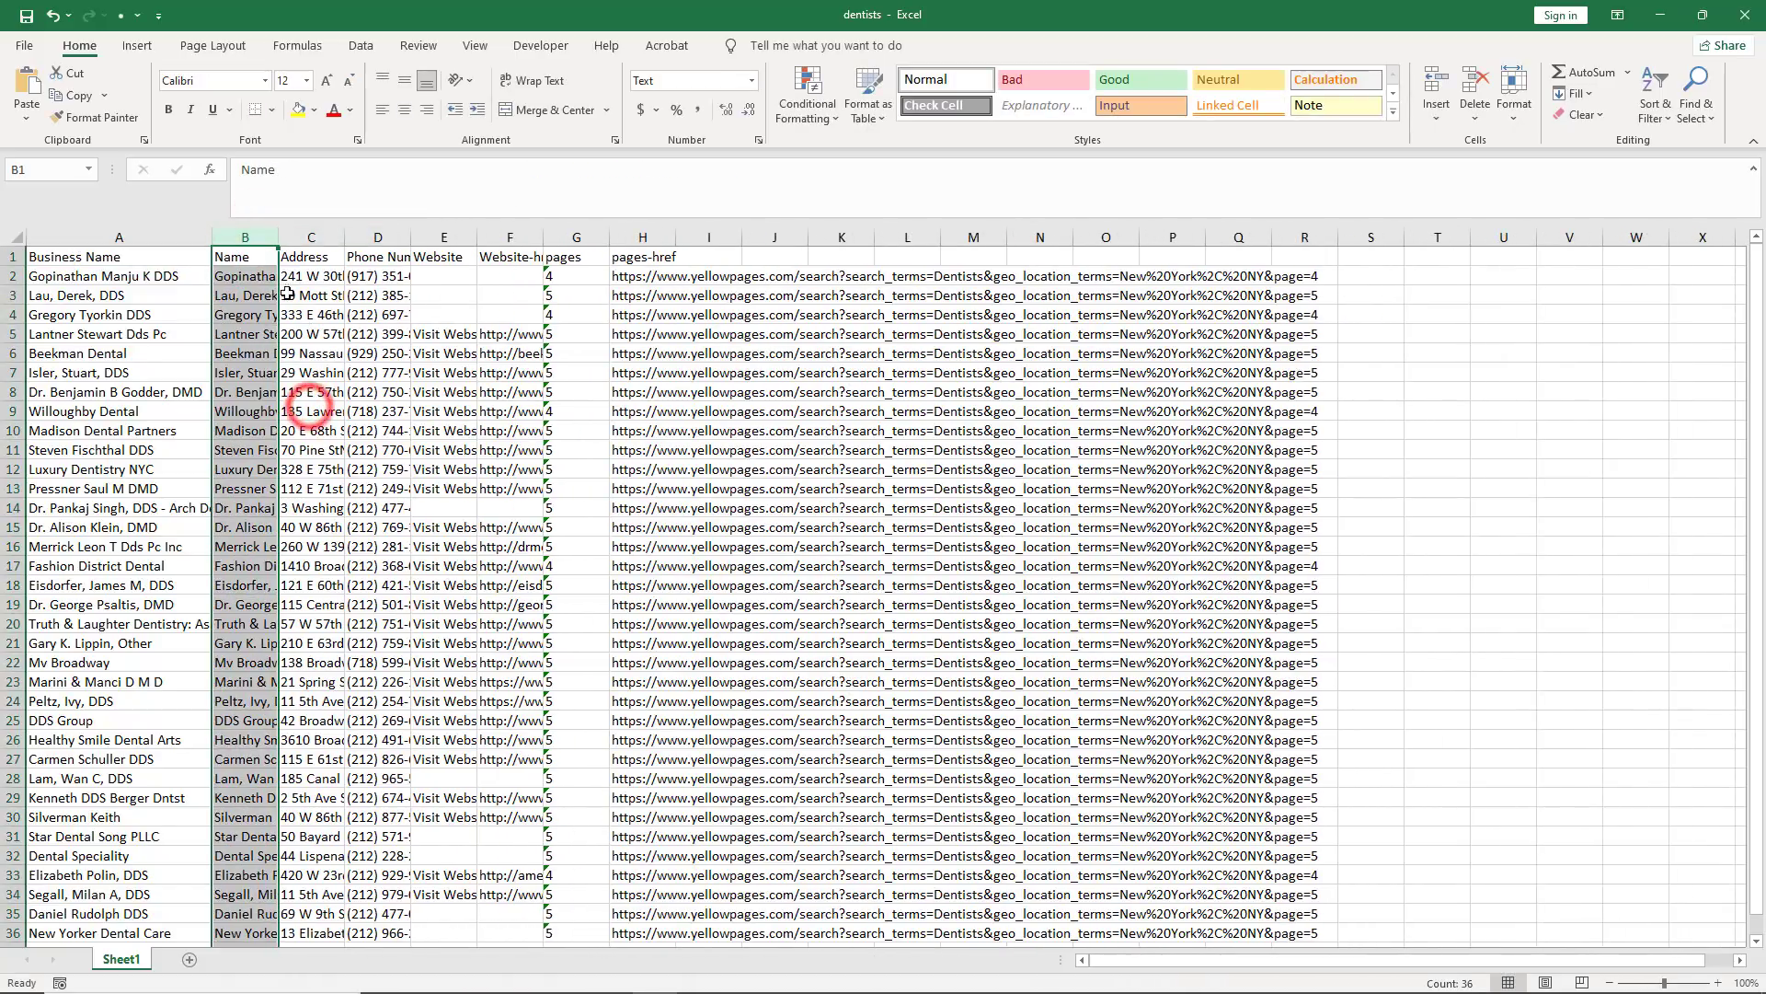
{"action": "left_click_drag", "start_coordinate": [278, 237], "coordinate": [527, 239]}
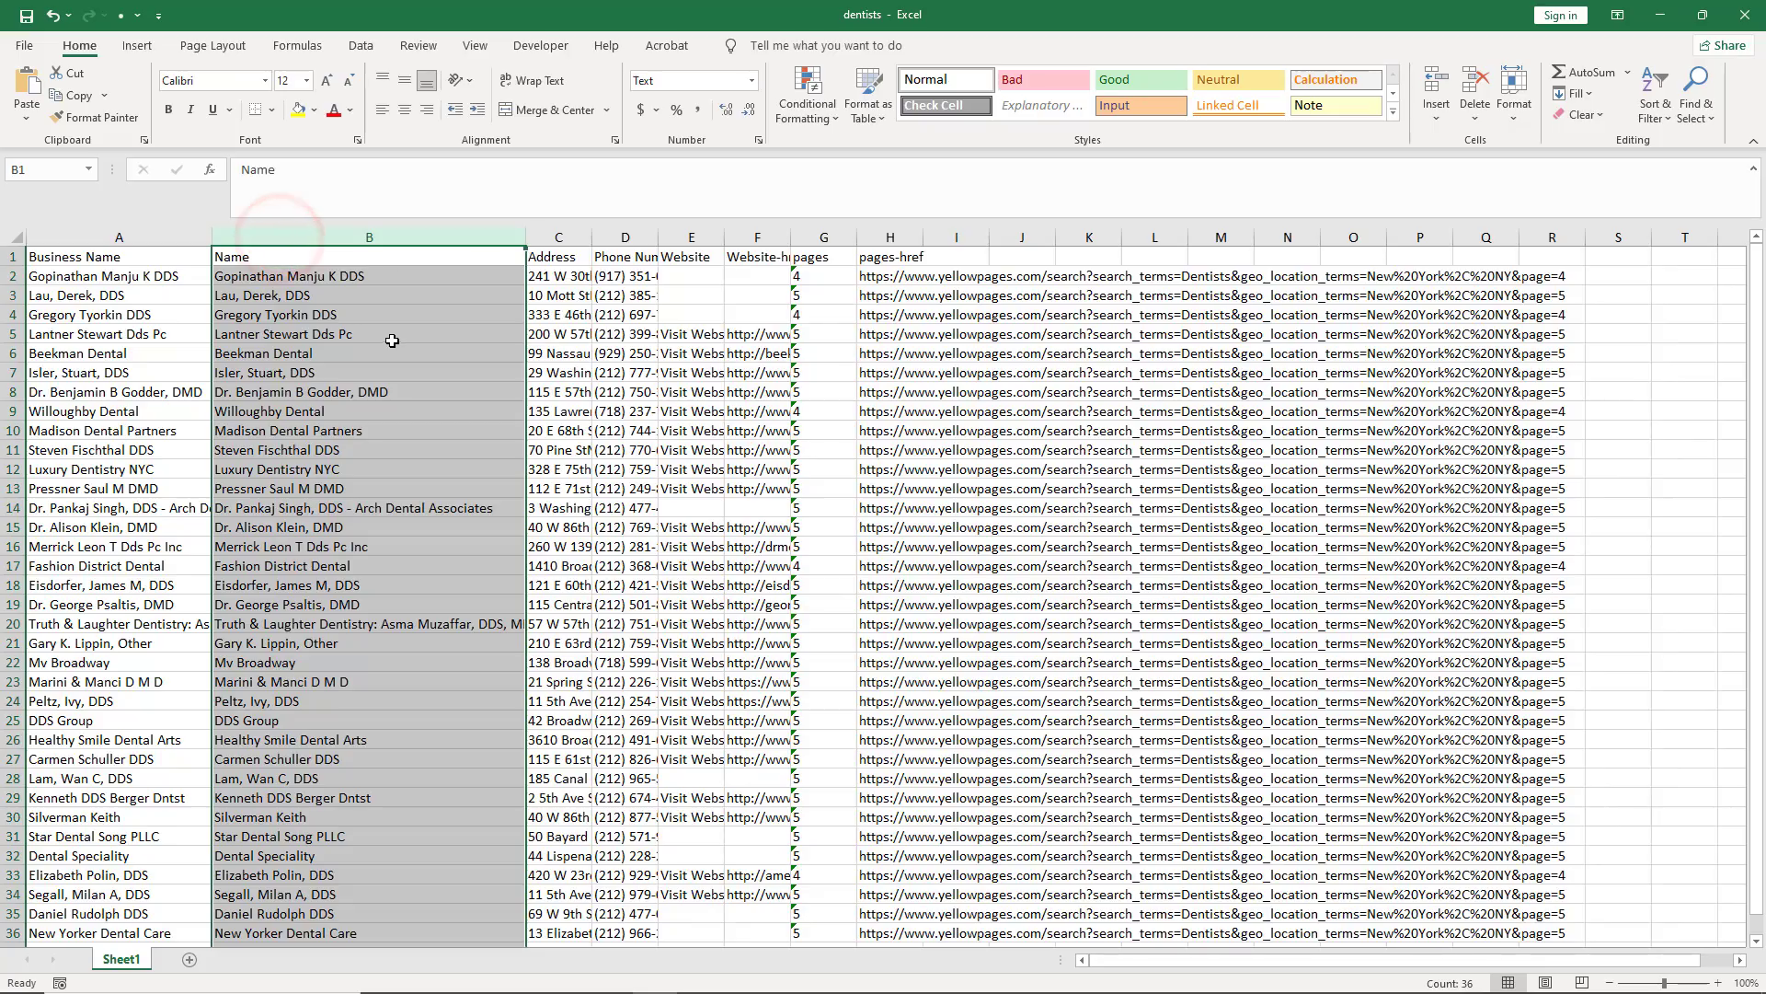
{"action": "left_click", "coordinate": [393, 340]}
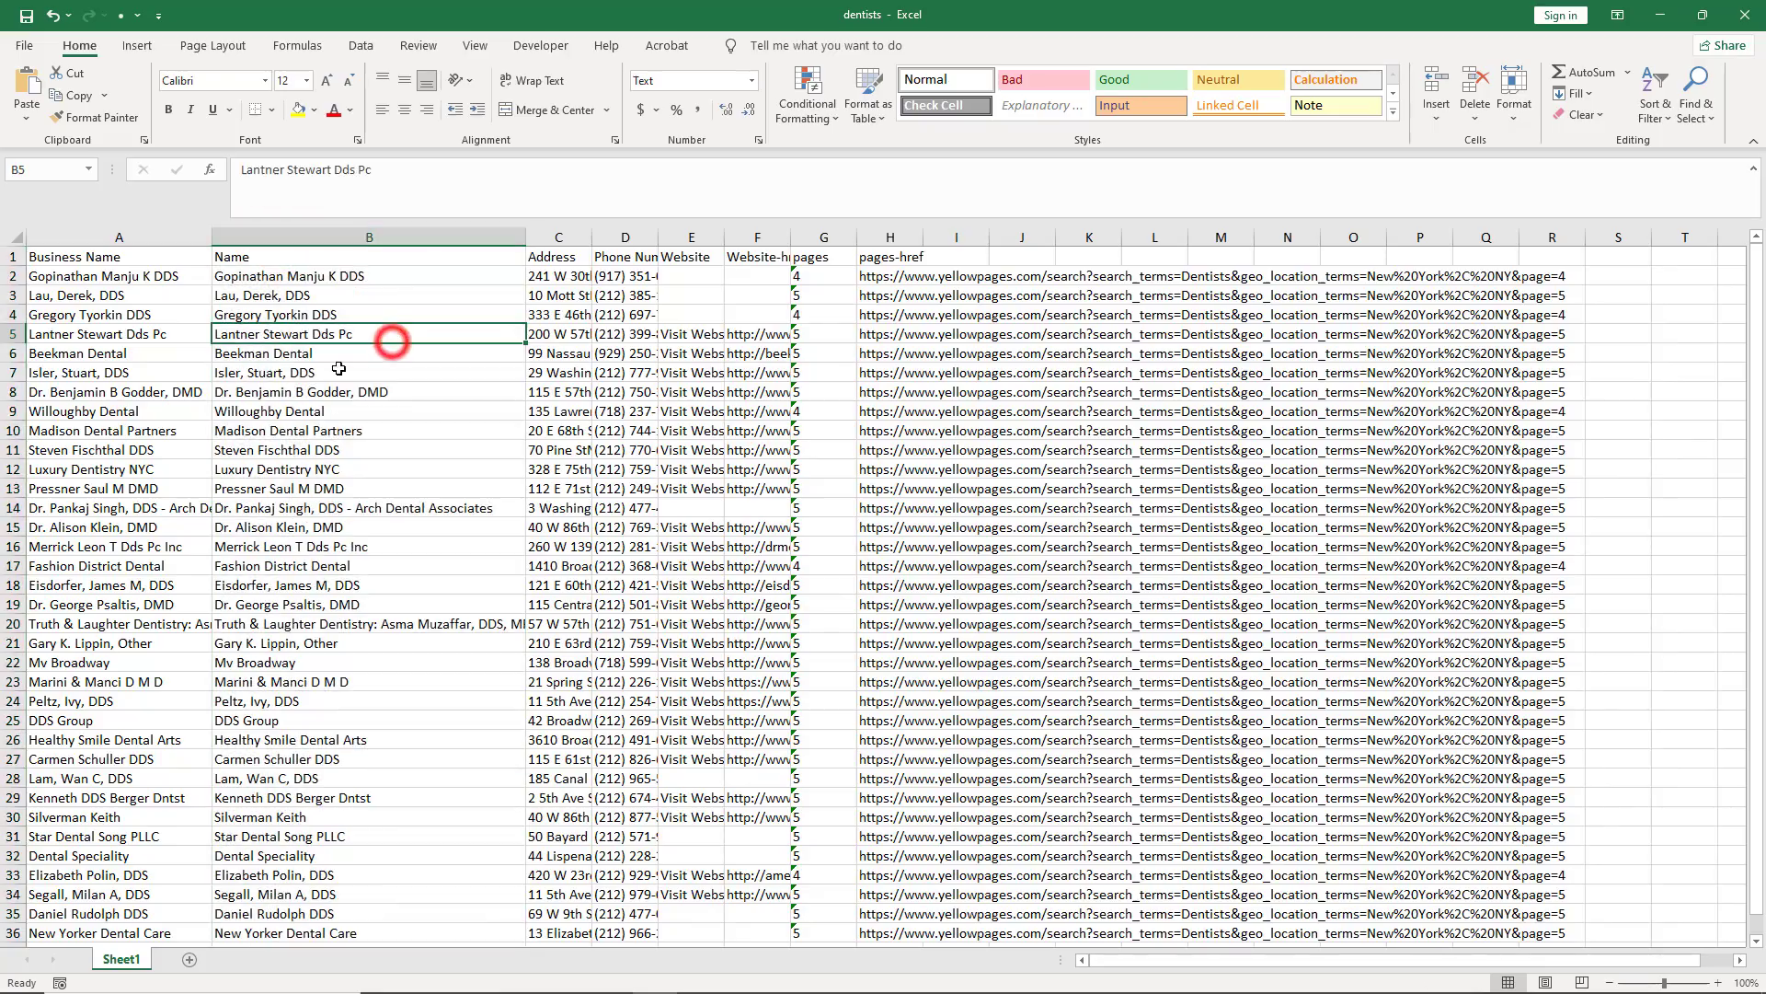
{"action": "right_click", "coordinate": [284, 237]}
{"action": "left_click", "coordinate": [339, 414]}
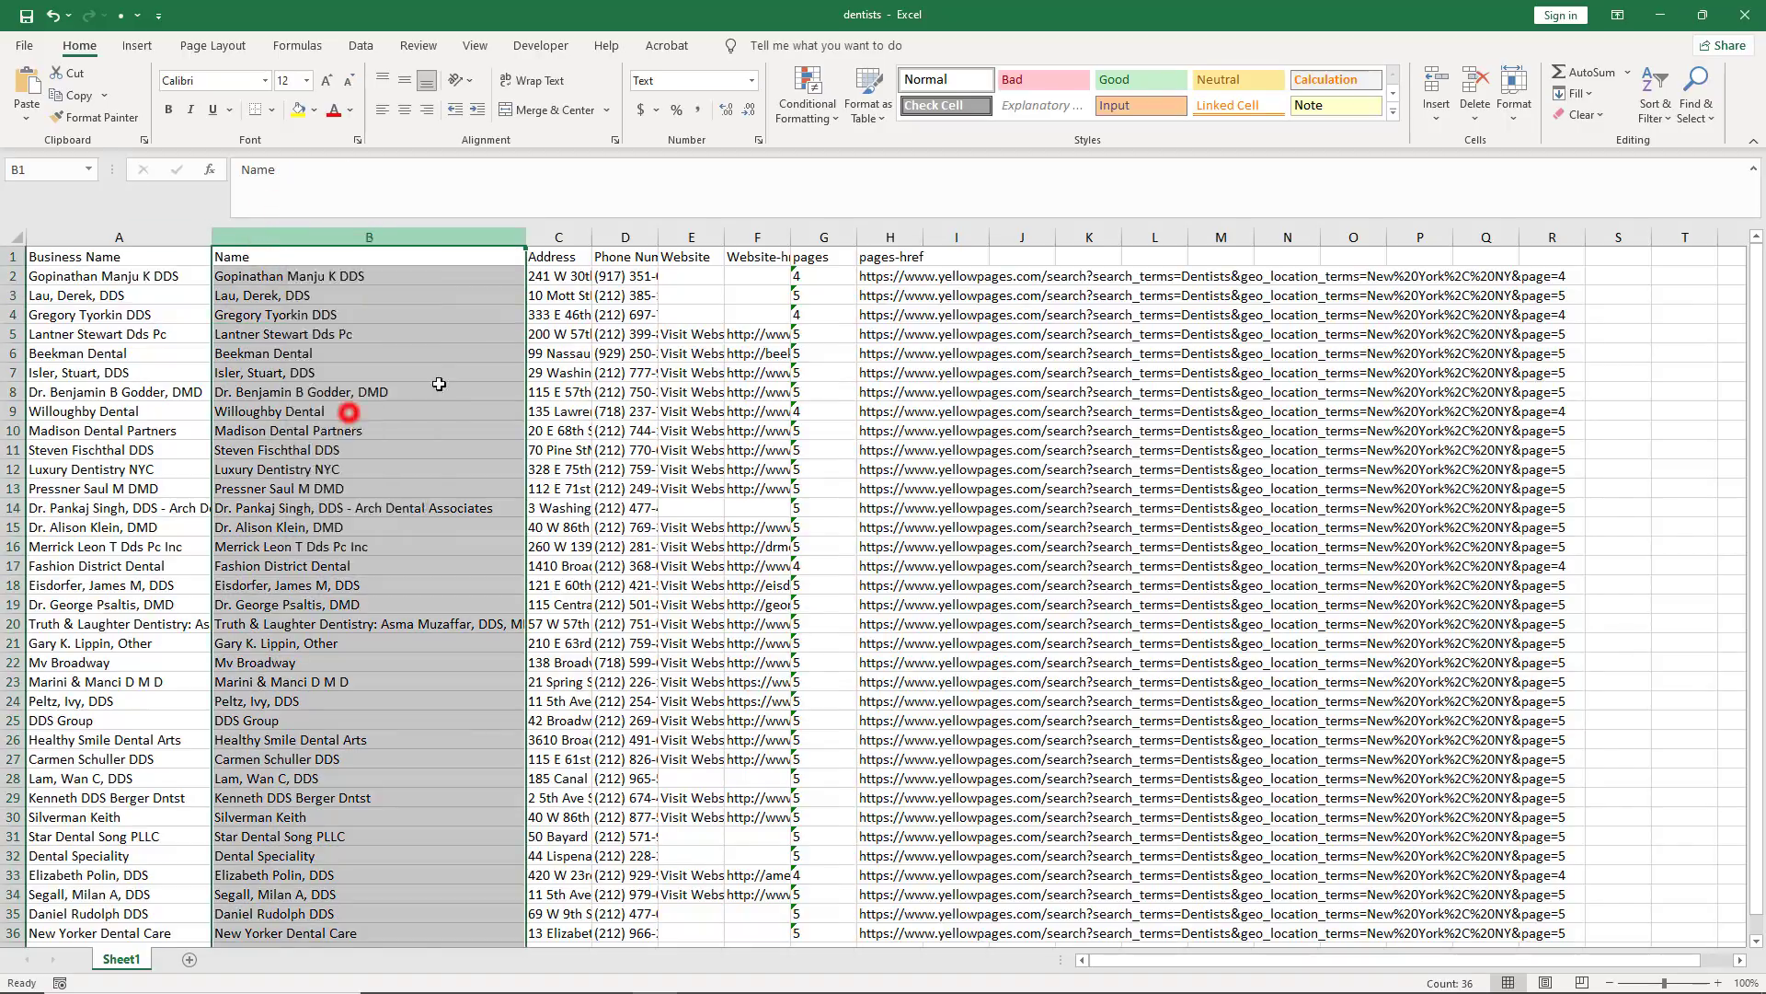
Step: Widen the Address and Phone Number columns to show their contents, and delete the Website column holding only link text
{"action": "left_click_drag", "start_coordinate": [278, 238], "coordinate": [766, 293]}
{"action": "left_click", "coordinate": [471, 326]}
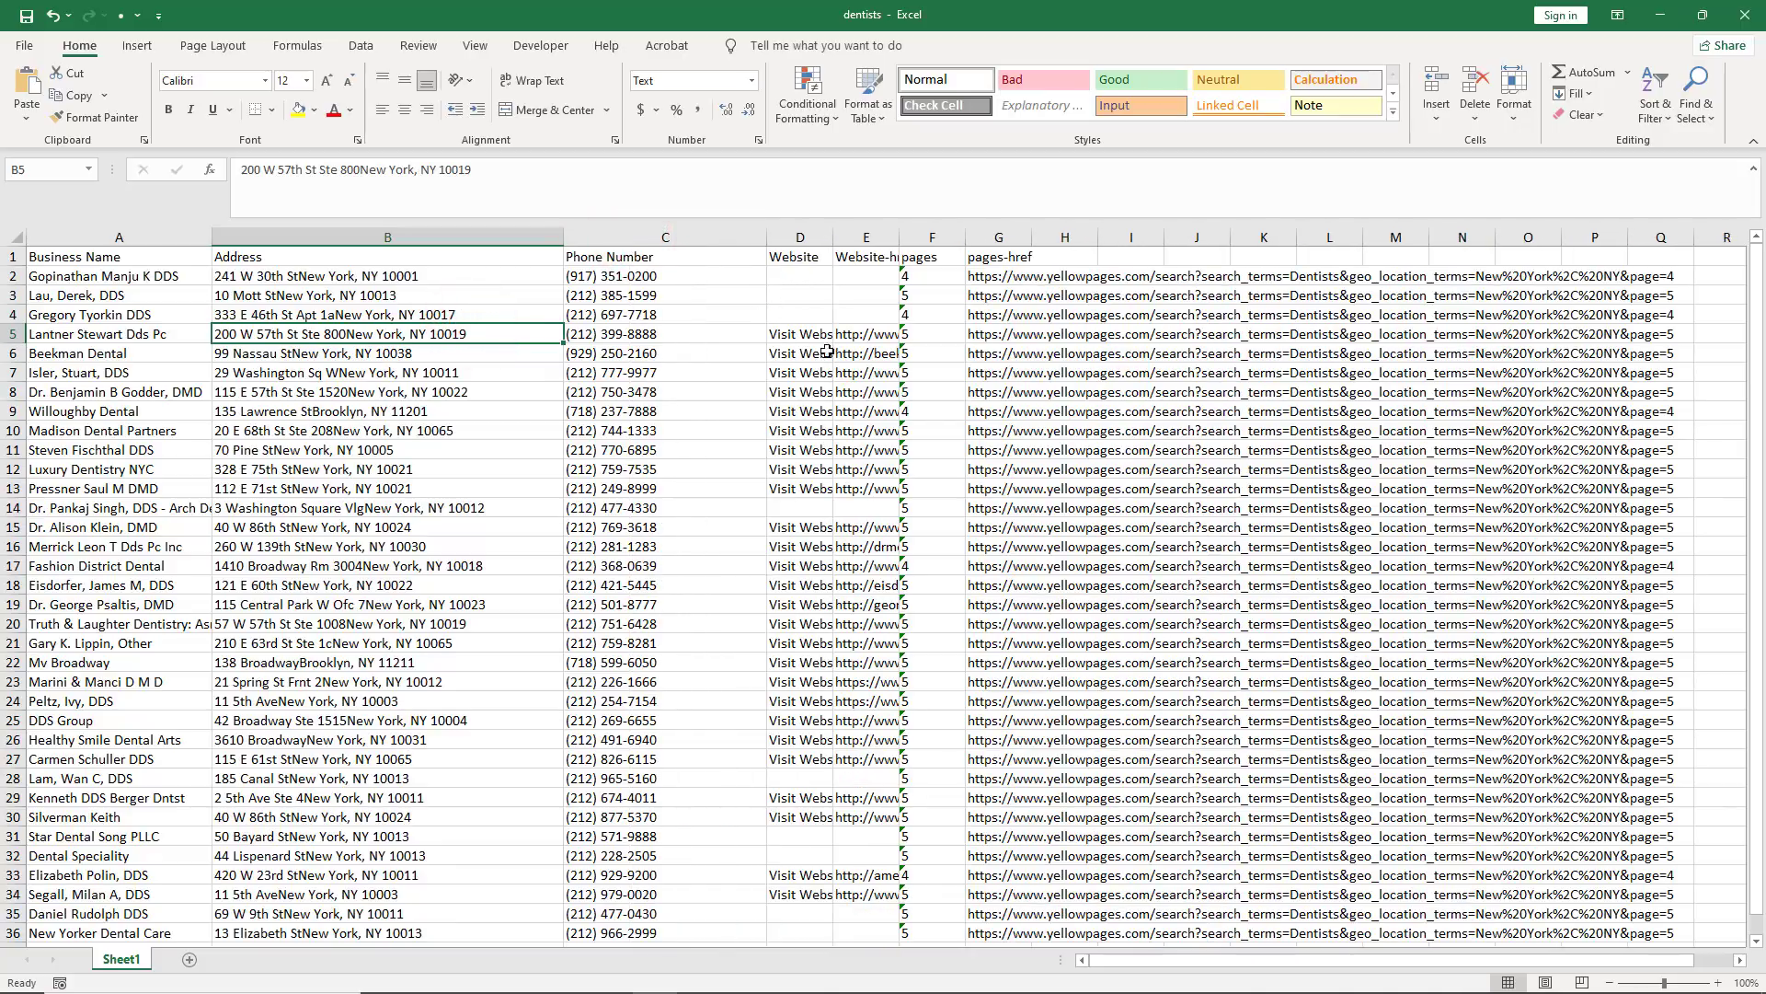
{"action": "left_click", "coordinate": [854, 390]}
{"action": "left_click", "coordinate": [797, 238]}
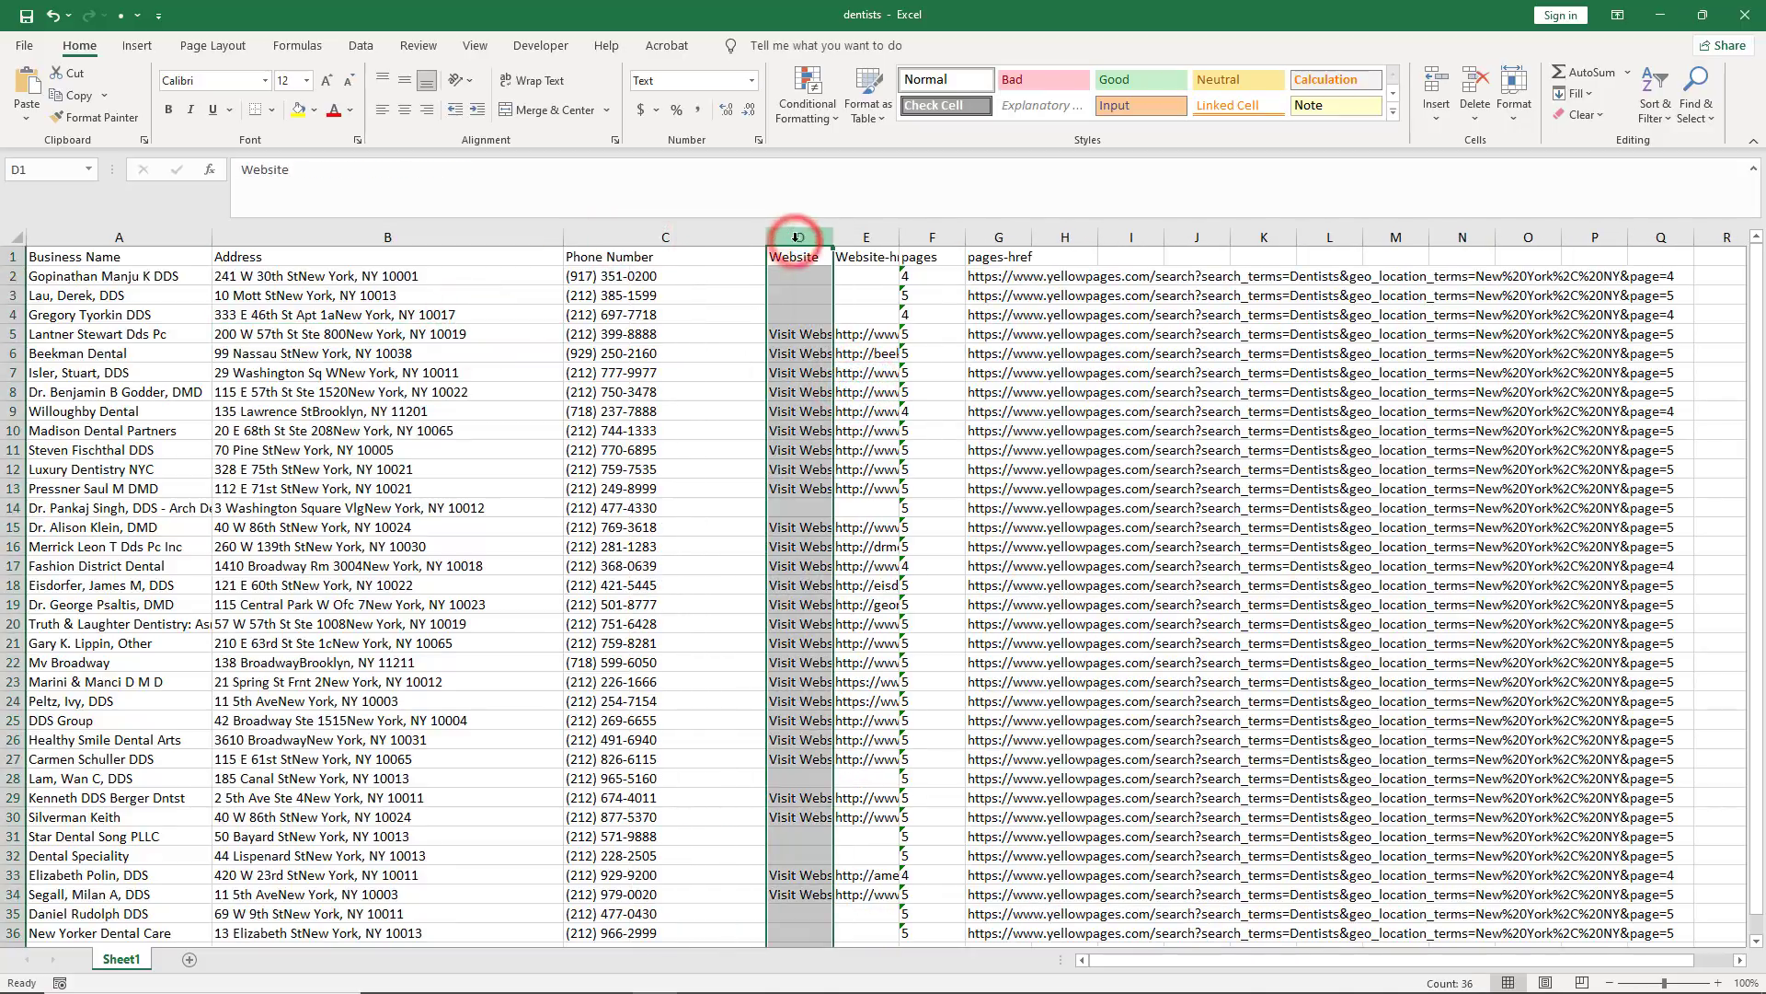
{"action": "right_click", "coordinate": [797, 238]}
{"action": "left_click", "coordinate": [844, 412]}
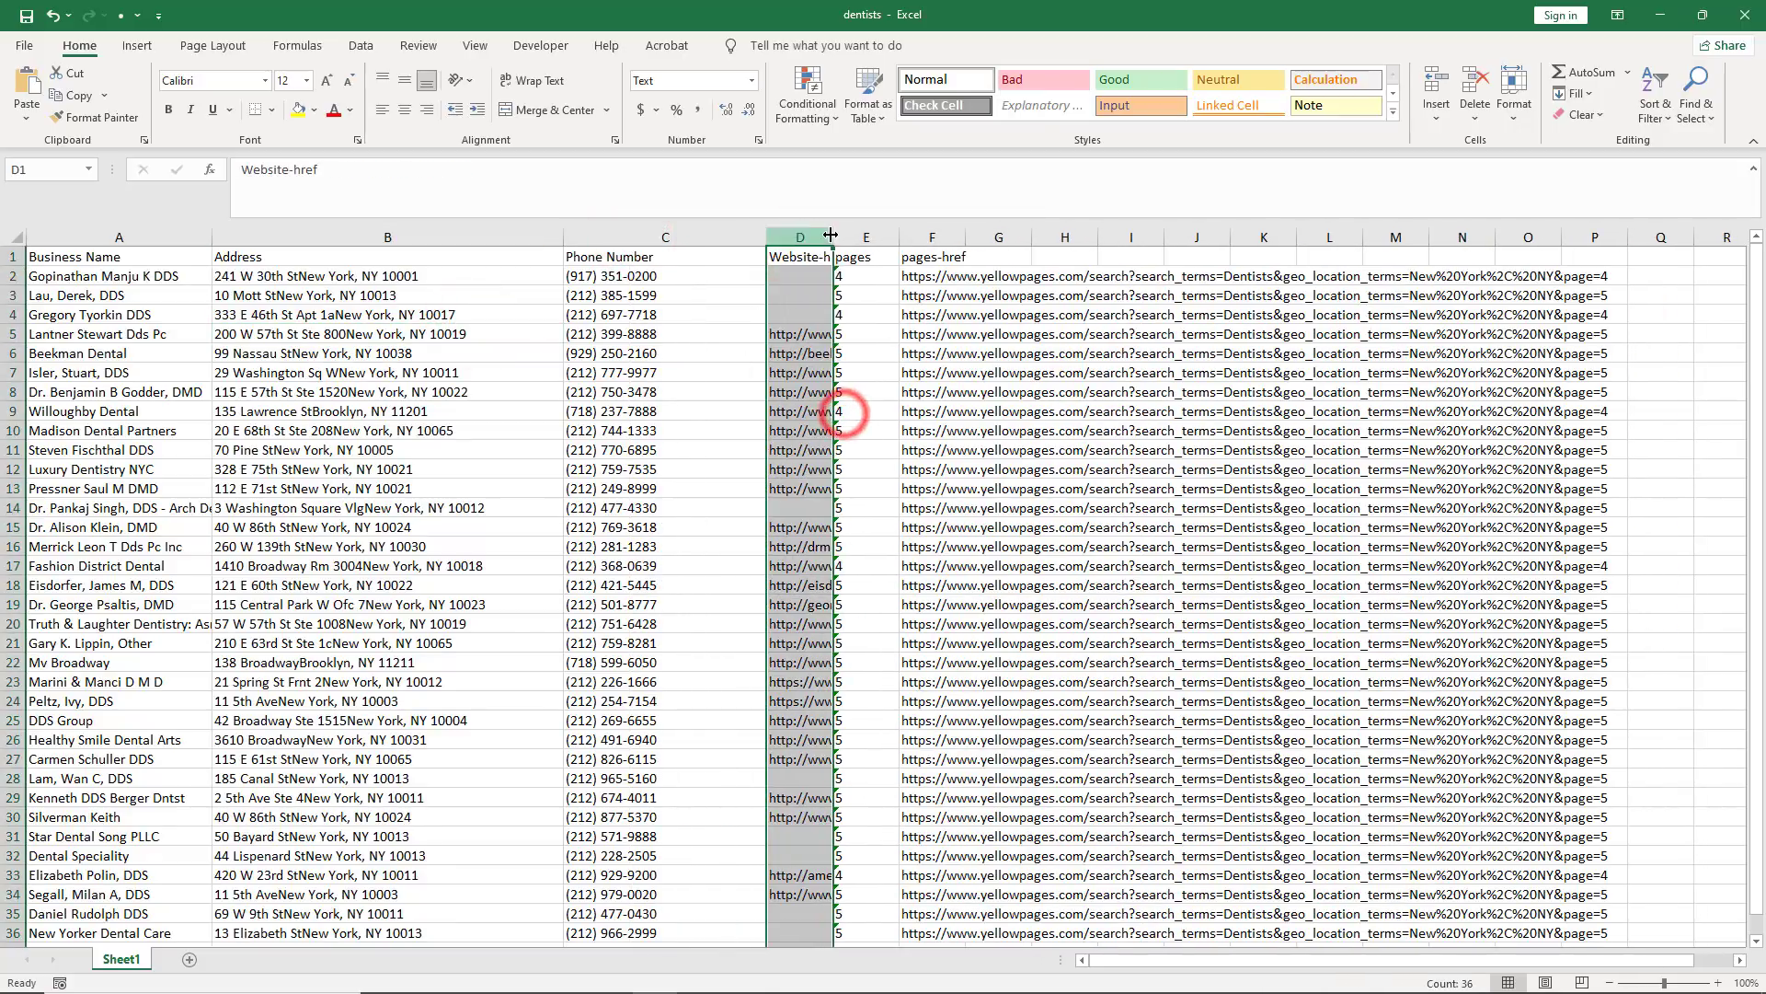
Step: Widen the Website-href column to show its links and rename its header in D1 to Website
{"action": "left_click_drag", "start_coordinate": [830, 235], "coordinate": [960, 238]}
{"action": "left_click", "coordinate": [877, 319]}
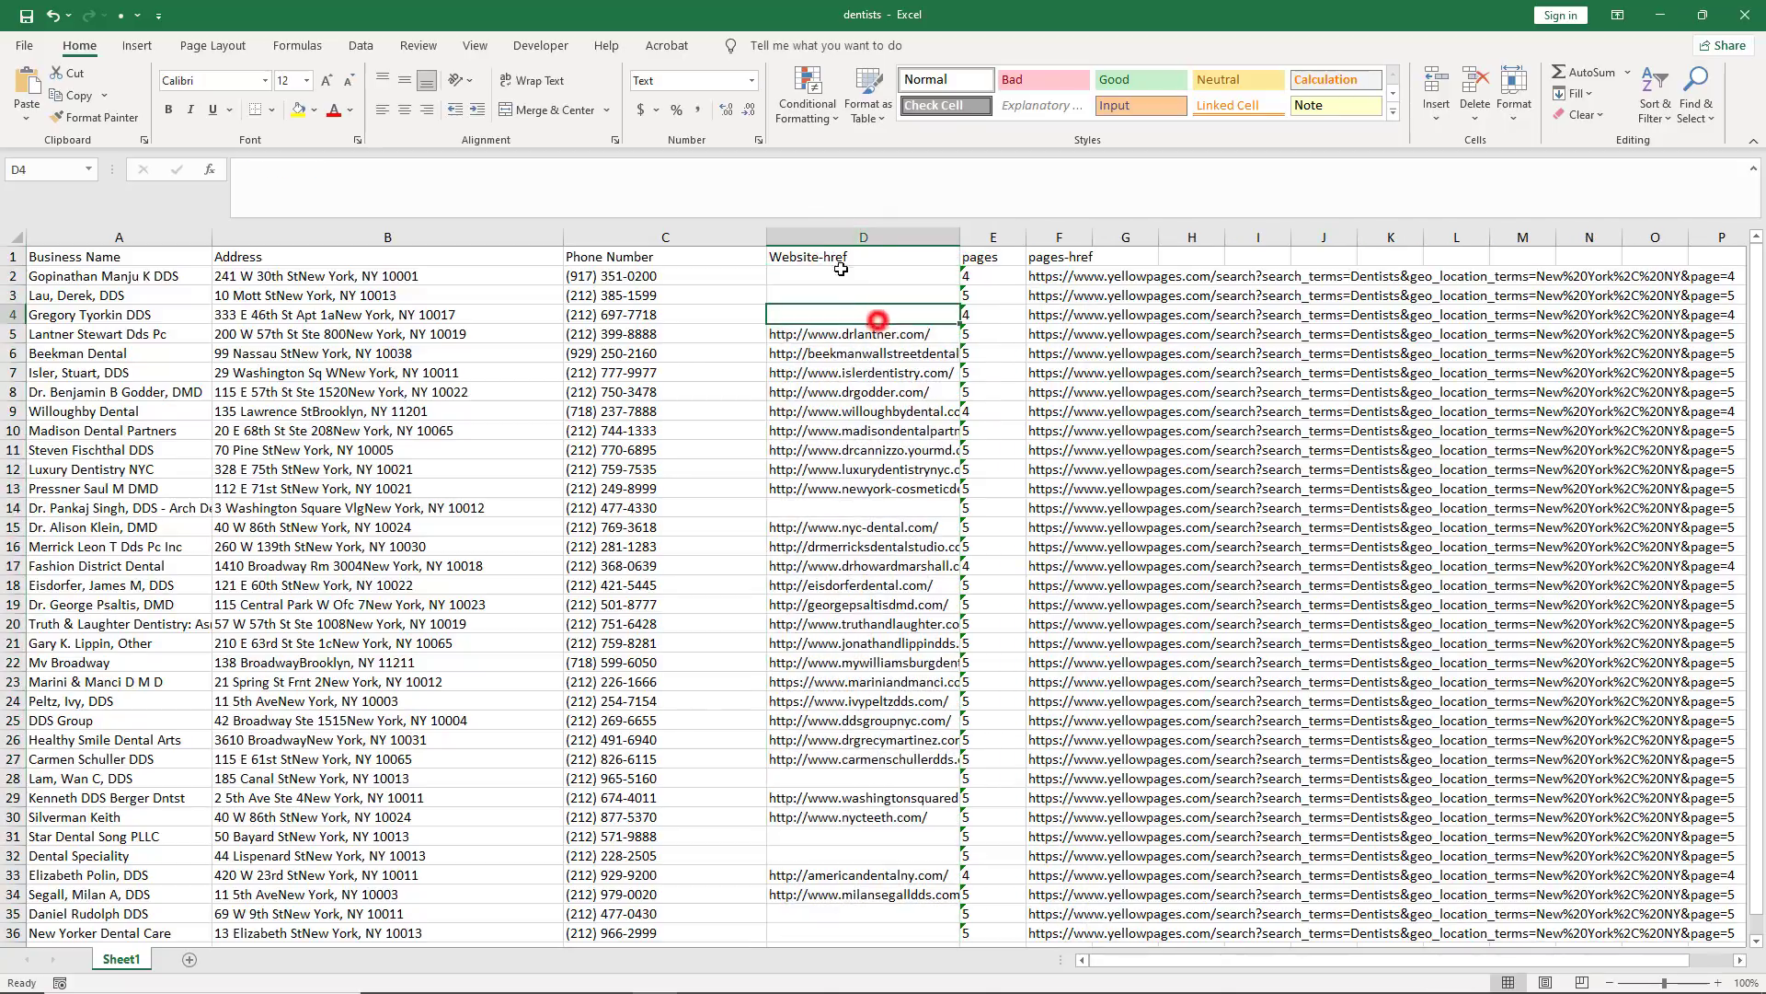
{"action": "left_click", "coordinate": [841, 263]}
{"action": "left_click_drag", "start_coordinate": [317, 170], "coordinate": [289, 174]}
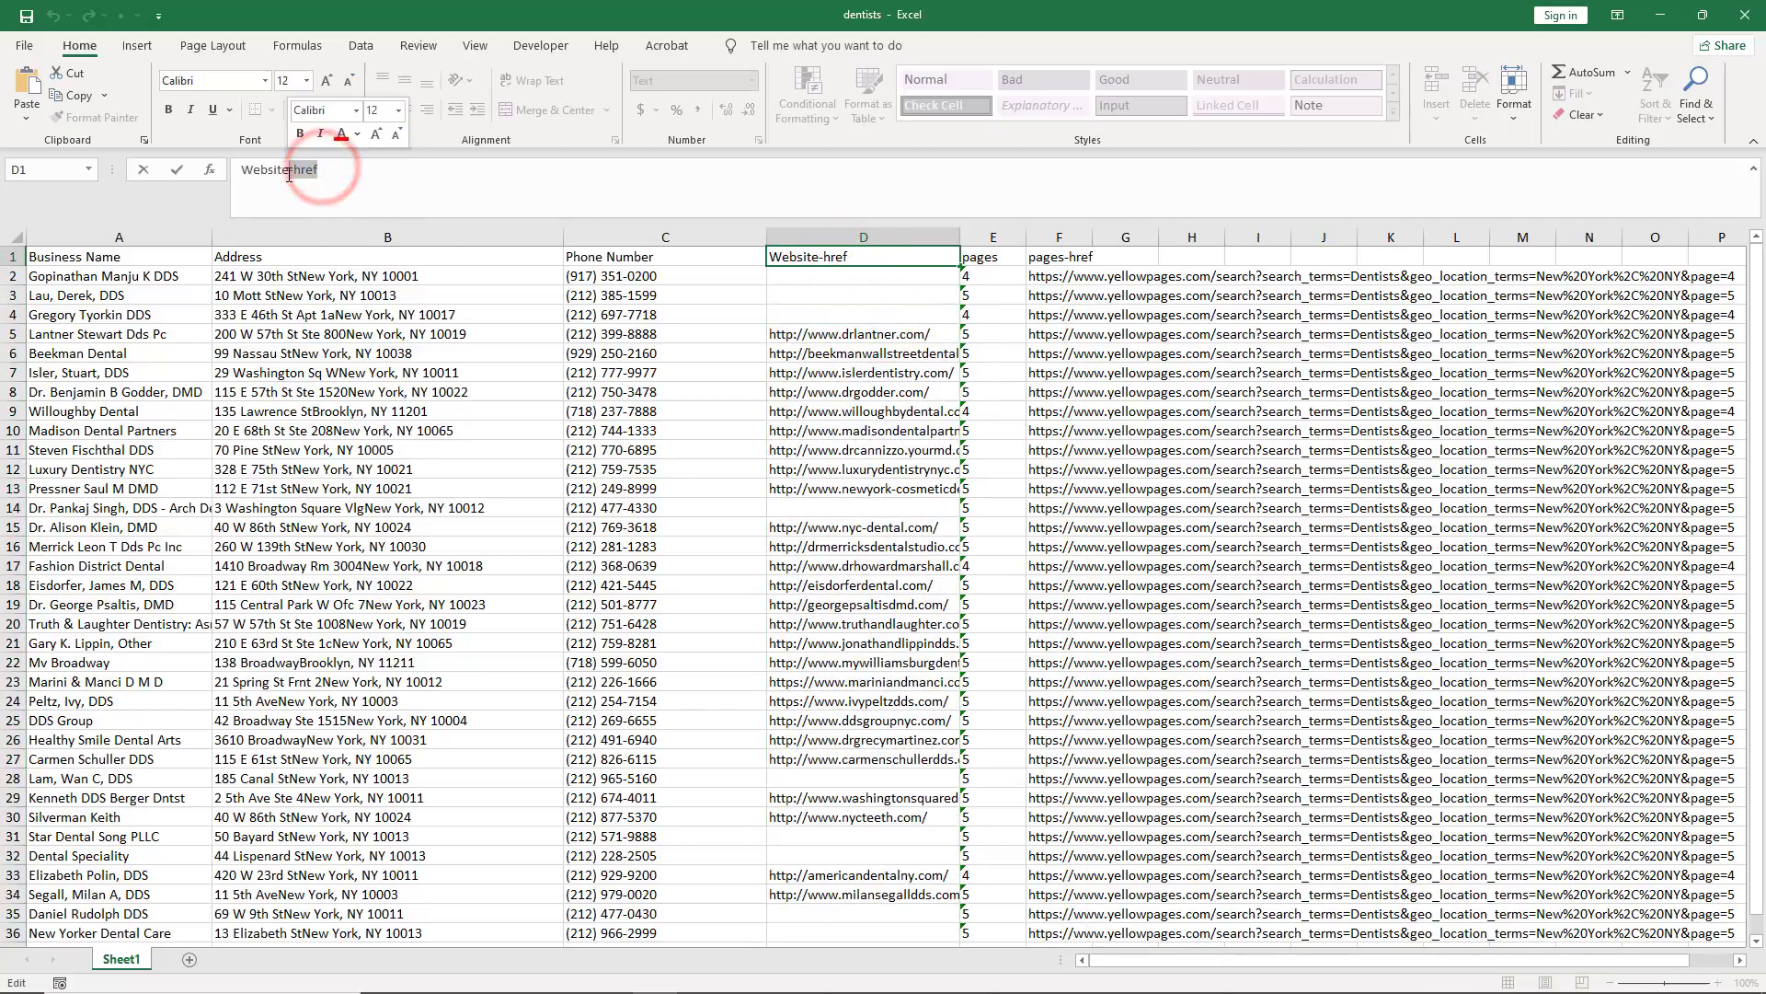
{"action": "key", "text": "BackSpace"}
{"action": "left_click", "coordinate": [782, 682]}
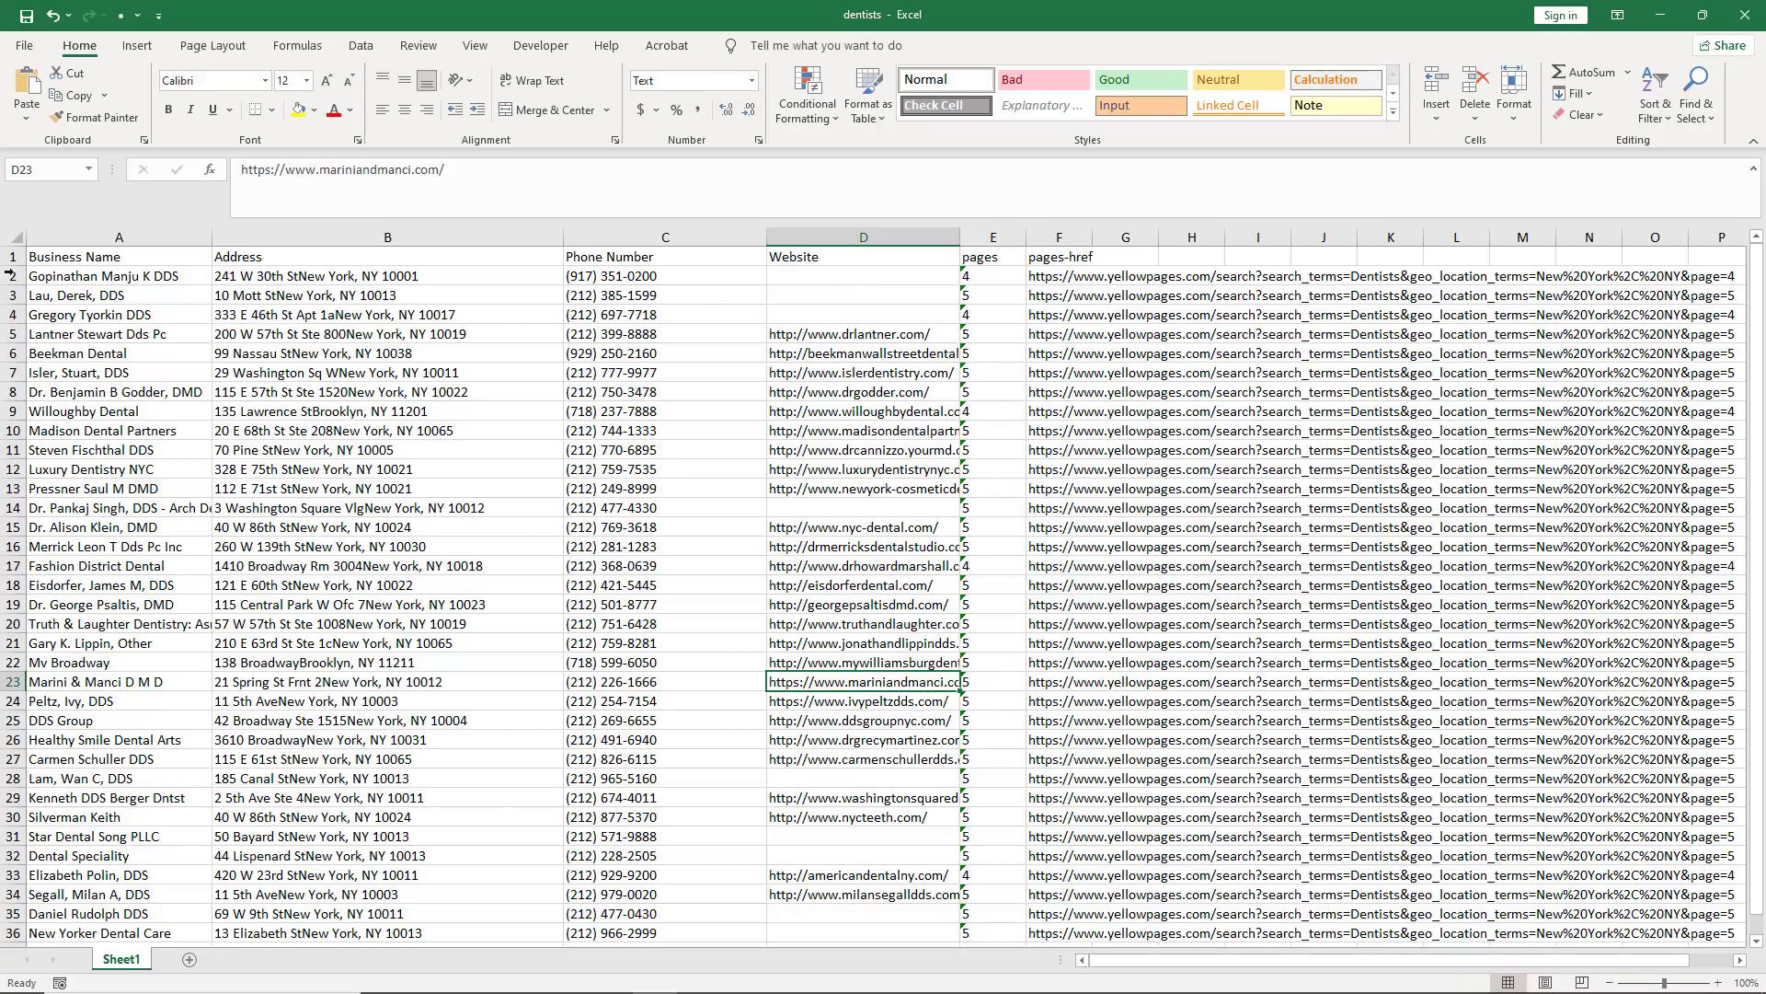
Step: Delete rows 2 to 4 and row 11, which have no website
{"action": "left_click_drag", "start_coordinate": [5, 276], "coordinate": [11, 305]}
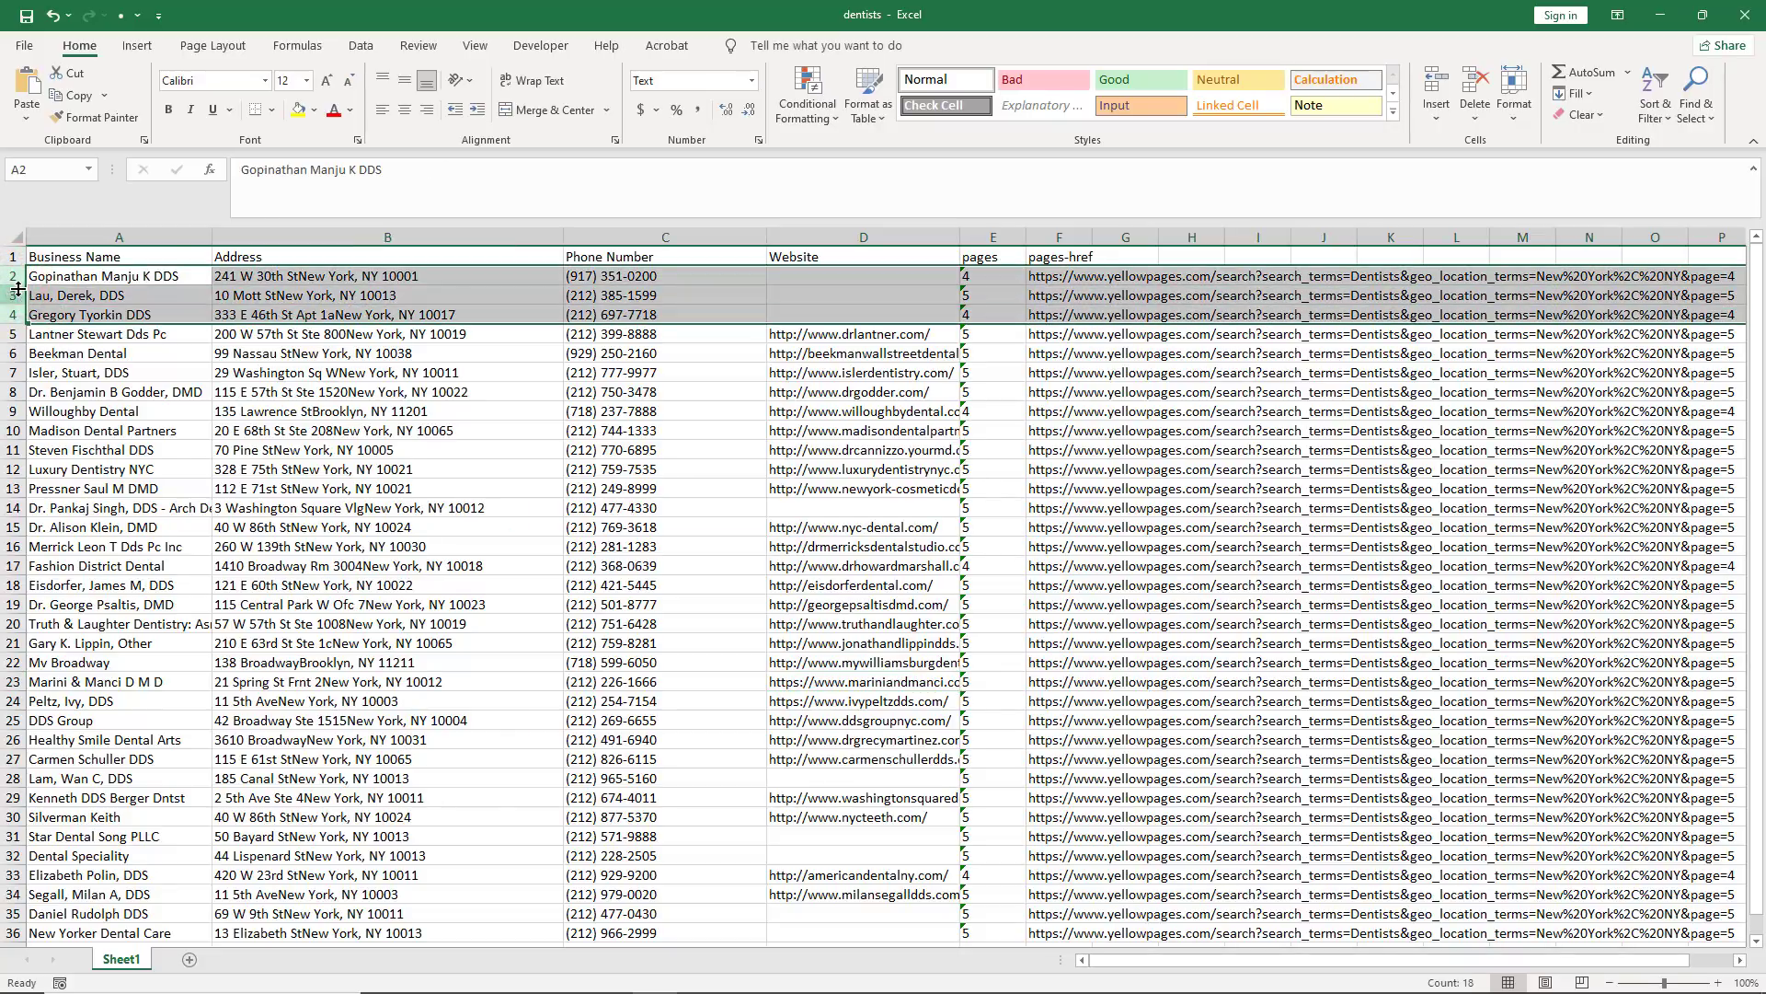
{"action": "right_click", "coordinate": [18, 289]}
{"action": "left_click", "coordinate": [78, 471]}
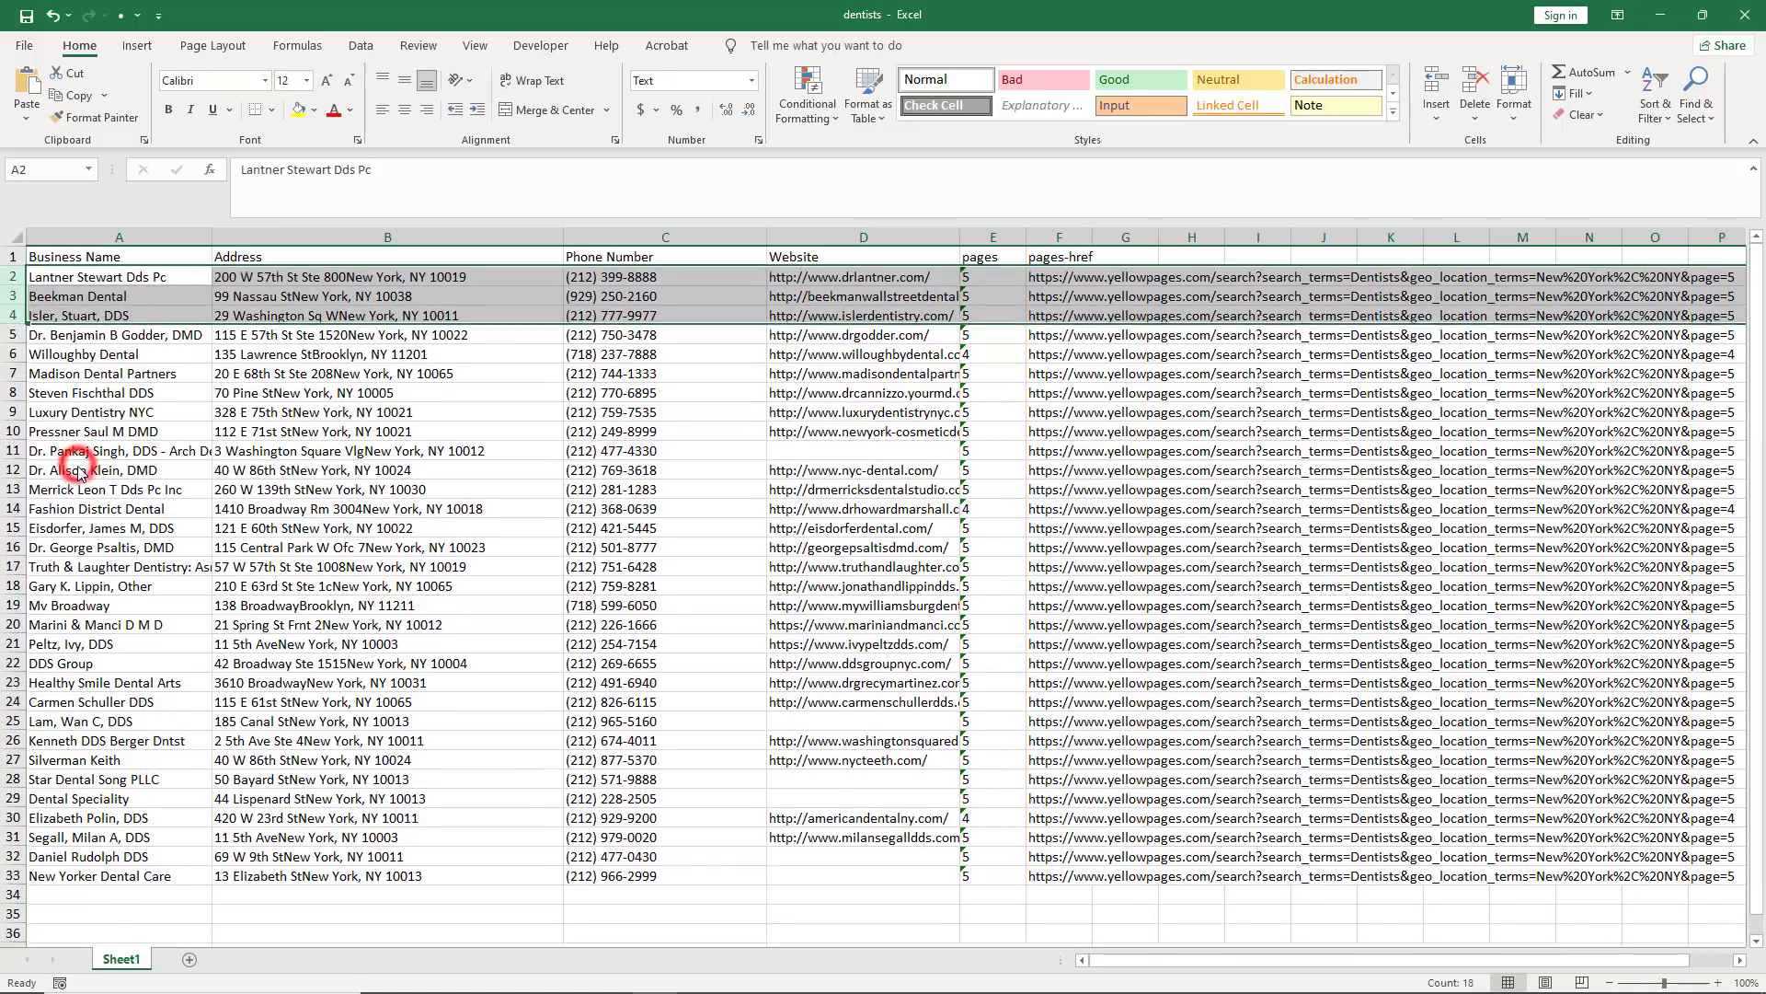
{"action": "left_click", "coordinate": [741, 455]}
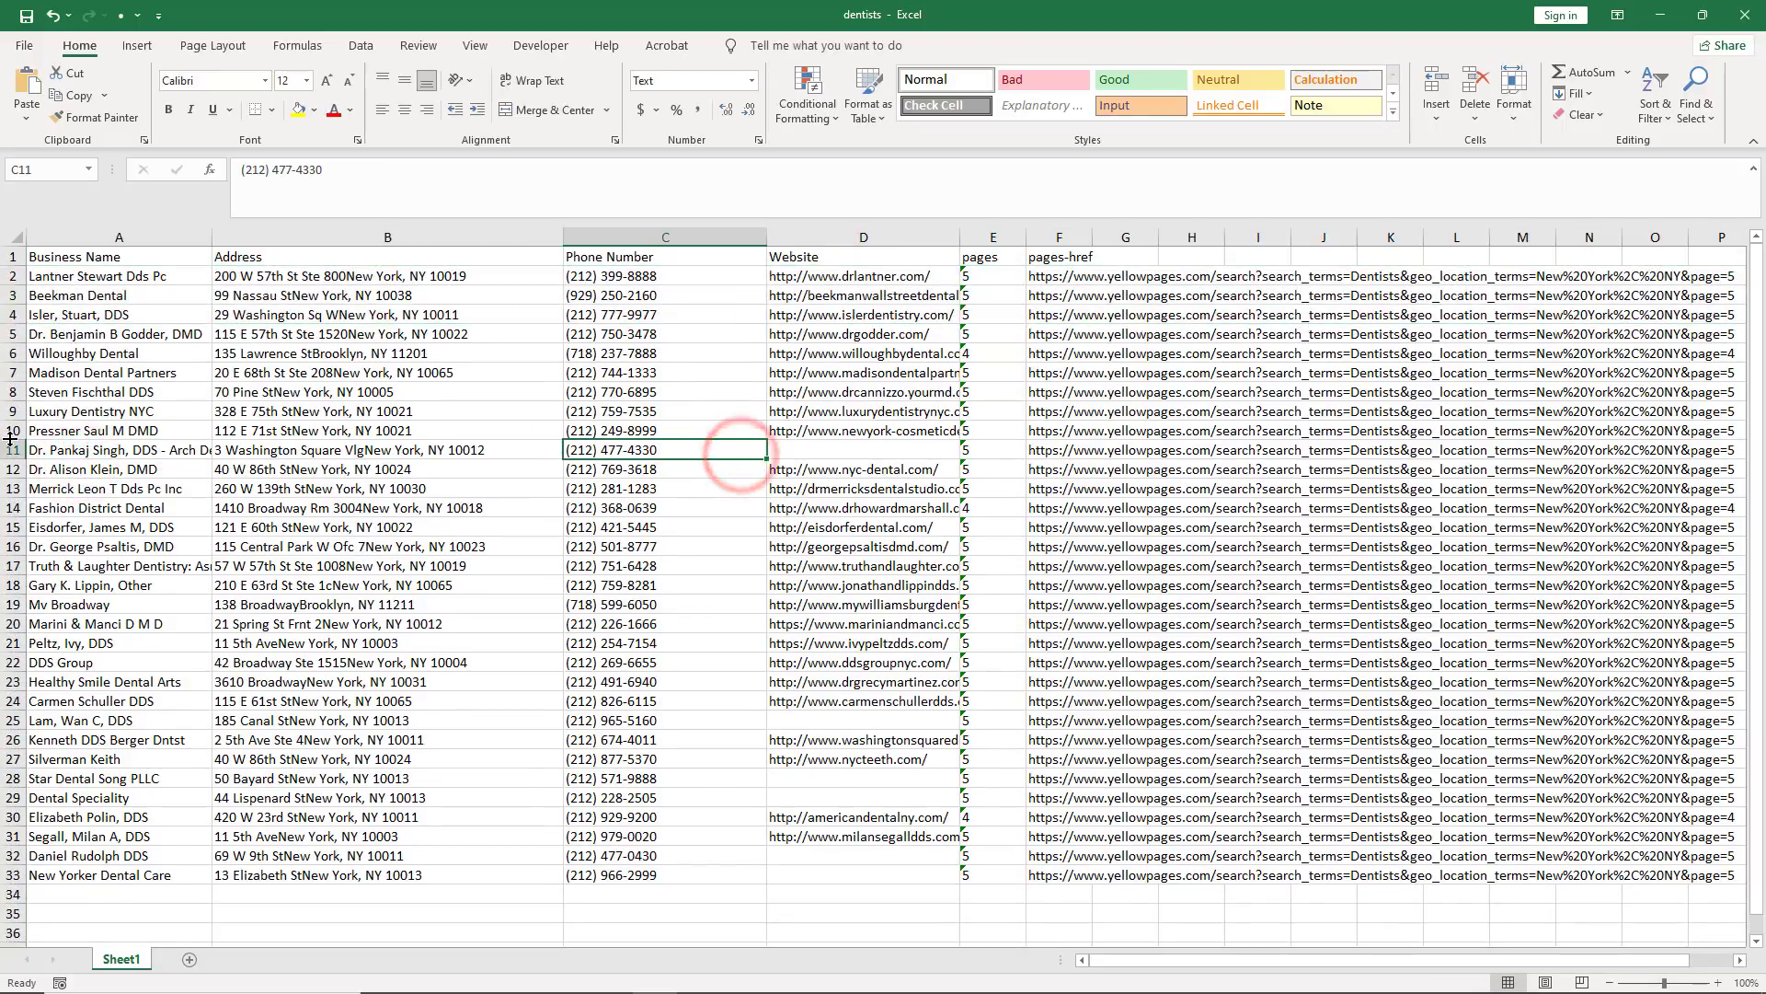
{"action": "right_click", "coordinate": [14, 449]}
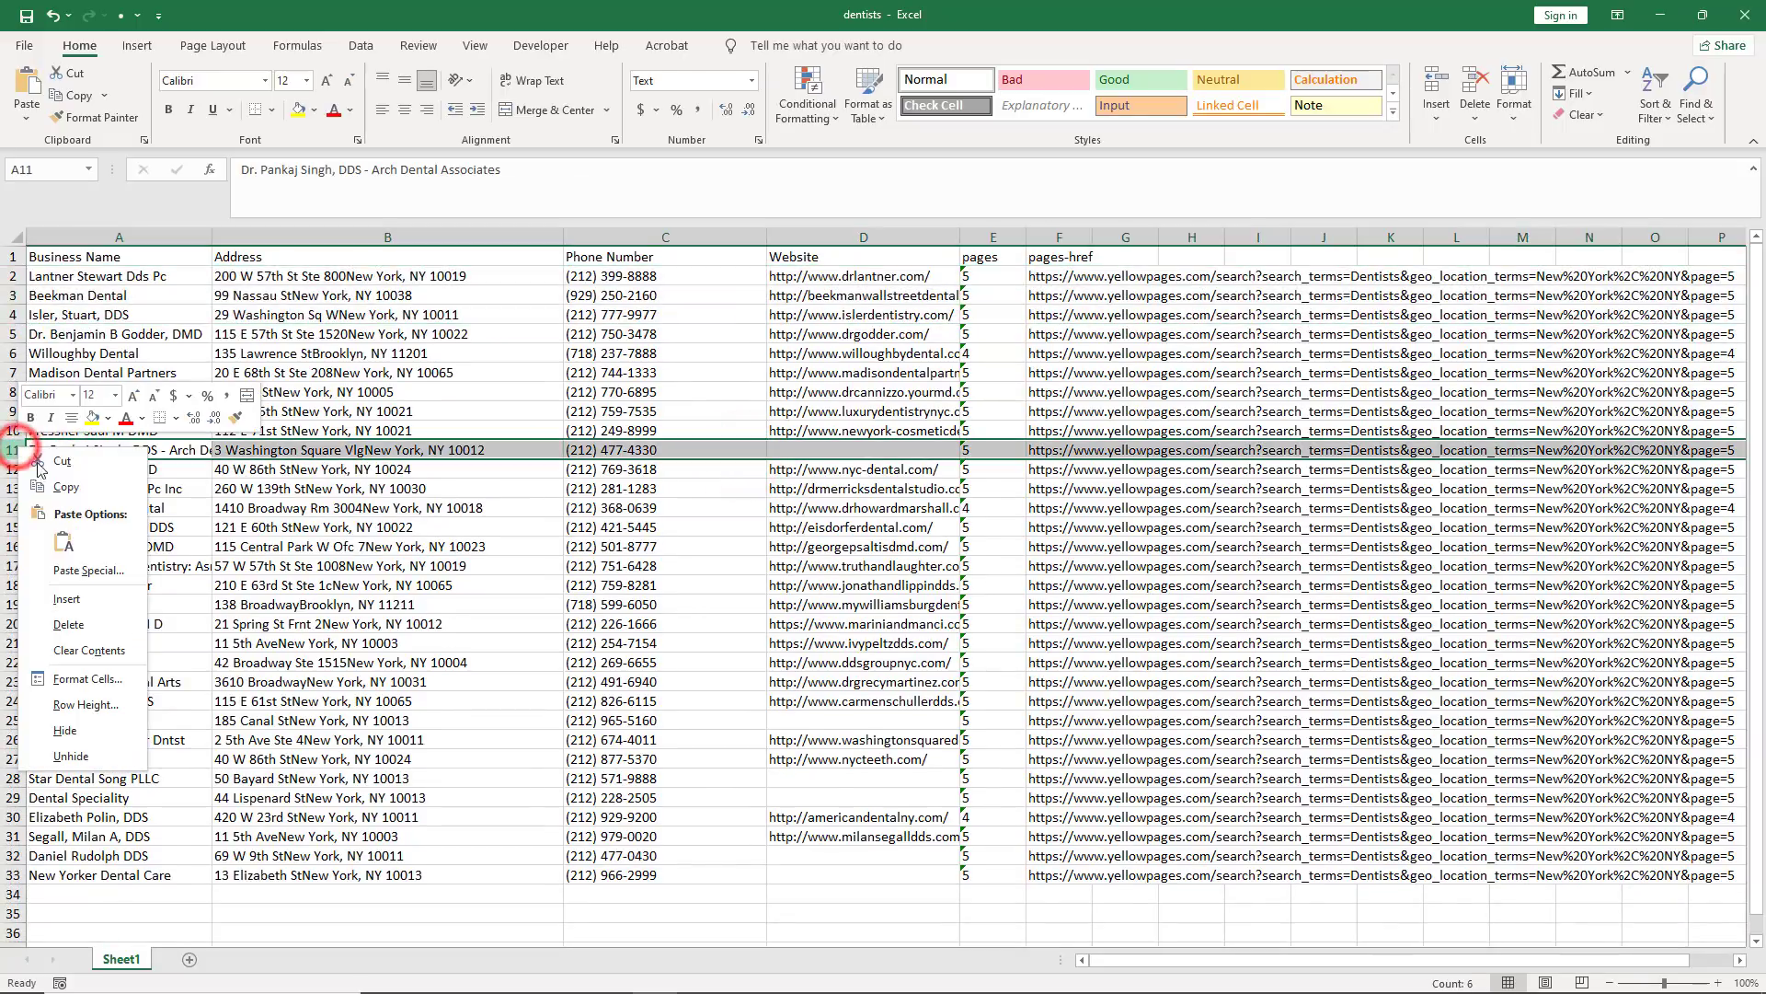
{"action": "left_click", "coordinate": [66, 620]}
Step: Delete row 24 and the two adjacent rows 26 and 27, which lack a website
{"action": "scroll", "coordinate": [690, 690], "scroll_direction": "up", "scroll_amount": 1, "text": "ctrl"}
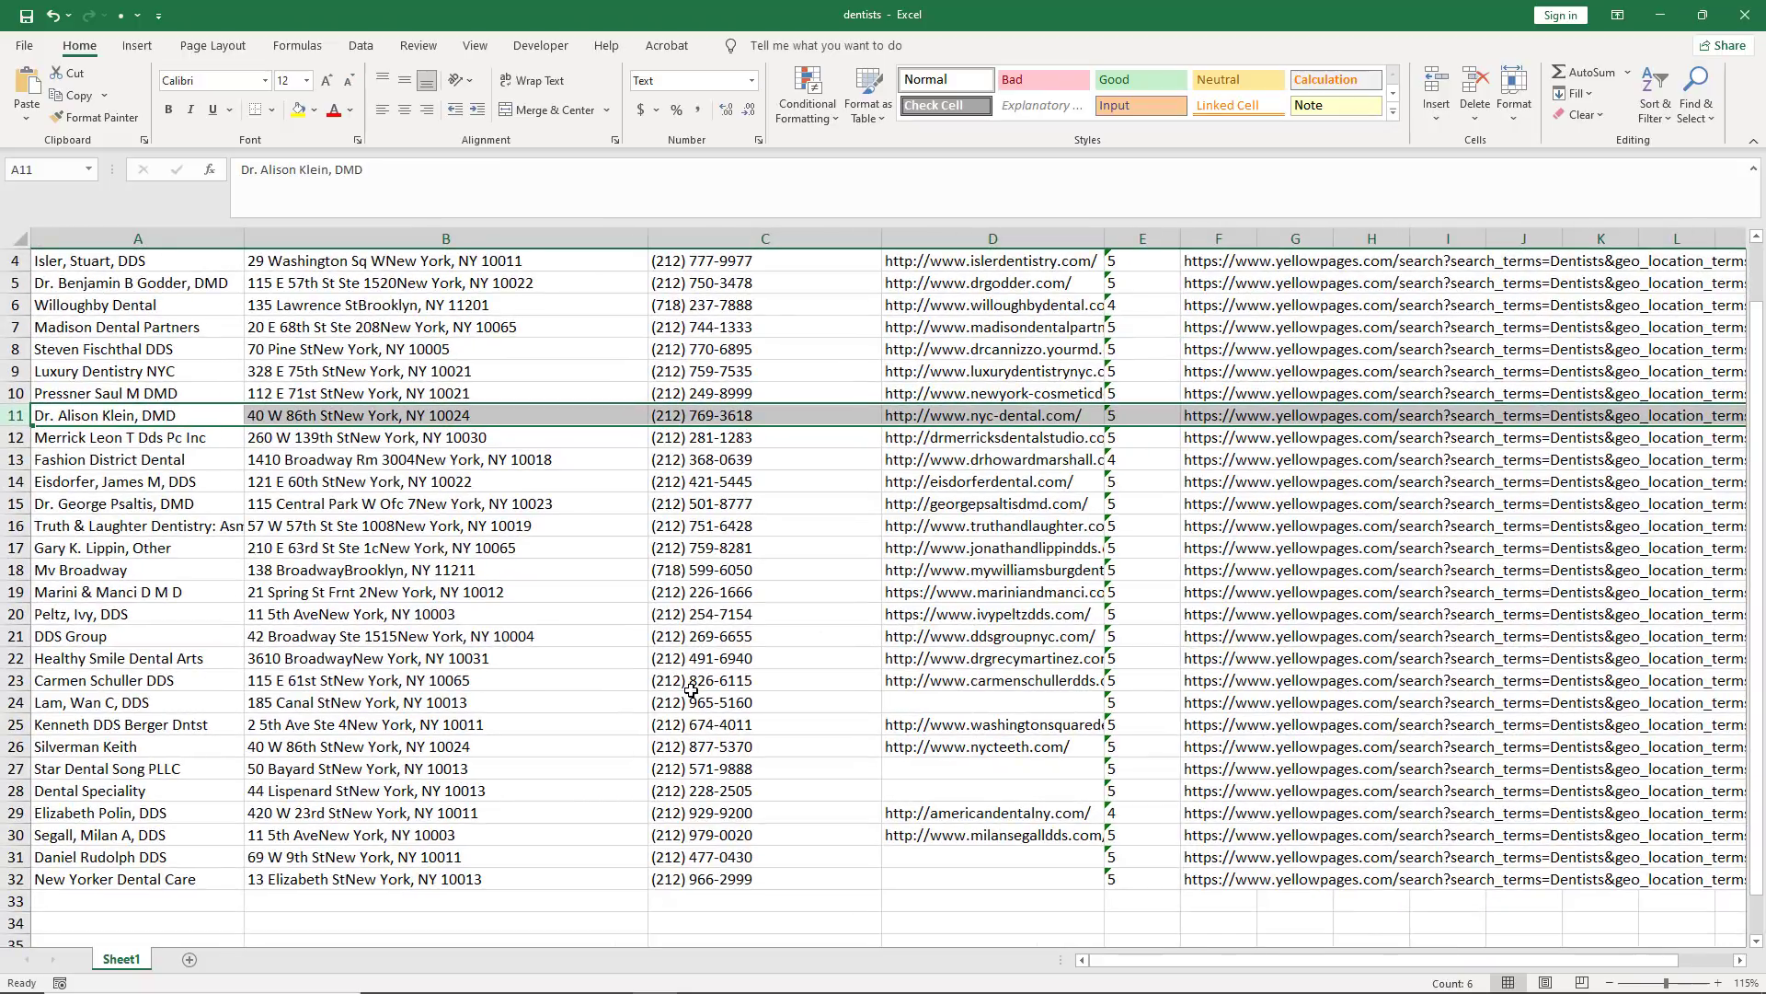
{"action": "right_click", "coordinate": [13, 702]}
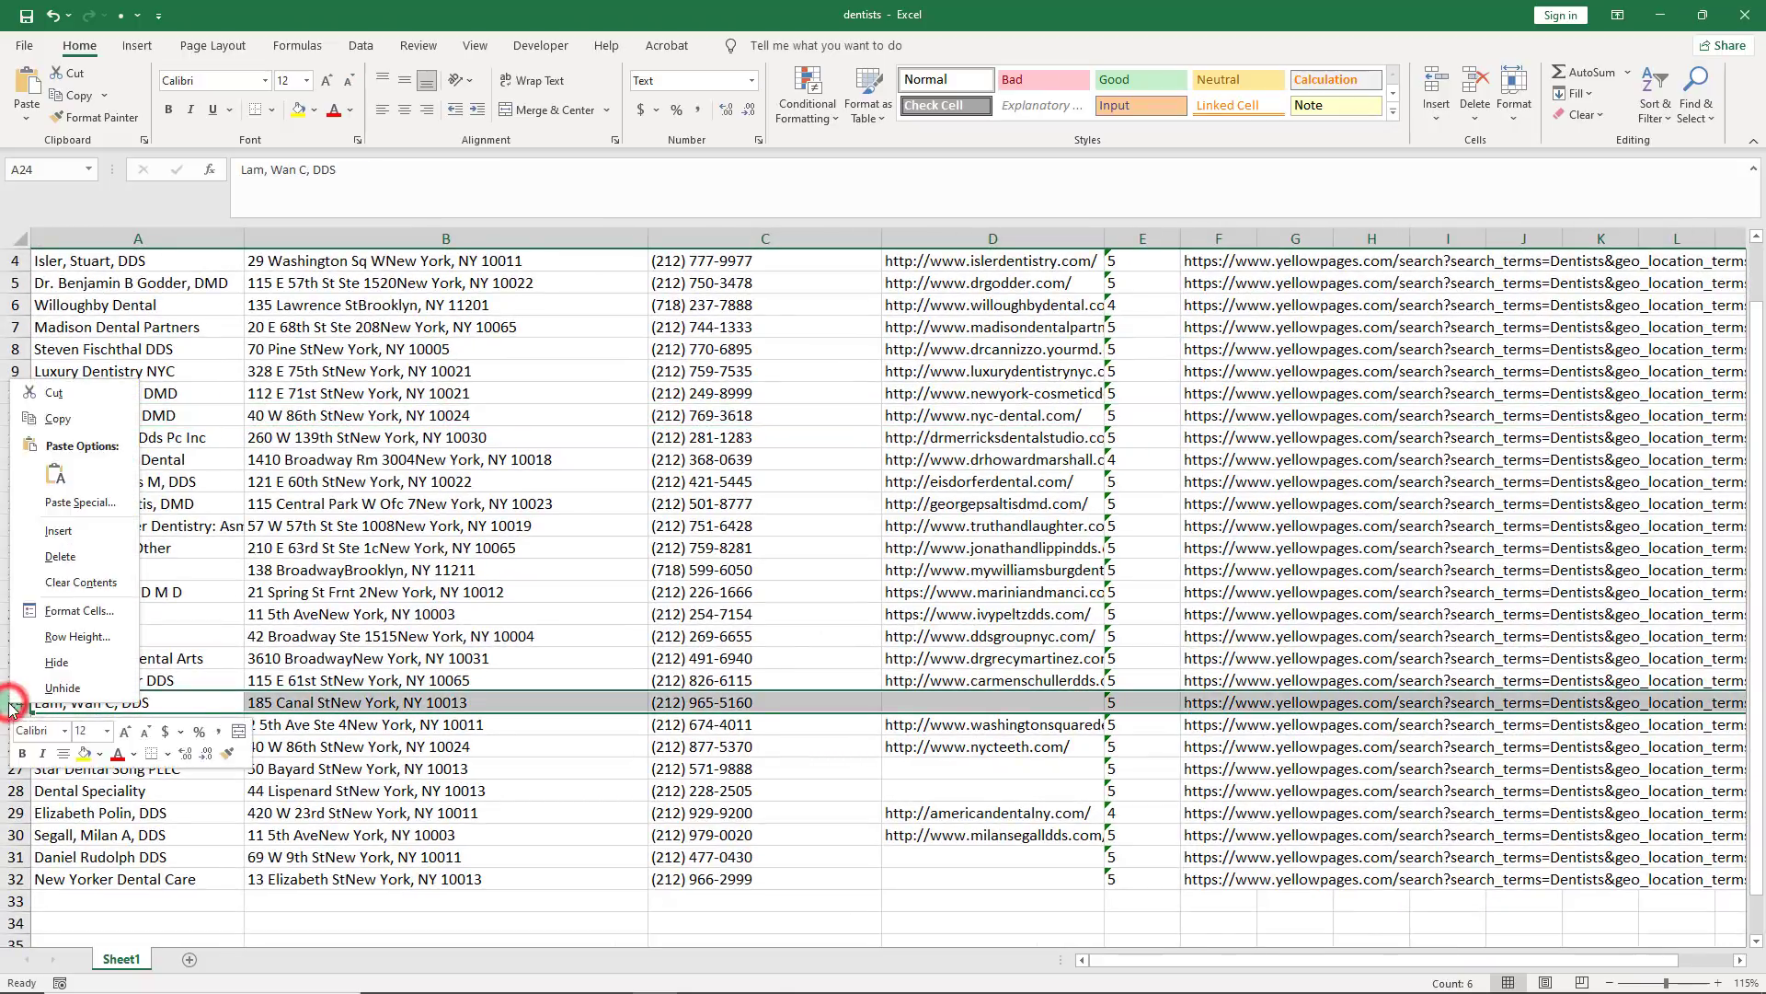
{"action": "left_click", "coordinate": [74, 659]}
{"action": "left_click_drag", "start_coordinate": [14, 747], "coordinate": [18, 768]}
{"action": "right_click", "coordinate": [17, 753]}
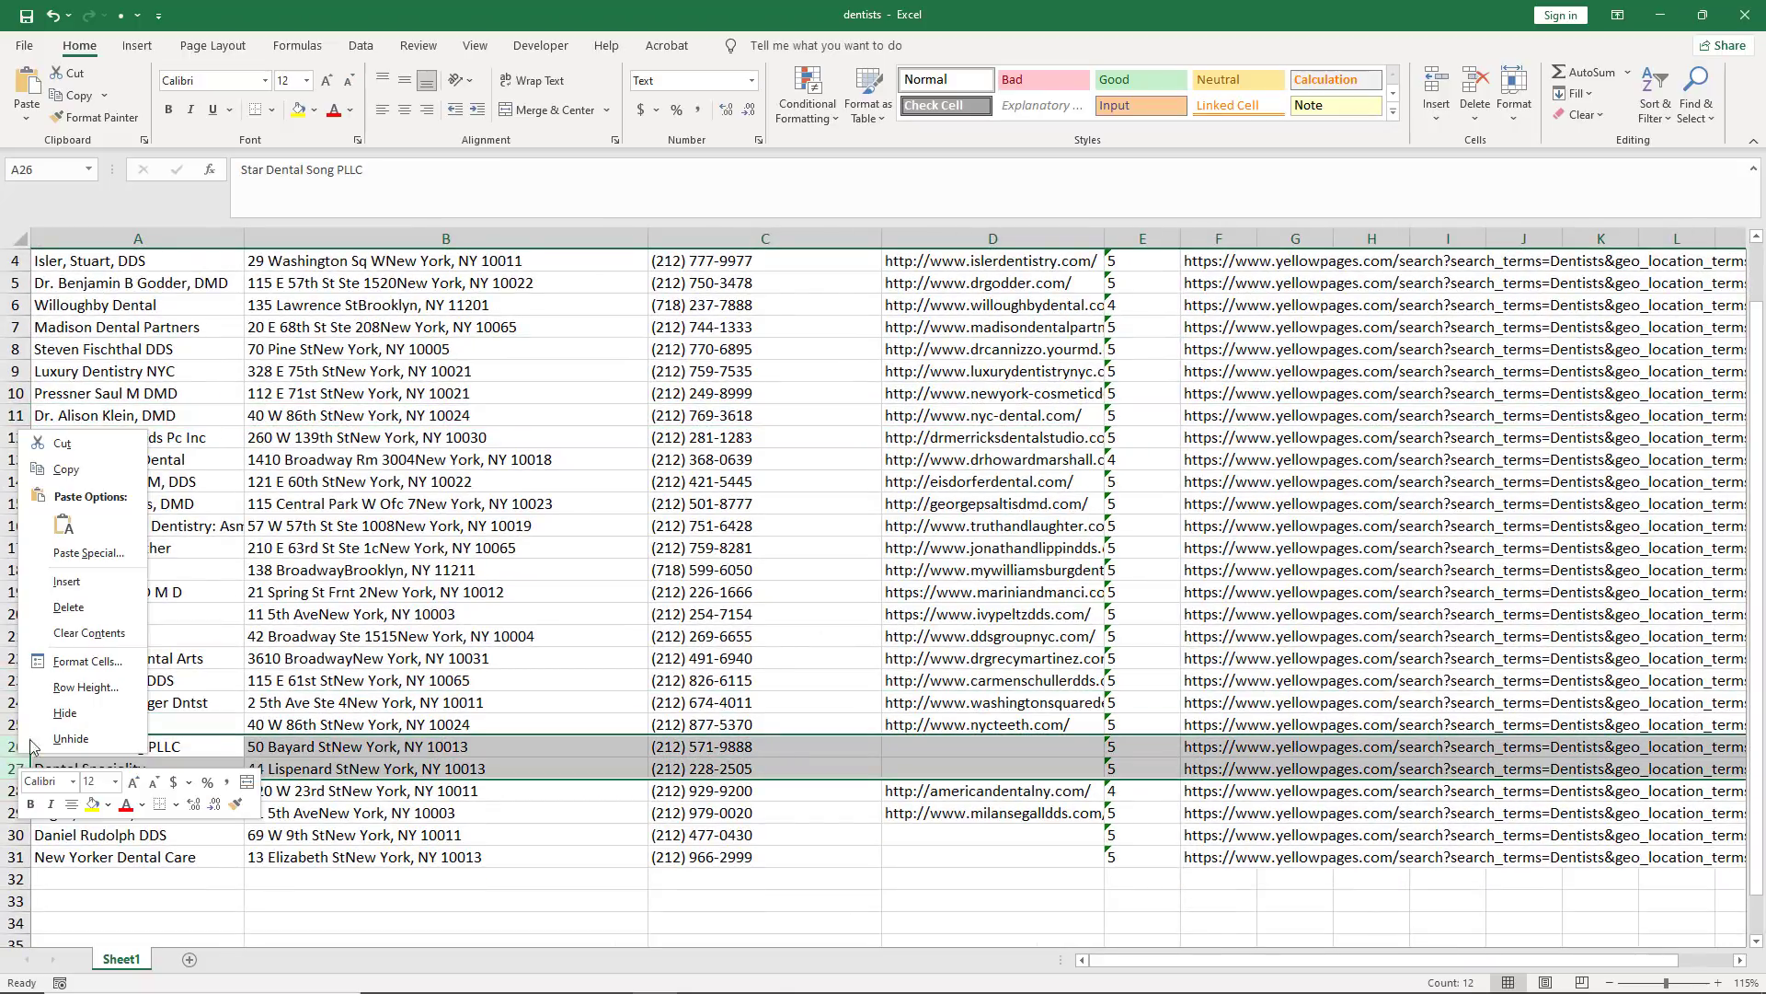
{"action": "left_click", "coordinate": [80, 614]}
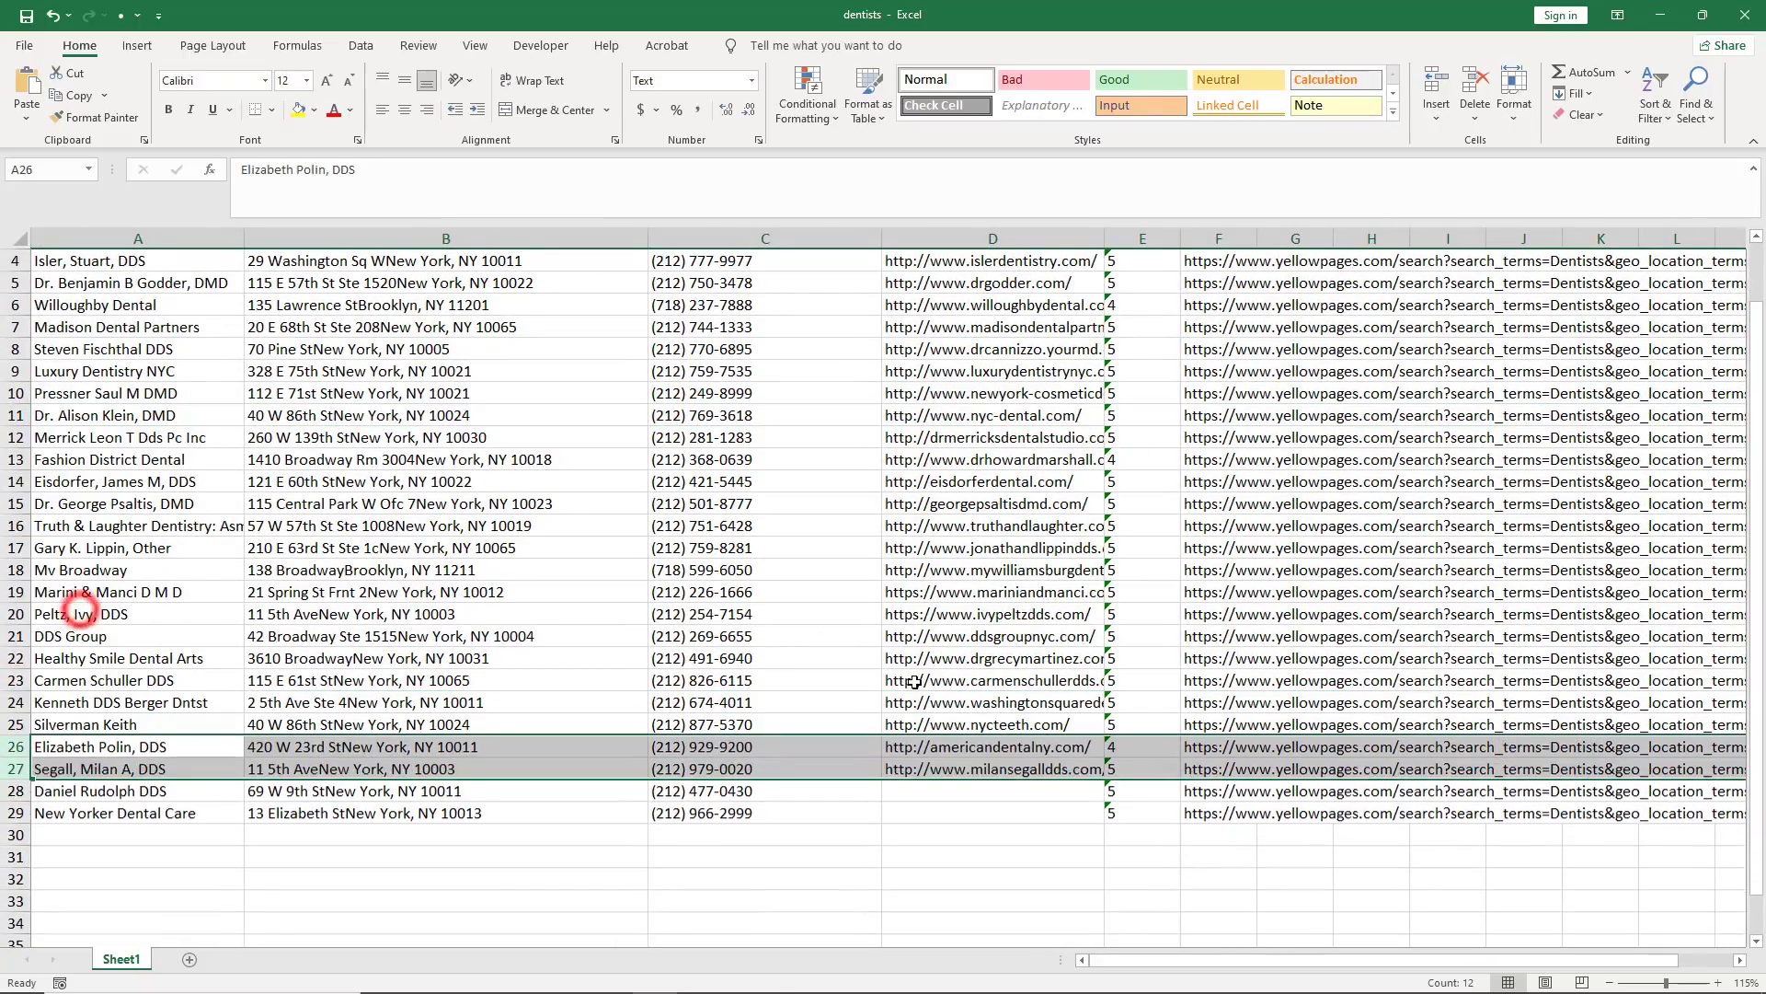
Step: Delete rows 28 and 29, the last two entries without a website
{"action": "left_click", "coordinate": [1032, 816]}
{"action": "left_click", "coordinate": [20, 792]}
{"action": "left_click_drag", "start_coordinate": [21, 791], "coordinate": [18, 812]}
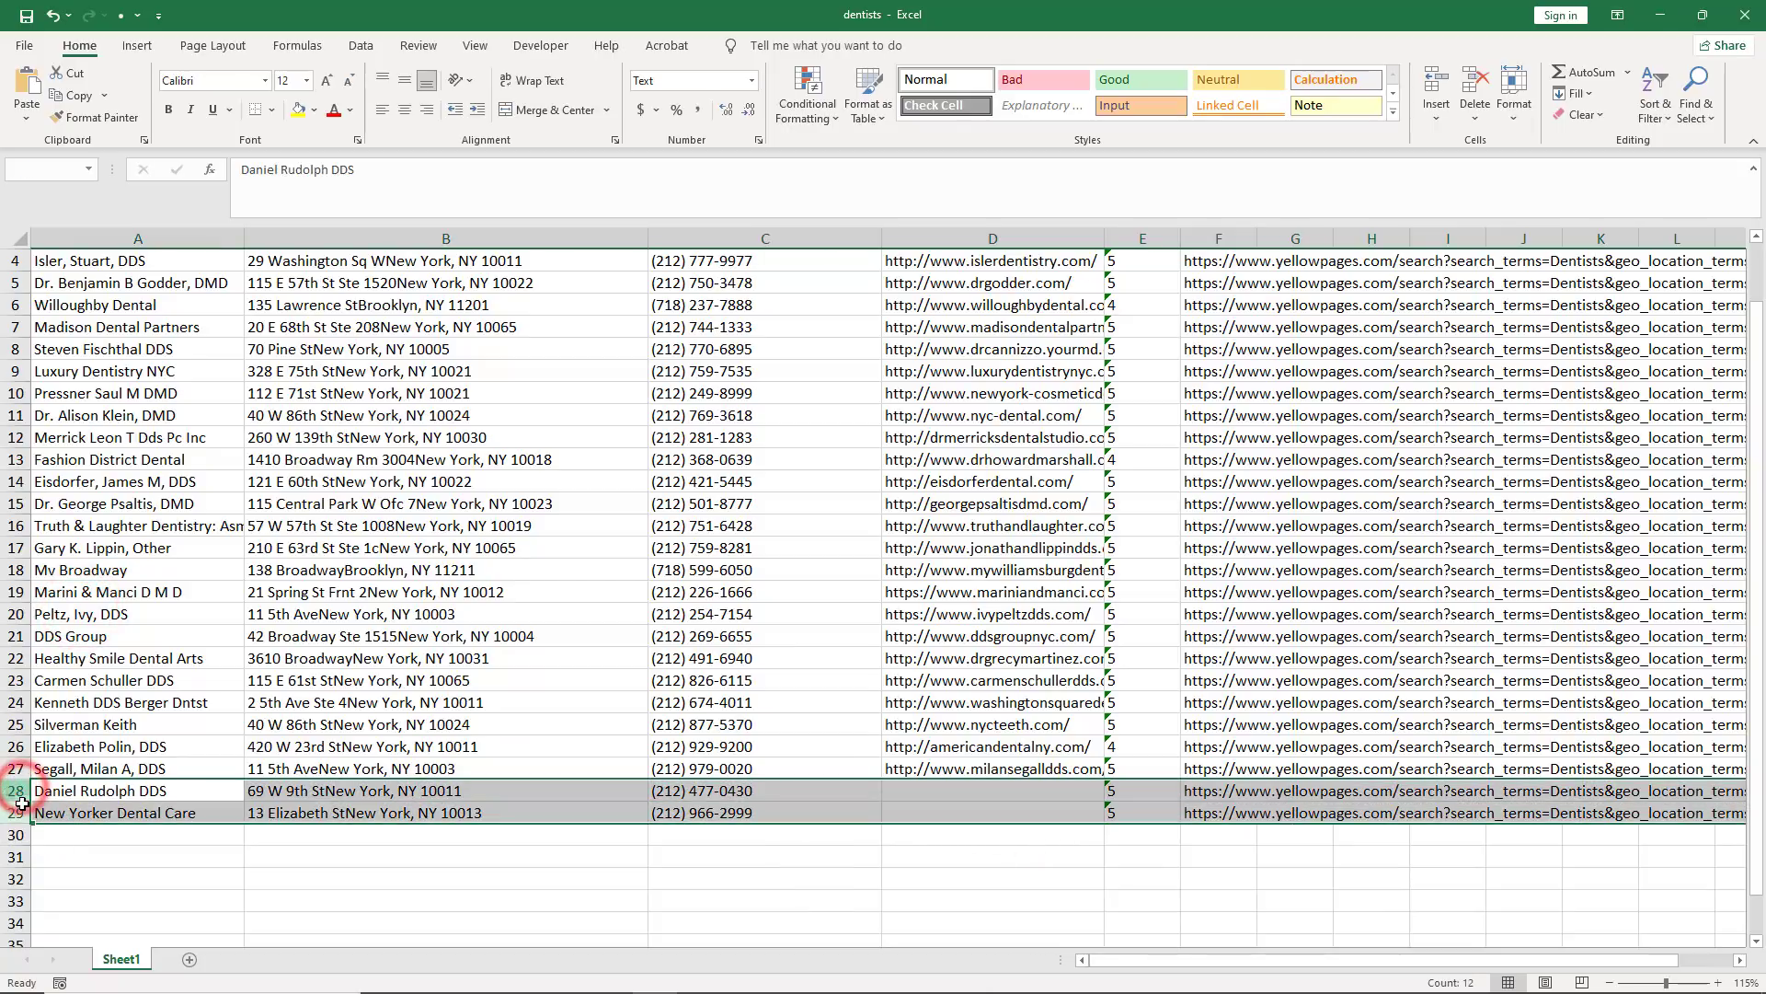
{"action": "right_click", "coordinate": [18, 812]}
{"action": "left_click", "coordinate": [74, 649]}
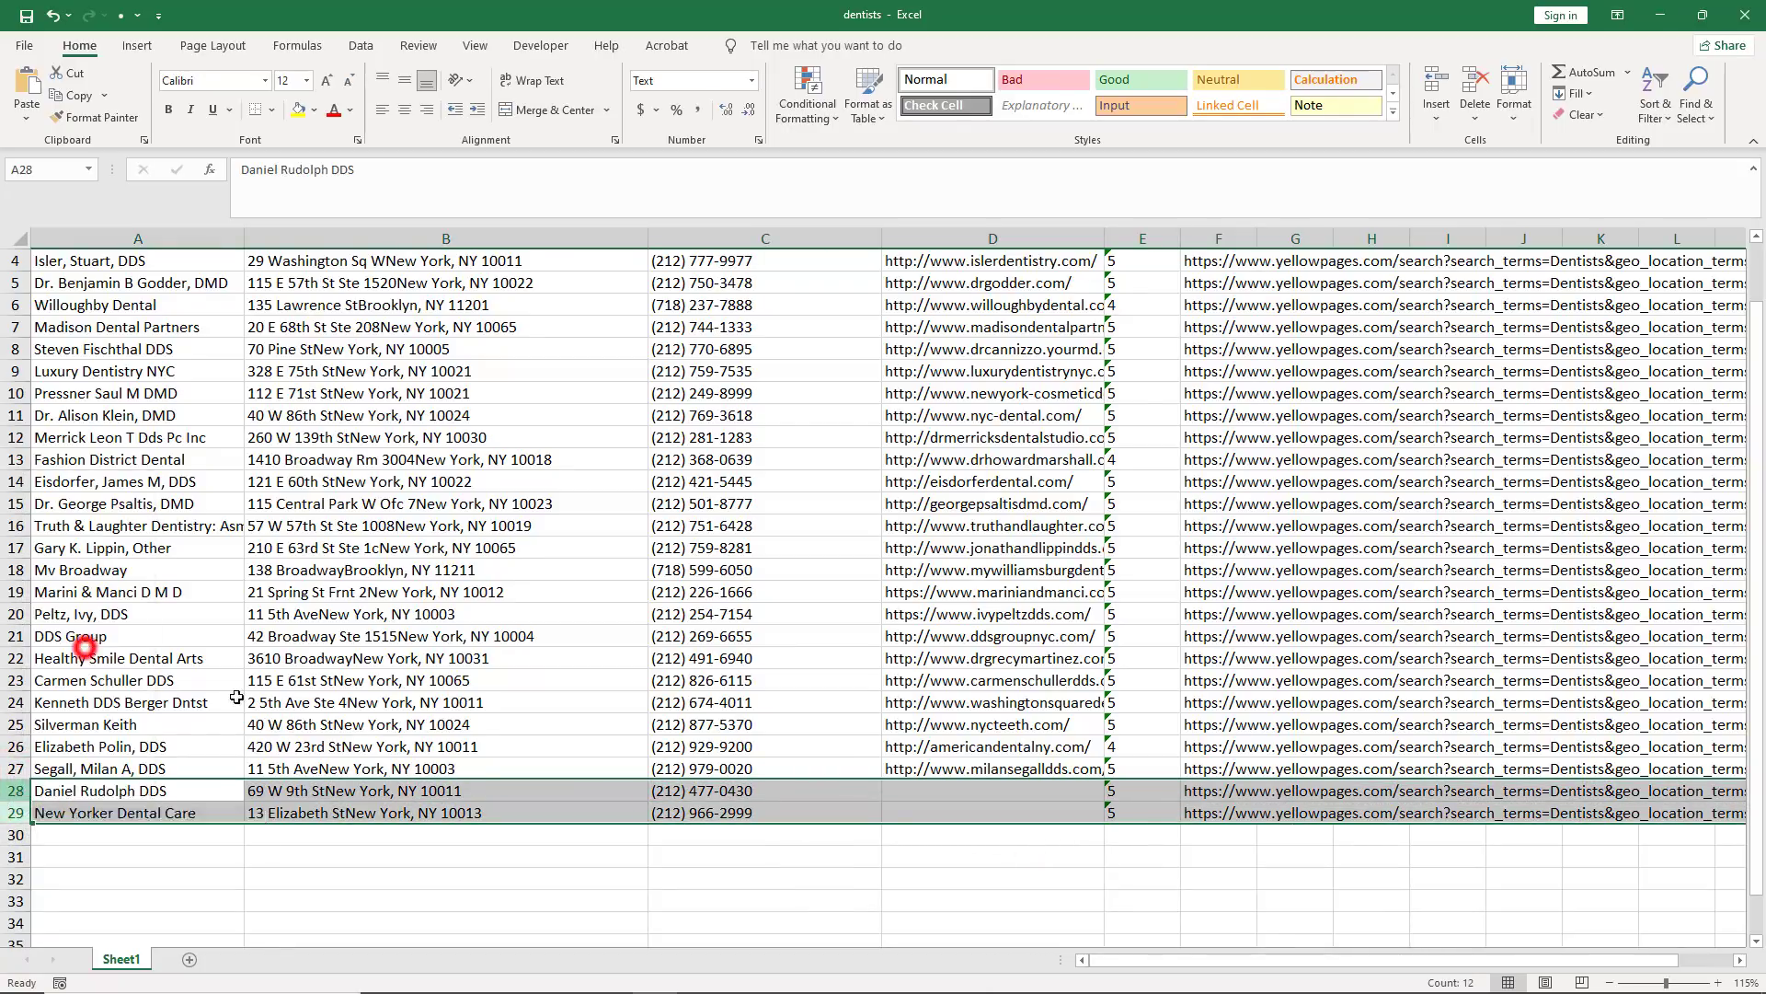
{"action": "left_click", "coordinate": [1351, 938]}
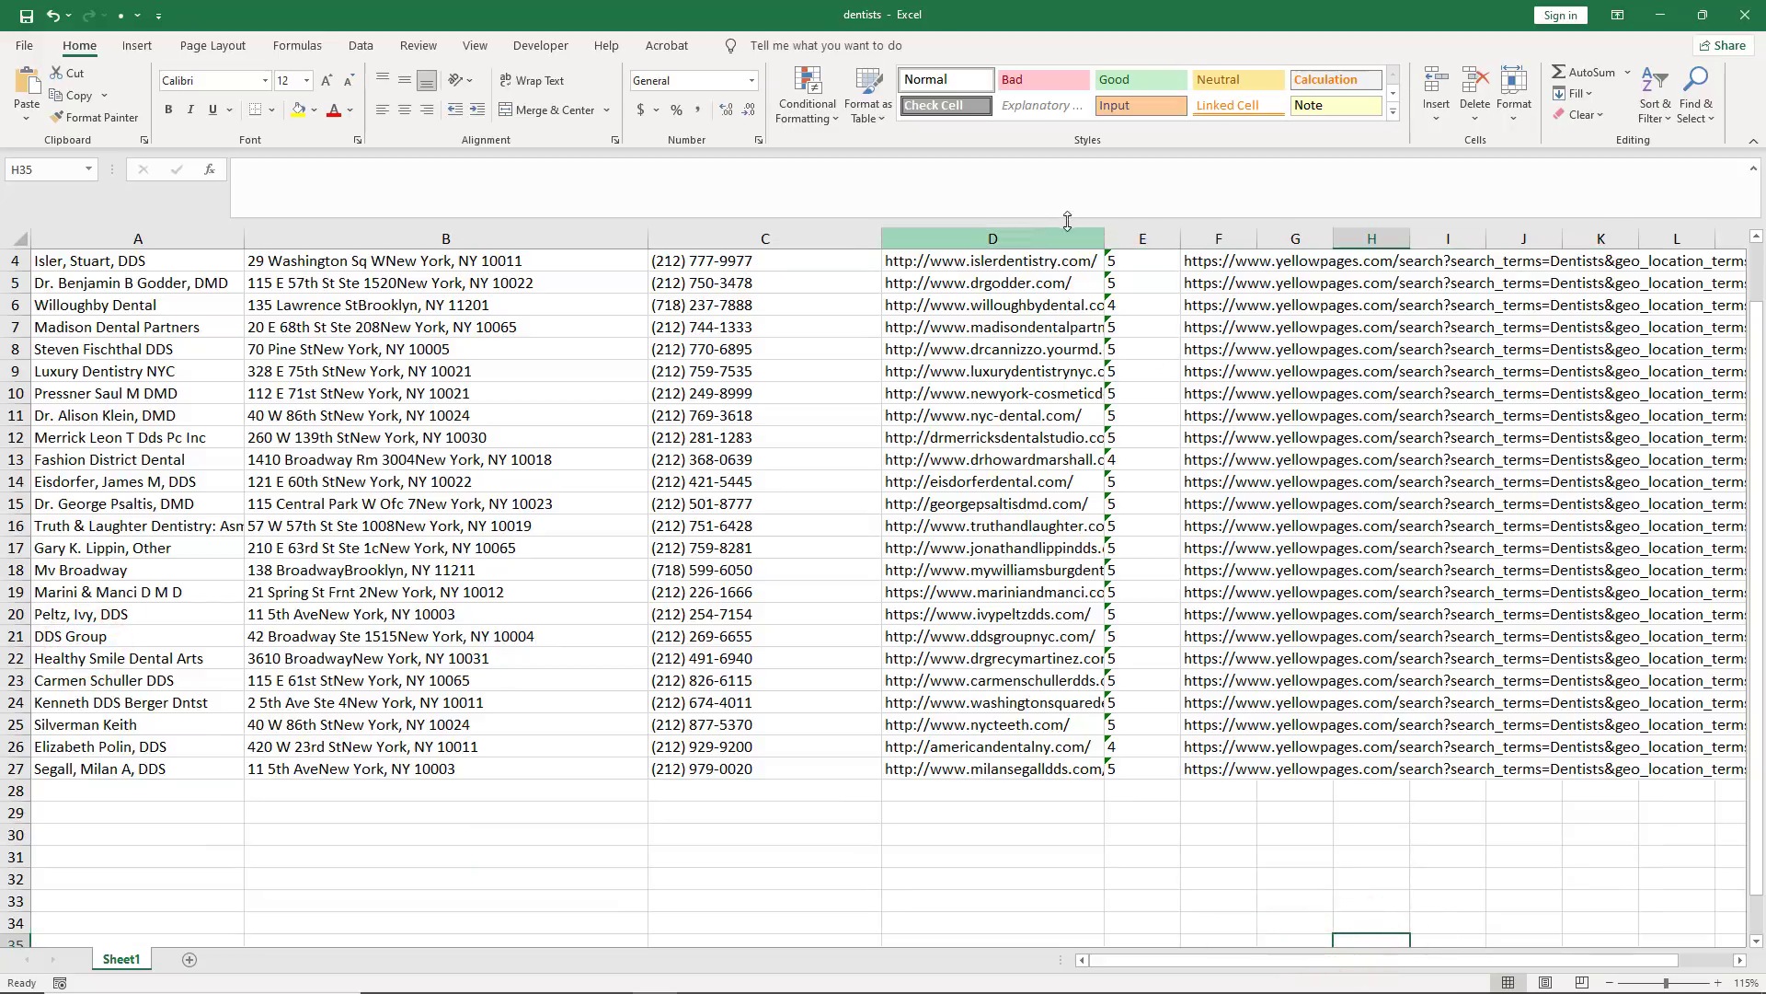
Step: Delete the pages and pages-href columns and return to the start of the sheet
{"action": "left_click_drag", "start_coordinate": [1136, 239], "coordinate": [272, 271]}
{"action": "right_click", "coordinate": [254, 238]}
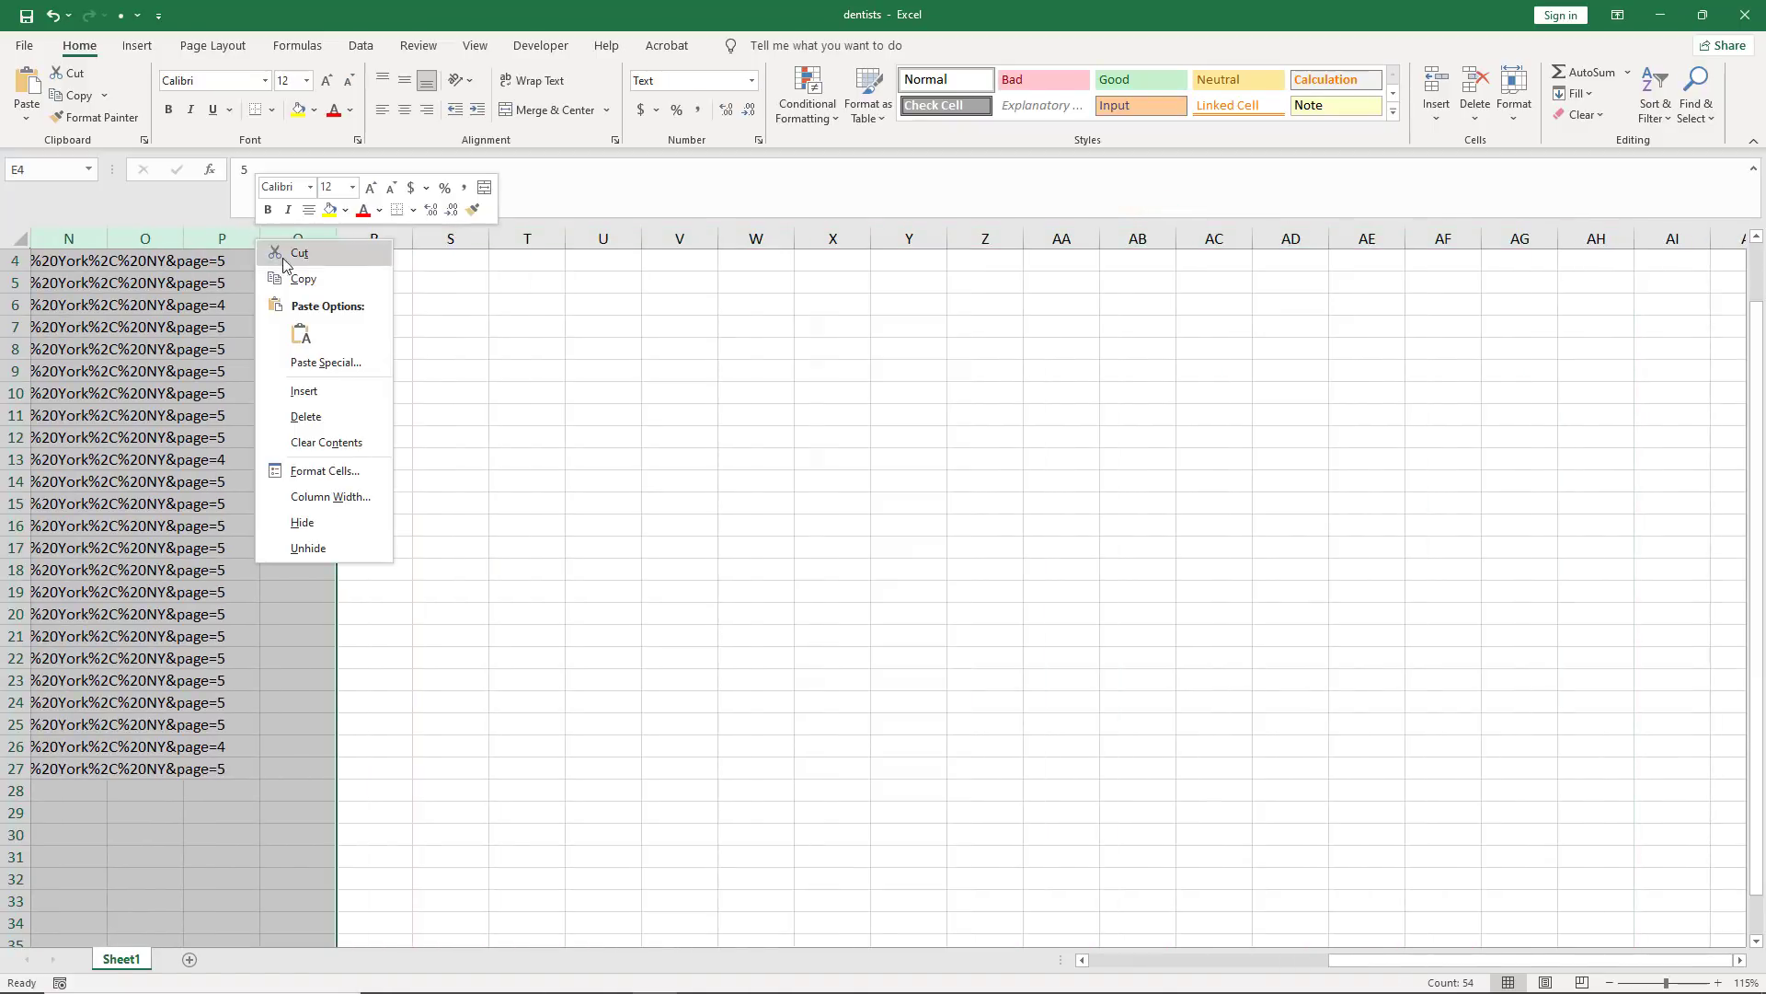
{"action": "left_click", "coordinate": [304, 405]}
{"action": "left_click", "coordinate": [429, 526]}
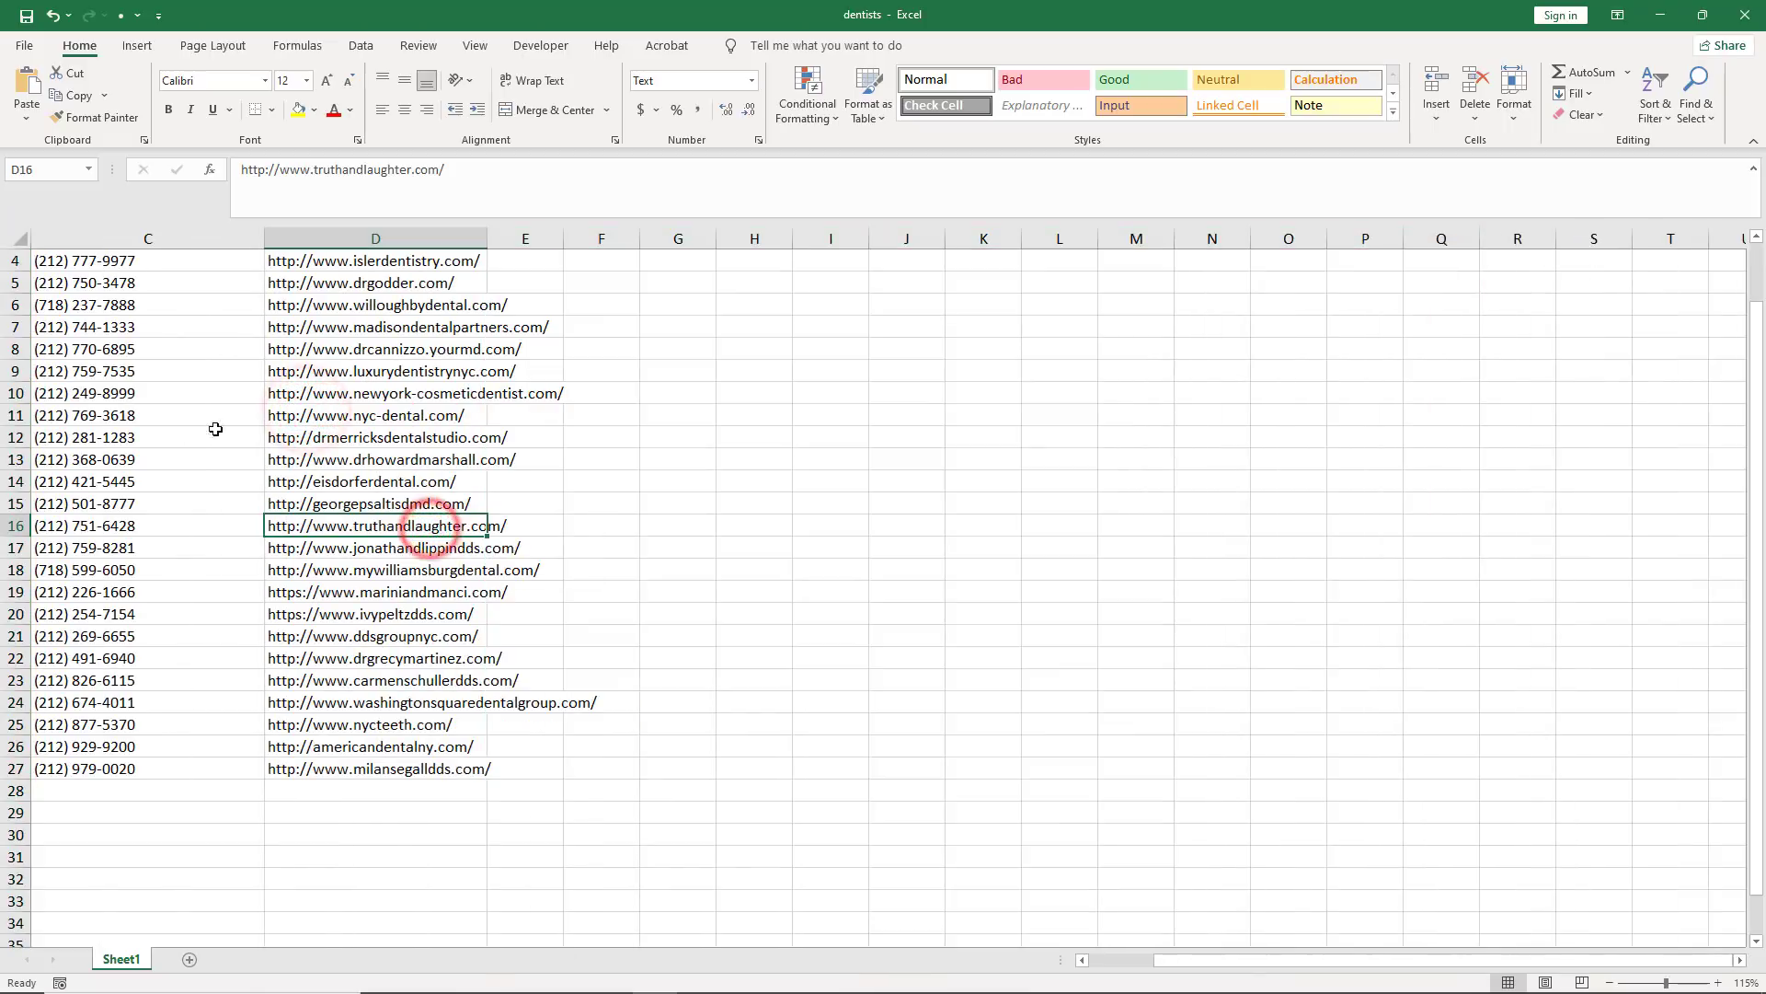
{"action": "left_click_drag", "start_coordinate": [1513, 964], "coordinate": [1447, 964]}
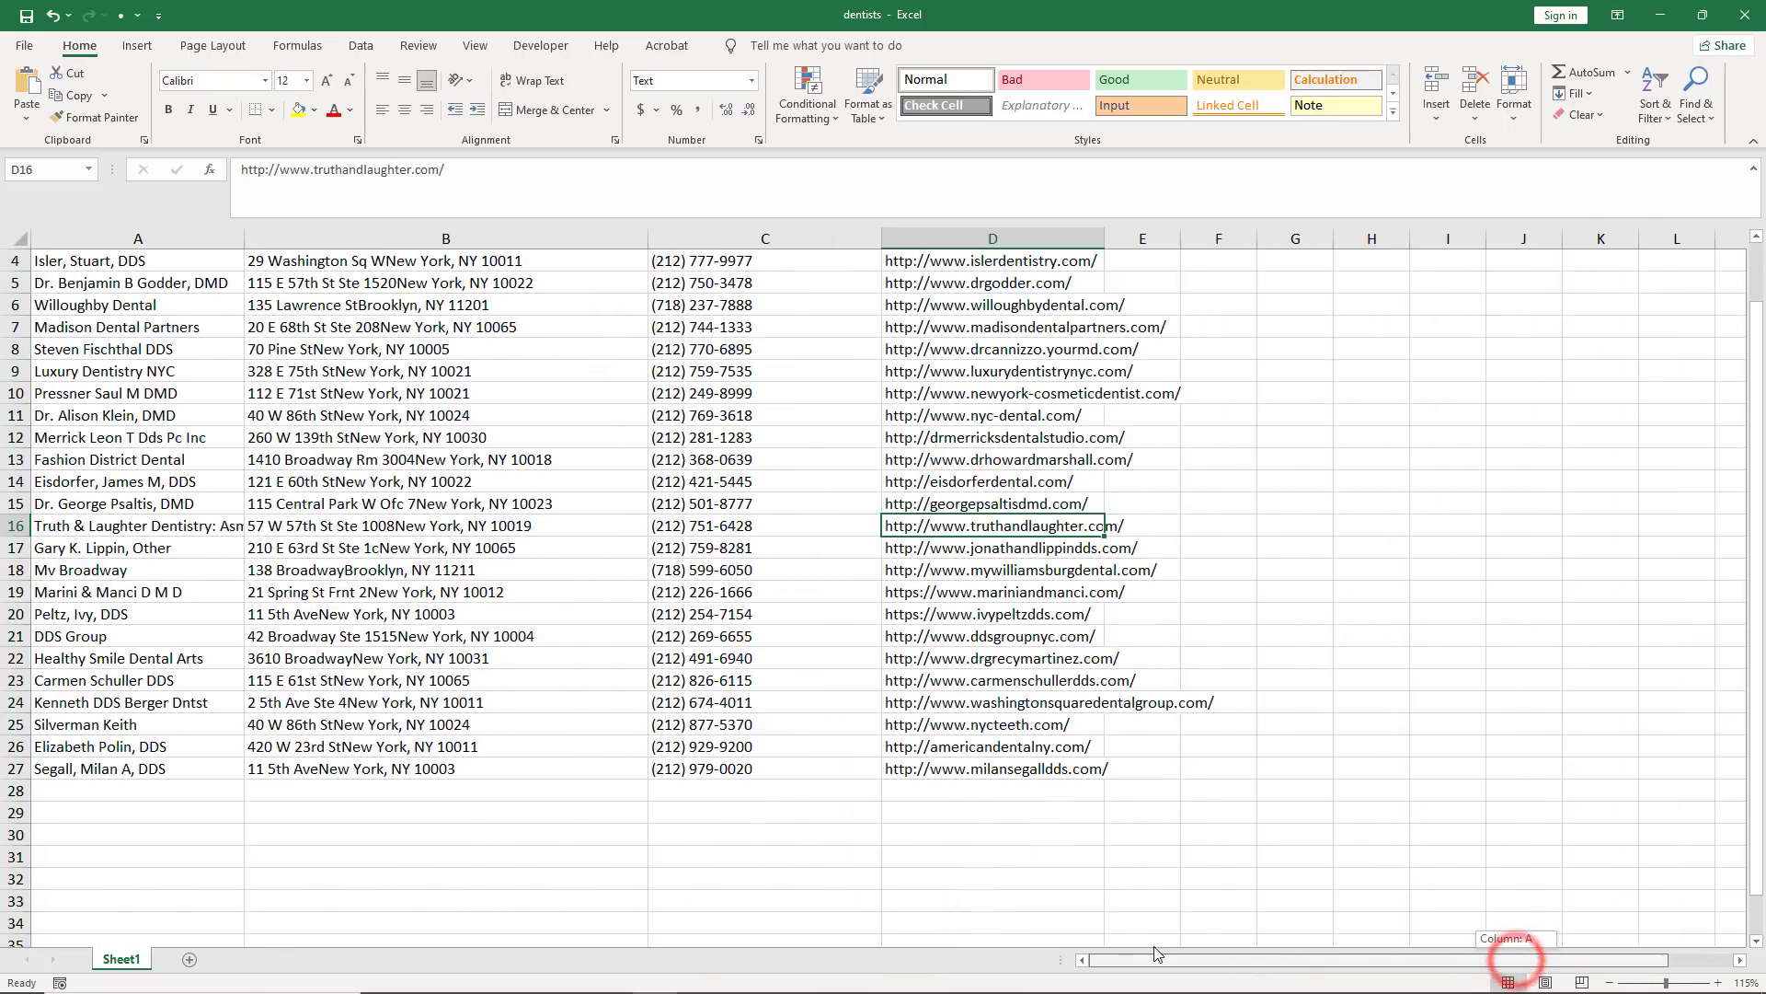
{"action": "scroll", "coordinate": [196, 406], "scroll_direction": "up", "scroll_amount": 1}
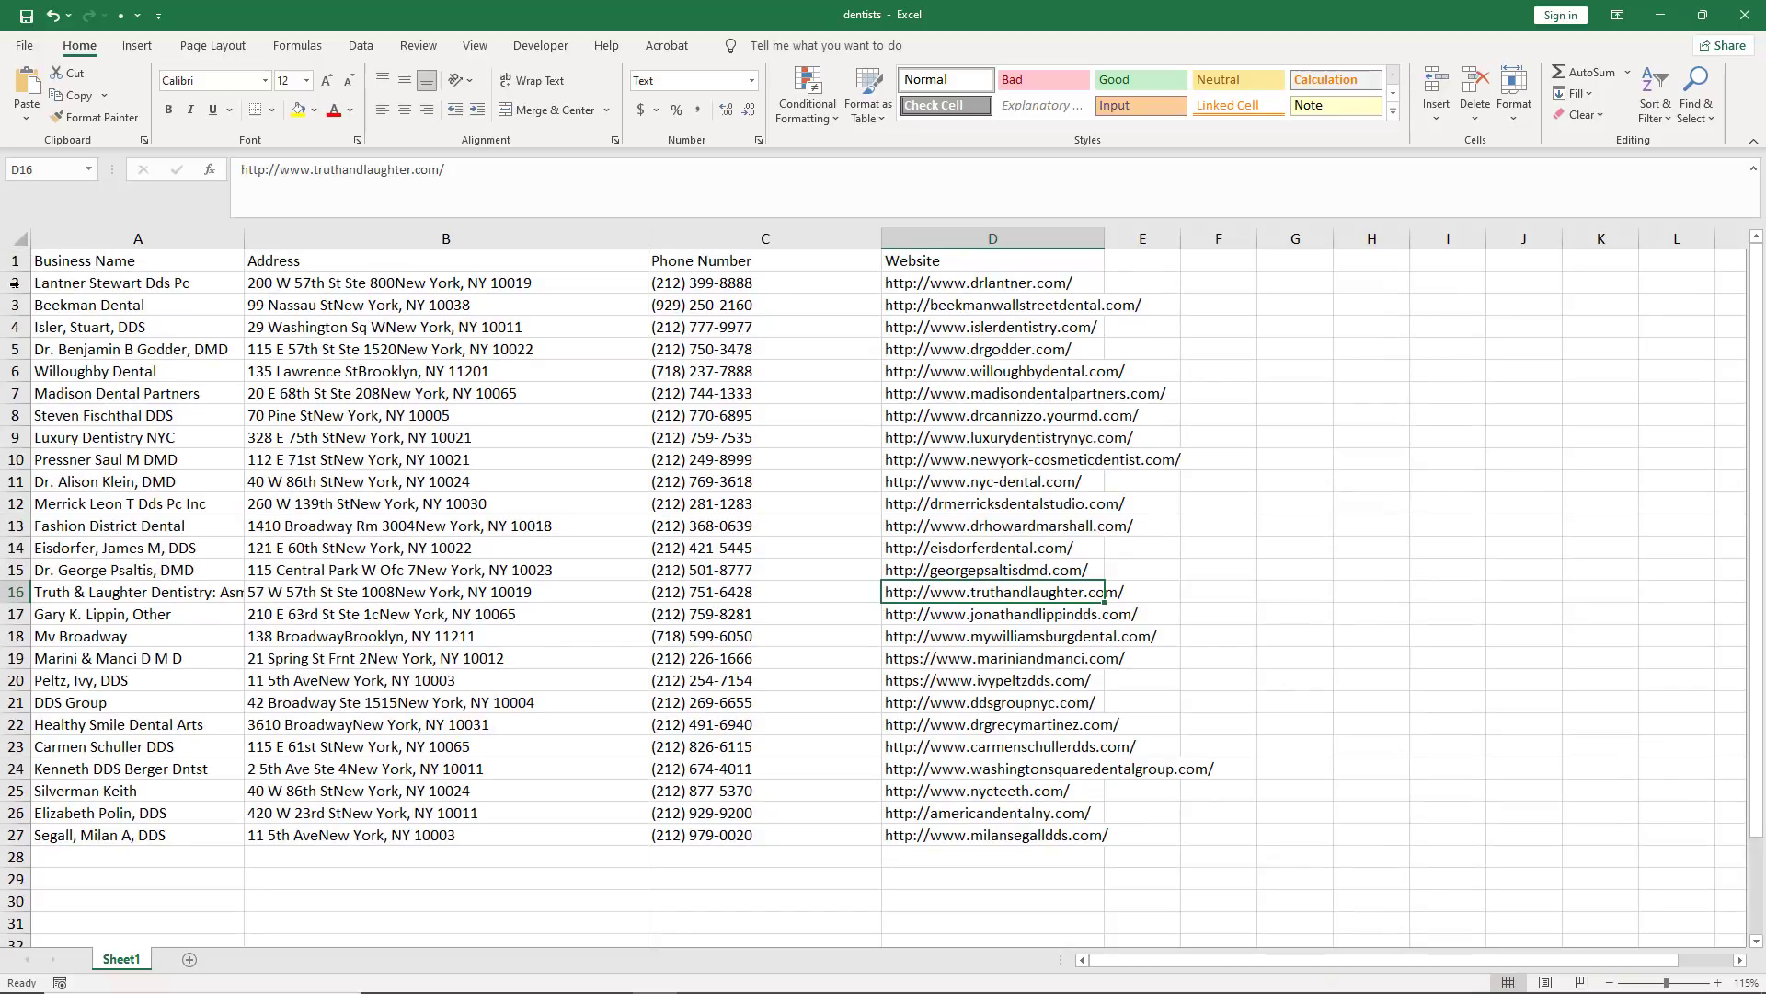
Step: Freeze the top row so the headers stay in place while scrolling
{"action": "left_click", "coordinate": [15, 261]}
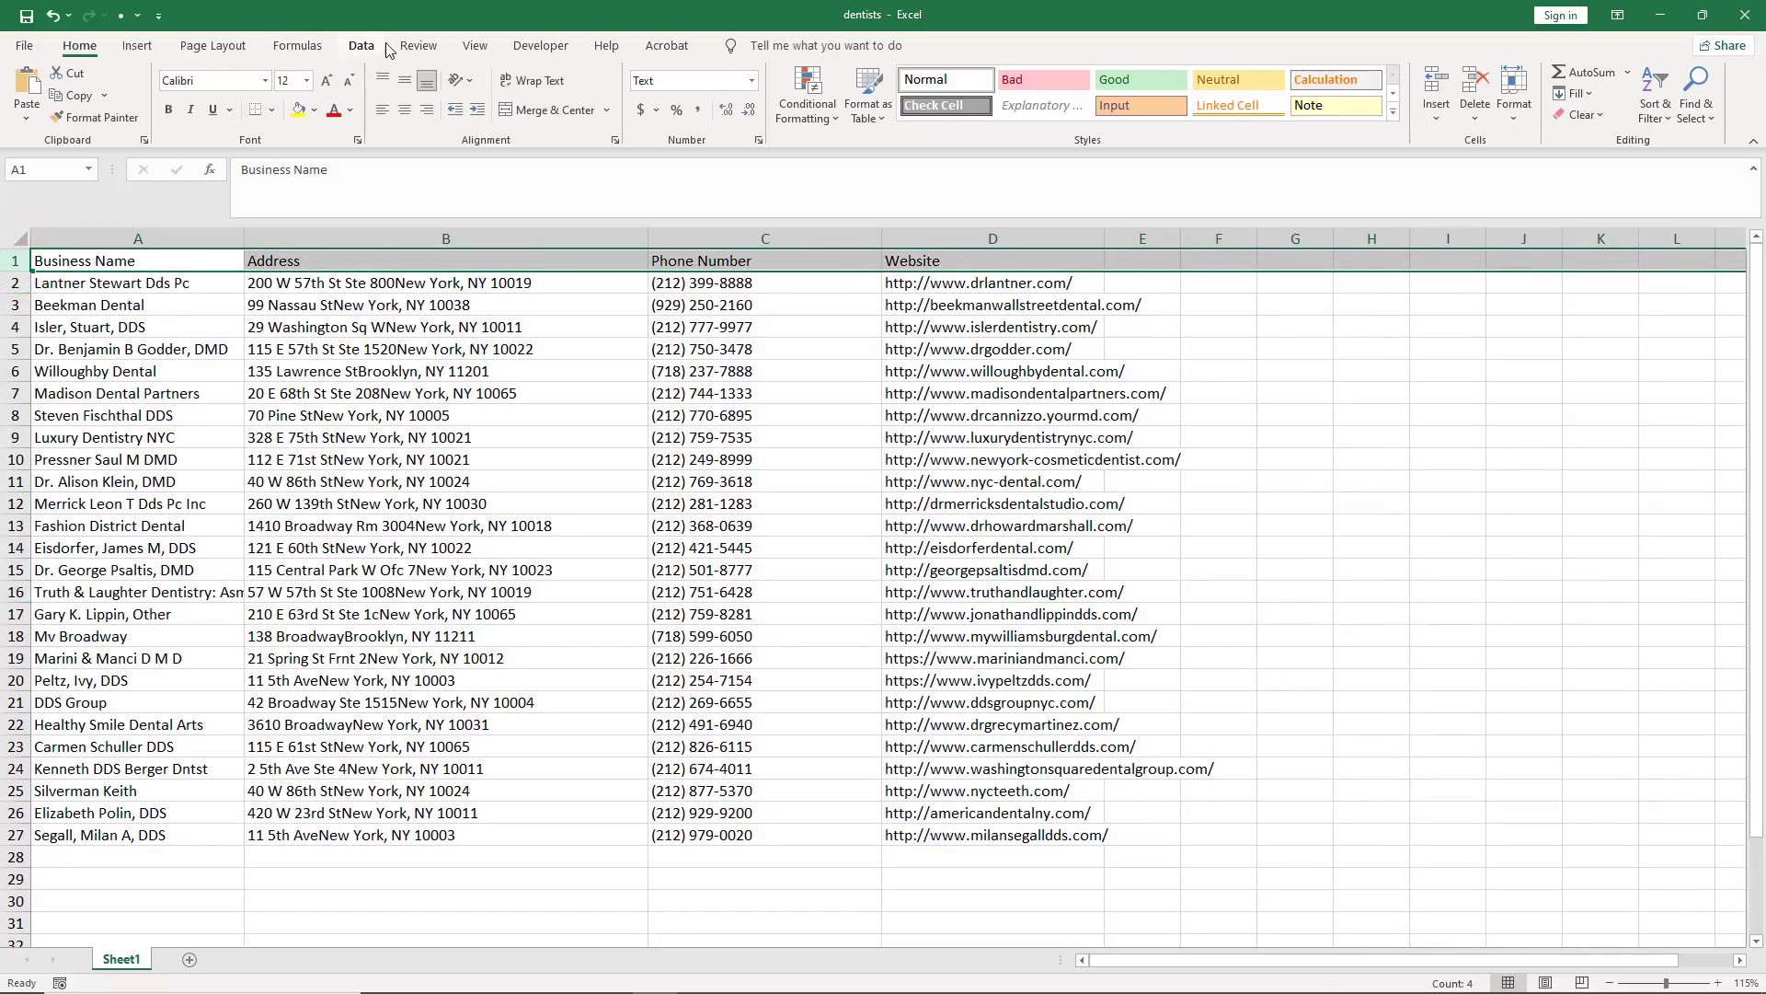
{"action": "left_click", "coordinate": [475, 46]}
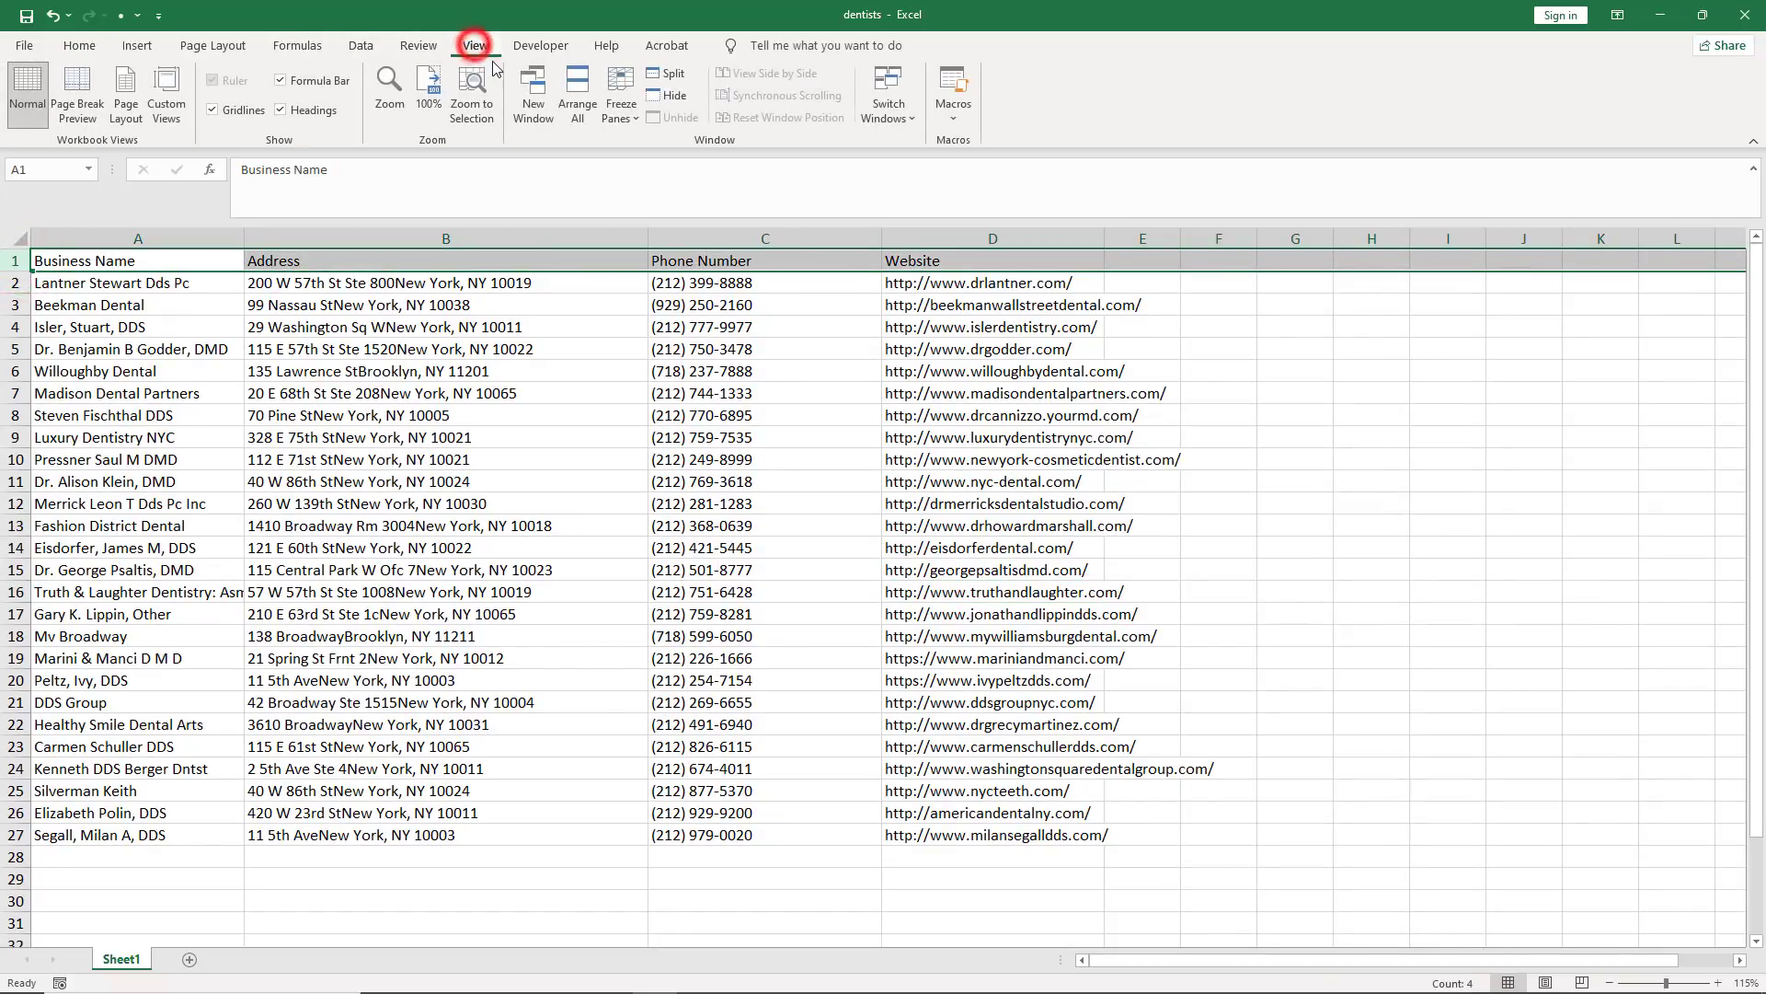
{"action": "left_click", "coordinate": [620, 92]}
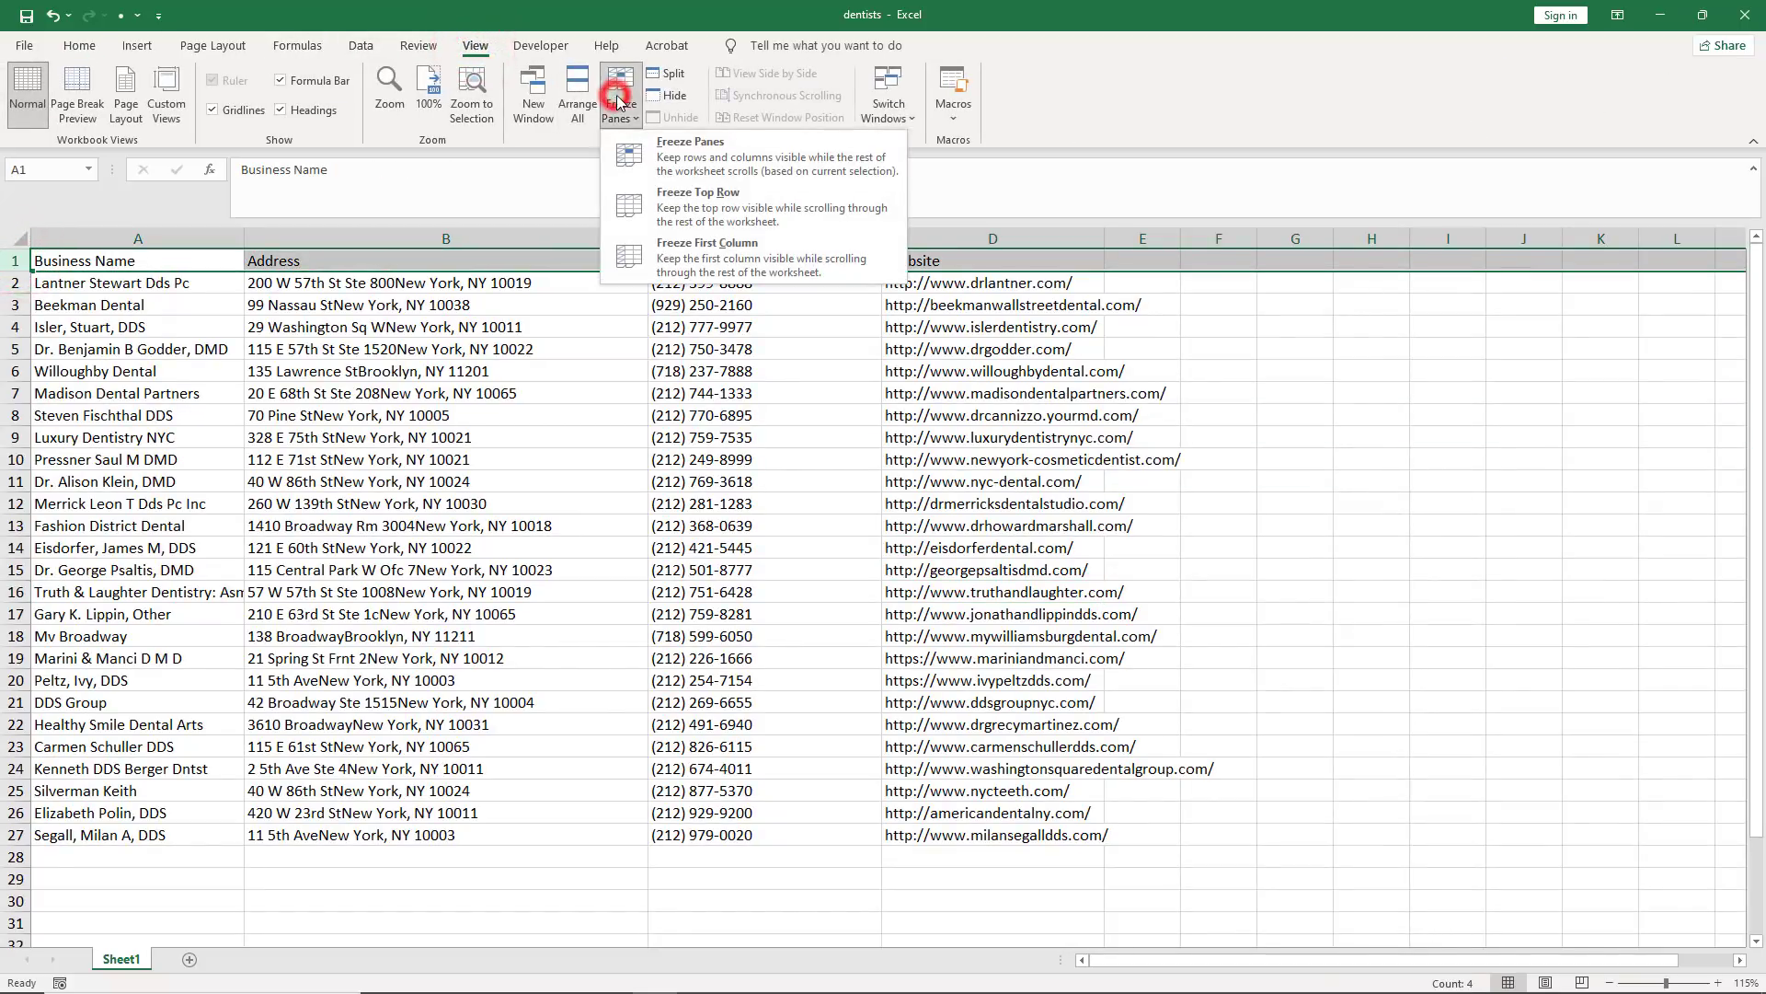
{"action": "left_click", "coordinate": [709, 203]}
{"action": "left_click", "coordinate": [508, 396]}
Step: Fill the header cells A1 to I1 with yellow
{"action": "left_click", "coordinate": [135, 264]}
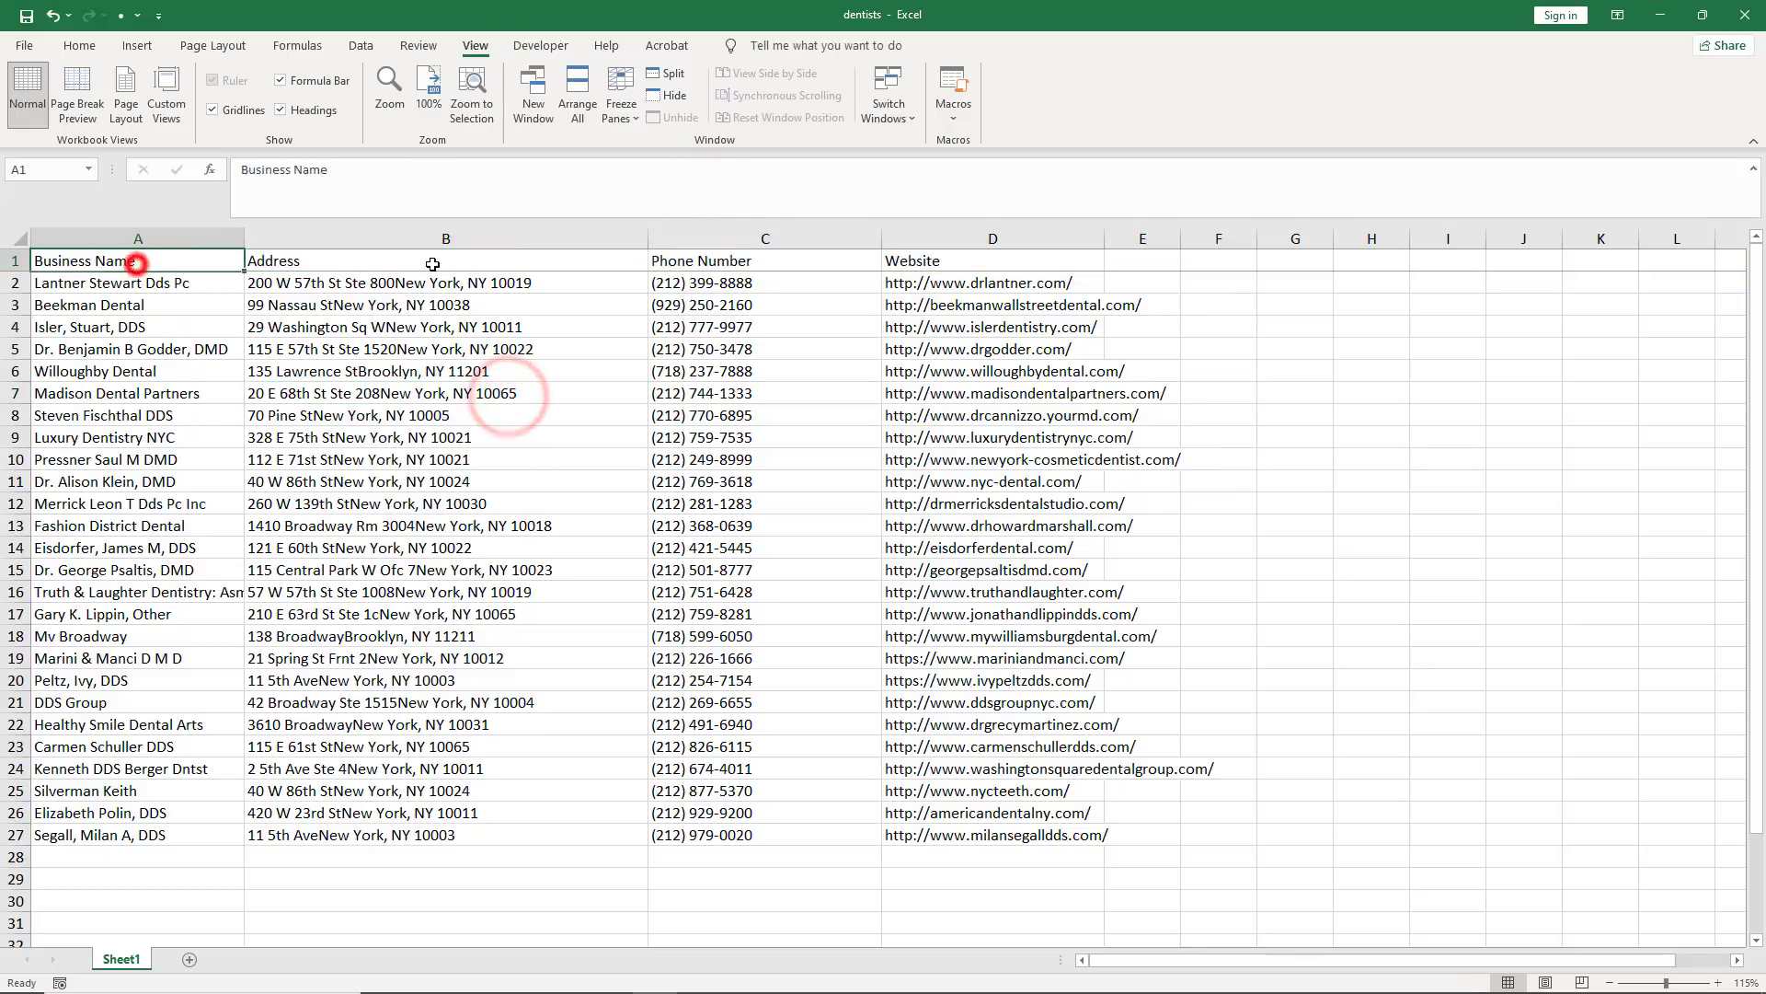
{"action": "left_click", "coordinate": [958, 266]}
{"action": "left_click_drag", "start_coordinate": [166, 265], "coordinate": [1449, 265]}
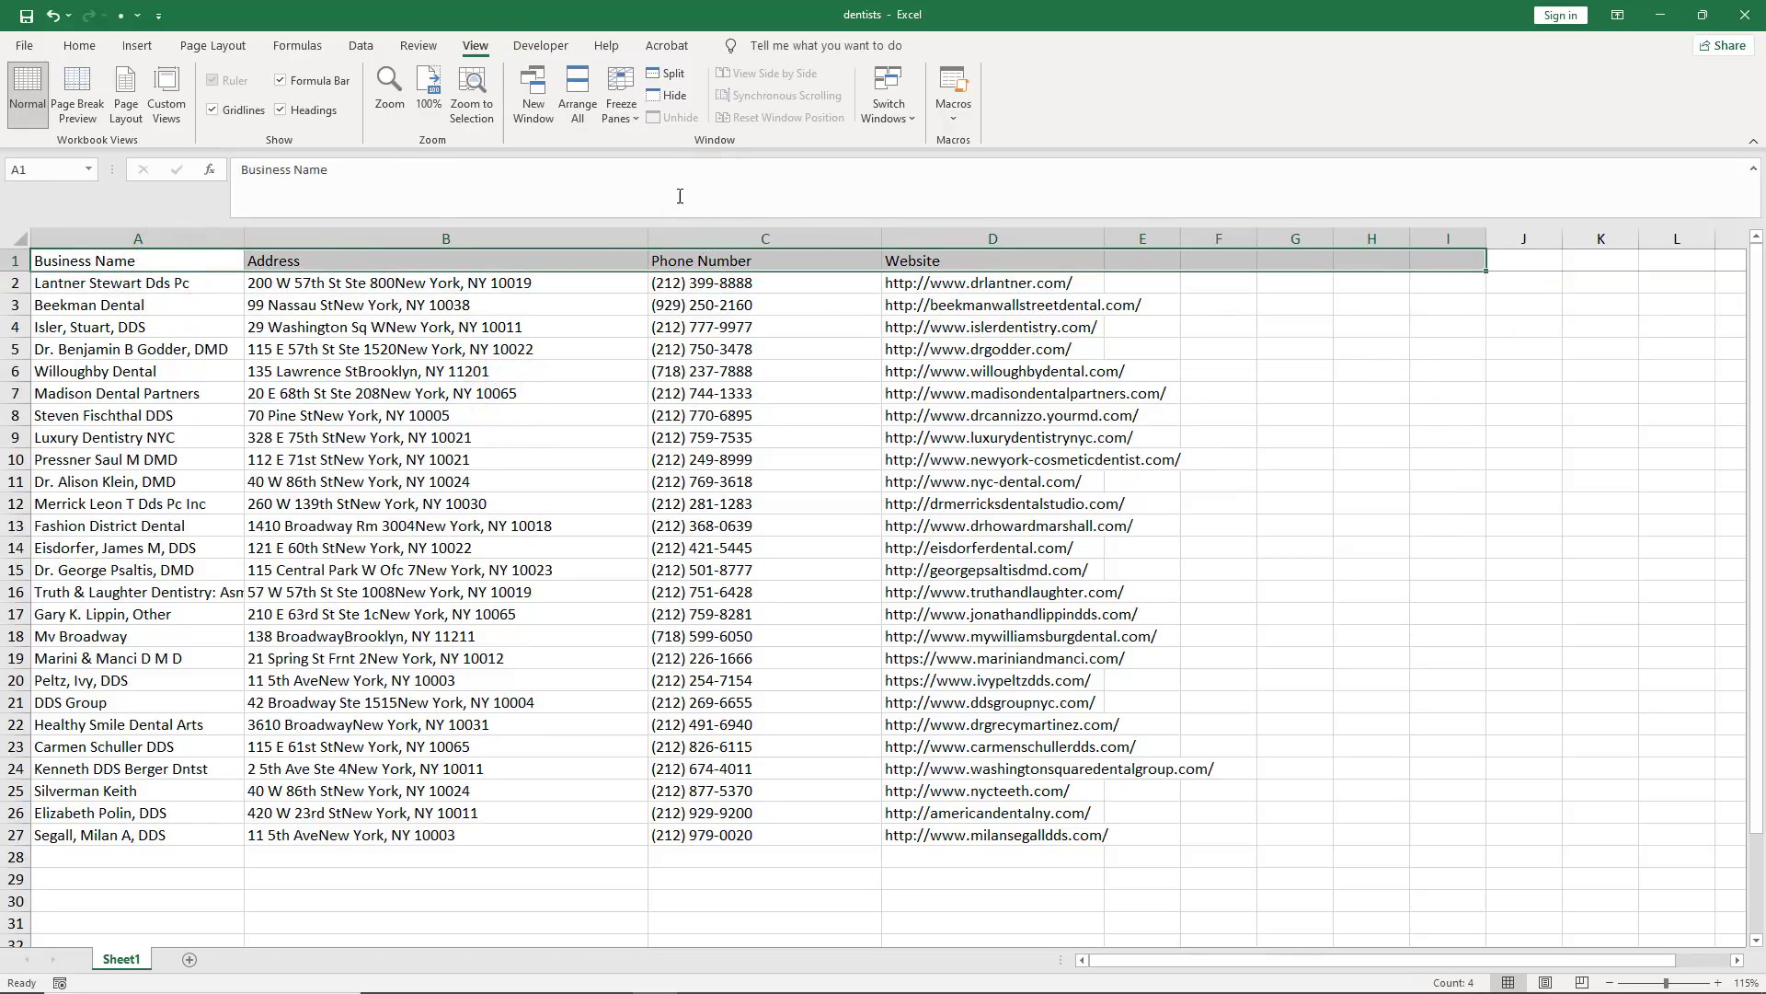
{"action": "left_click", "coordinate": [80, 46]}
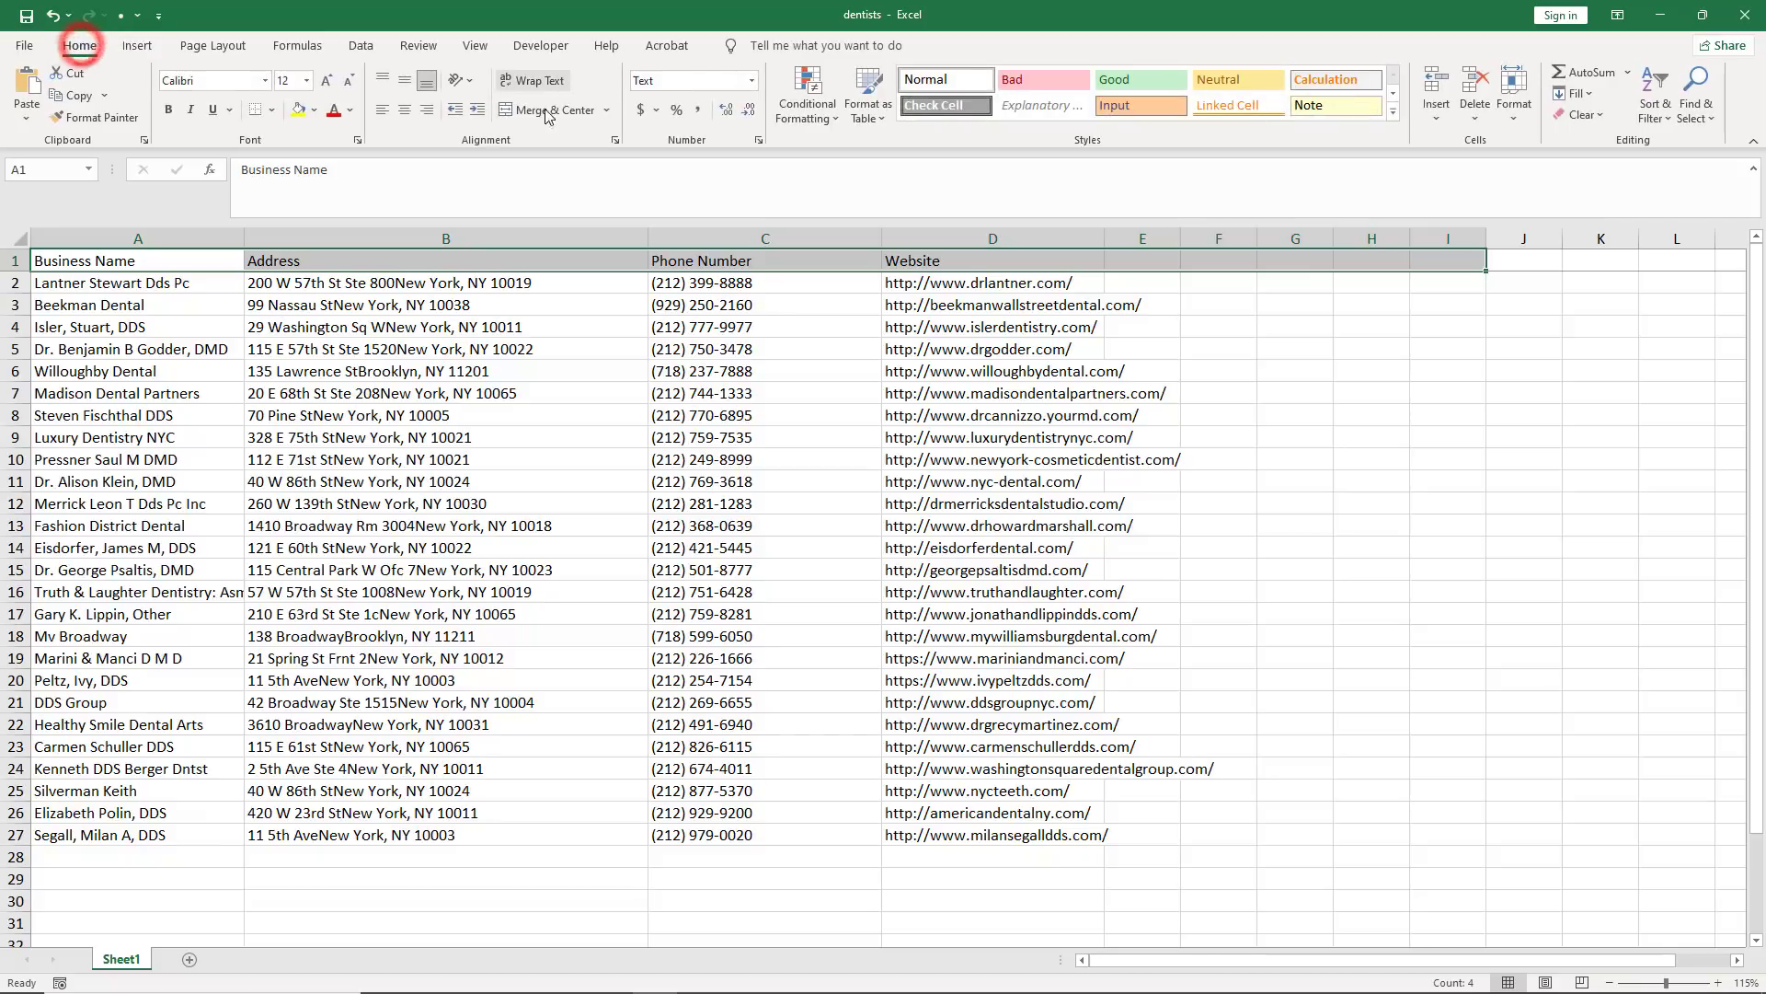
{"action": "left_click", "coordinate": [321, 112]}
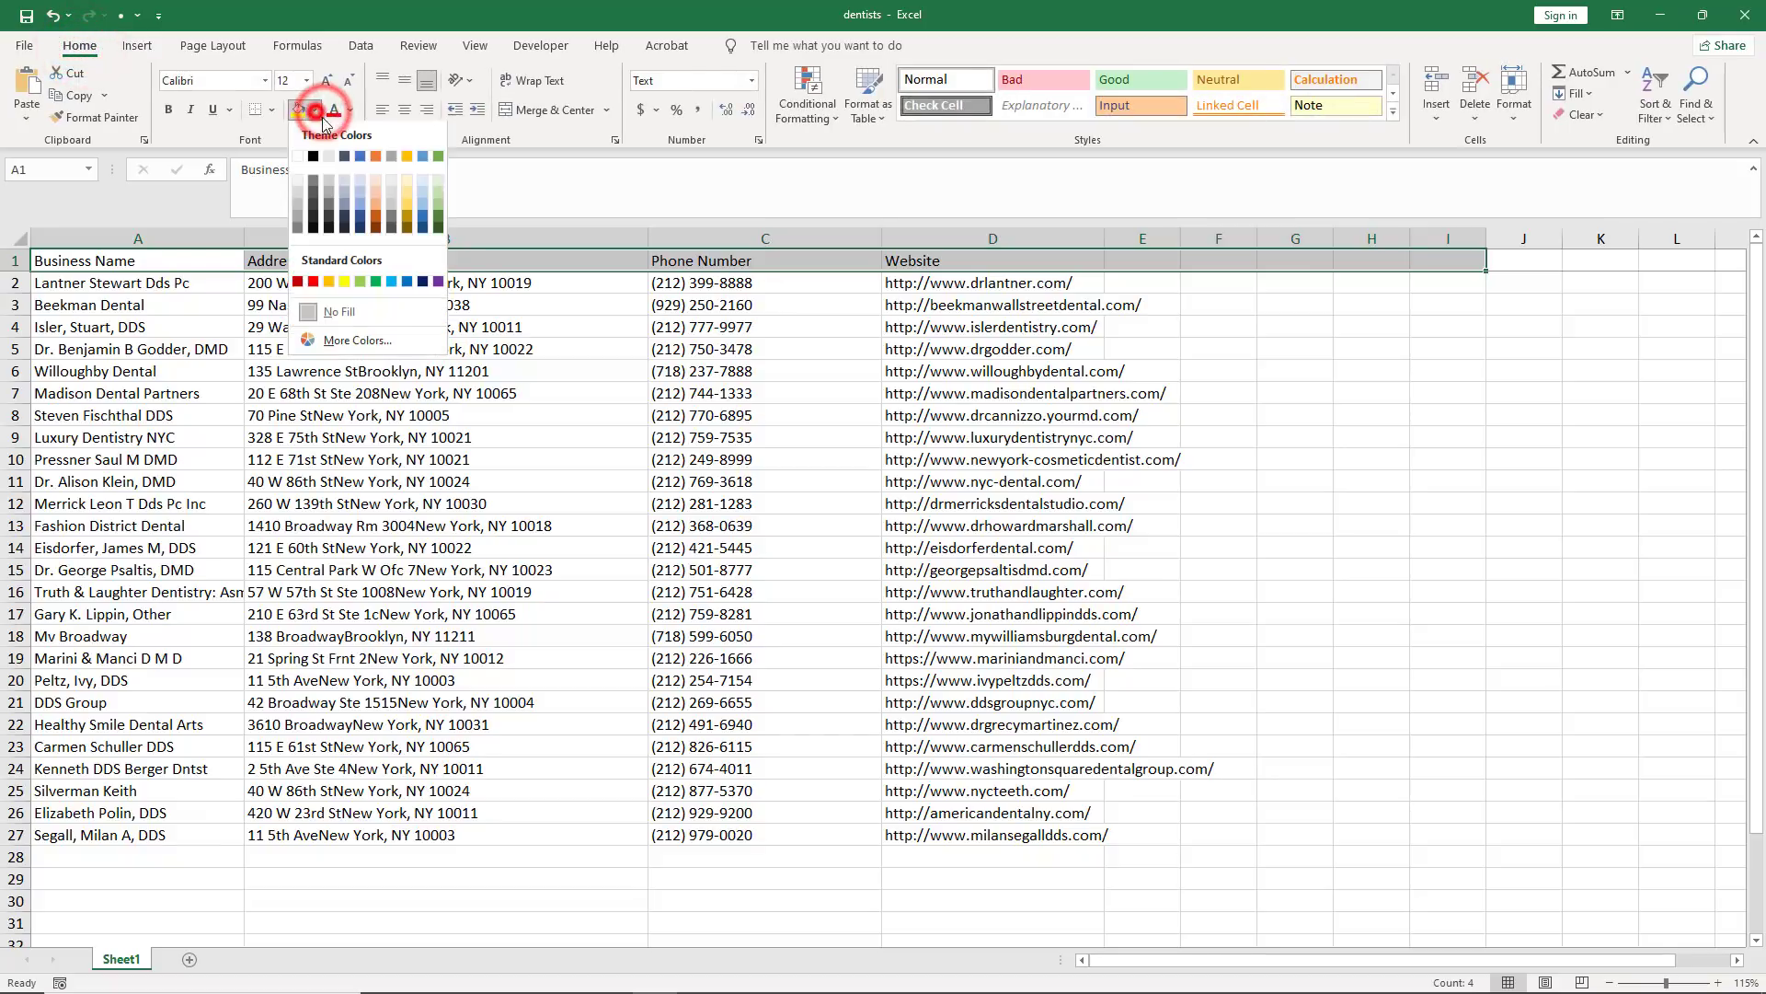
{"action": "left_click", "coordinate": [345, 281]}
{"action": "left_click", "coordinate": [521, 571]}
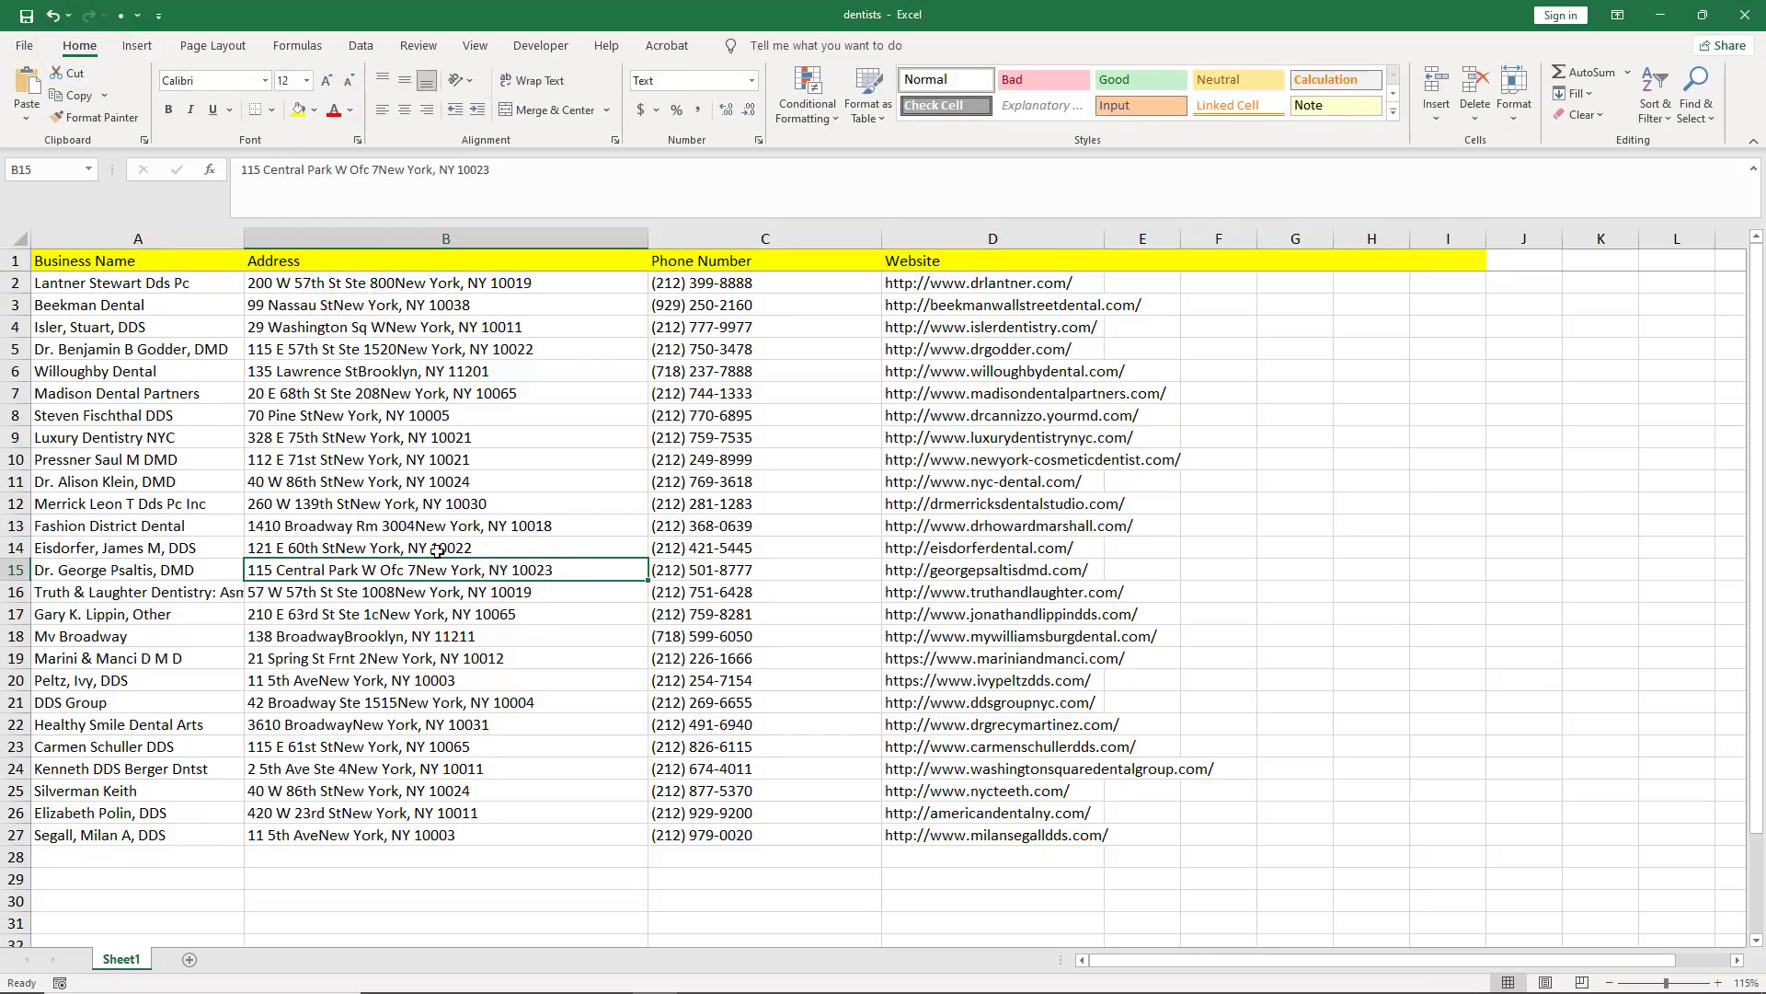
Step: Enlarge the sheet view and copy the first dentist's website address from cell D2
{"action": "scroll", "coordinate": [438, 550], "scroll_direction": "up", "scroll_amount": 2}
{"action": "left_click", "coordinate": [1183, 488]}
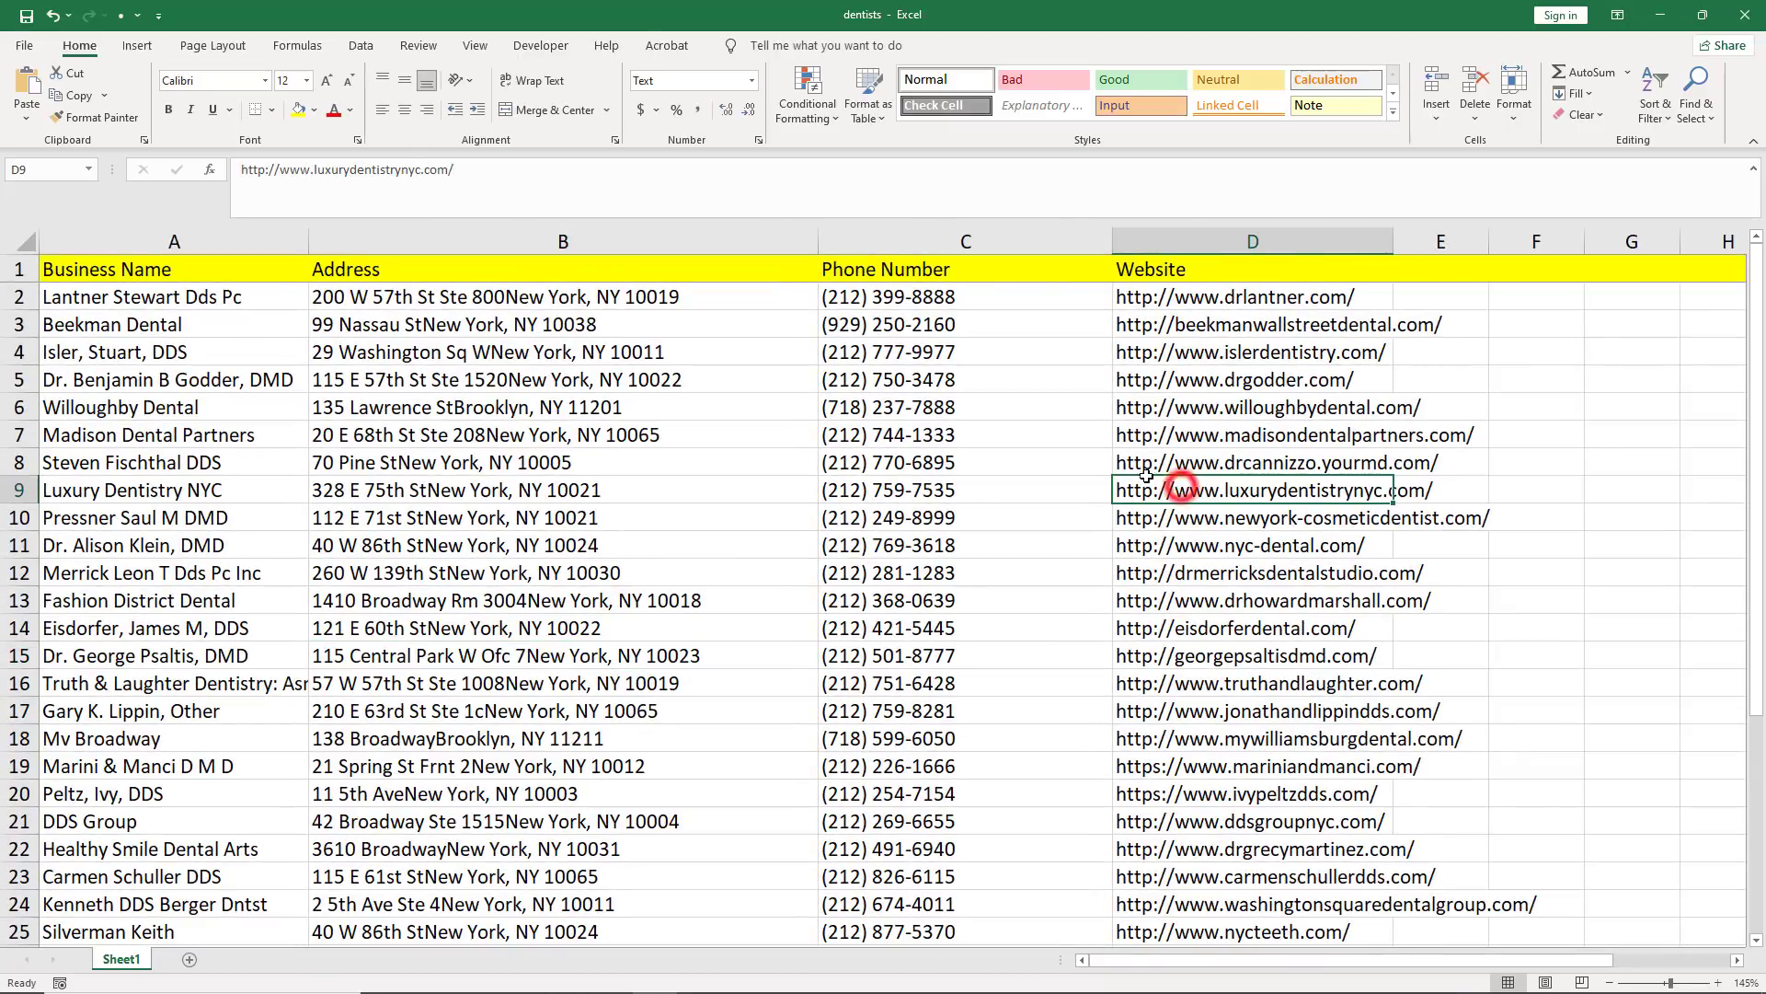
{"action": "left_click_drag", "start_coordinate": [1308, 292], "coordinate": [1305, 327]}
{"action": "left_click", "coordinate": [1292, 293]}
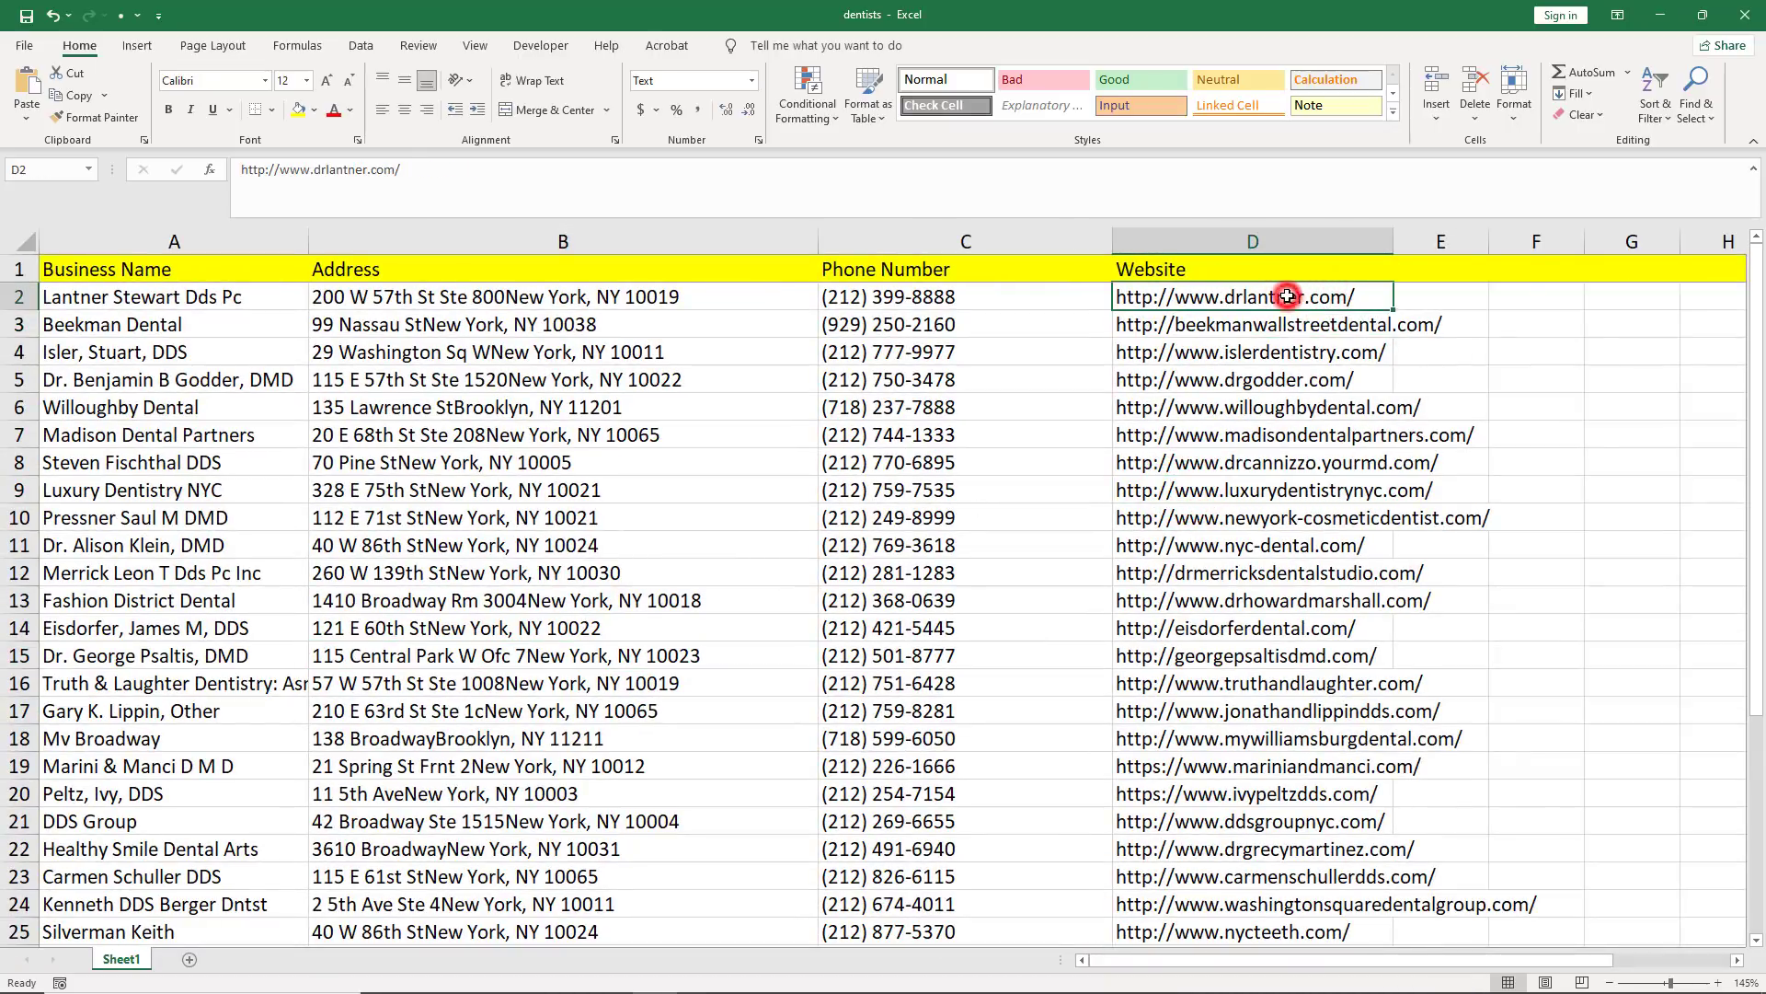
{"action": "right_click", "coordinate": [1360, 299]}
{"action": "left_click", "coordinate": [1403, 343]}
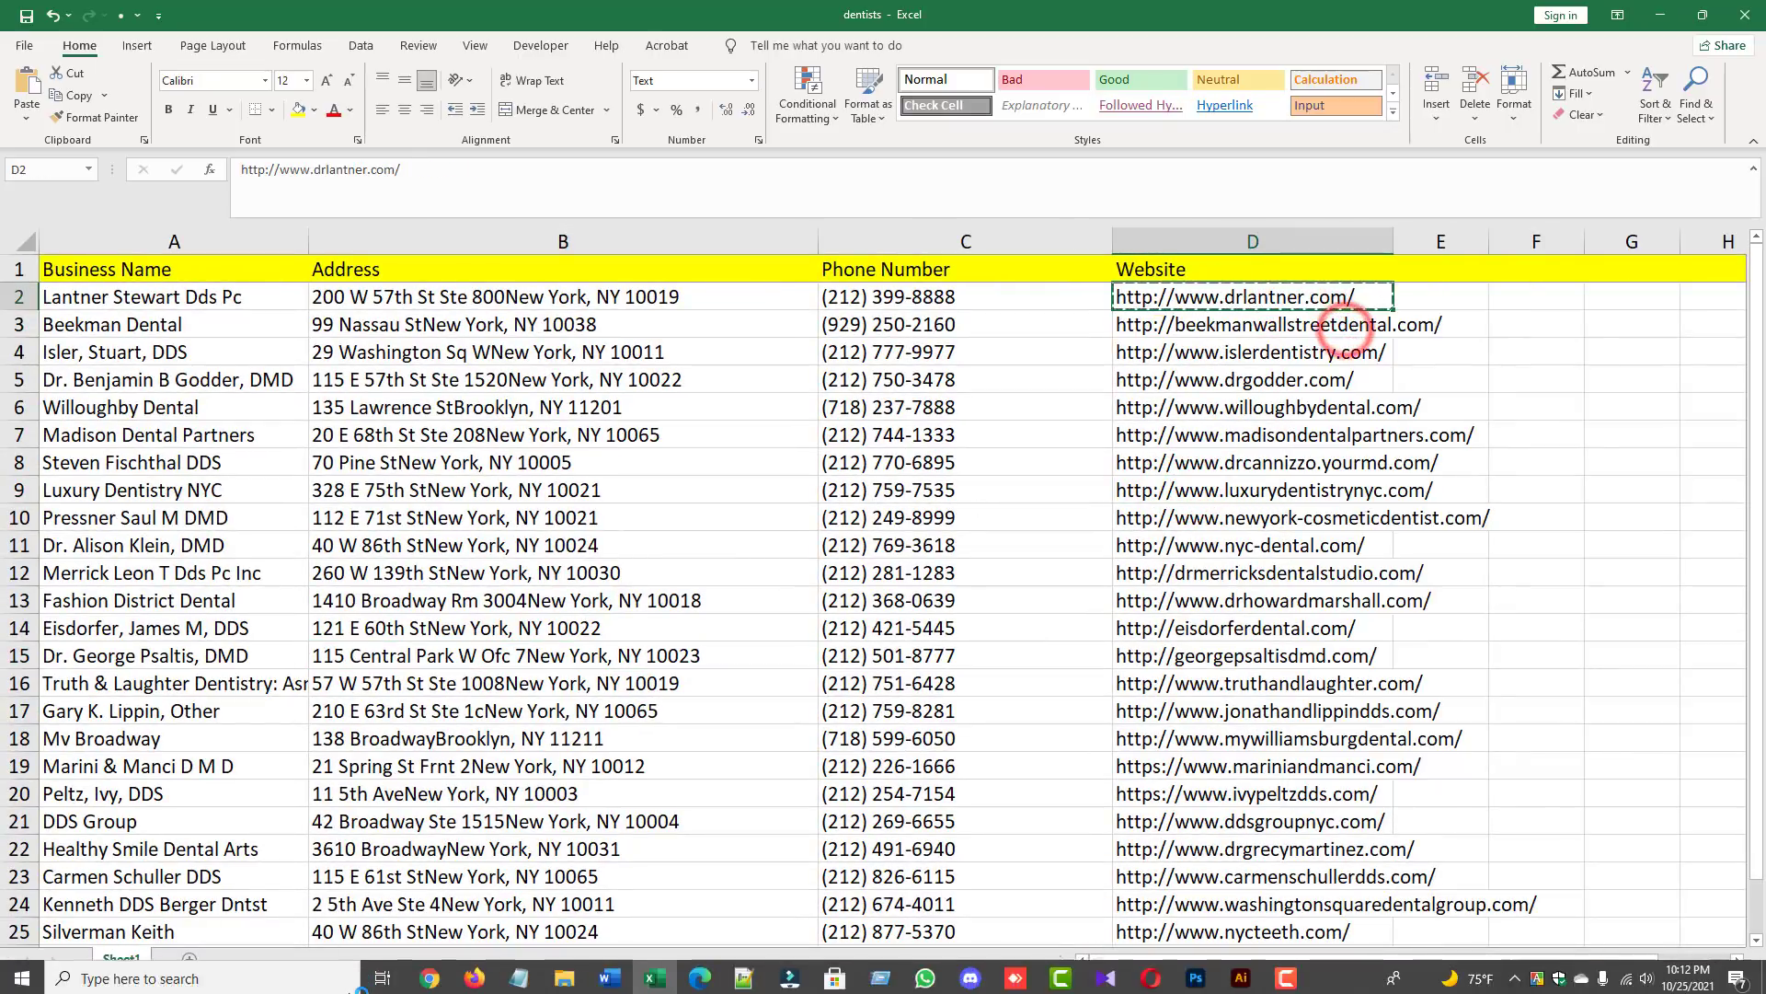
Step: Switch to Chrome and load the copied website address in the empty new tab
{"action": "left_click", "coordinate": [430, 978]}
{"action": "left_click", "coordinate": [690, 15]}
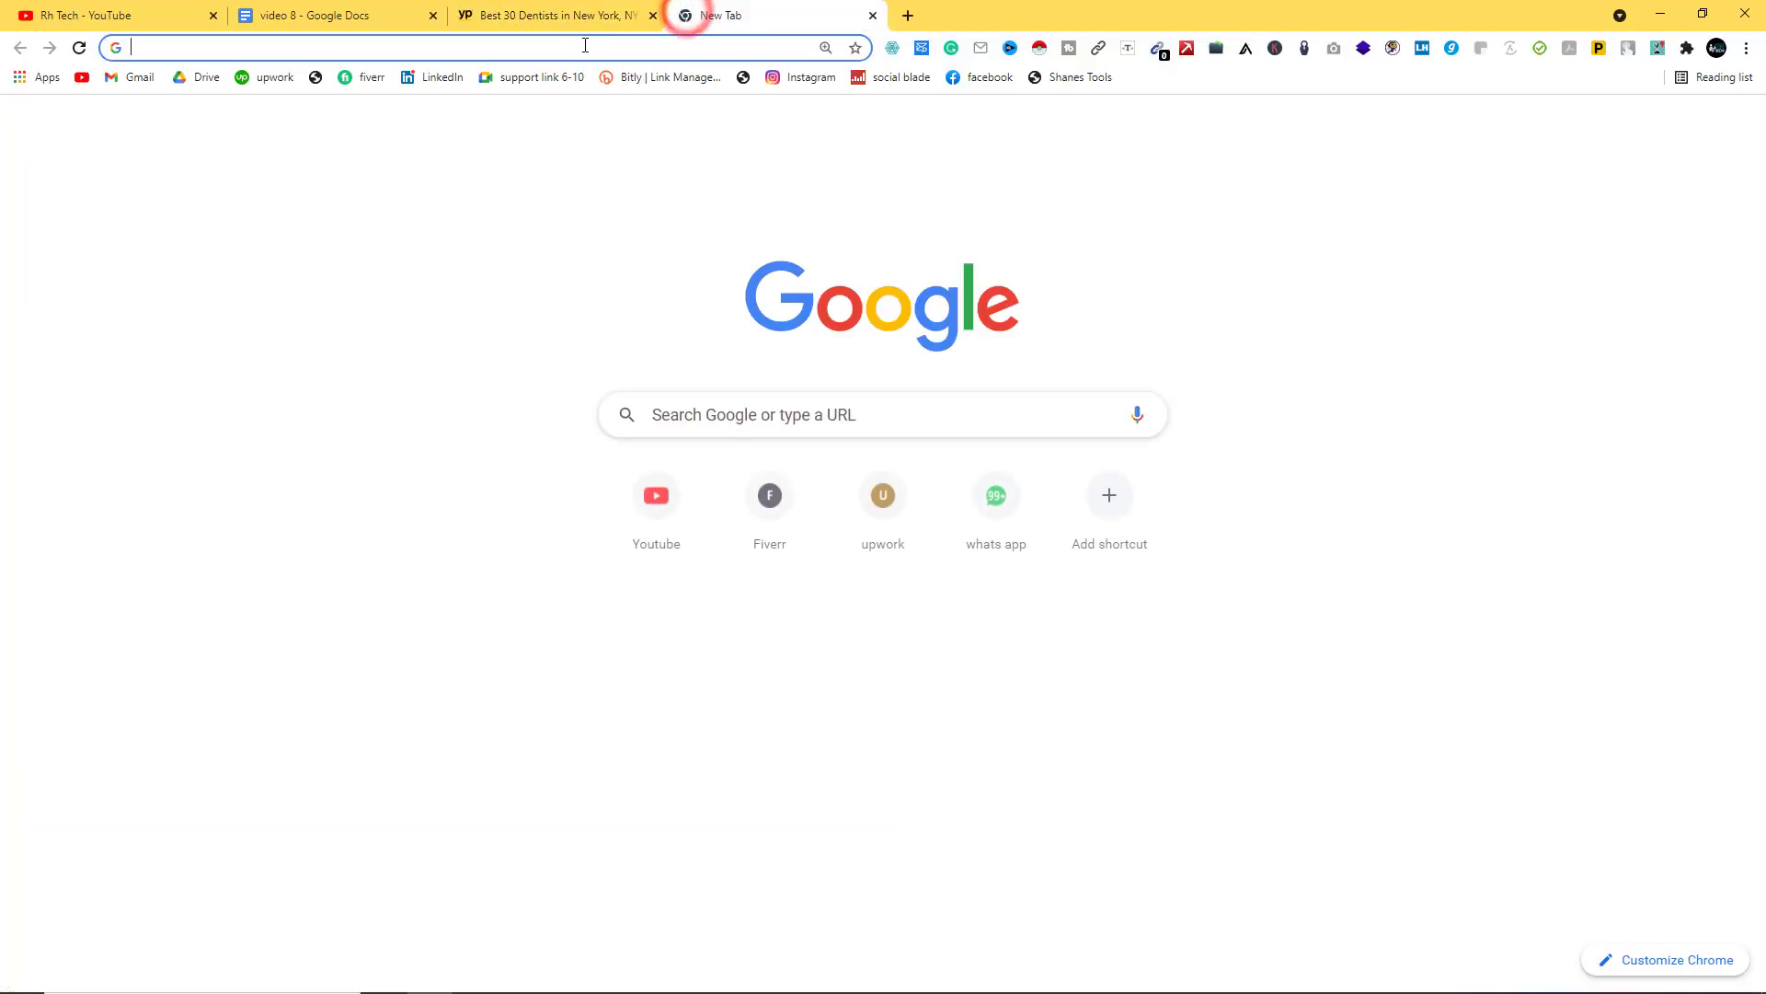
{"action": "key", "text": "ctrl+v"}
{"action": "key", "text": "Return"}
Step: Copy the practice's e-mail address from the contact bar at the top of its homepage
{"action": "left_click_drag", "start_coordinate": [1181, 104], "coordinate": [1138, 105]}
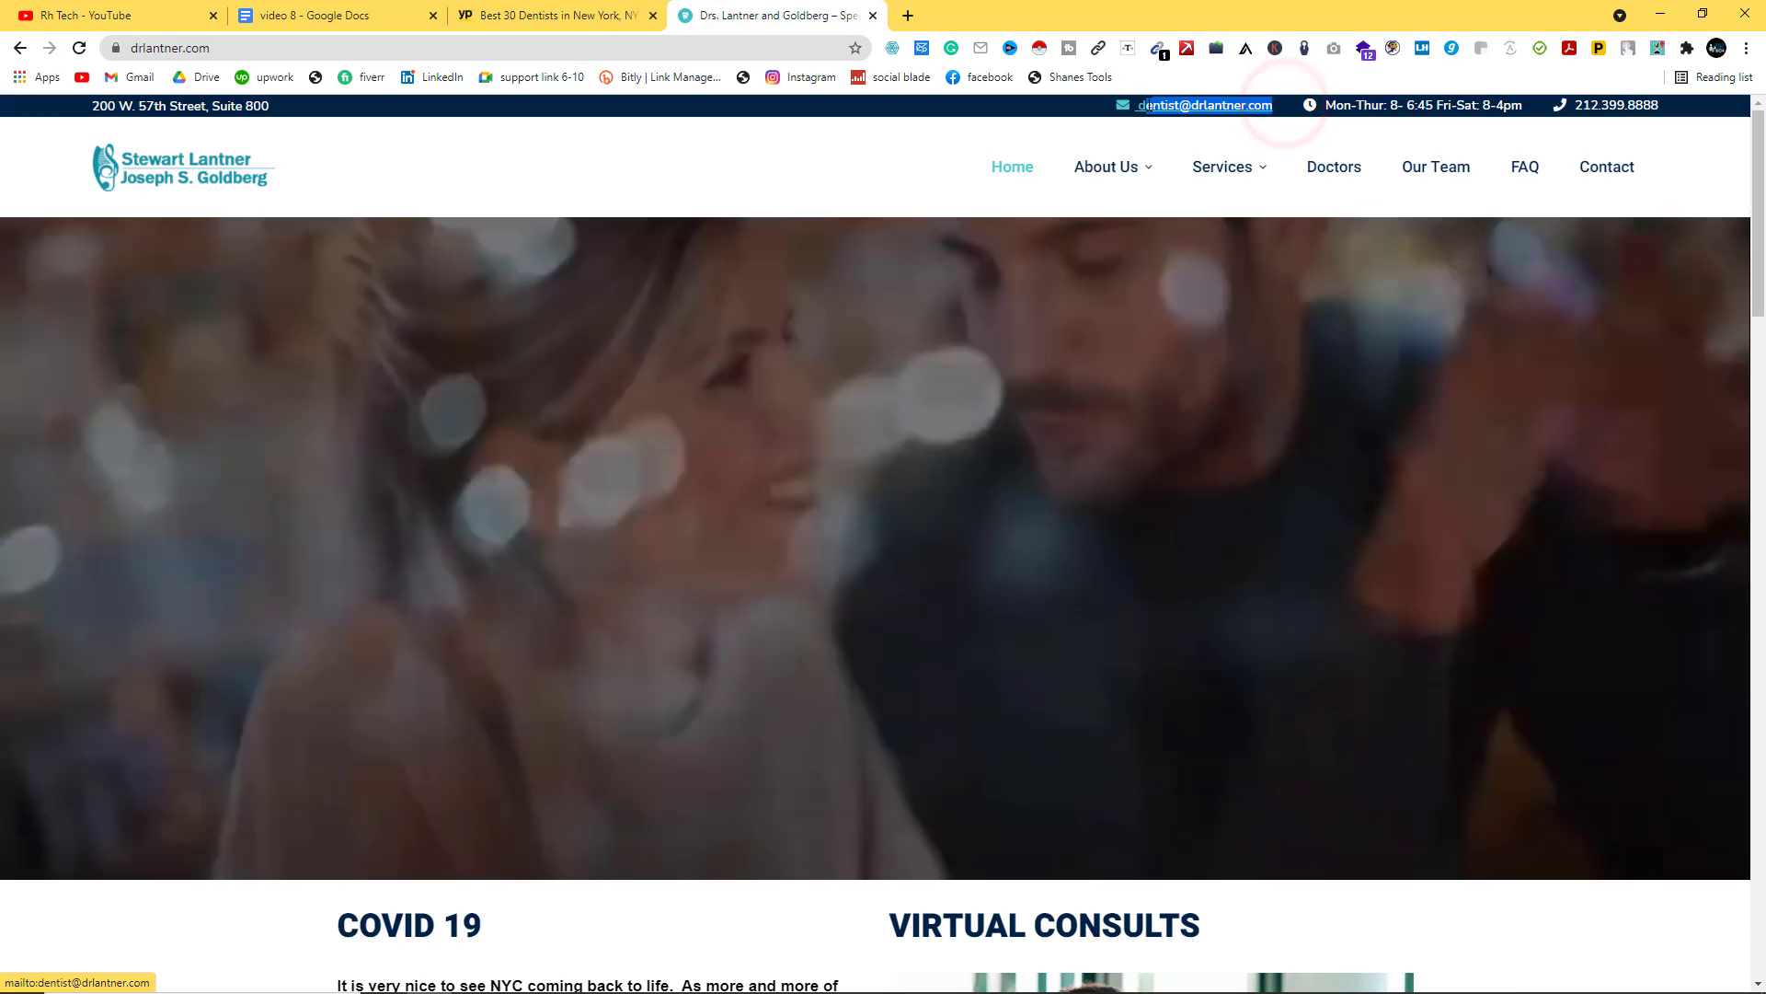
{"action": "right_click", "coordinate": [1151, 108]}
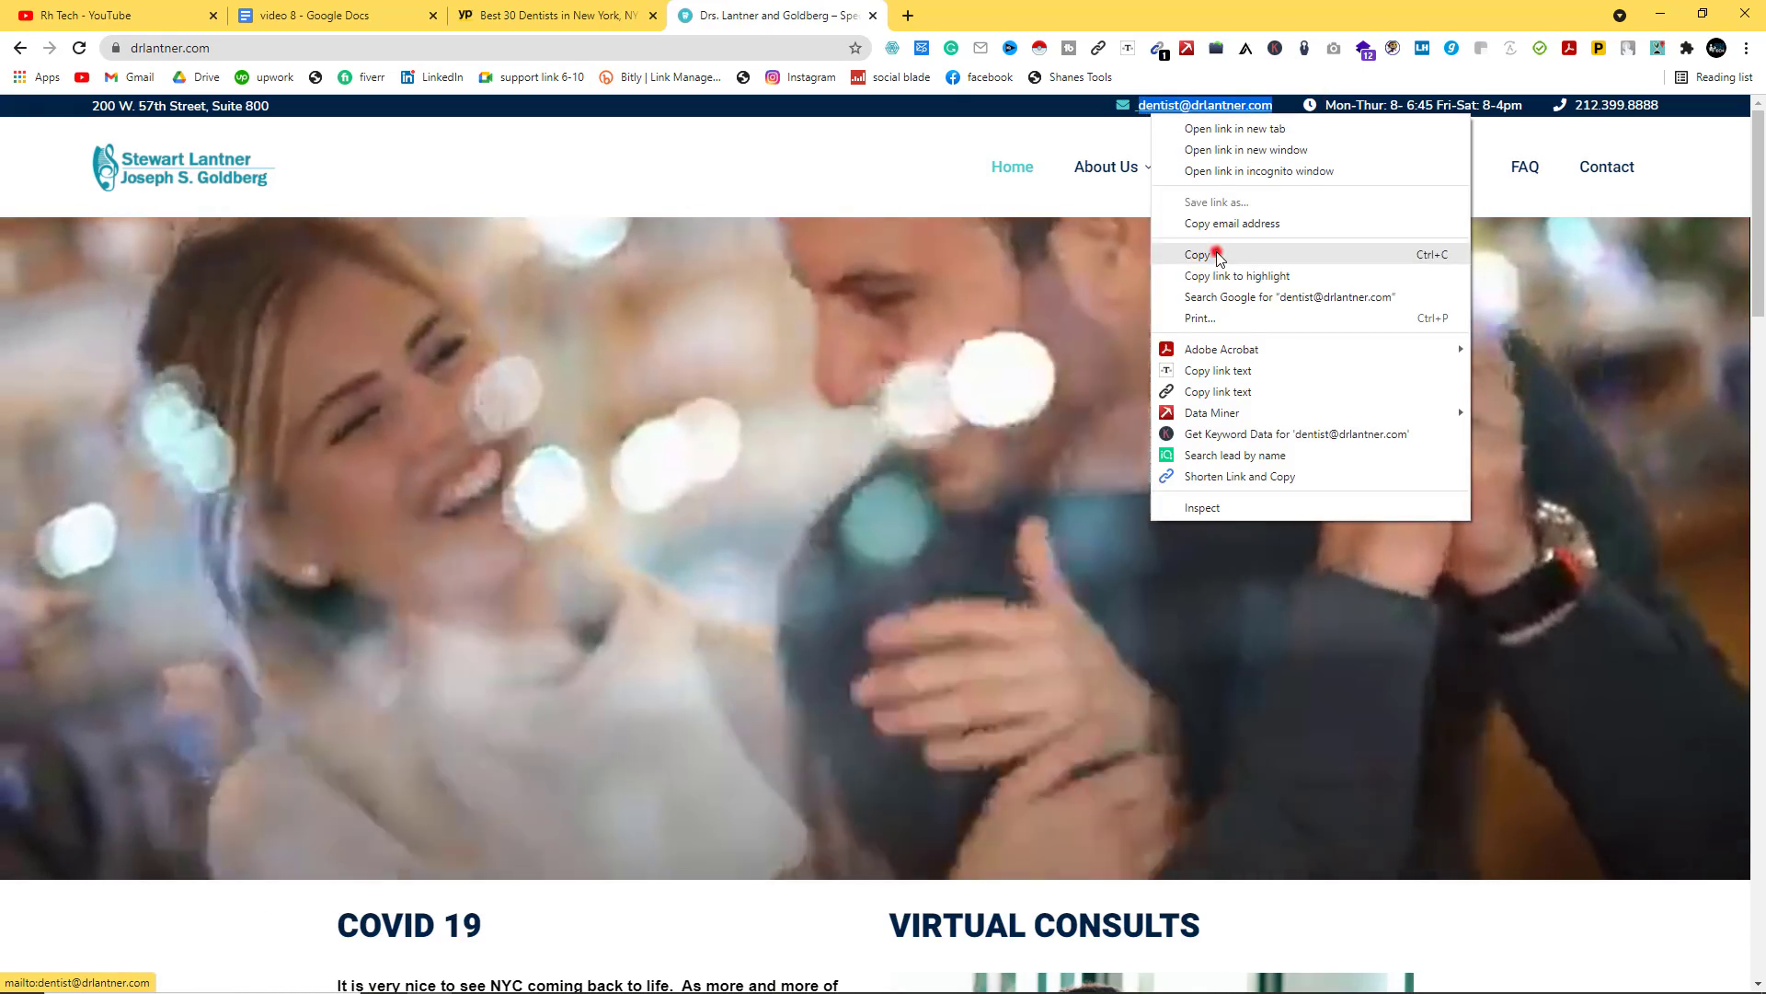
{"action": "left_click", "coordinate": [1212, 254]}
{"action": "mouse_move", "coordinate": [476, 975]}
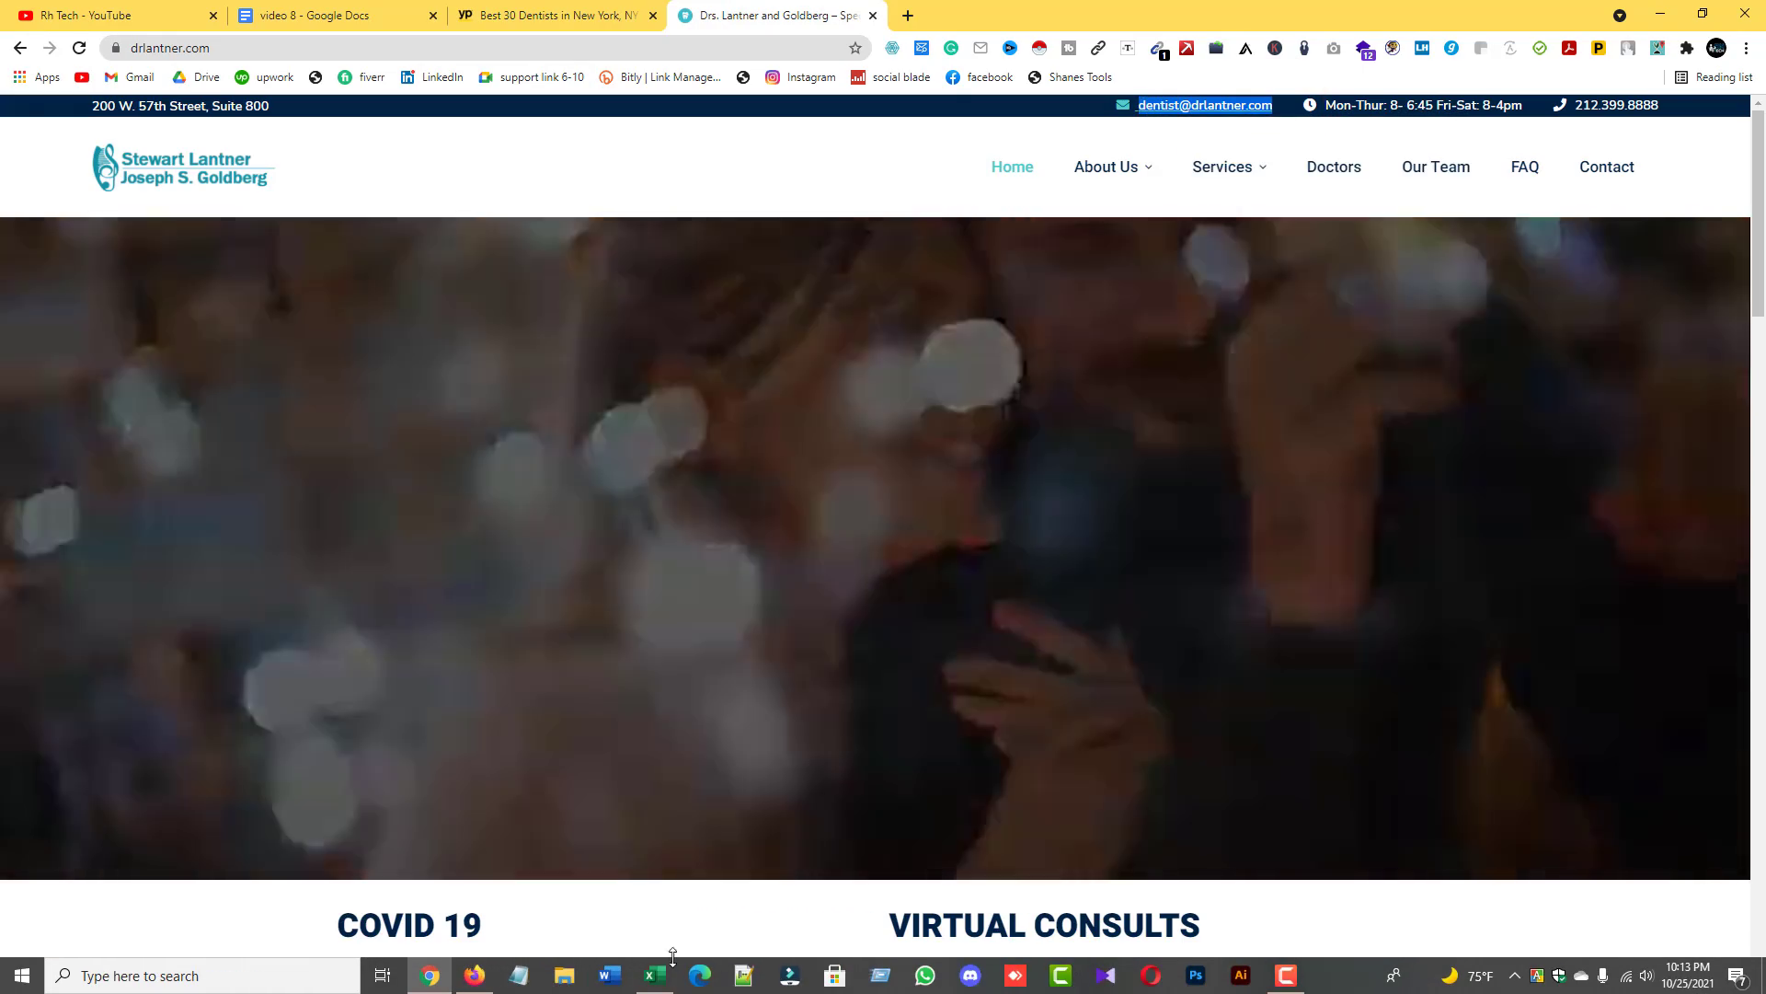
Step: Switch back to Excel and enter the header Email in cell E1 beside Website
{"action": "left_click", "coordinate": [654, 975]}
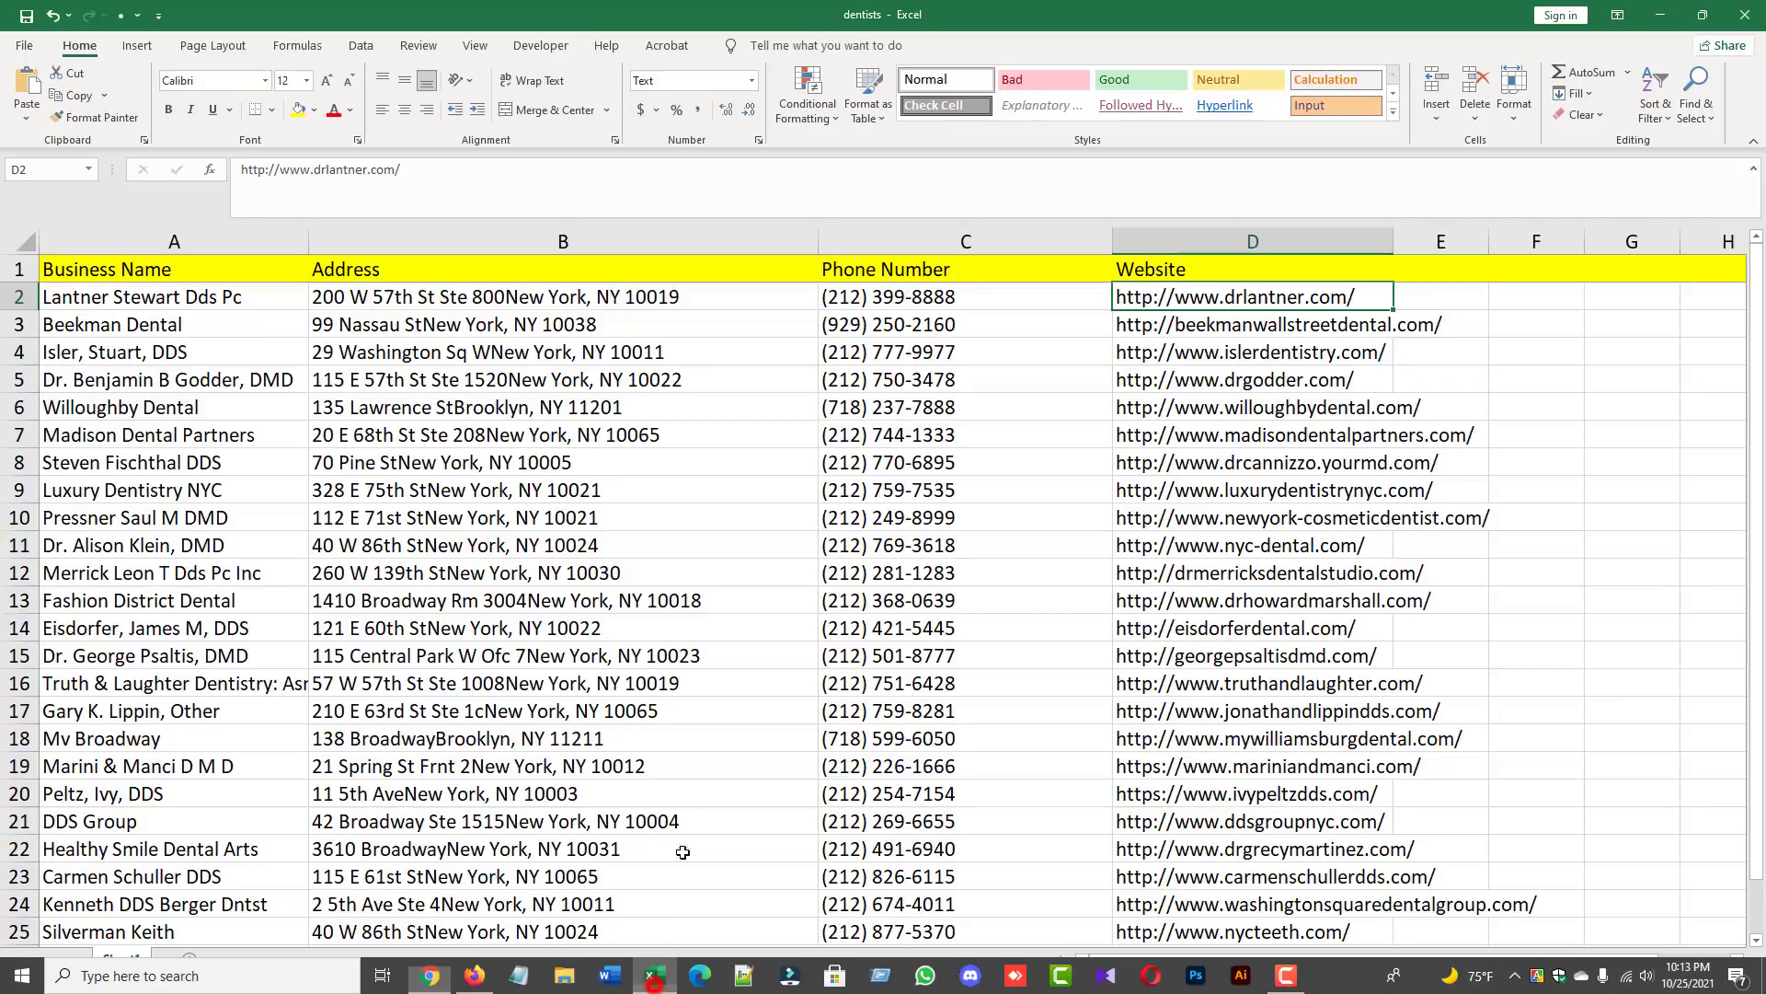
{"action": "left_click", "coordinate": [1446, 269]}
{"action": "type", "text": "E"}
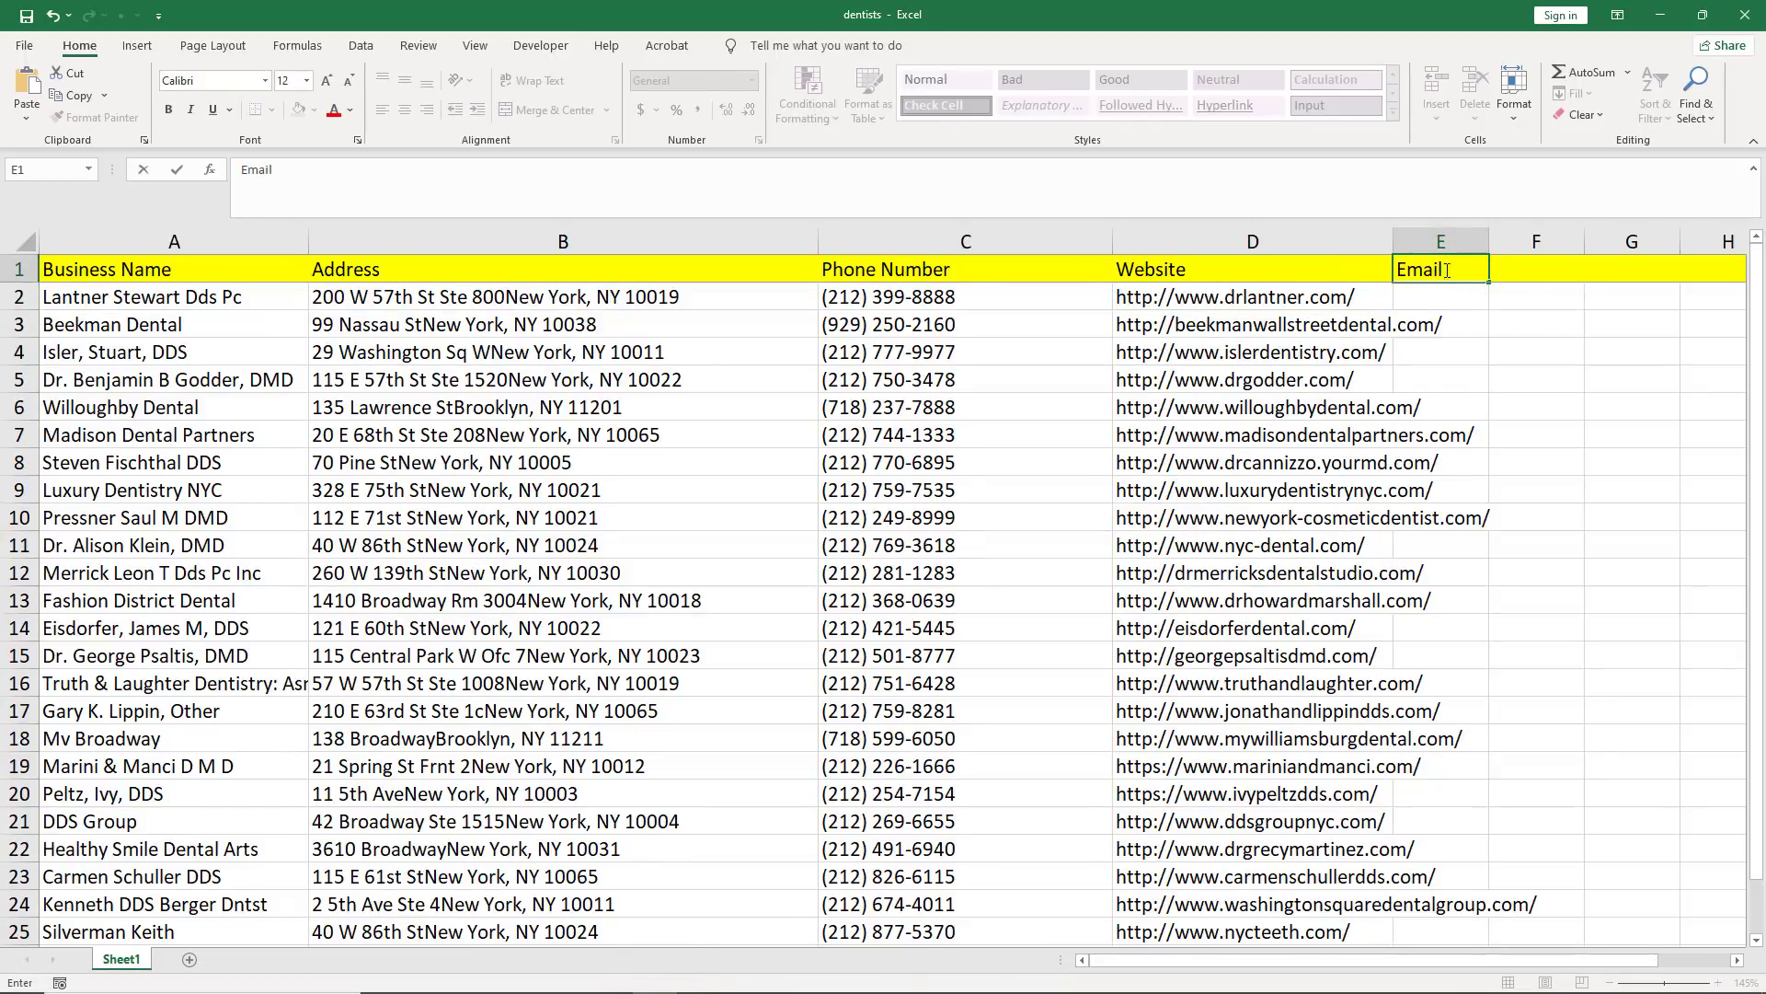
Step: Complete the Email header in cell E1 and paste the copied practice e-mail address into cell E2 below it
{"action": "type", "text": "mail"}
{"action": "left_click", "coordinate": [1441, 300]}
{"action": "right_click", "coordinate": [1439, 294]}
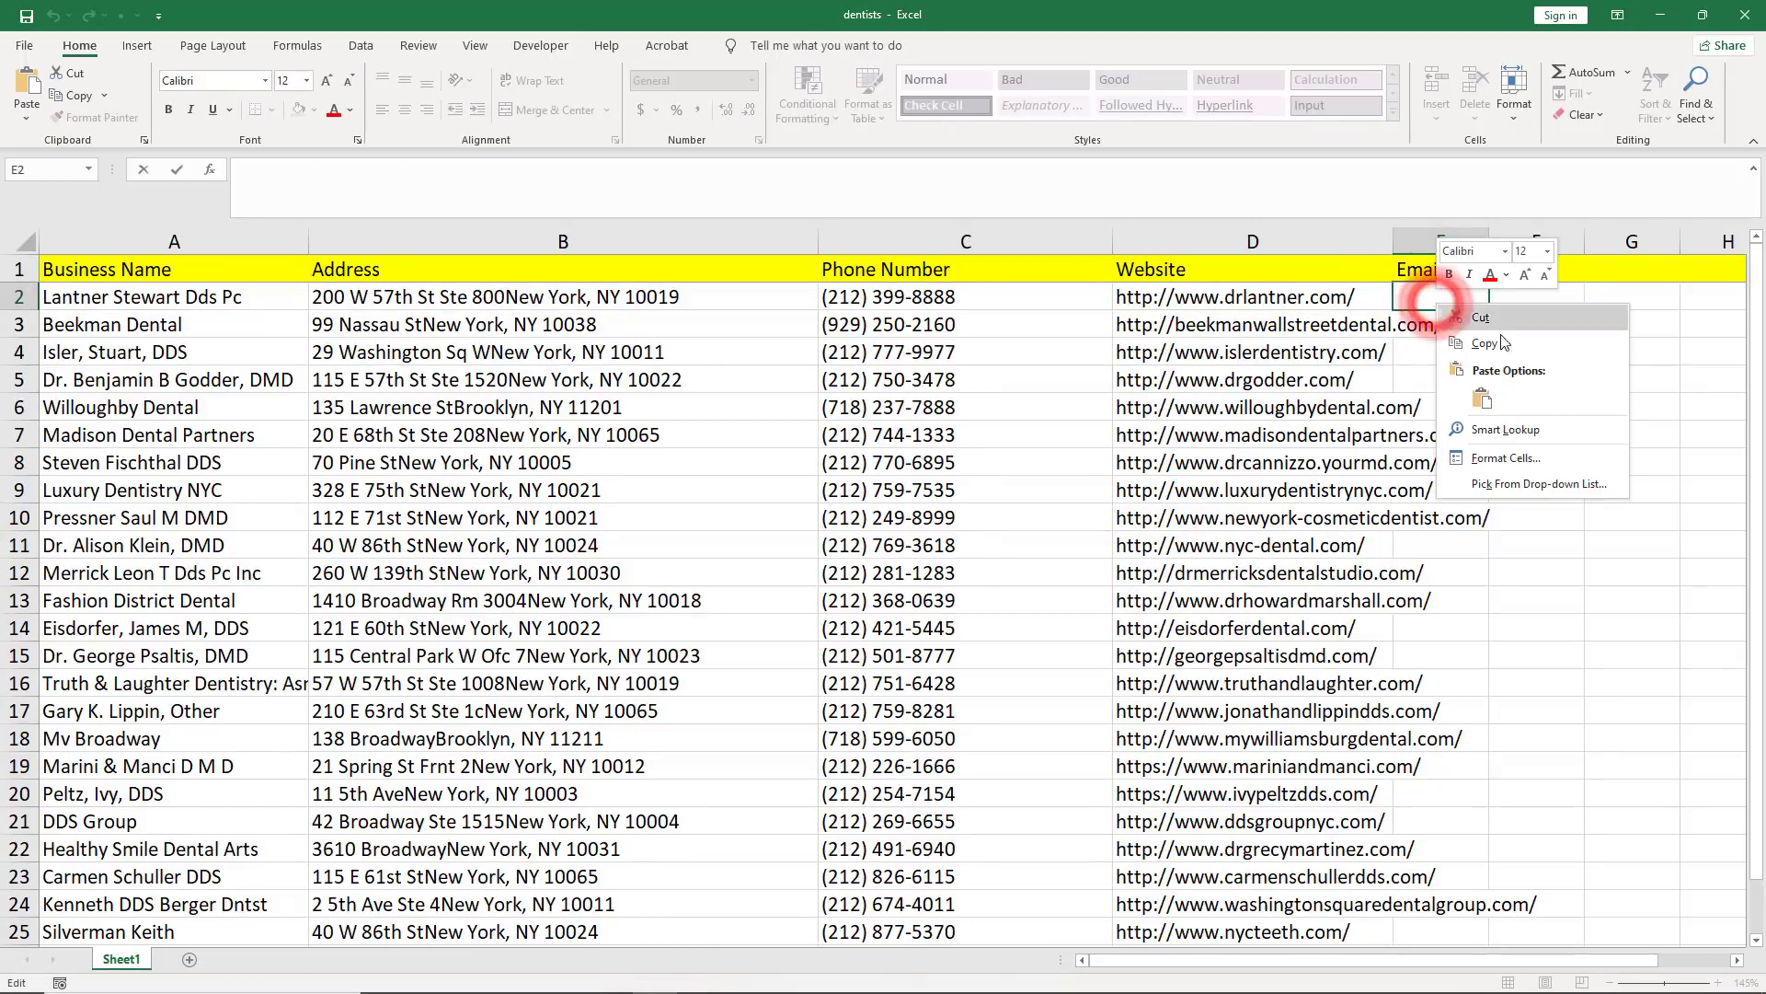
{"action": "left_click", "coordinate": [1482, 398]}
{"action": "left_click", "coordinate": [1417, 462]}
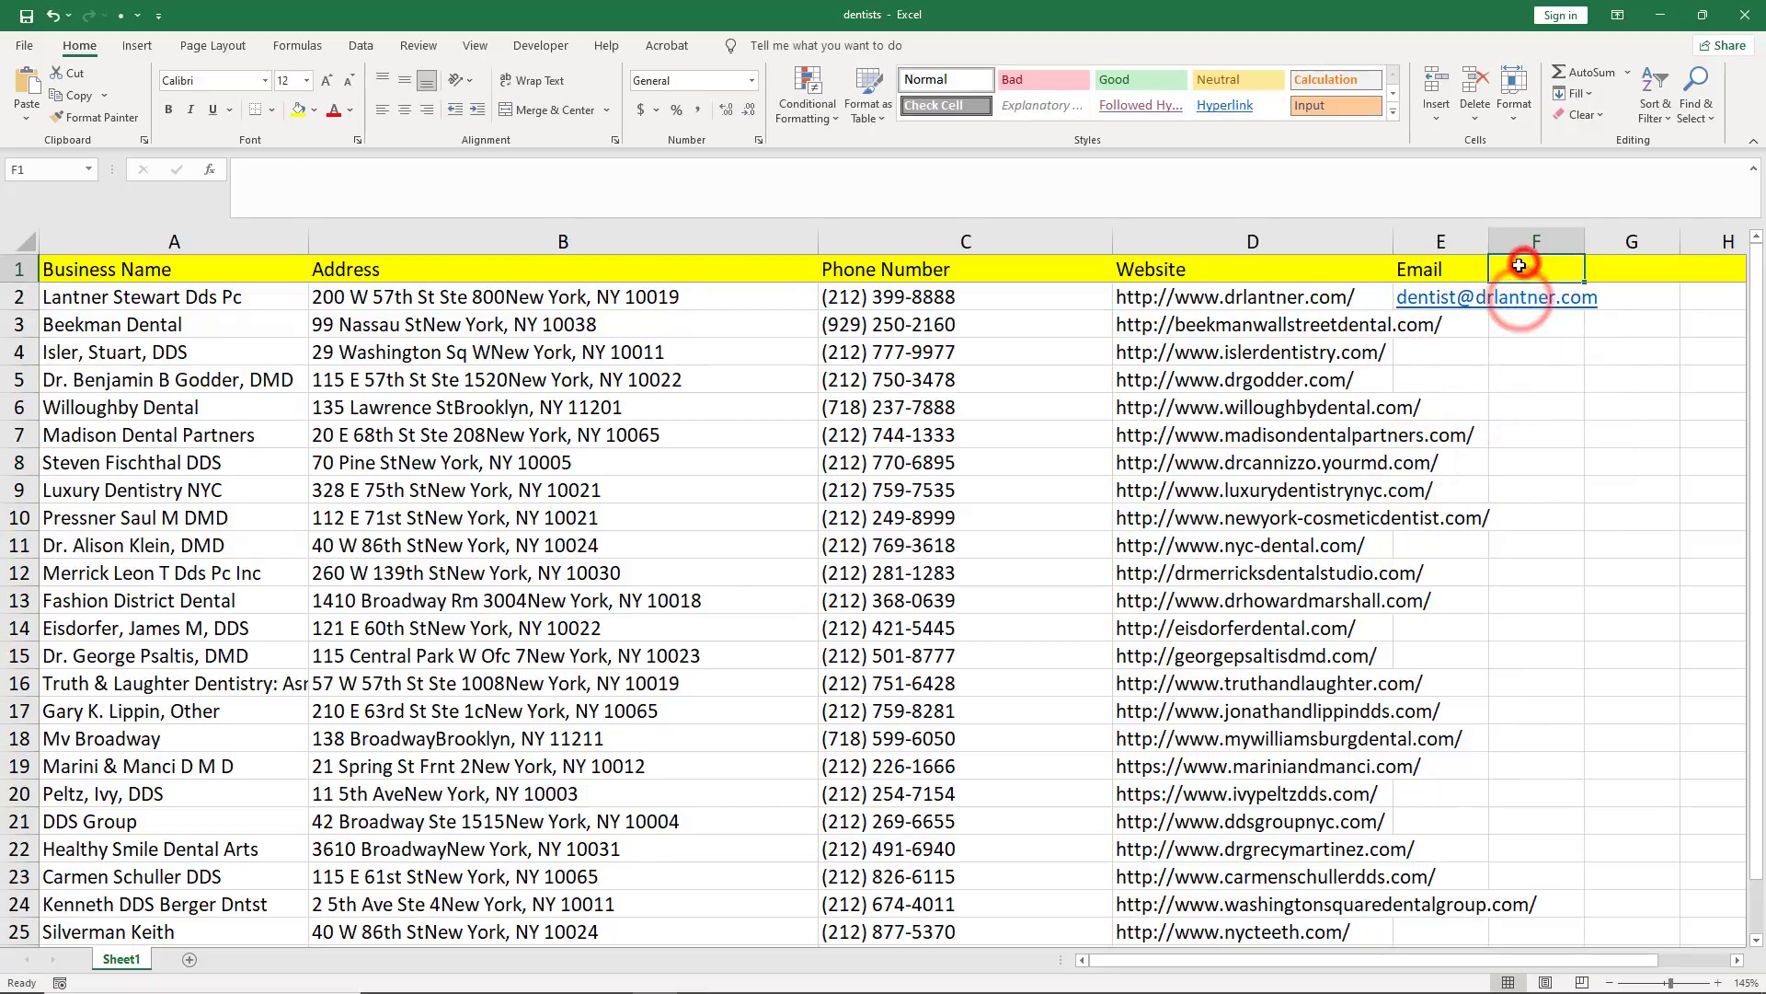
Step: Enter the header Social Media in cell F1 beside Email
{"action": "left_click", "coordinate": [1523, 267]}
{"action": "type", "text": "S"}
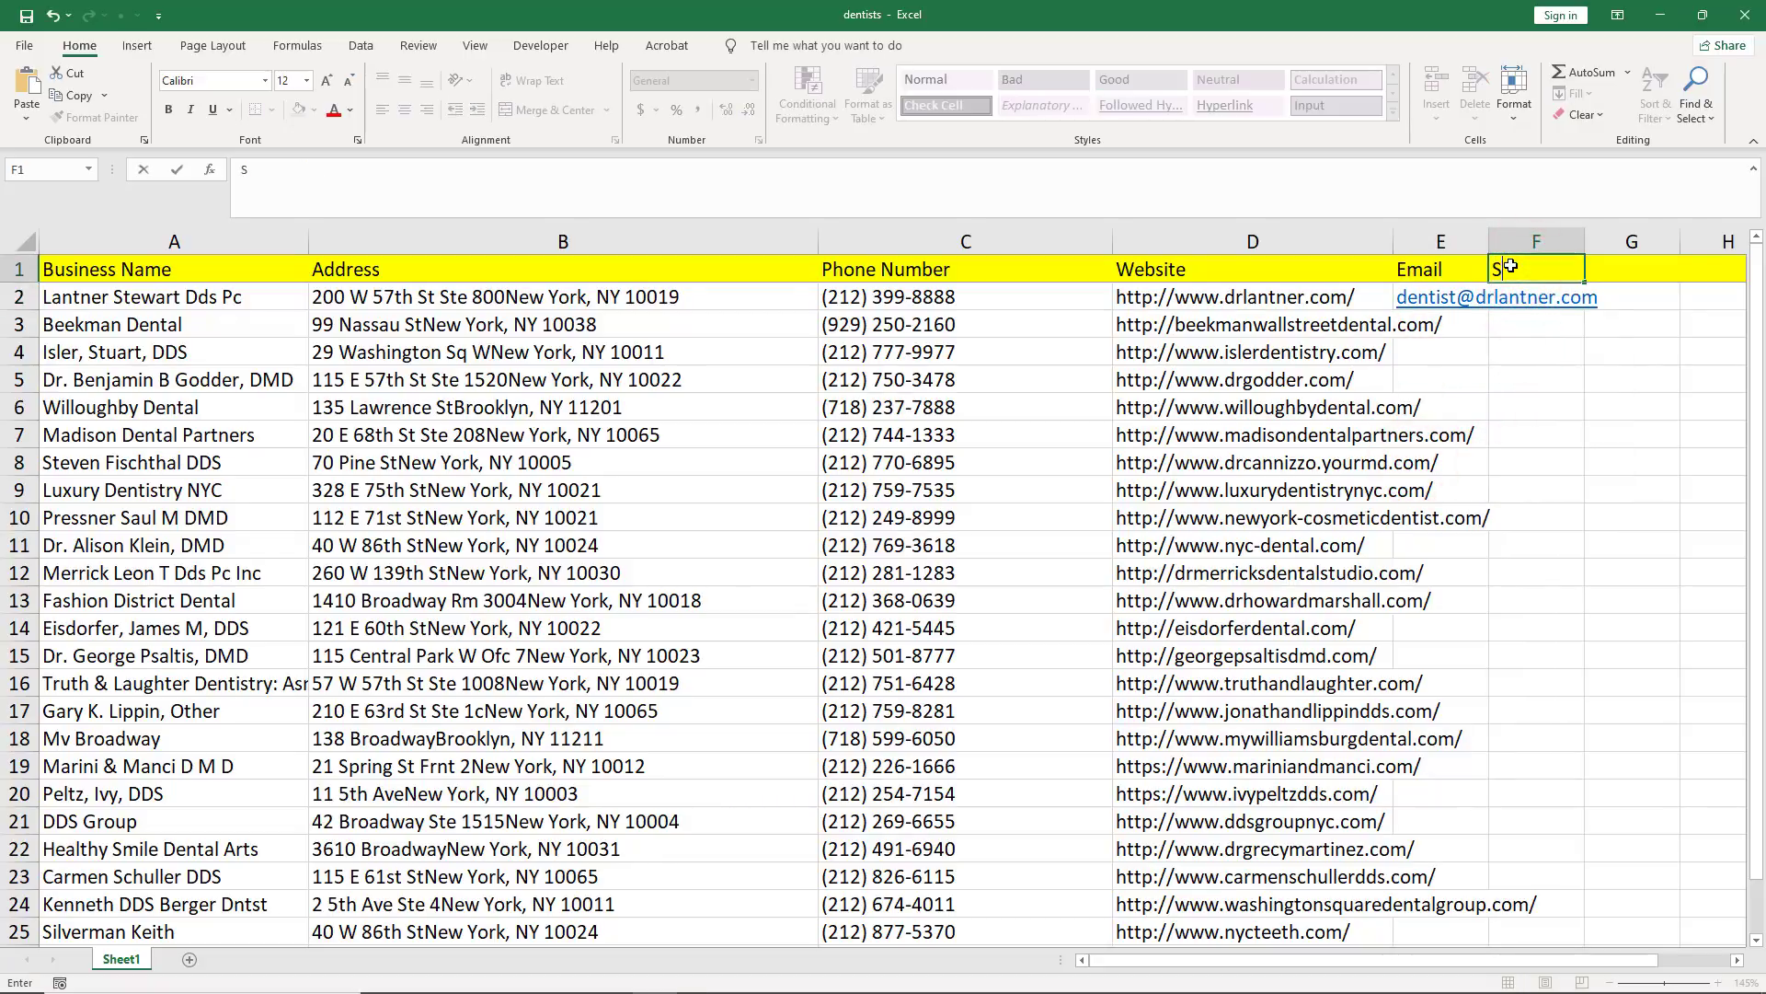
{"action": "type", "text": "ocial Media"}
Step: Switch to Chrome and examine the practice website's Contact page down to its footer for social media links
{"action": "key", "text": "alt+Tab"}
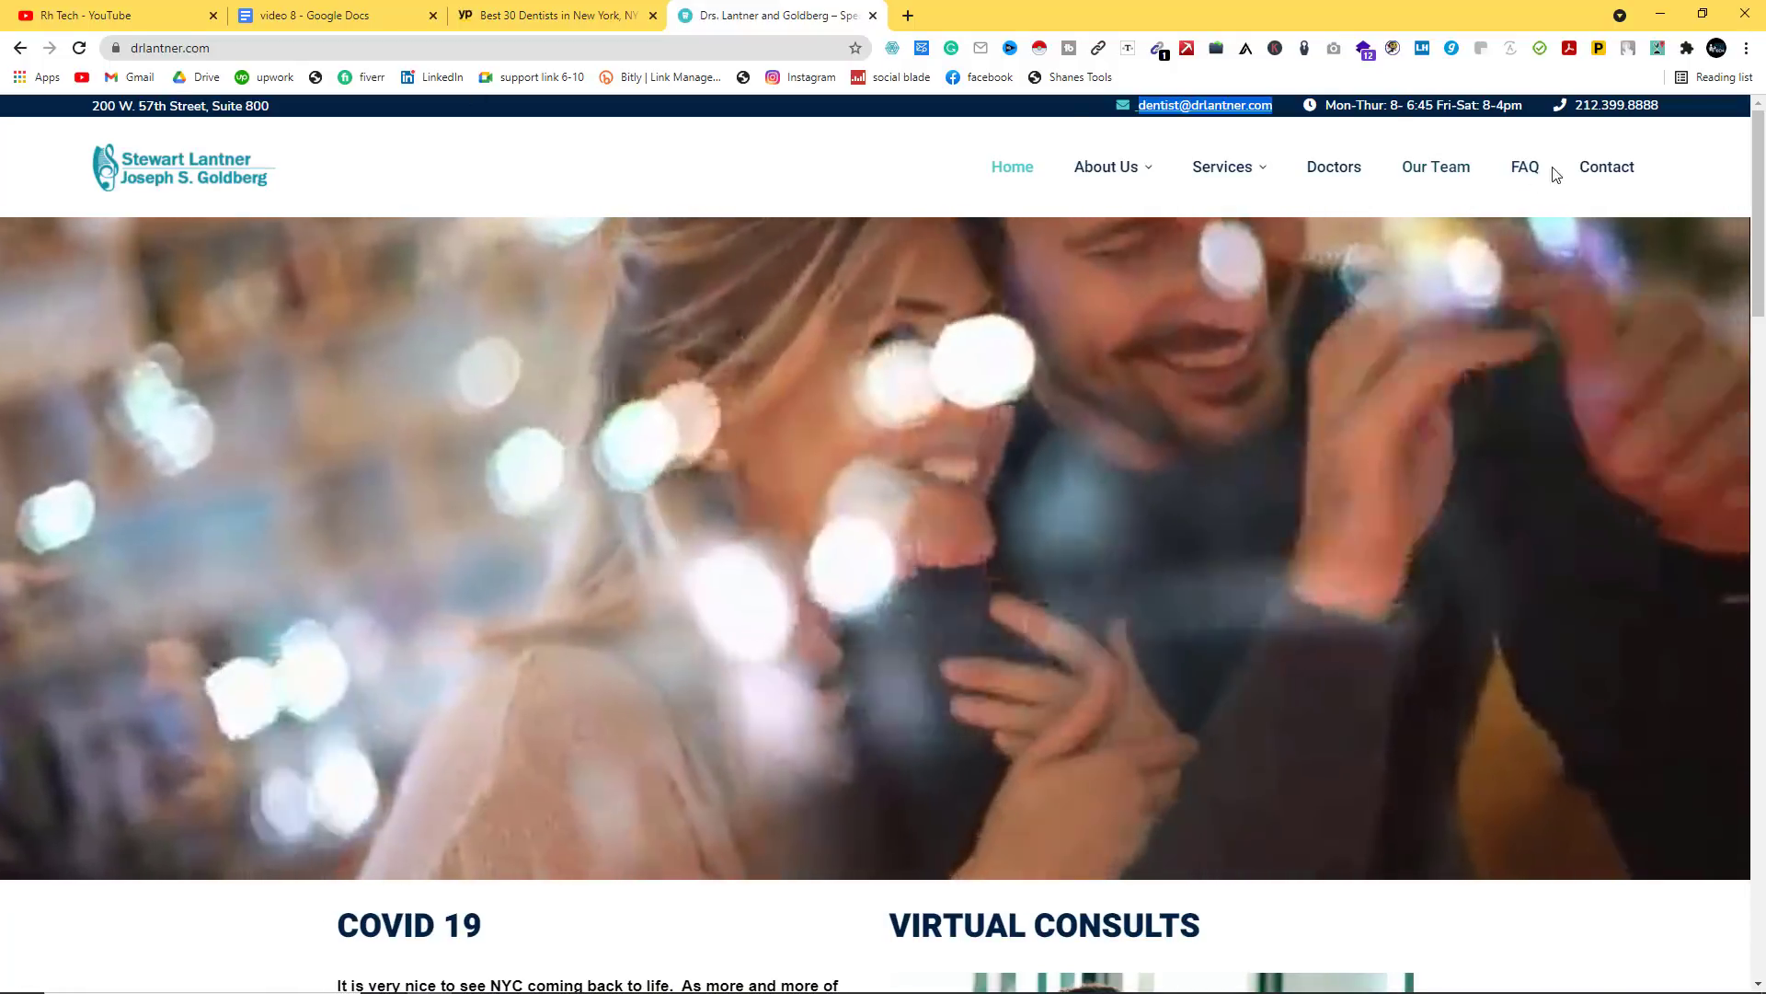
{"action": "left_click", "coordinate": [1605, 168]}
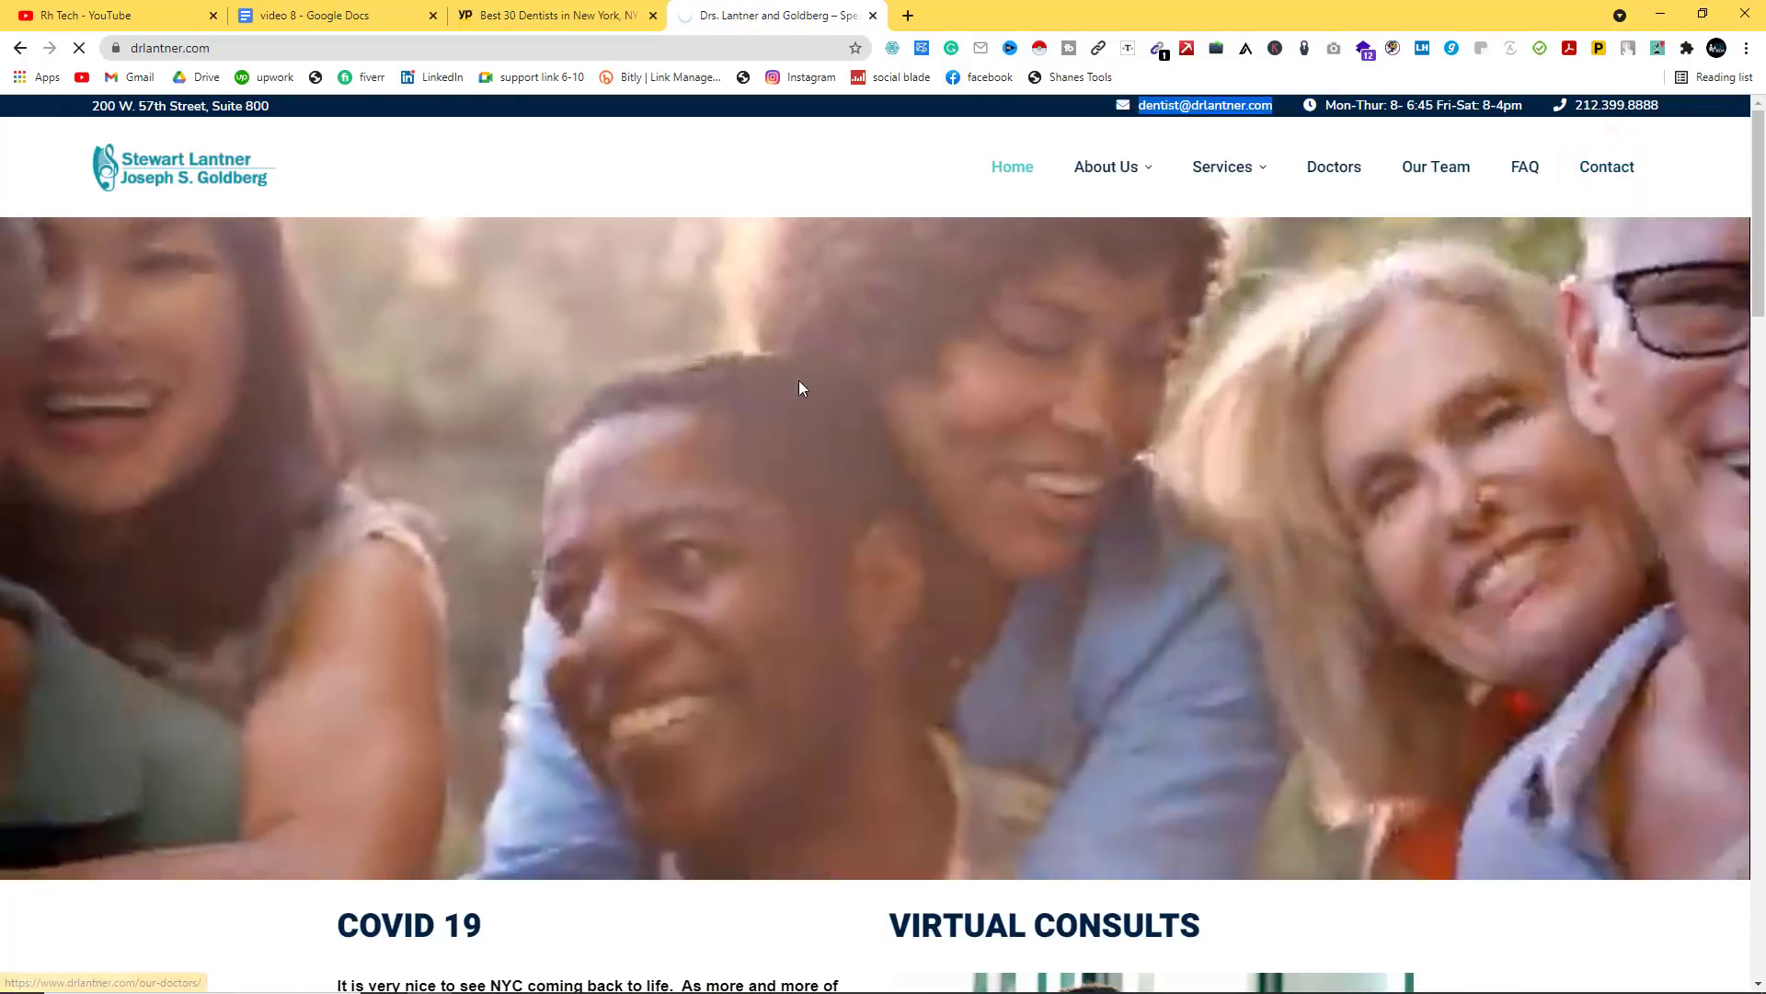
{"action": "scroll", "coordinate": [793, 450], "scroll_direction": "down", "scroll_amount": 6}
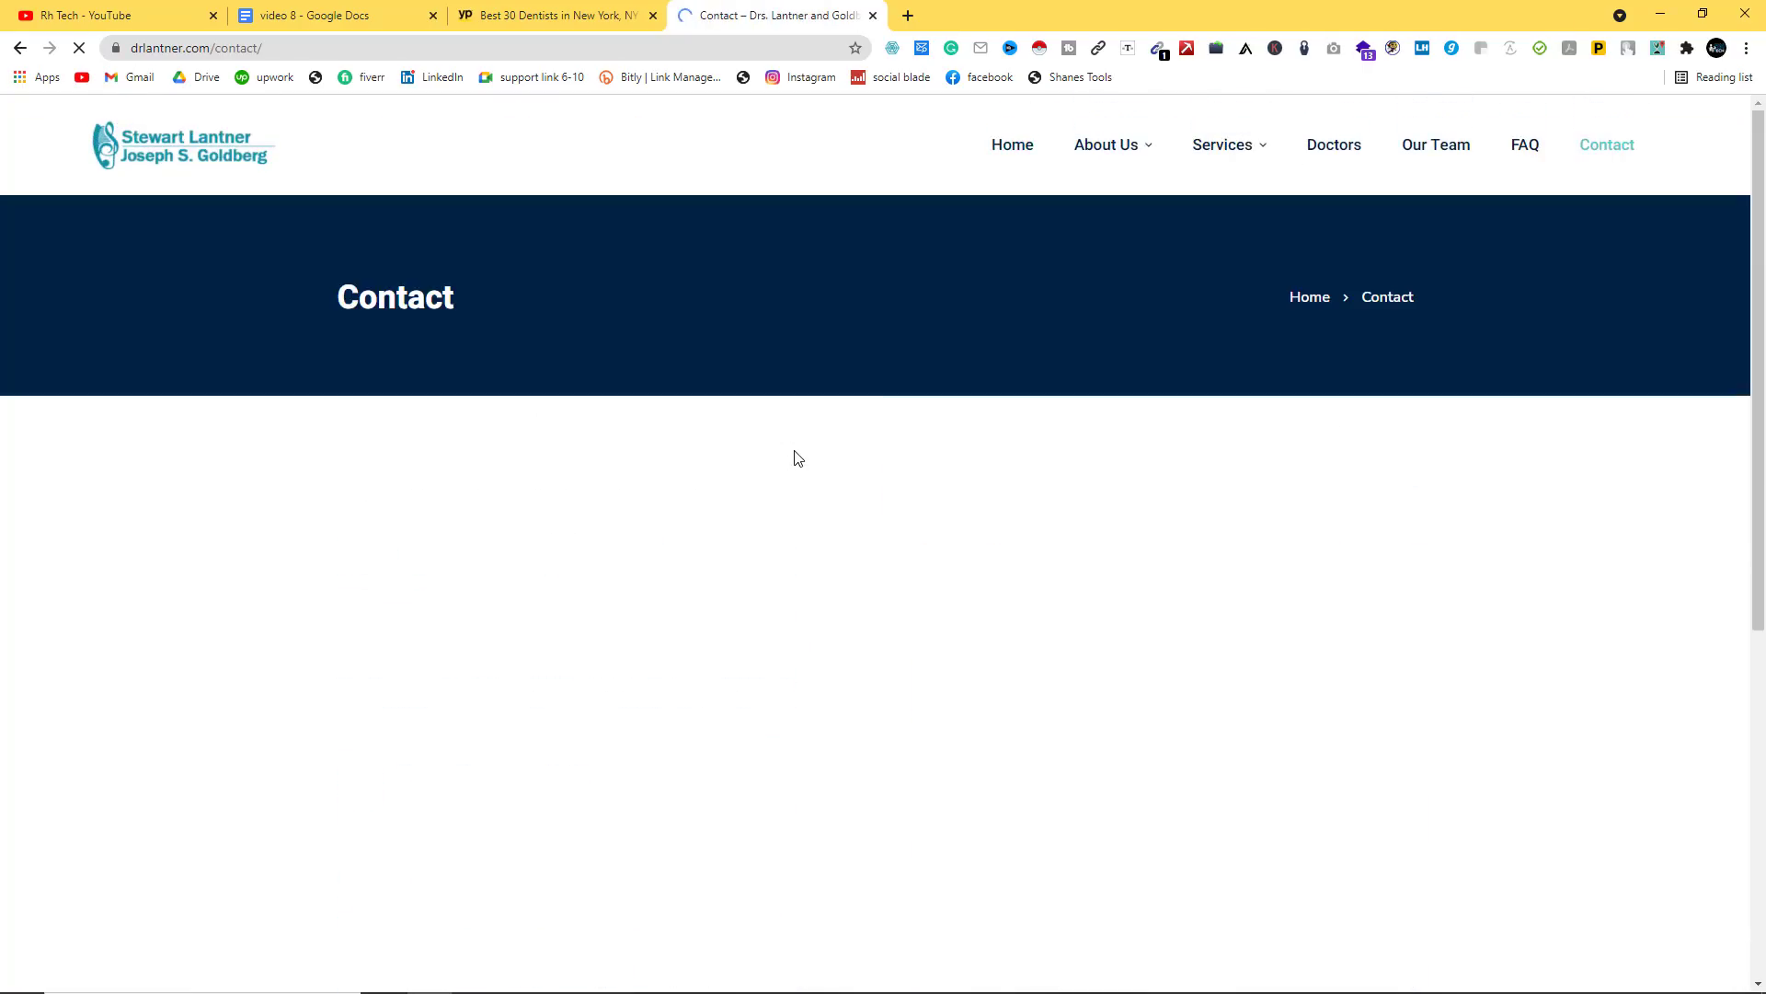
{"action": "scroll", "coordinate": [794, 458], "scroll_direction": "down", "scroll_amount": 5}
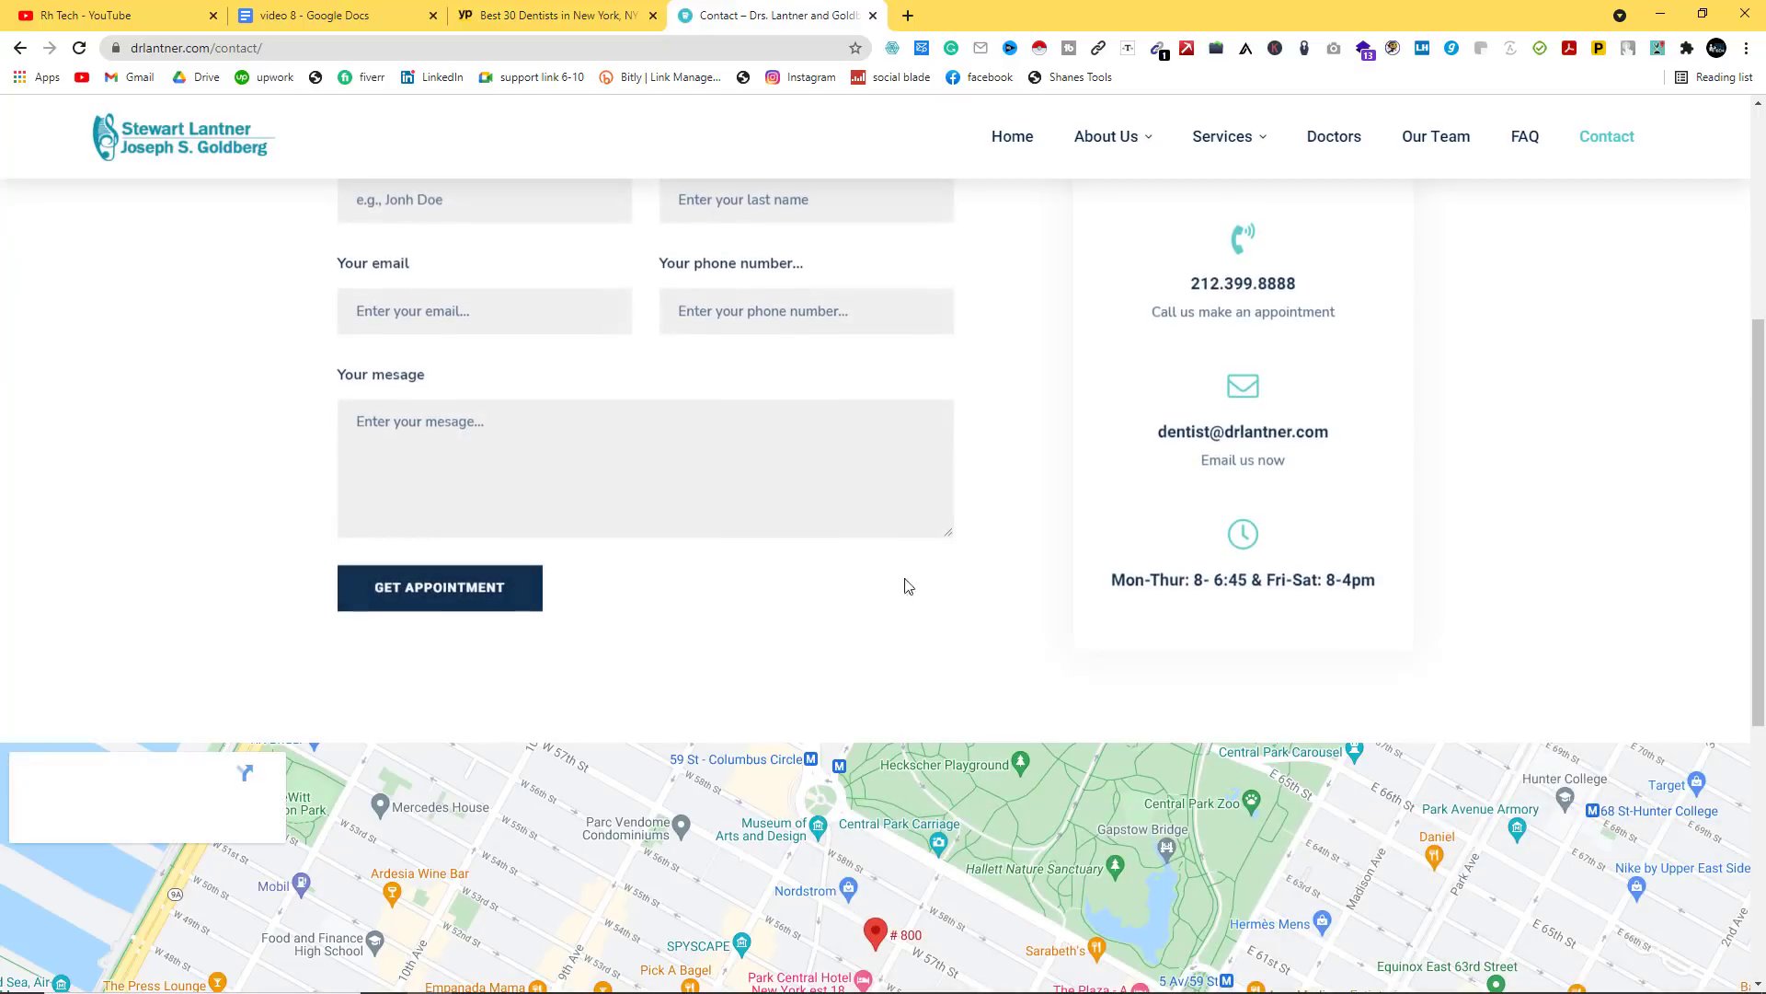
{"action": "scroll", "coordinate": [1019, 563], "scroll_direction": "down", "scroll_amount": 6}
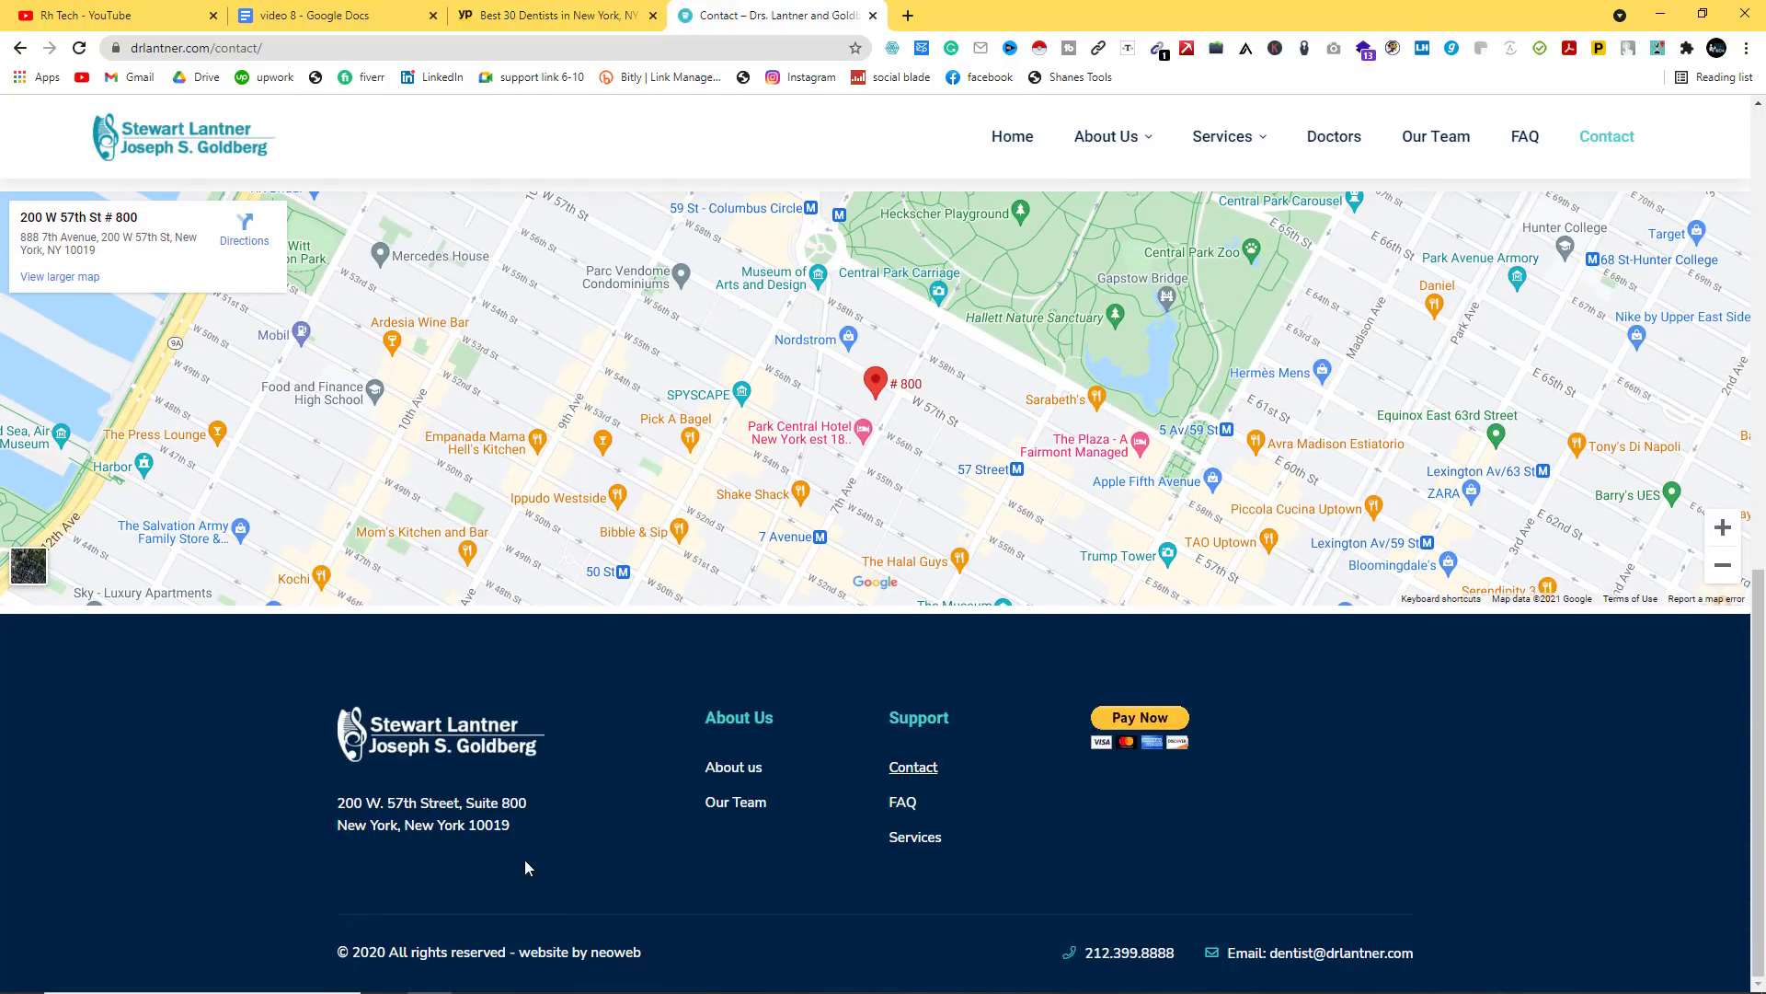
{"action": "scroll", "coordinate": [526, 867], "scroll_direction": "up", "scroll_amount": 10}
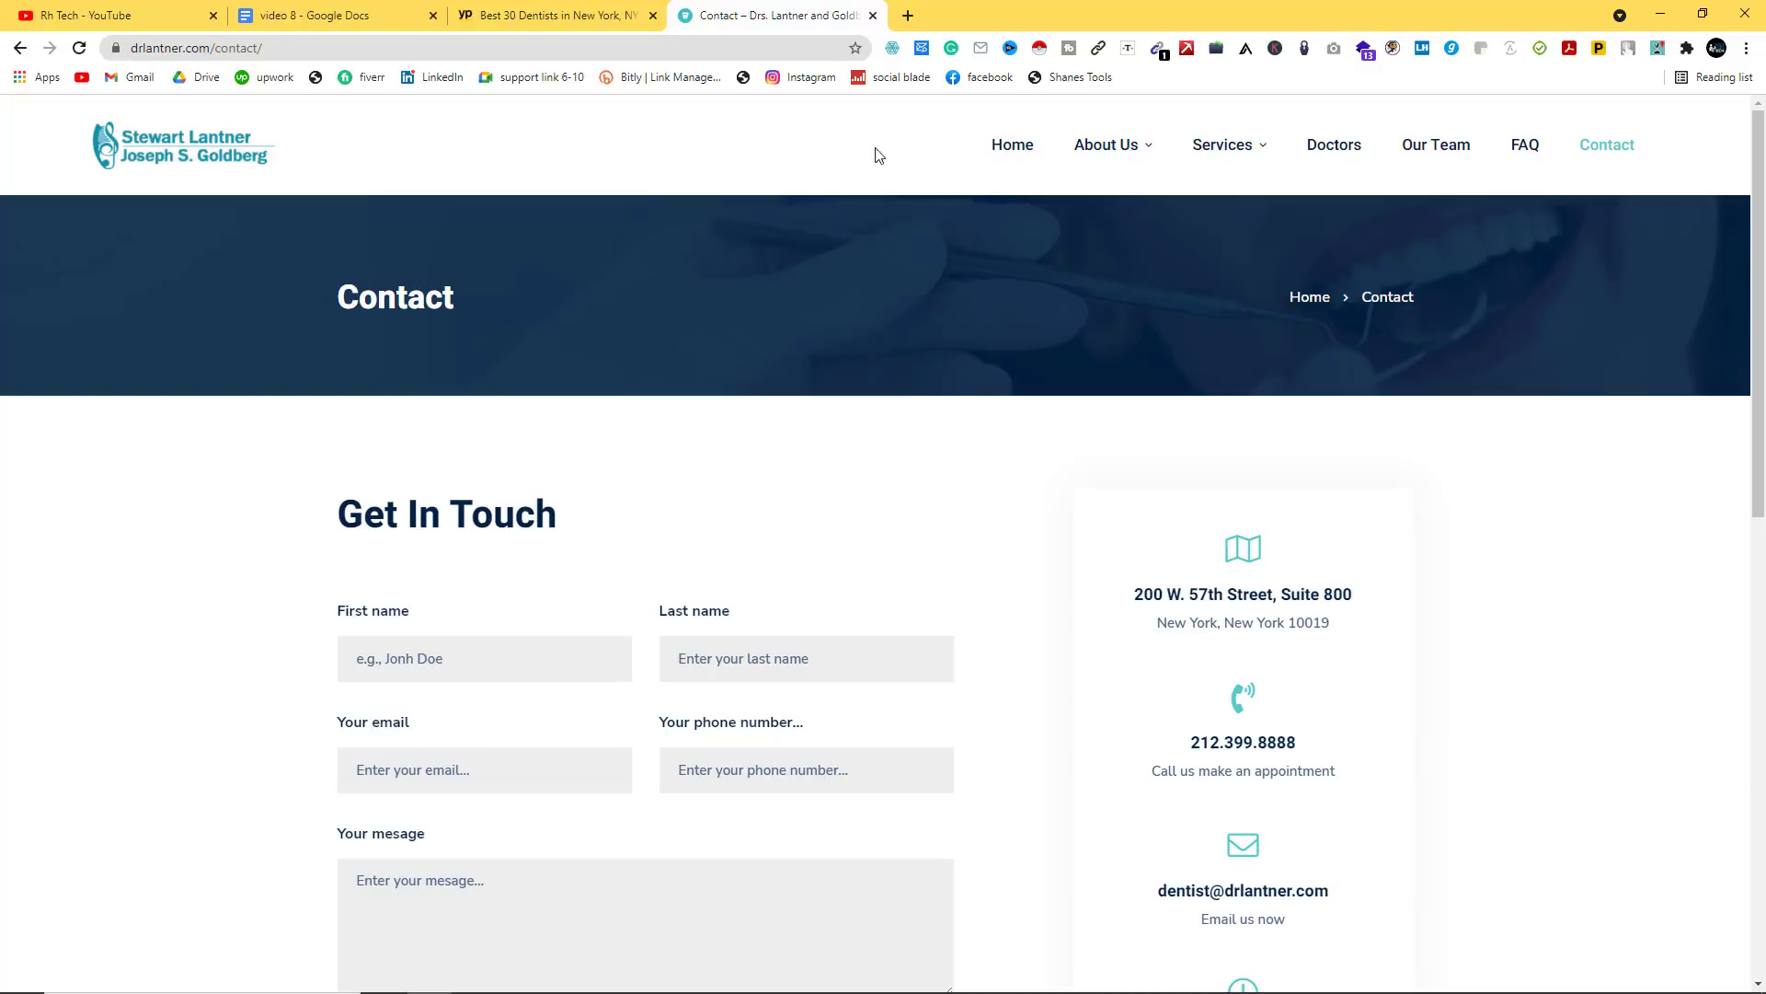
Step: Copy only the domain part drlantner.com/ from the contact page's web address
{"action": "left_click", "coordinate": [288, 47]}
{"action": "left_click", "coordinate": [288, 49]}
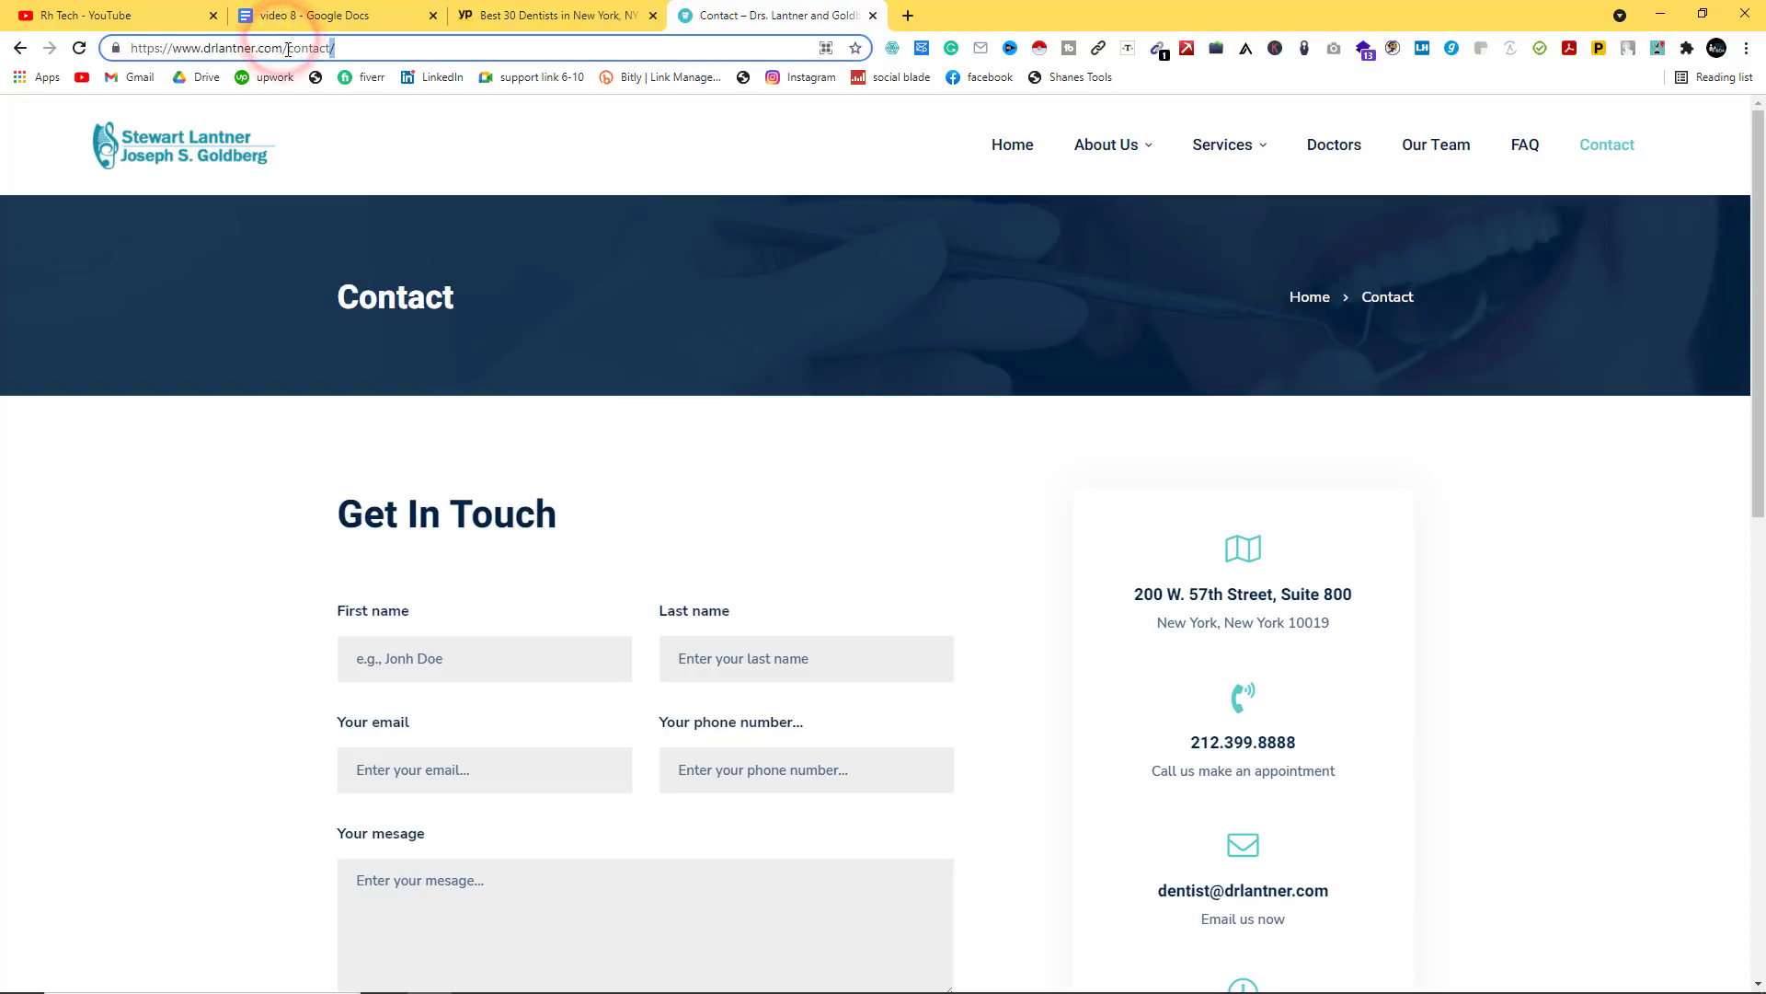
{"action": "left_click_drag", "start_coordinate": [288, 50], "coordinate": [204, 49]}
{"action": "right_click", "coordinate": [208, 49]}
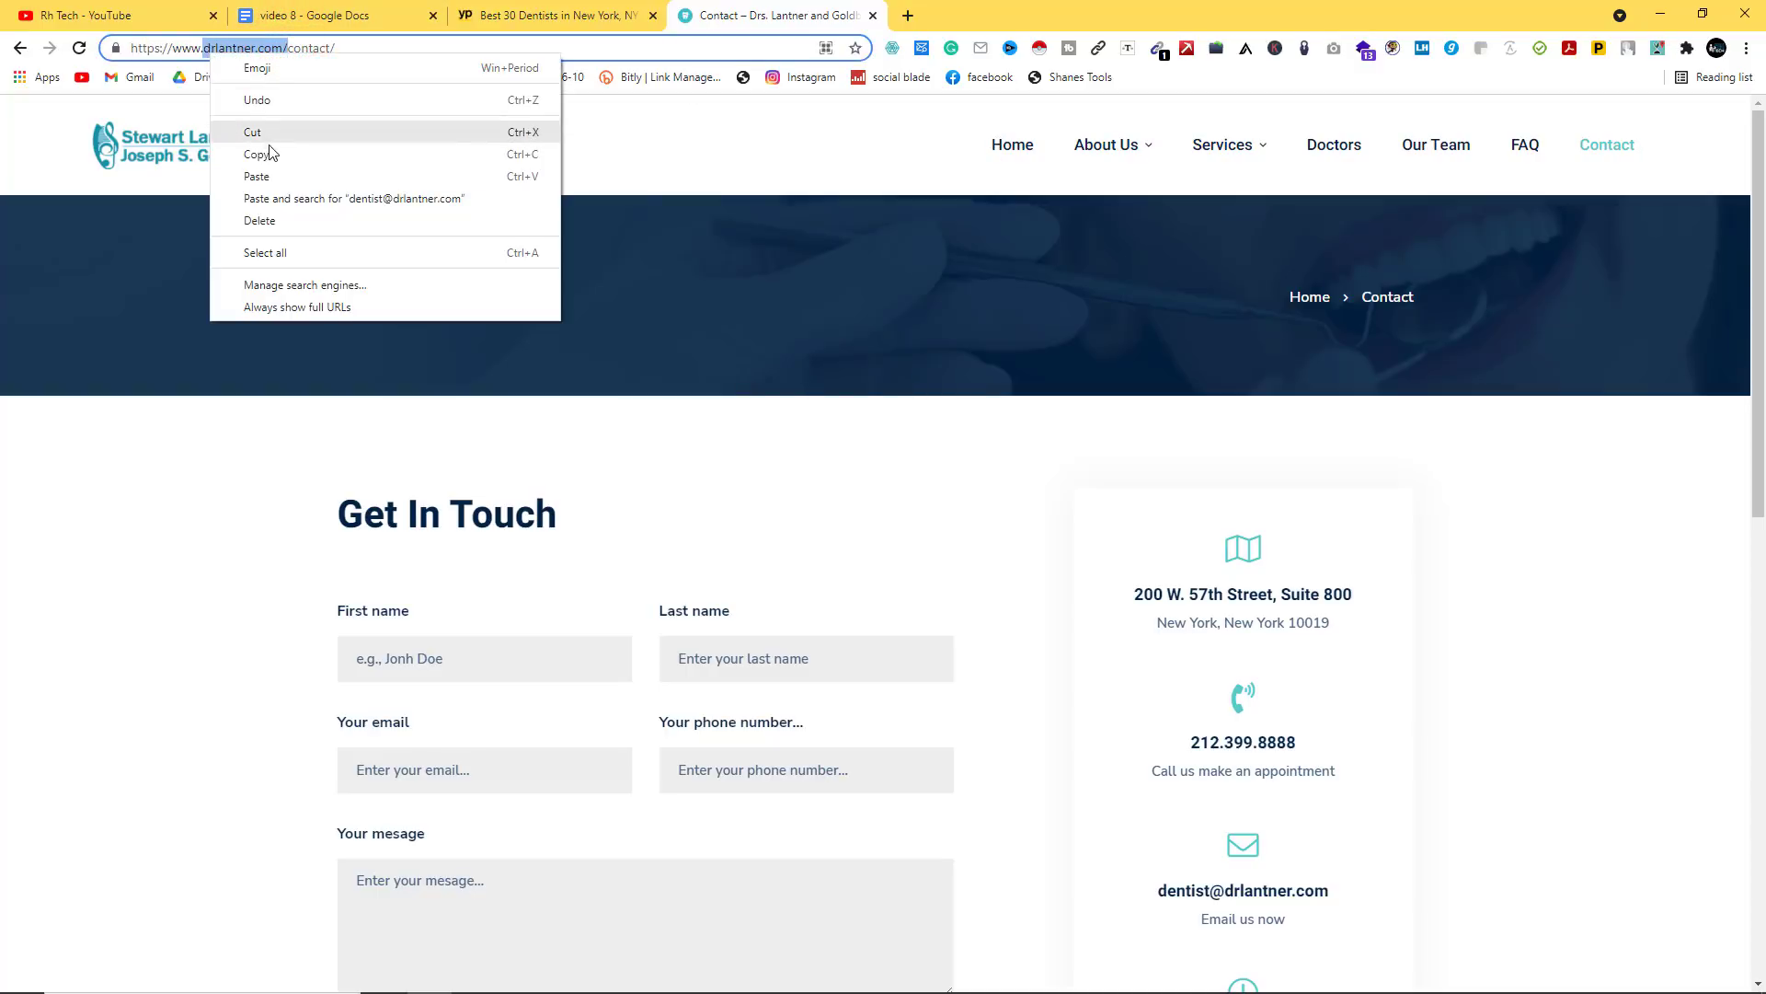
{"action": "left_click", "coordinate": [270, 153]}
Step: Search Google in a new tab for "drlantner.com"facebook and look through the results for the practice's Facebook page
{"action": "left_click", "coordinate": [908, 16]}
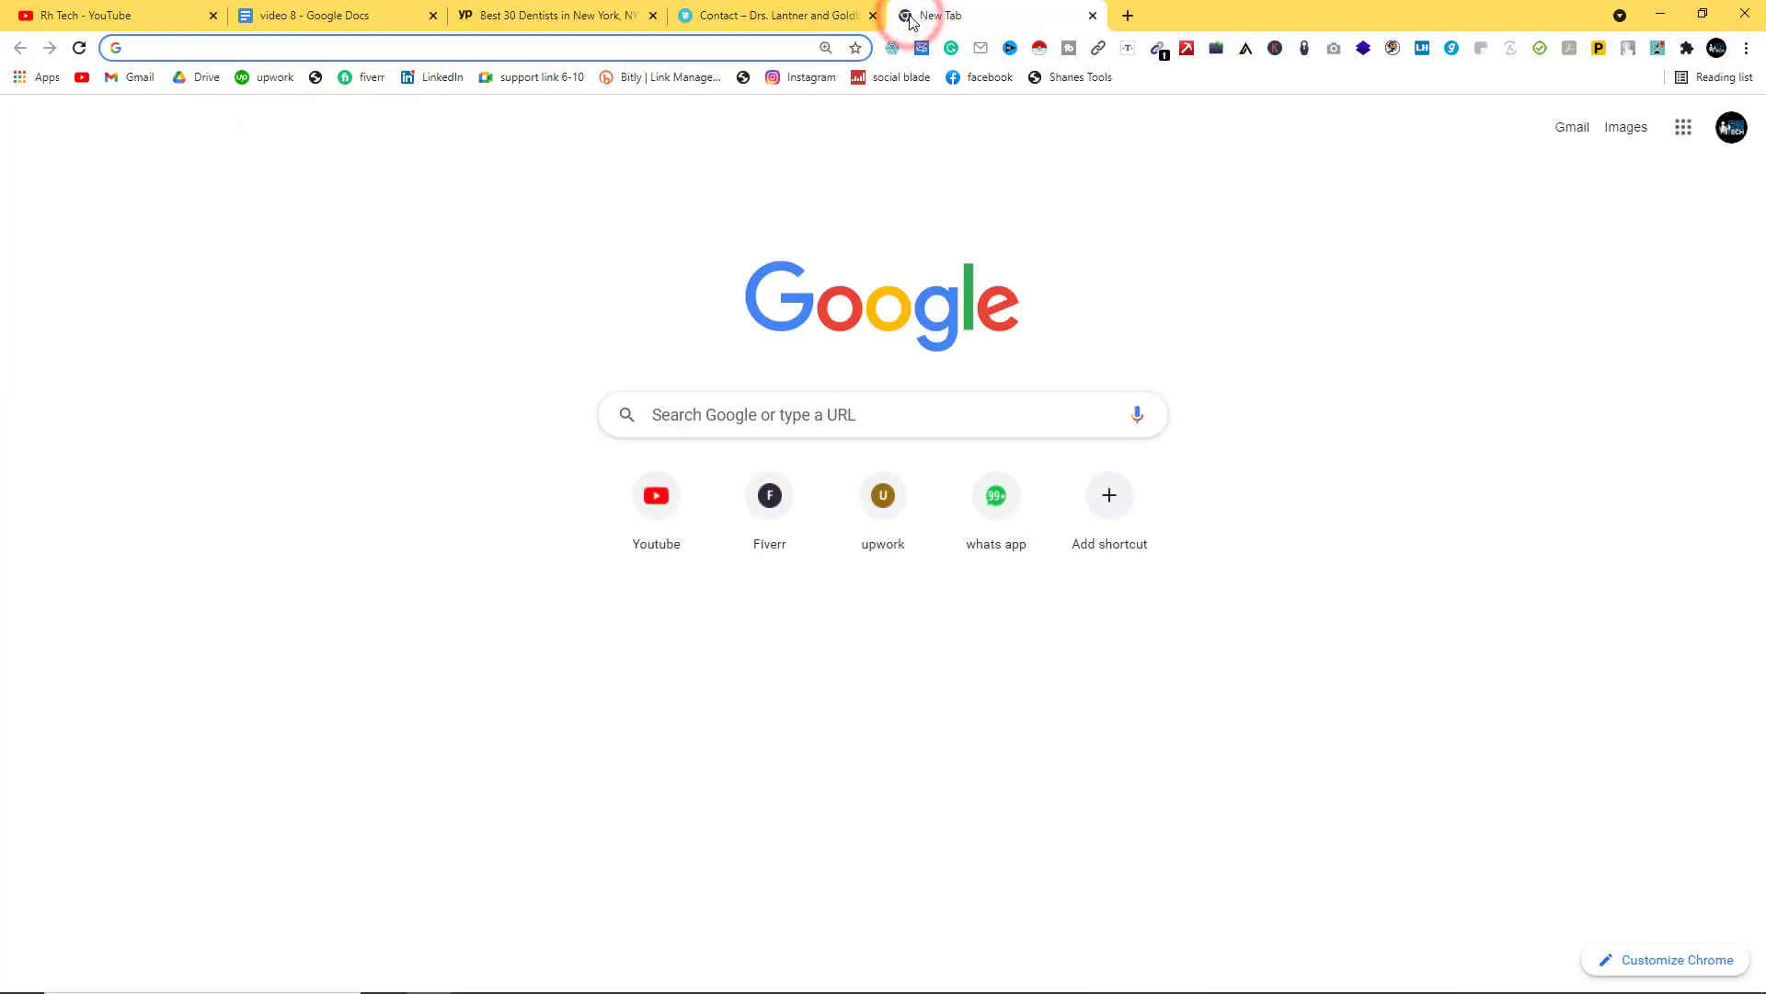
{"action": "type", "text": "\"\""}
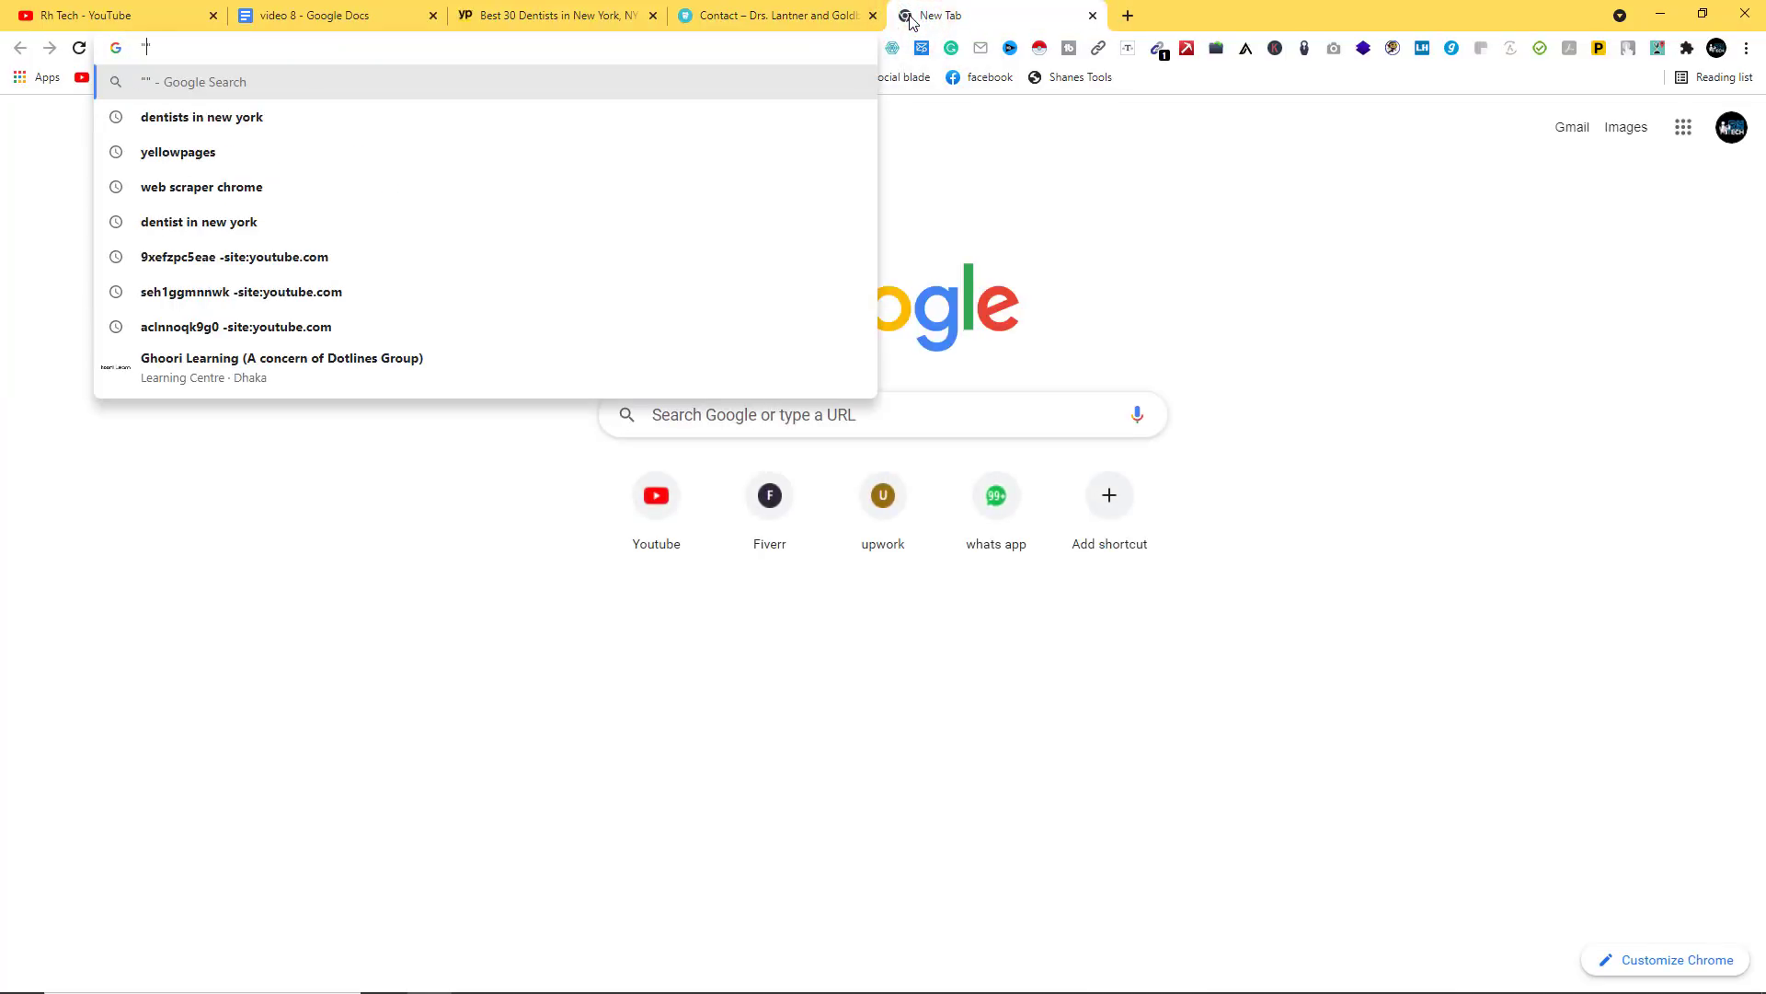
{"action": "key", "text": "ctrl+v"}
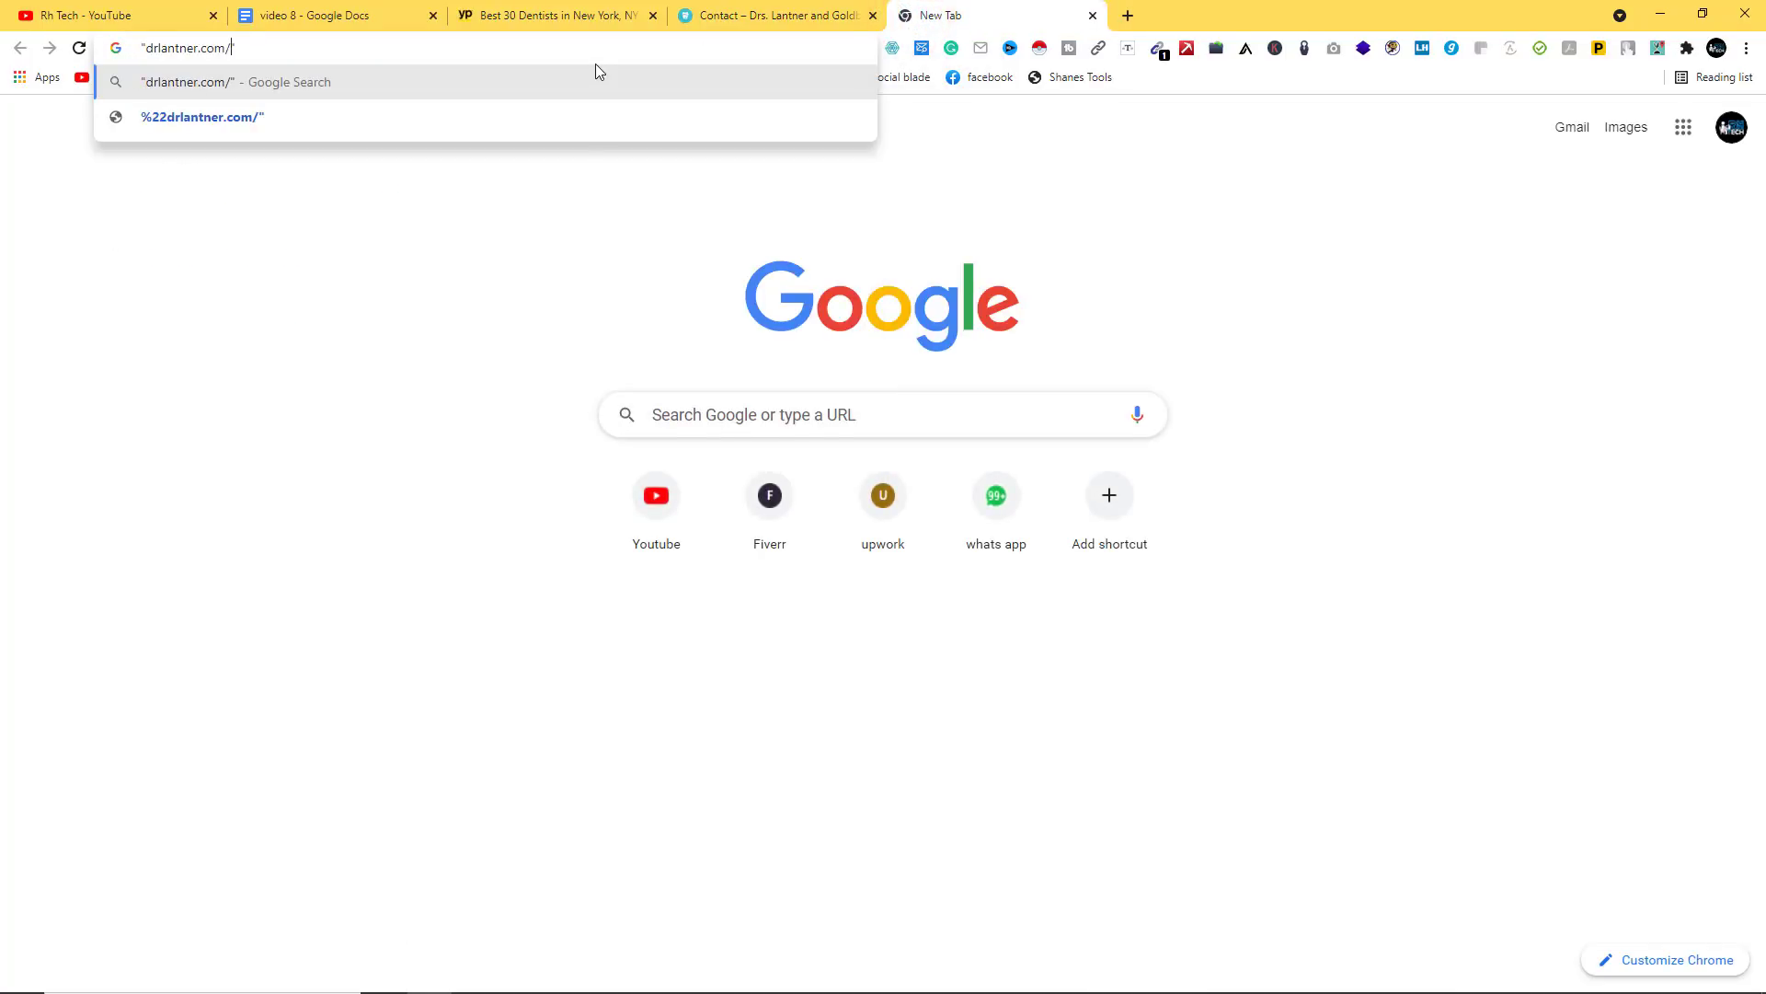
{"action": "key", "text": "BackSpace"}
{"action": "left_click", "coordinate": [257, 45]}
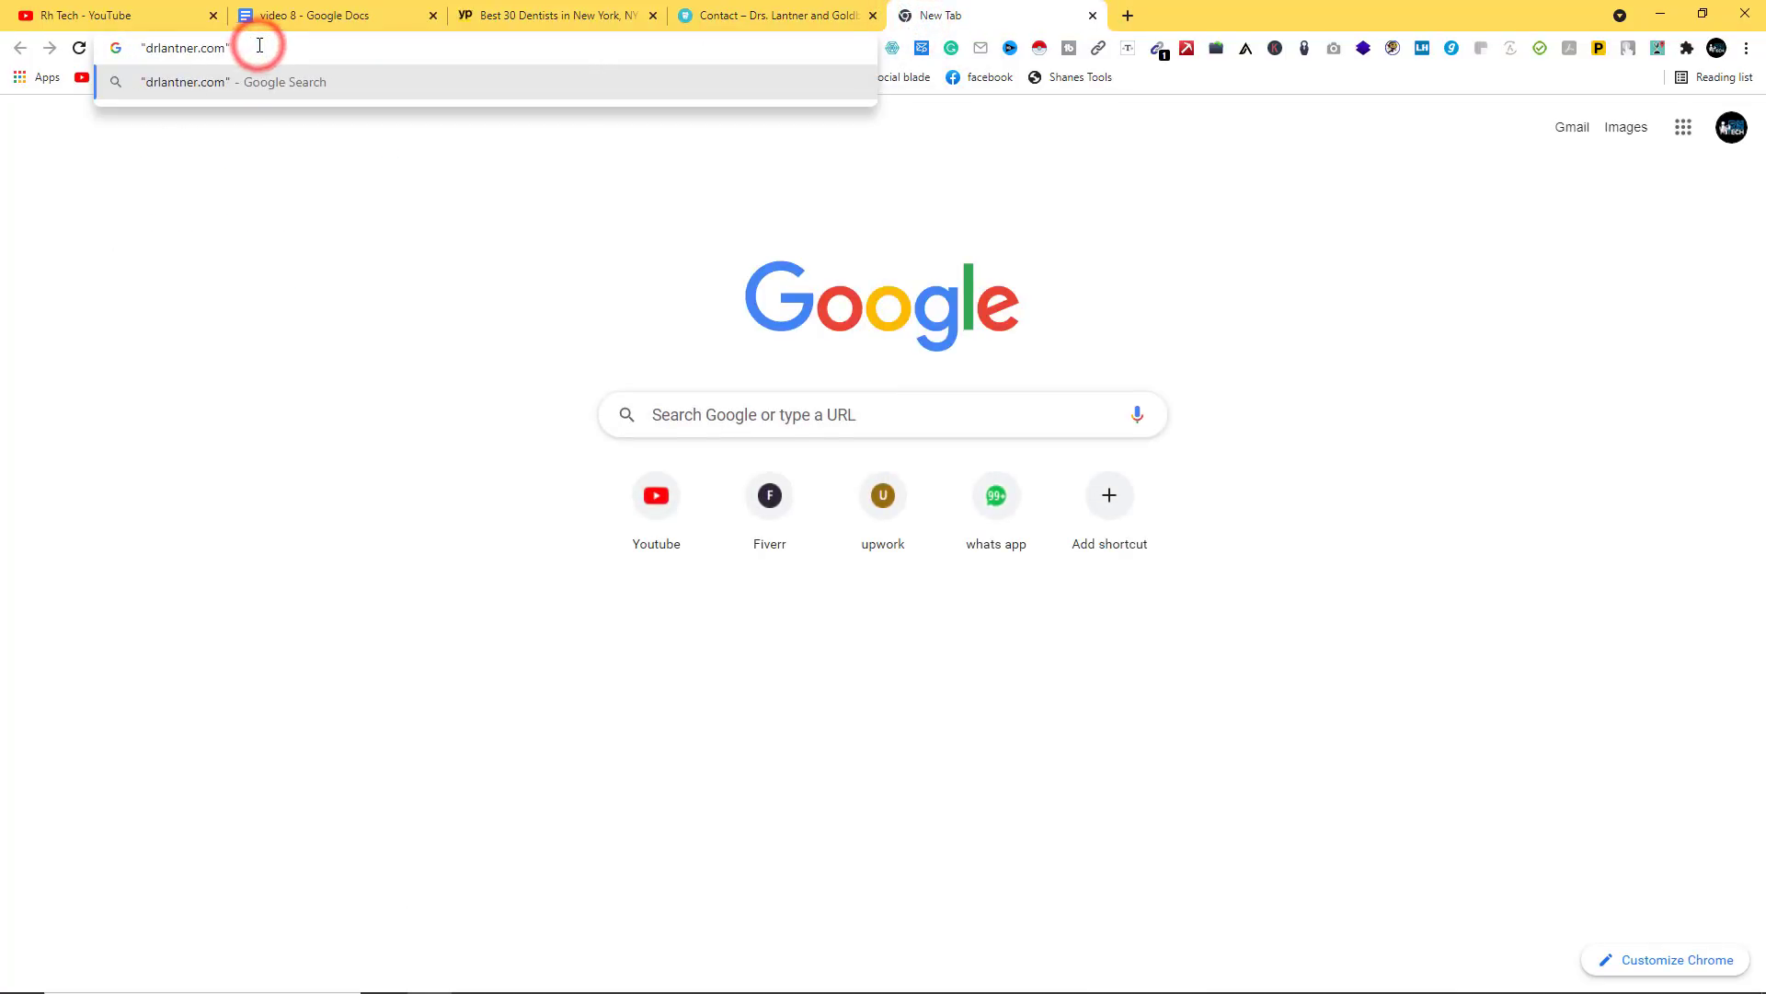
{"action": "type", "text": "facebook"}
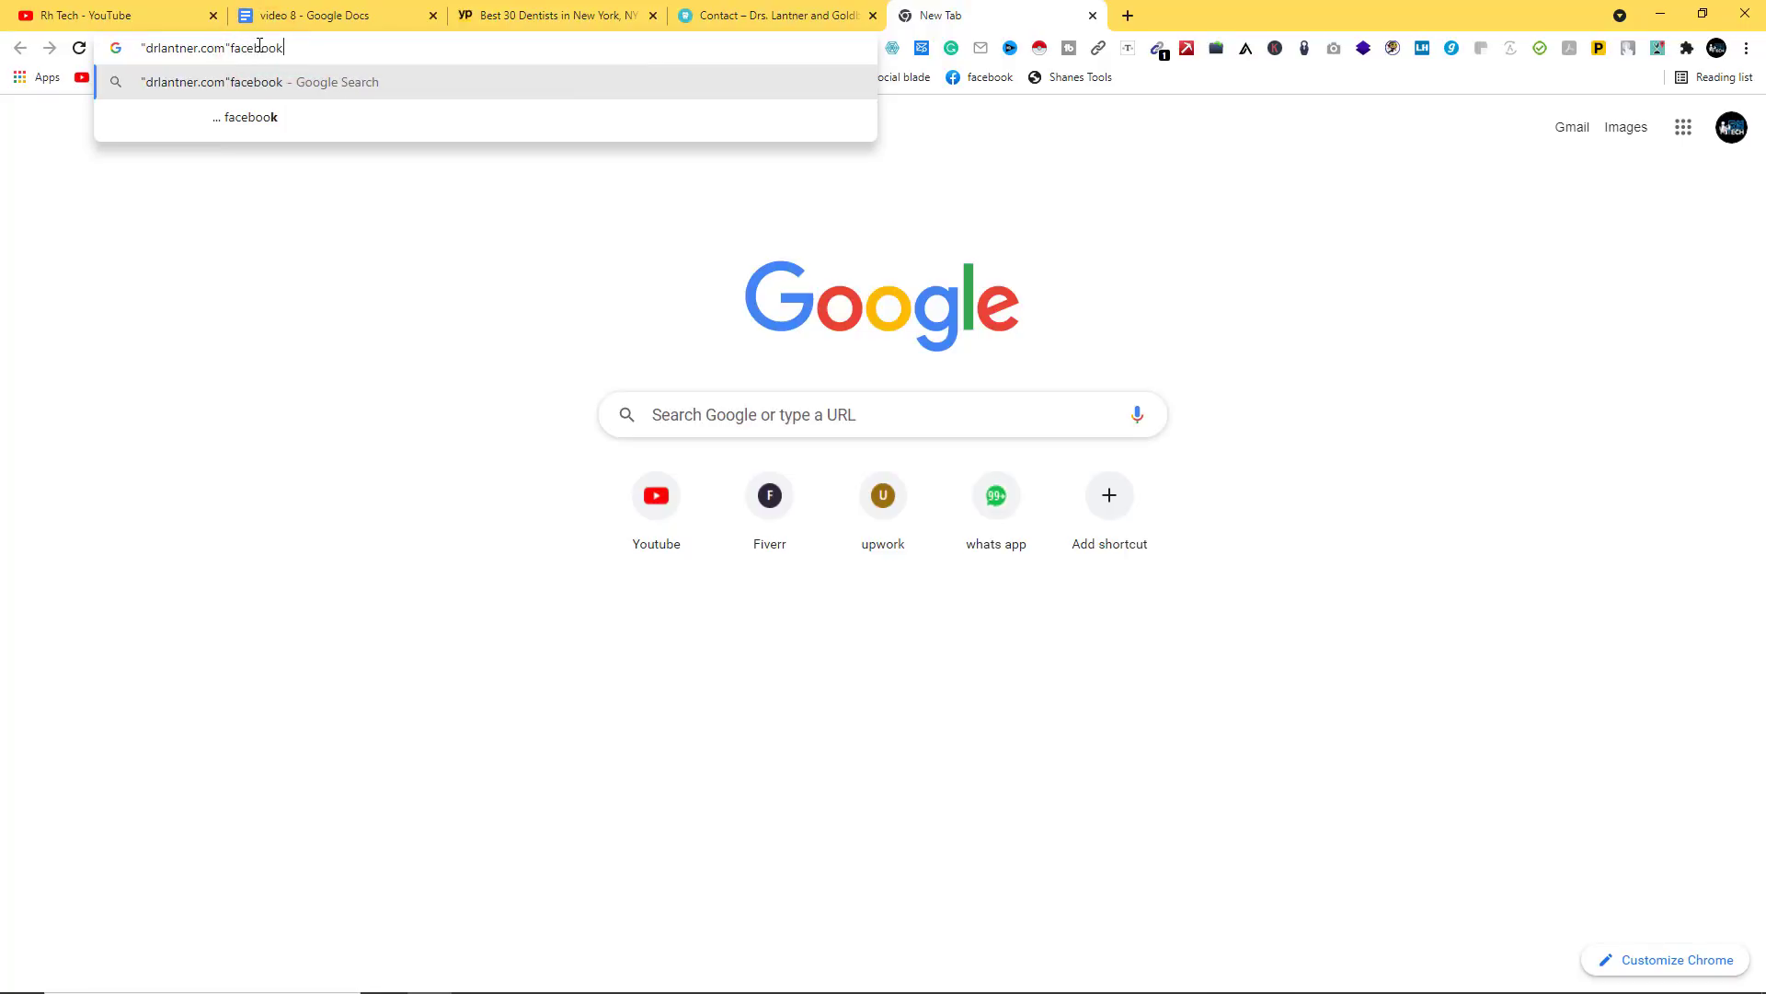
{"action": "key", "text": "Return"}
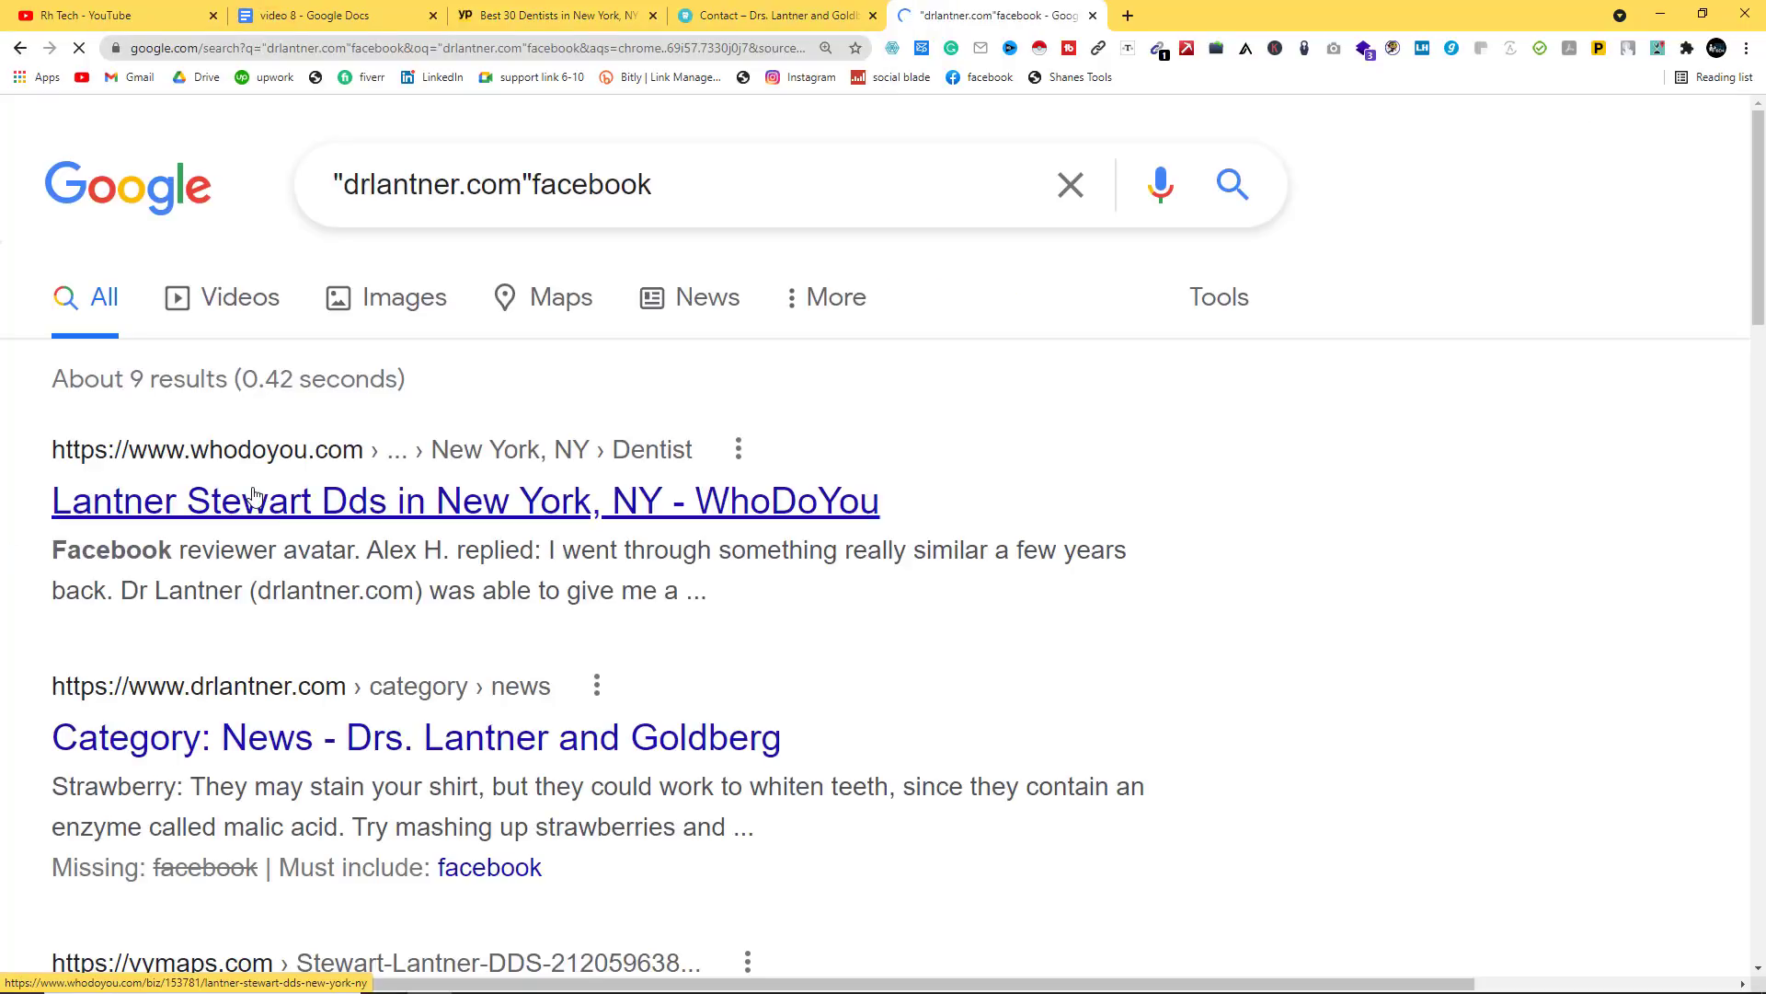
{"action": "scroll", "coordinate": [288, 533], "scroll_direction": "down", "scroll_amount": 5}
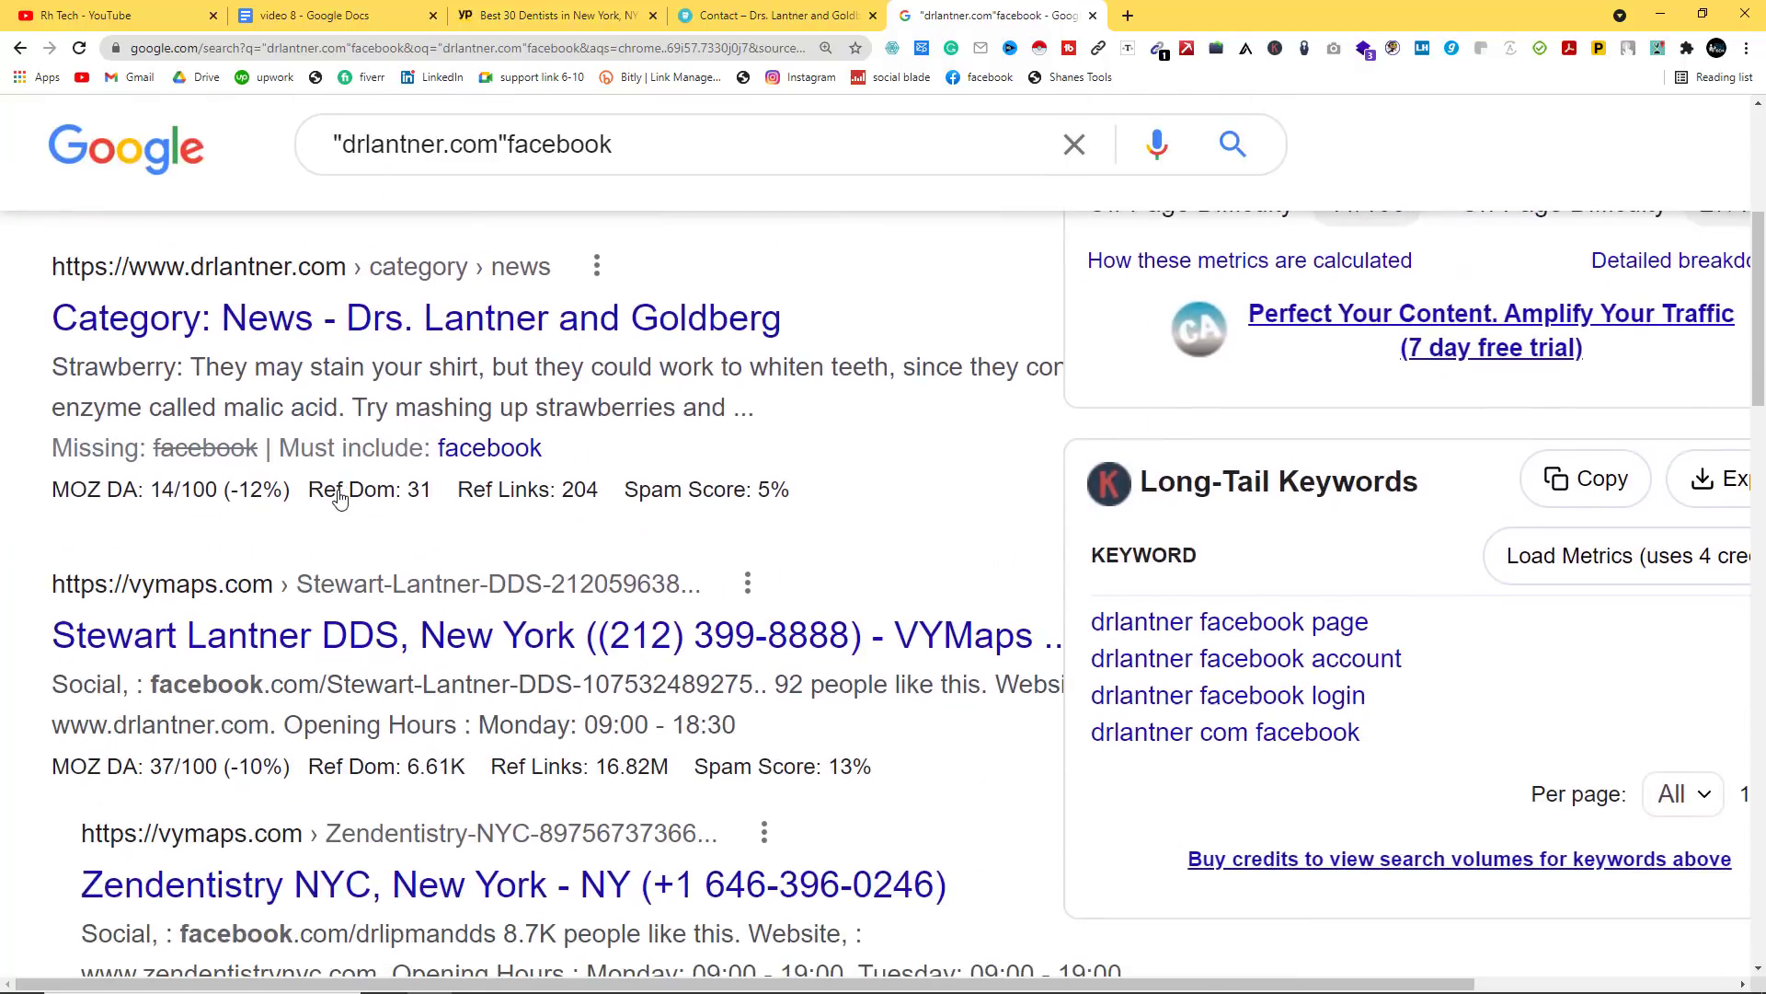
{"action": "scroll", "coordinate": [381, 480], "scroll_direction": "down", "scroll_amount": 4}
{"action": "scroll", "coordinate": [381, 480], "scroll_direction": "up", "scroll_amount": 5}
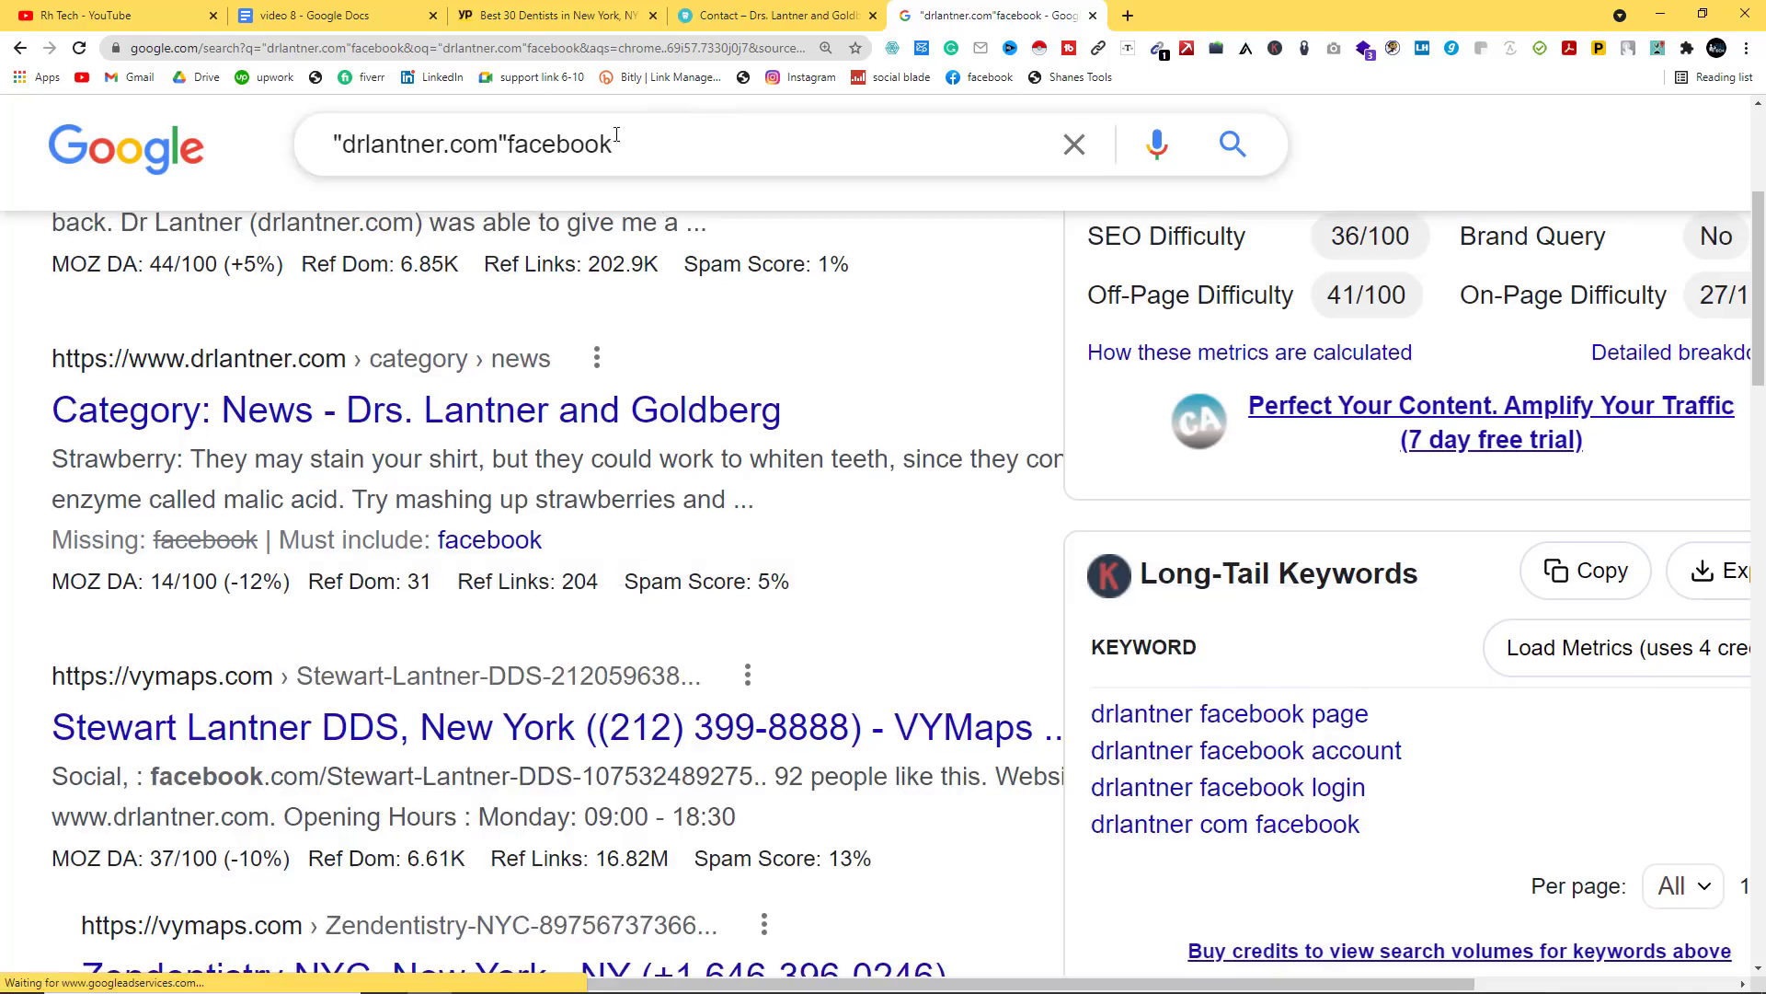
Step: Replace facebook with instagram in the Google query and search for "drlantner.com"instagram
{"action": "left_click_drag", "start_coordinate": [633, 139], "coordinate": [511, 147]}
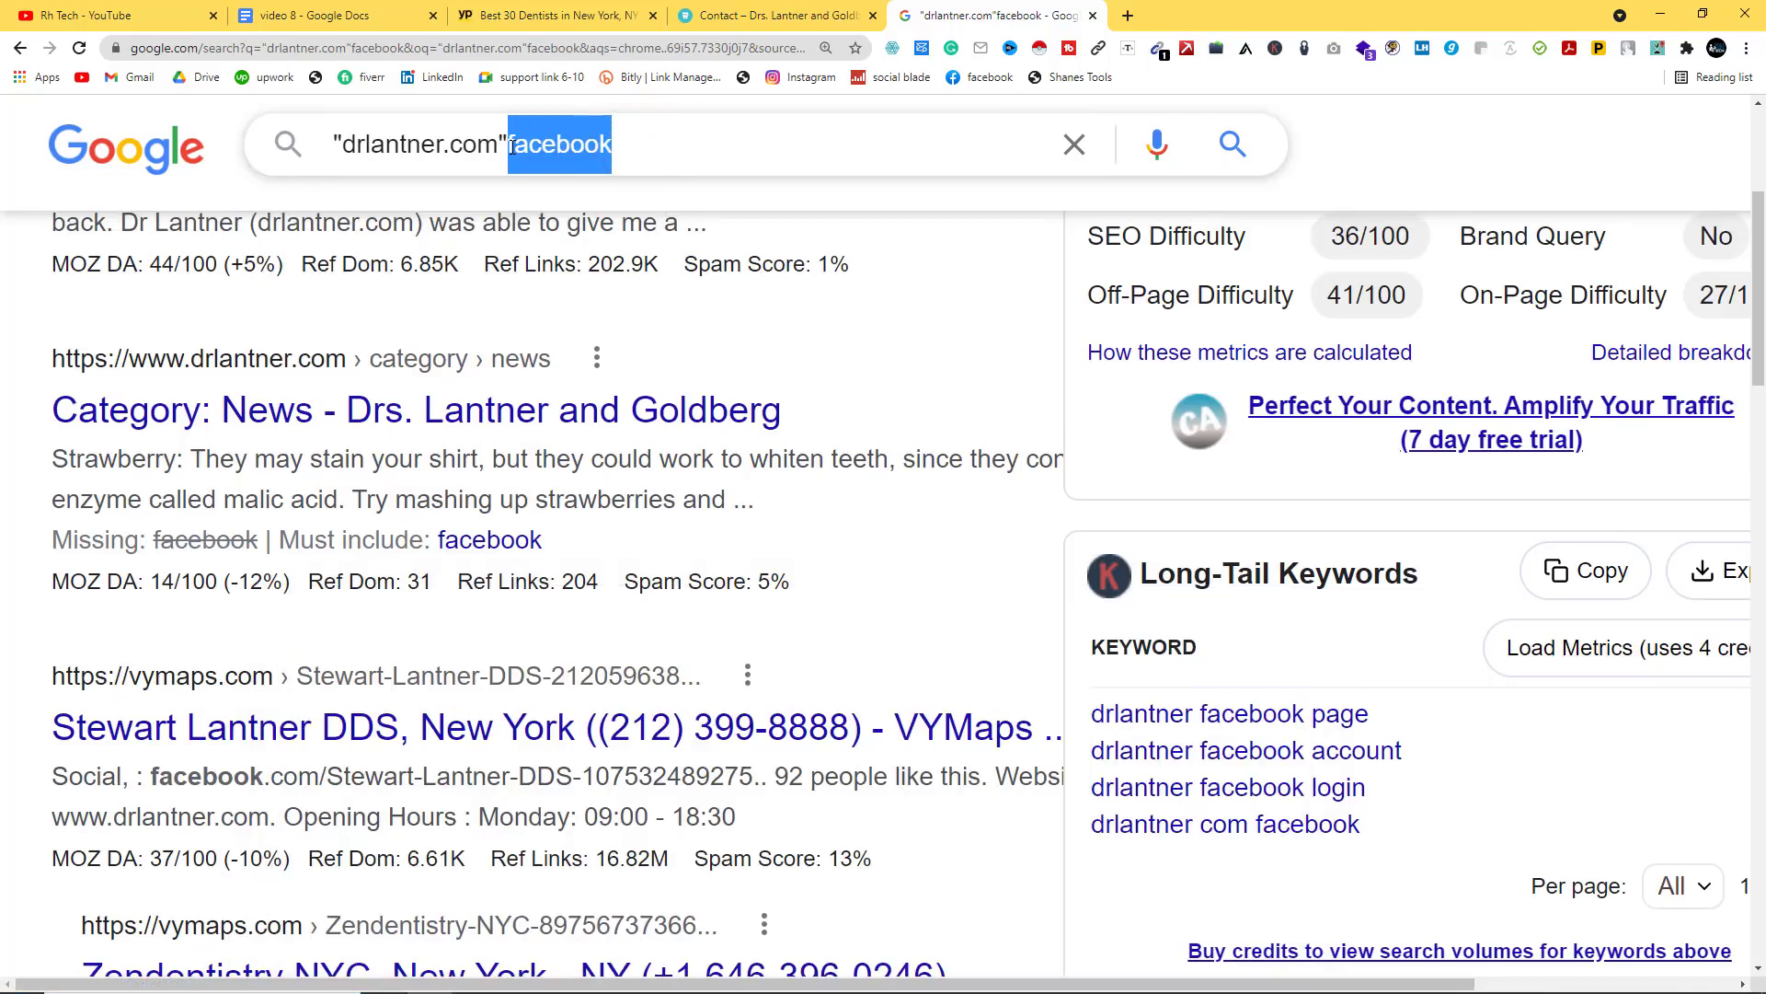
{"action": "type", "text": "lin"}
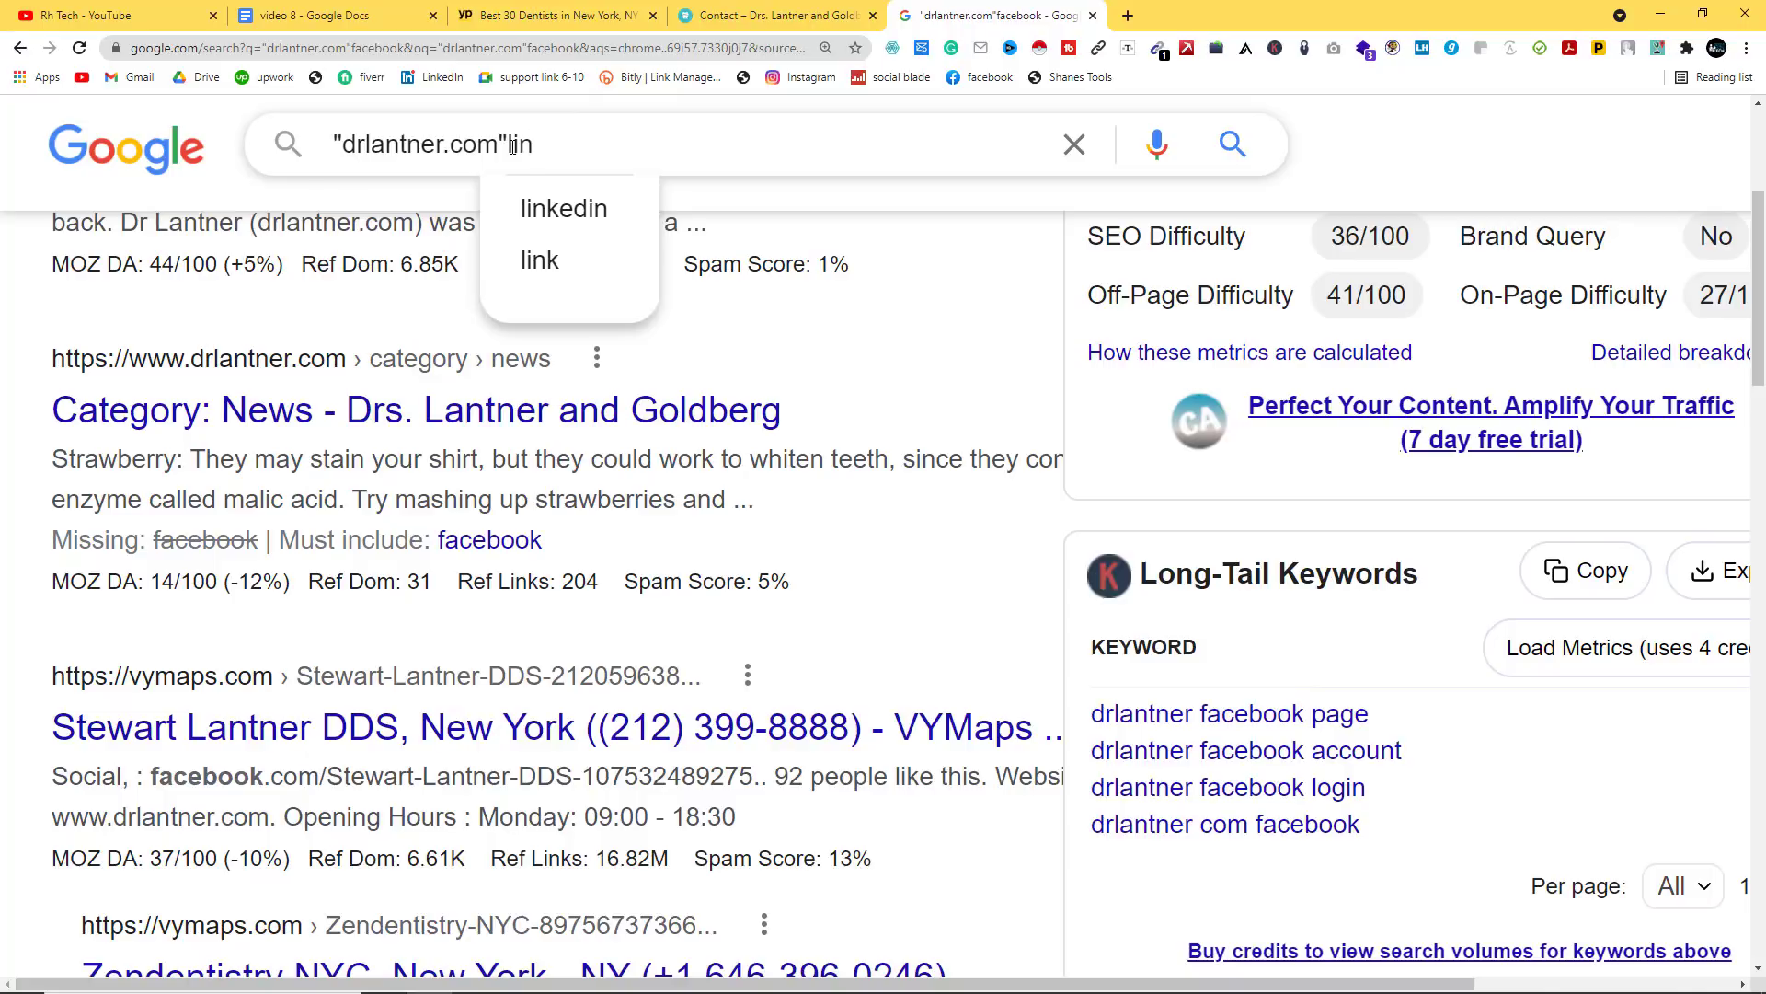
{"action": "key", "text": "BackSpace"}
{"action": "key", "text": "BackSpace"}
{"action": "key", "text": "BackSpace"}
{"action": "type", "text": "ins"}
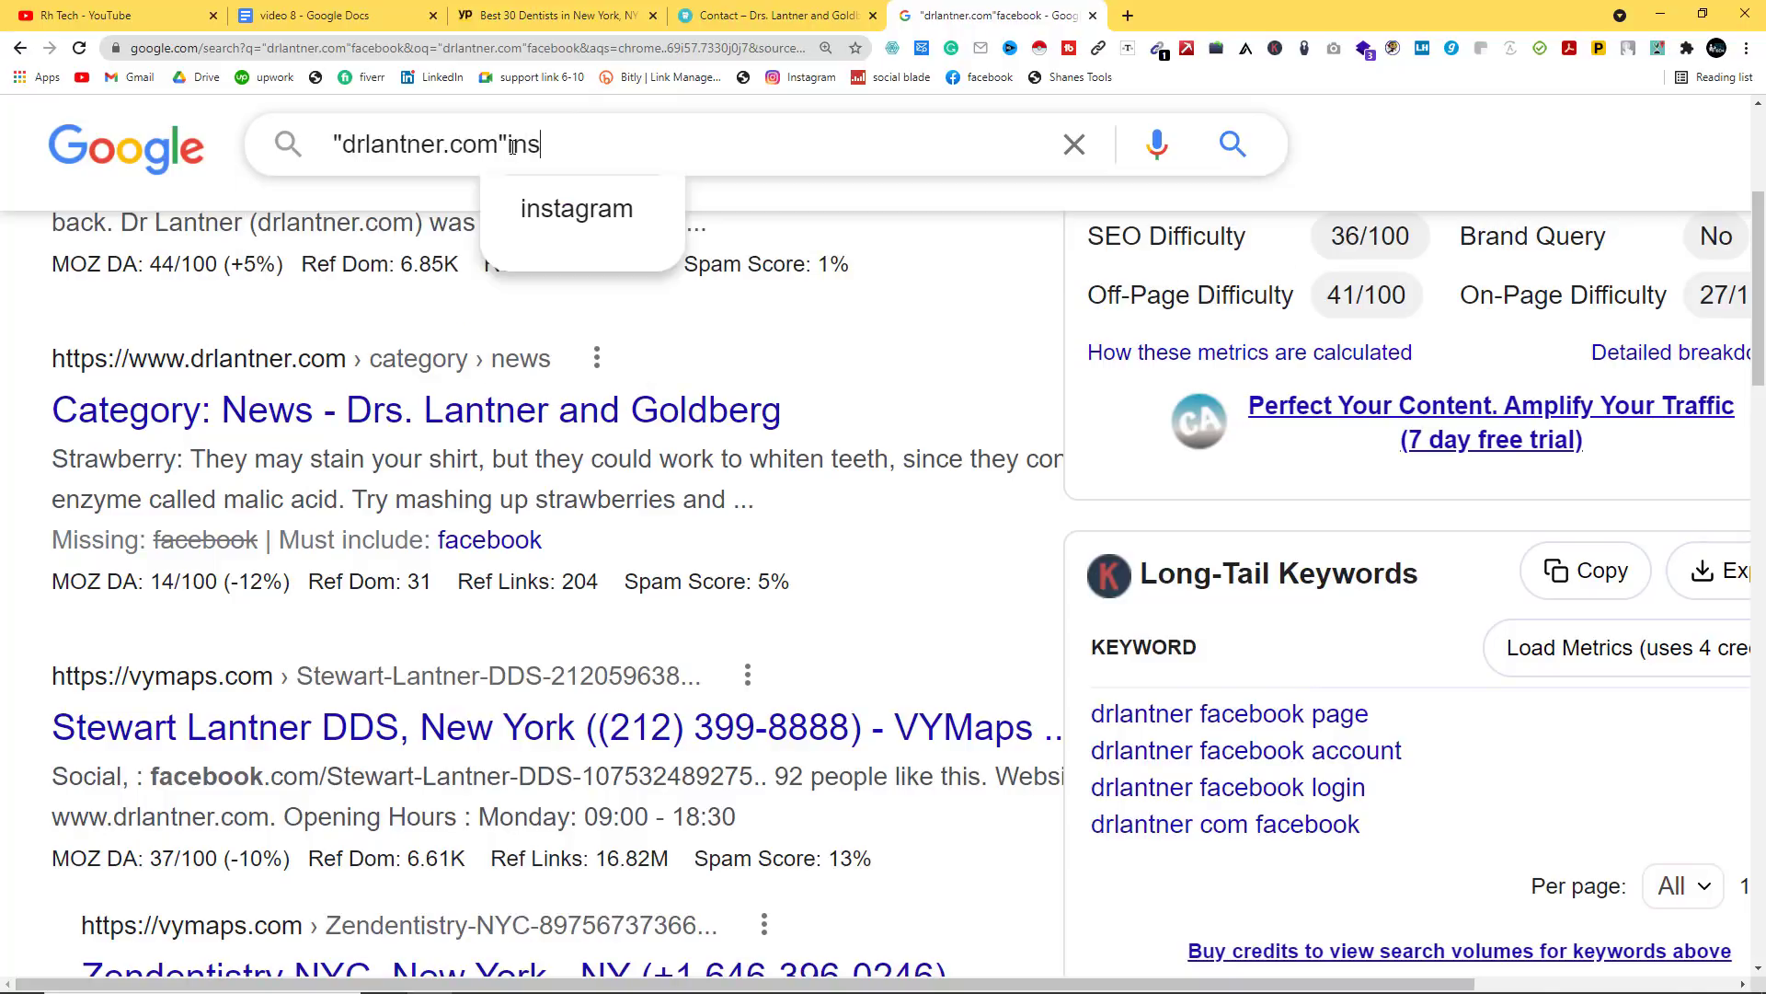
{"action": "type", "text": "tagram"}
{"action": "key", "text": "Return"}
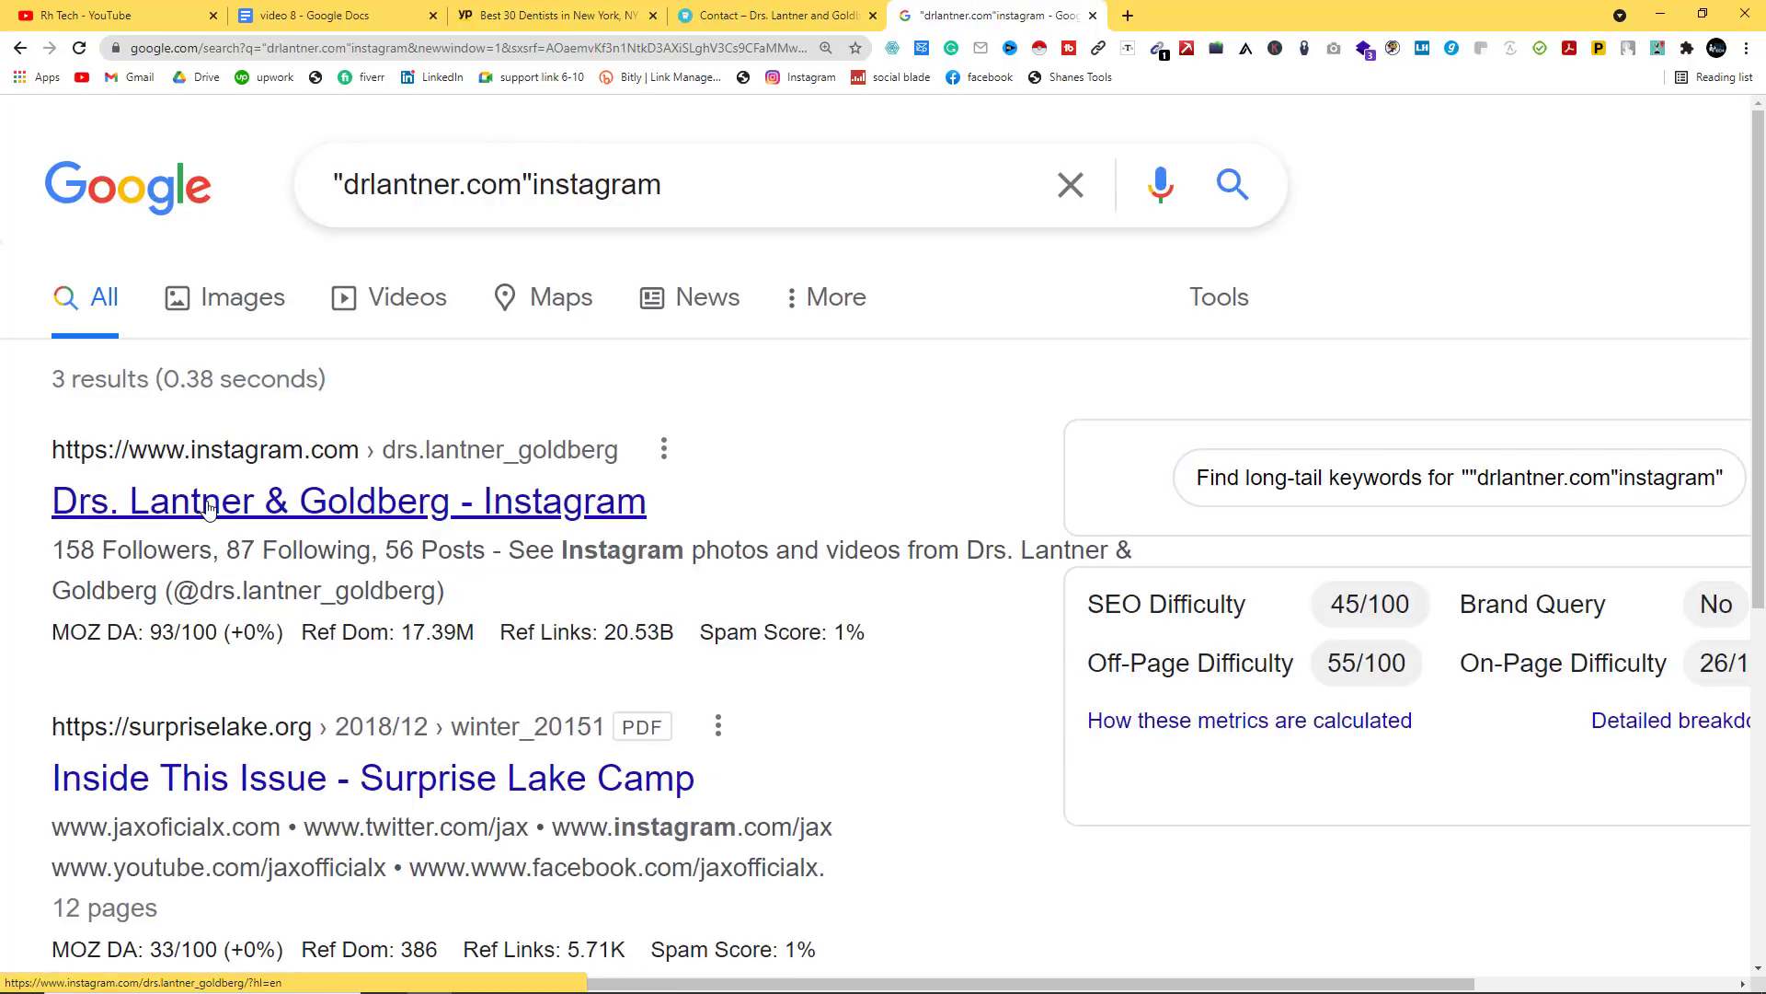
Step: Open the practice's Instagram profile from the search results and copy its web address
{"action": "left_click", "coordinate": [206, 501]}
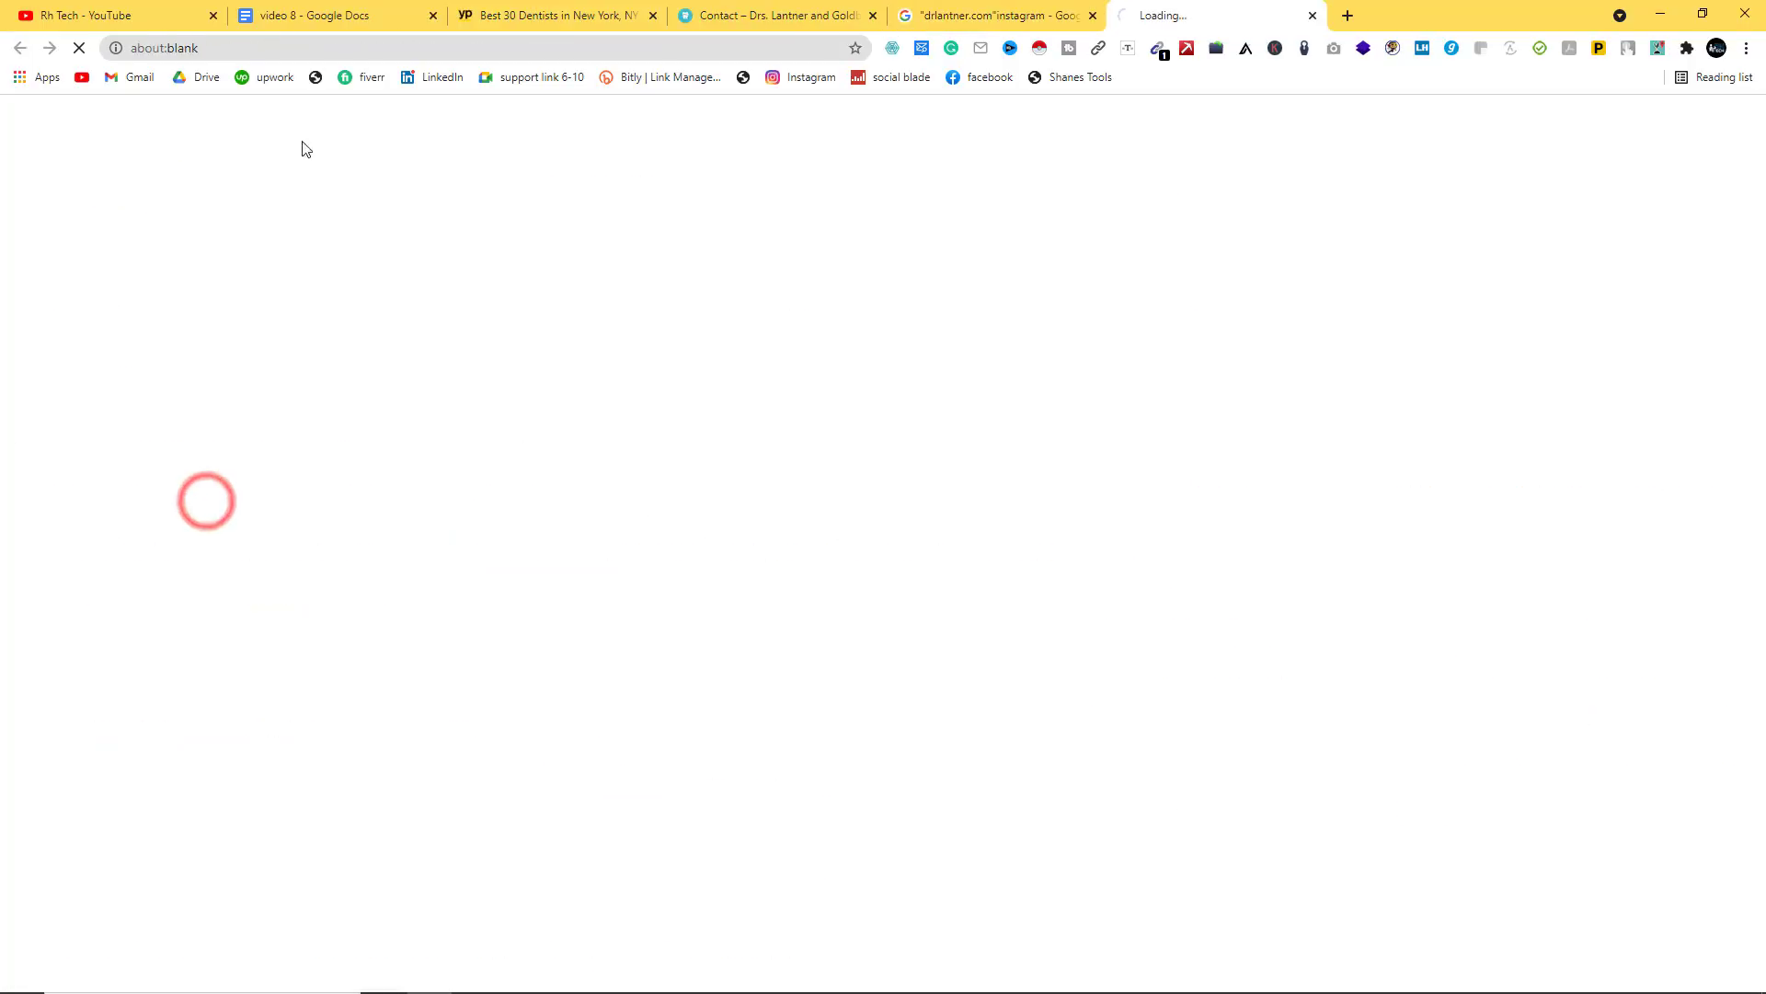
{"action": "right_click", "coordinate": [243, 47]}
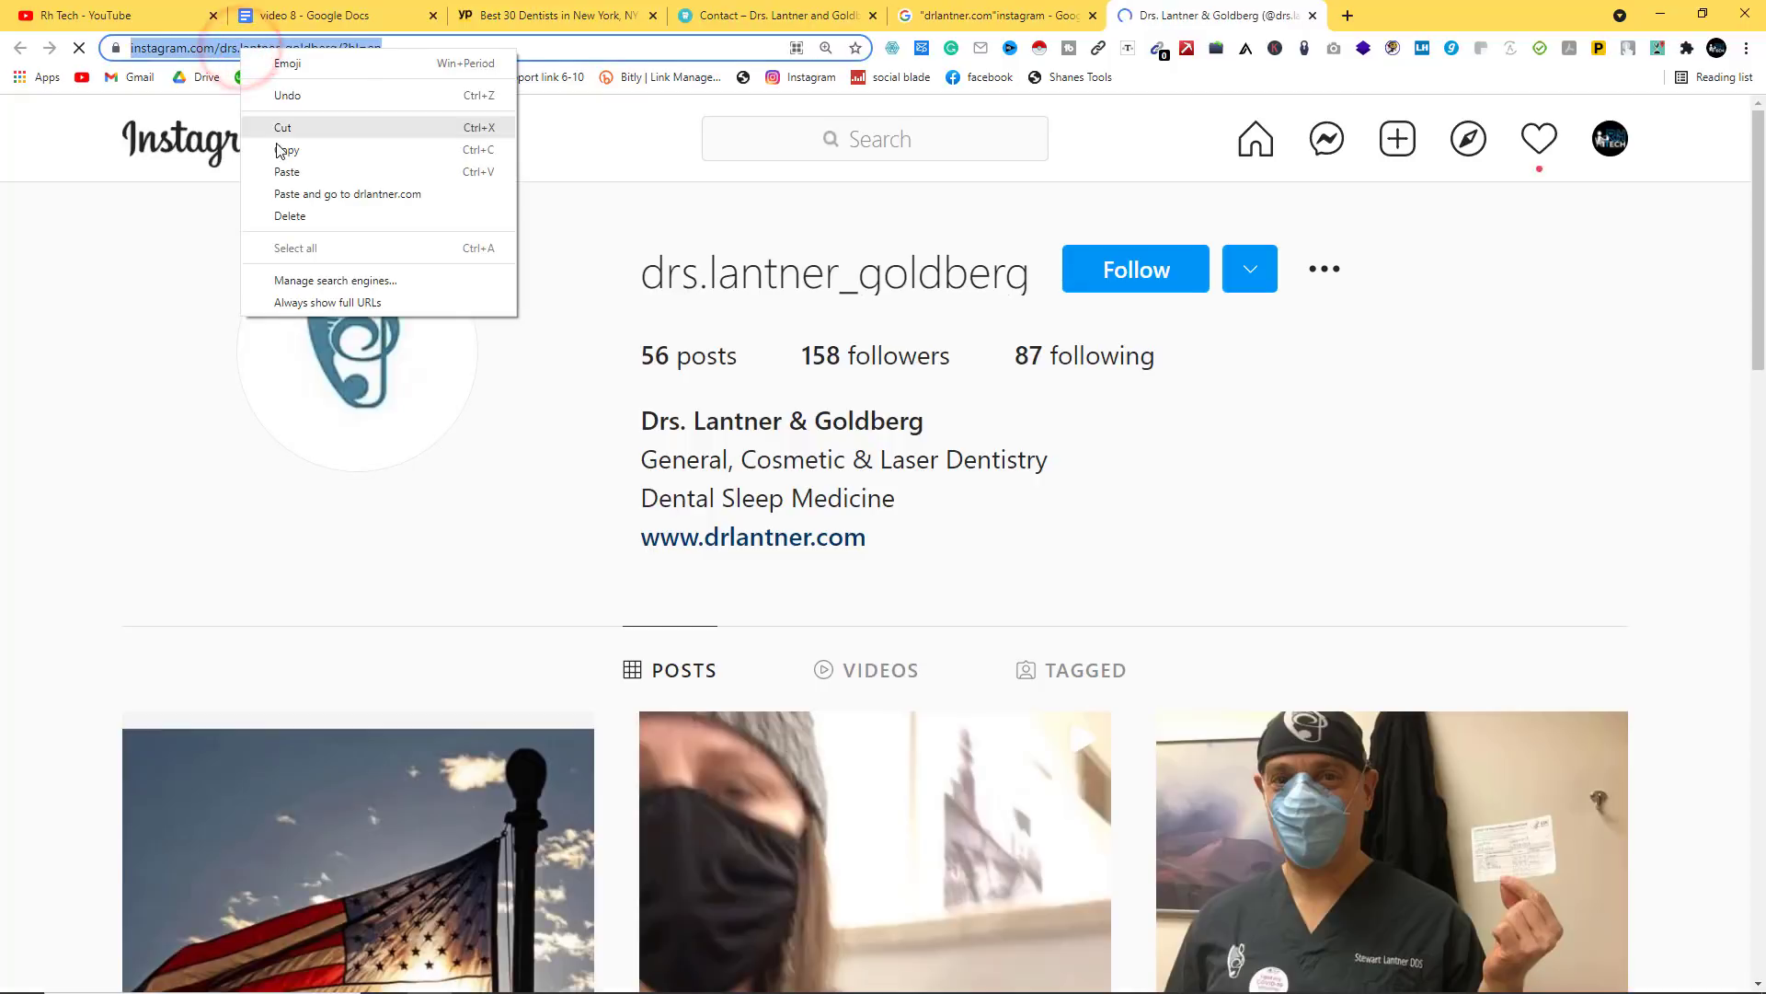
{"action": "left_click", "coordinate": [279, 151]}
Step: Switch to Excel and paste the copied Instagram profile address into cell F2 under Social Media
{"action": "left_click", "coordinate": [670, 971]}
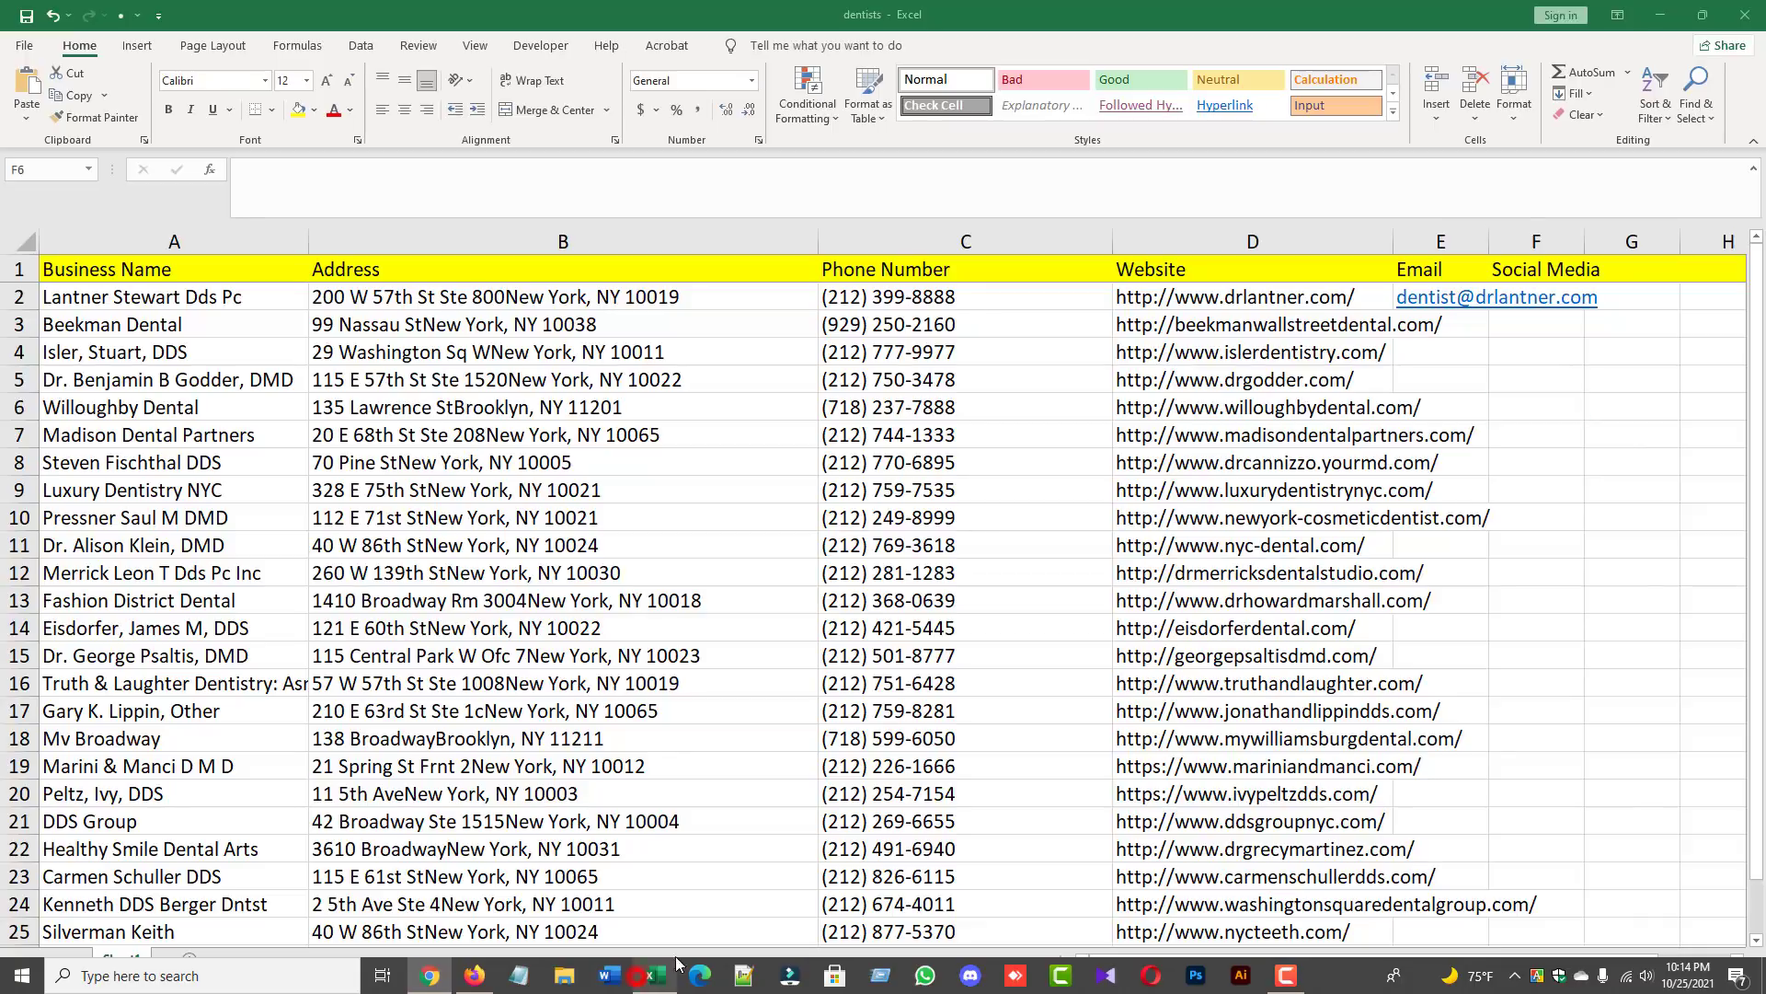
{"action": "double_click", "coordinate": [1536, 301]}
{"action": "right_click", "coordinate": [1536, 301]}
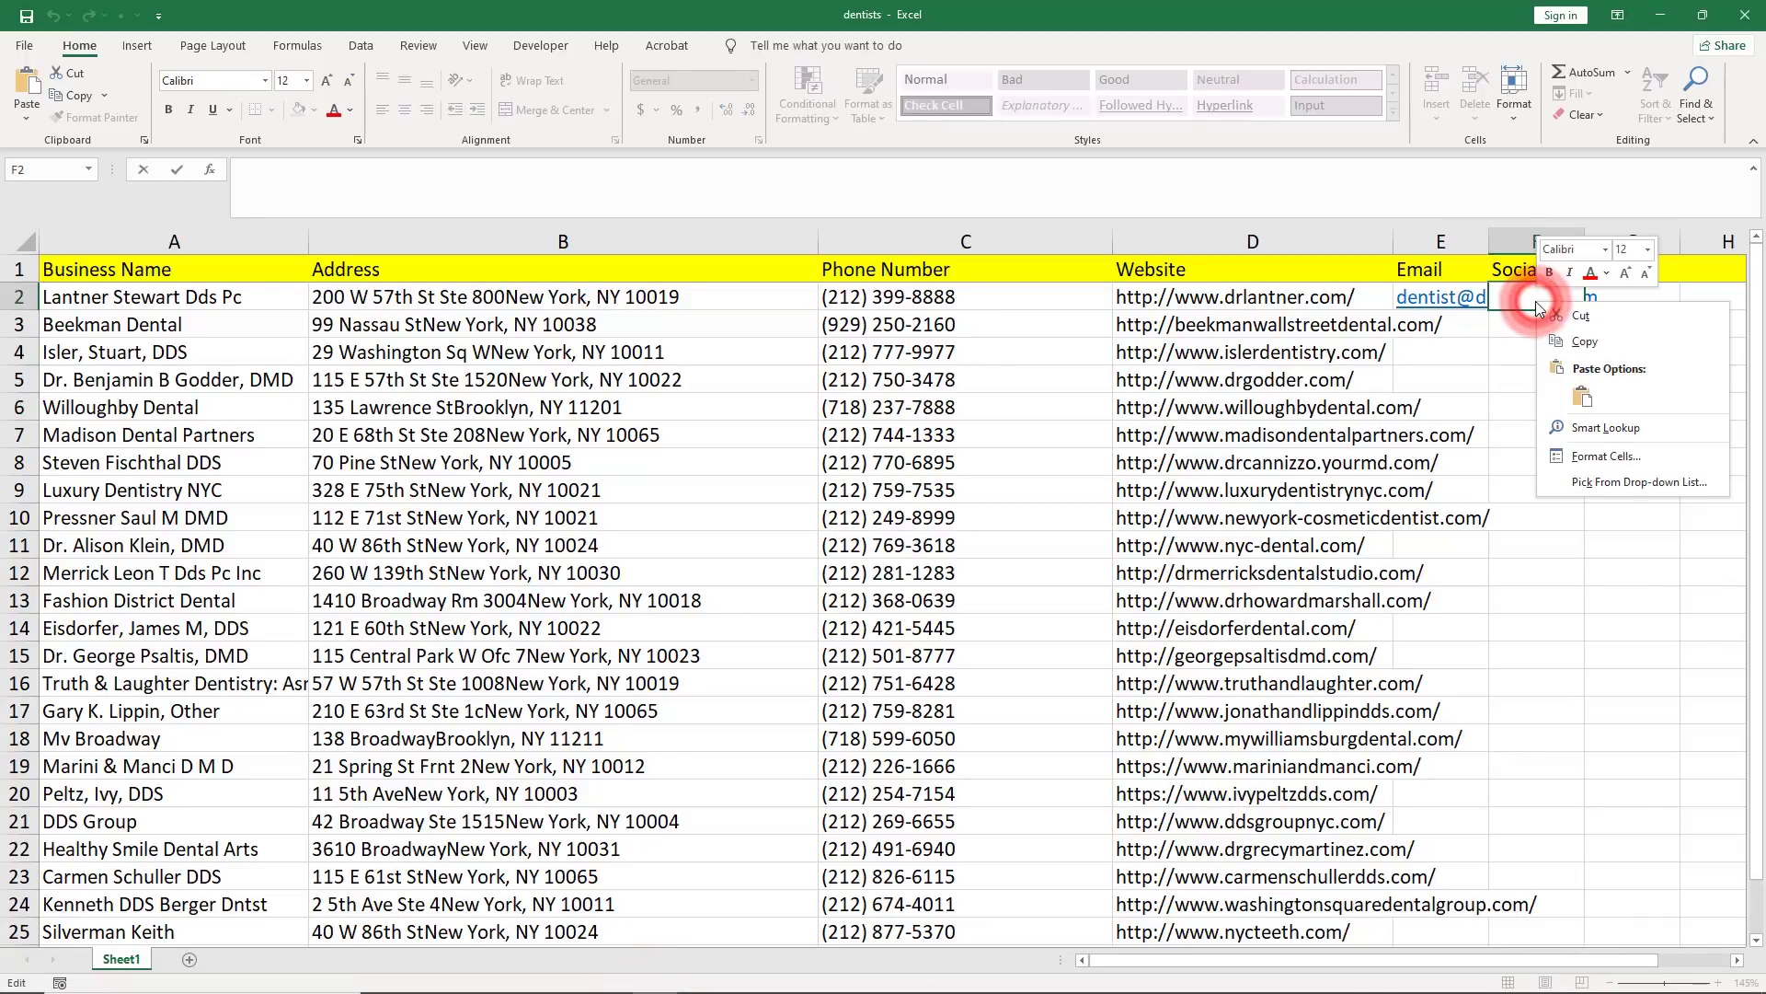
{"action": "left_click", "coordinate": [1583, 397]}
{"action": "left_click", "coordinate": [1568, 408]}
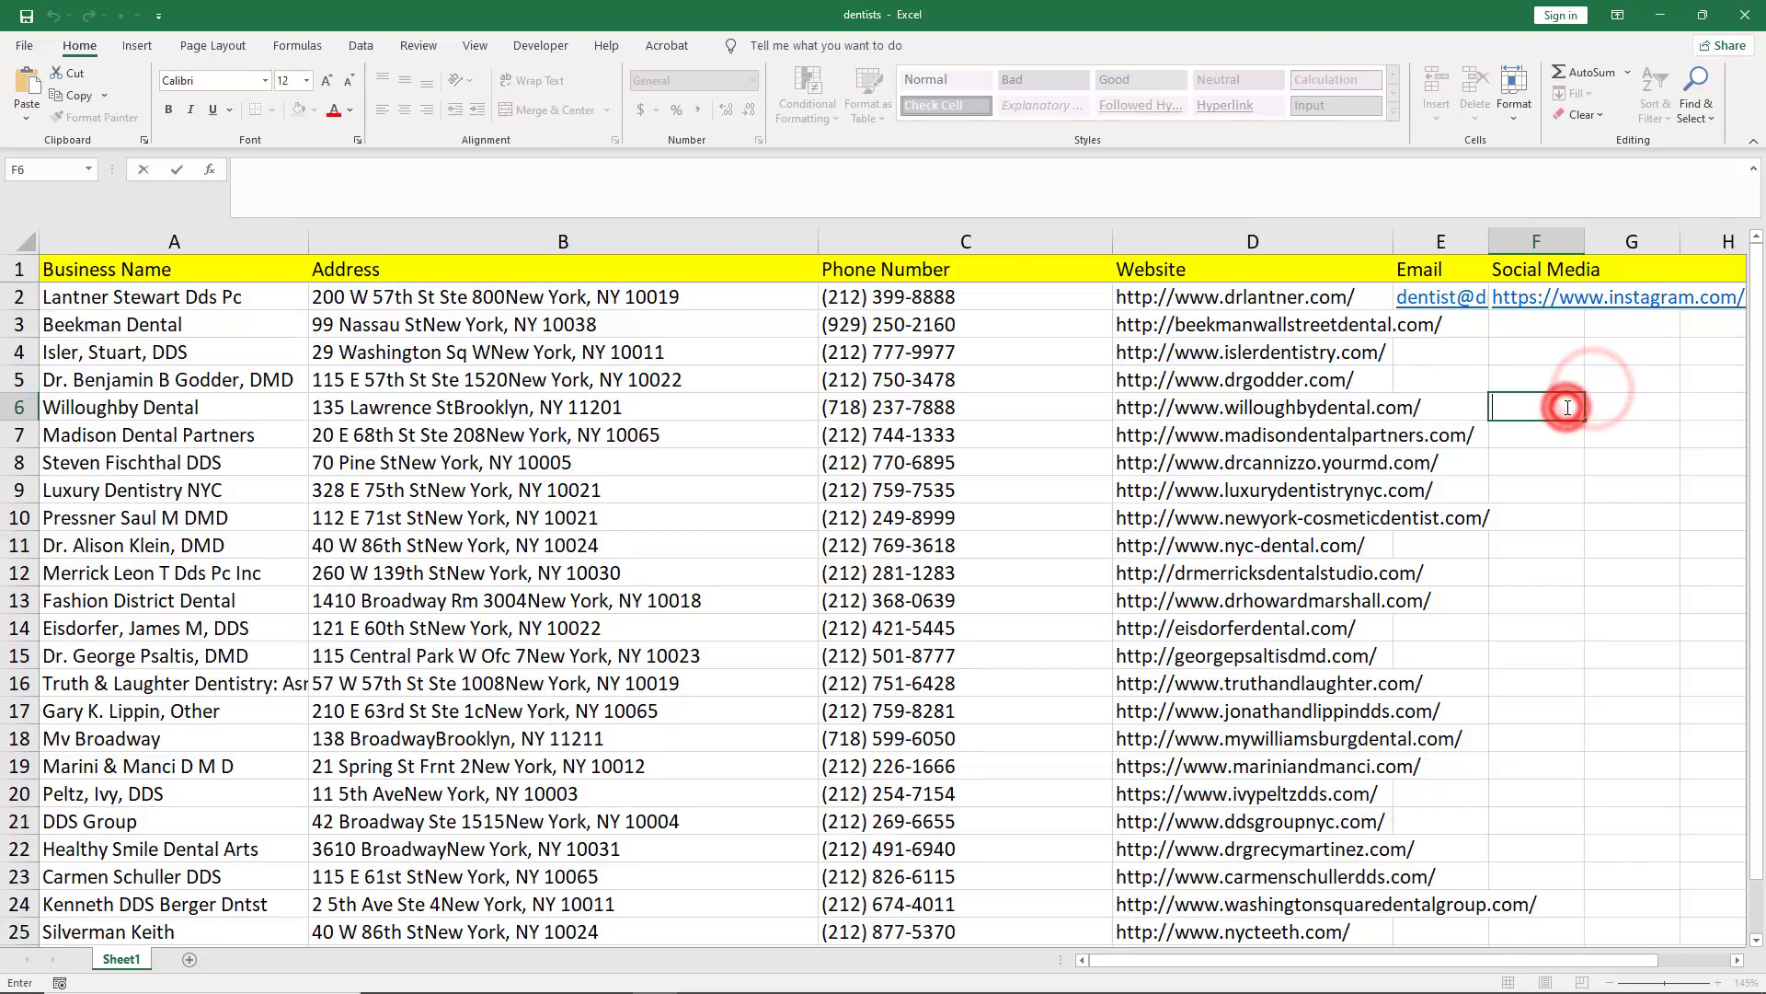